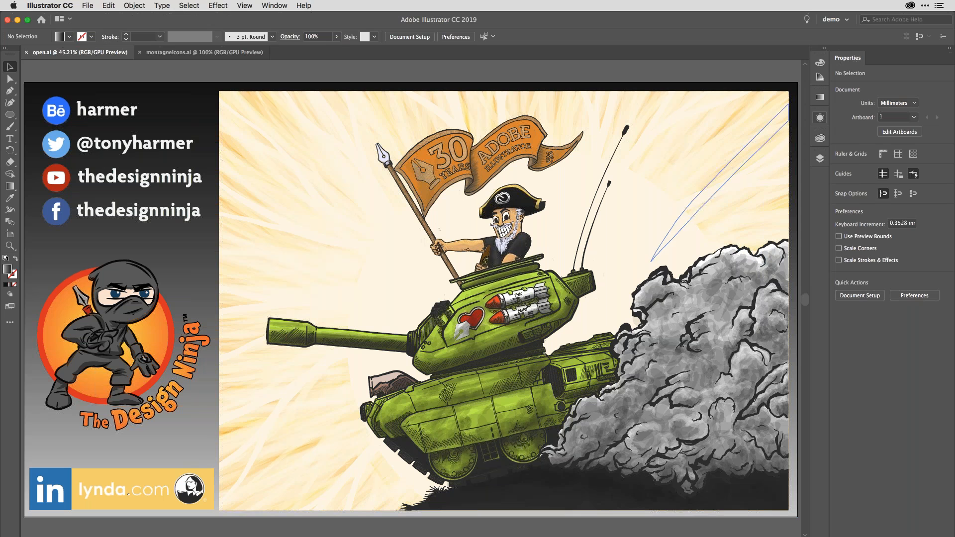
View the tank illustration in outline mode and return to the full-colour preview
click(10, 307)
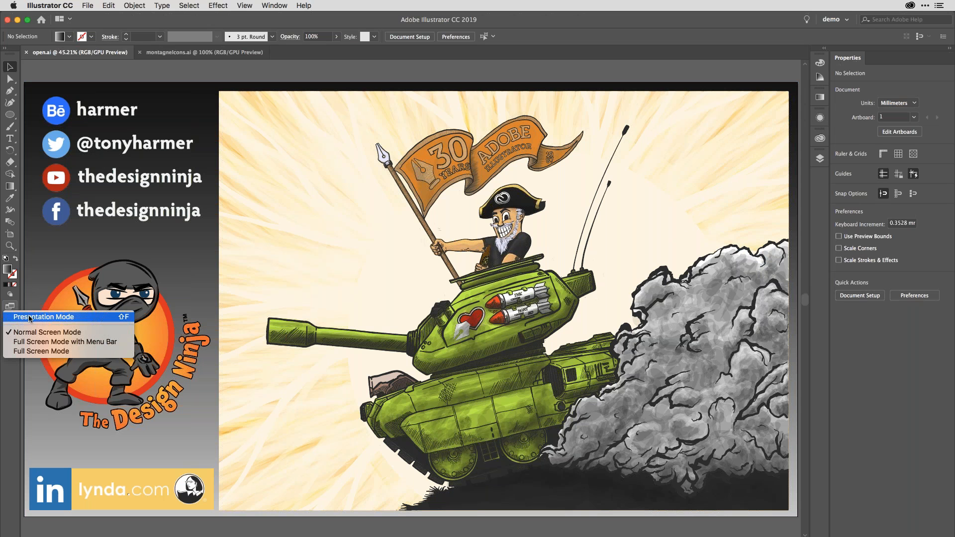
click(18, 386)
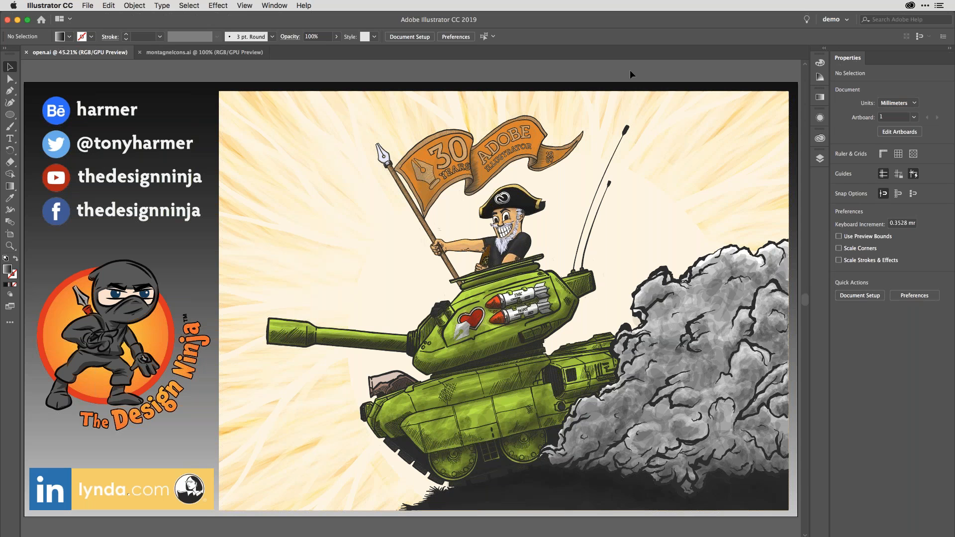
key(super+y)
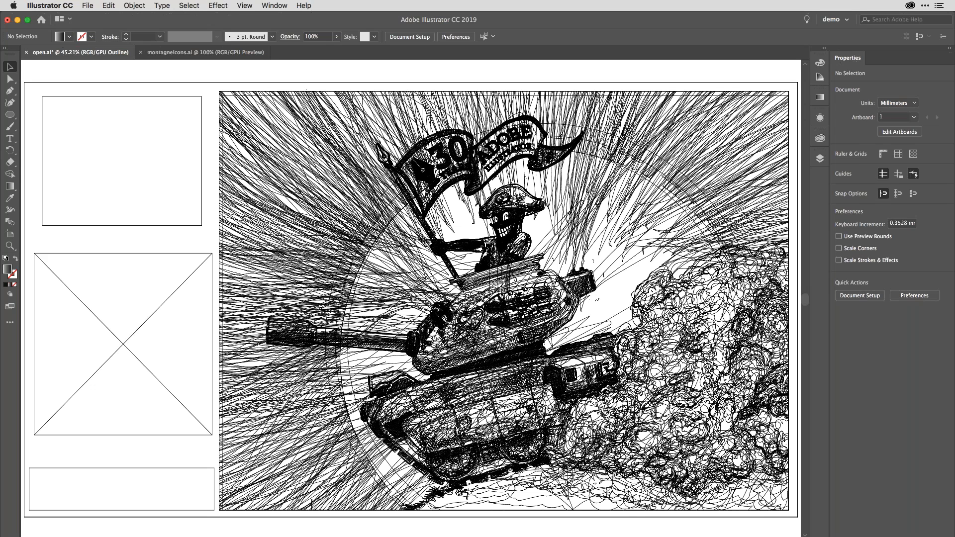
key(super+y)
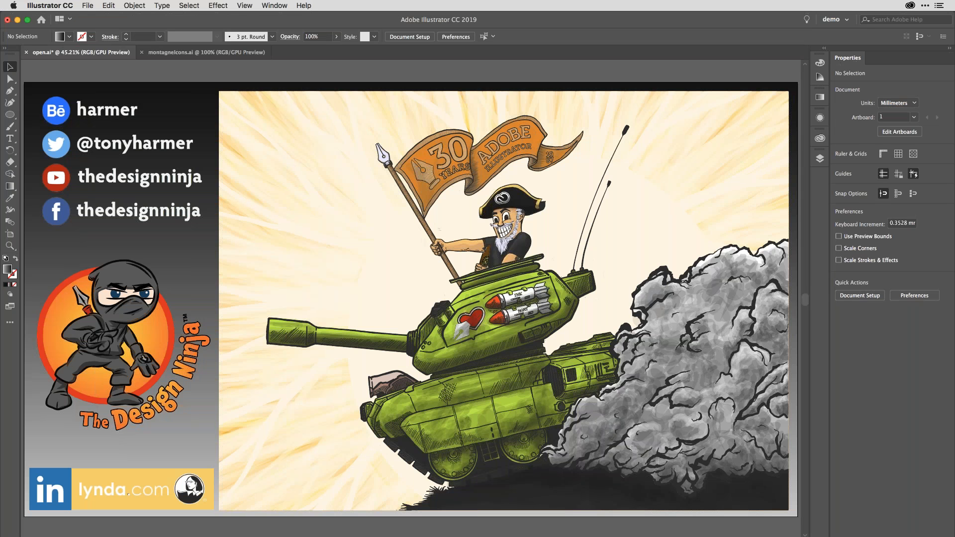
Close open.ai without saving its changes
key(super+w)
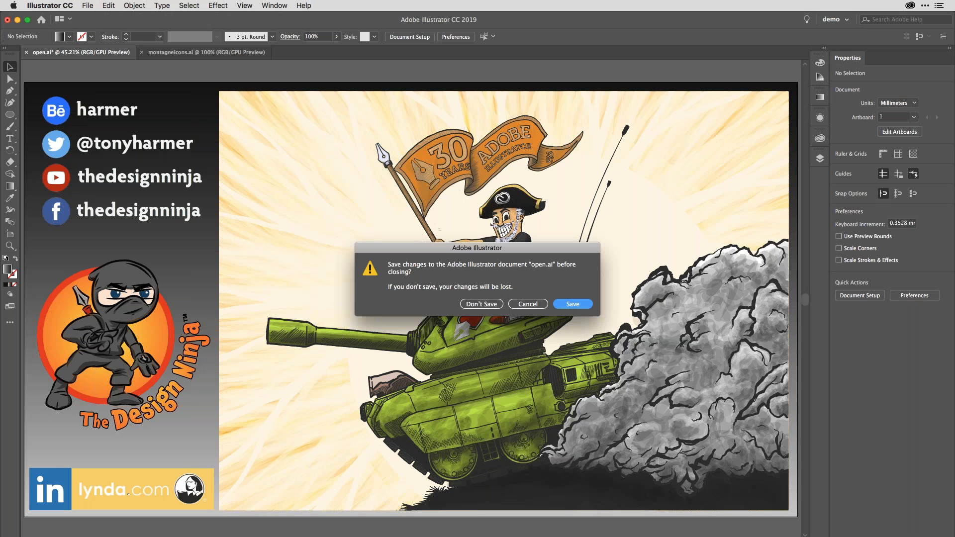
key(super+d)
key(Return)
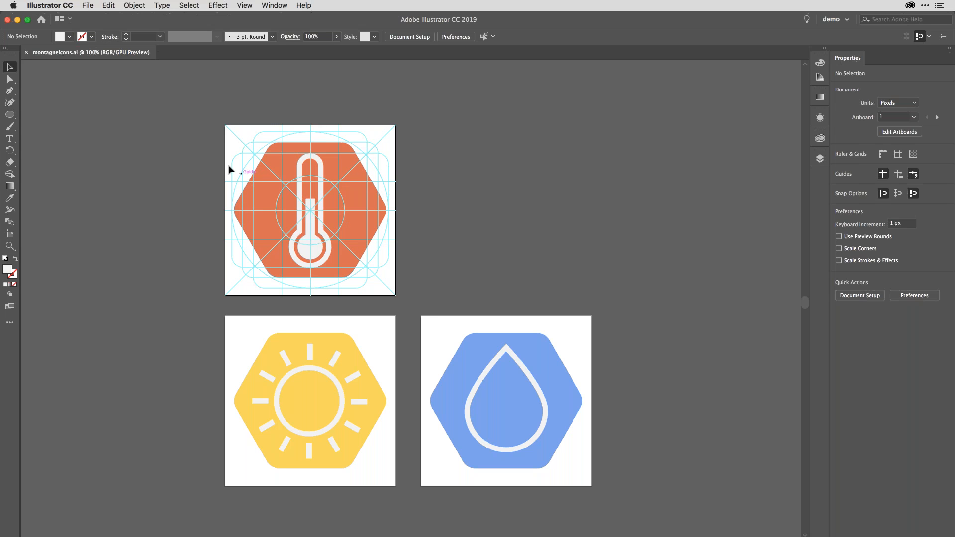
Fit the thermometer icon's artboard in the window and leave nothing selected
click(291, 173)
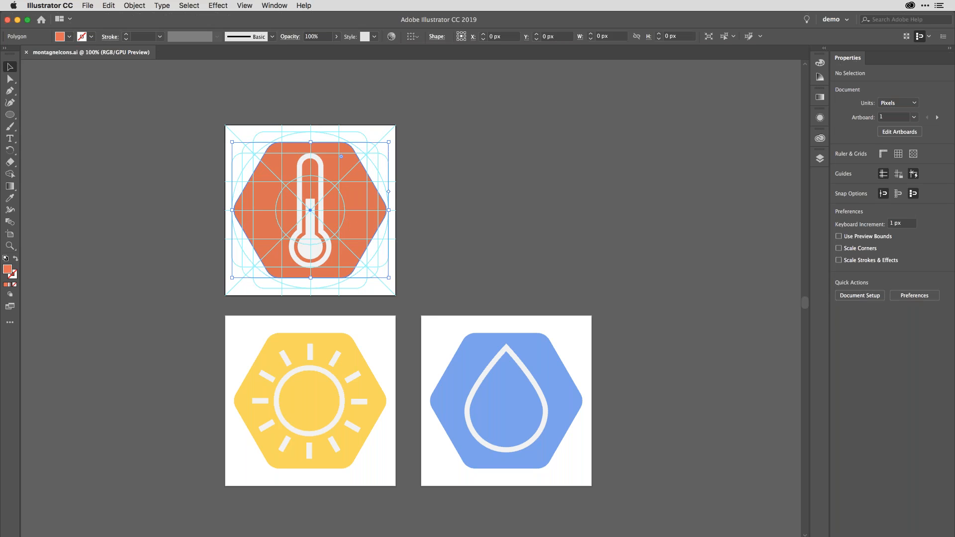
key(super+0)
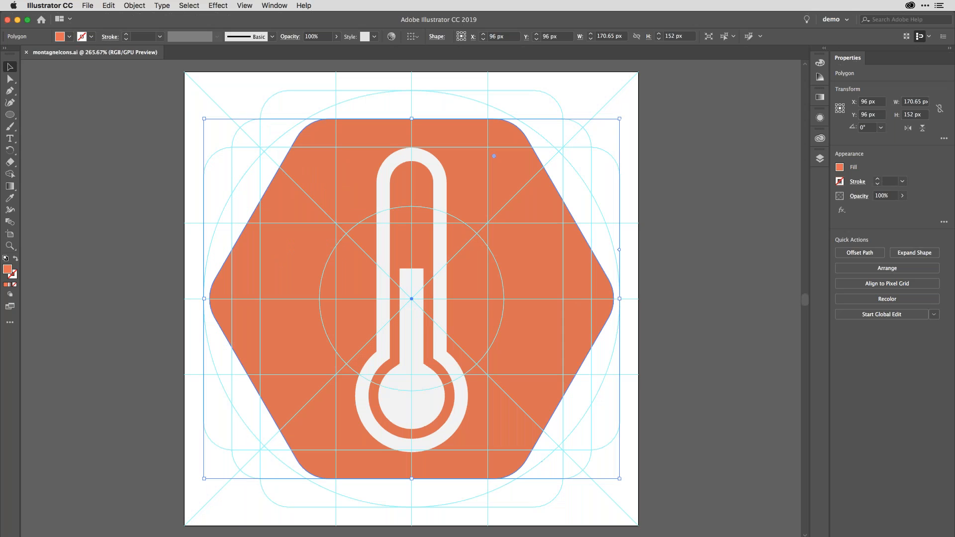
click(143, 109)
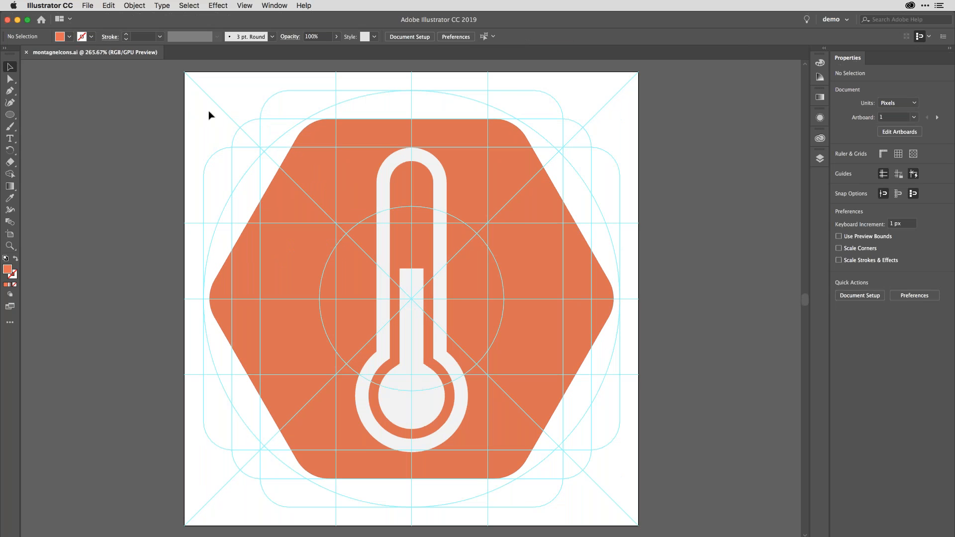
Launch Mouseposé and move its settings window away from the artwork
key(super+space)
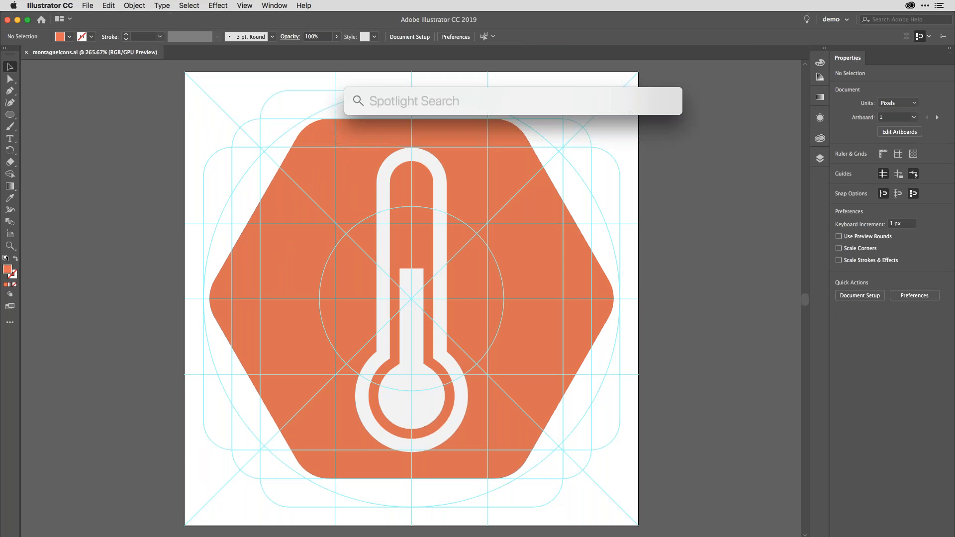
text(mouse)
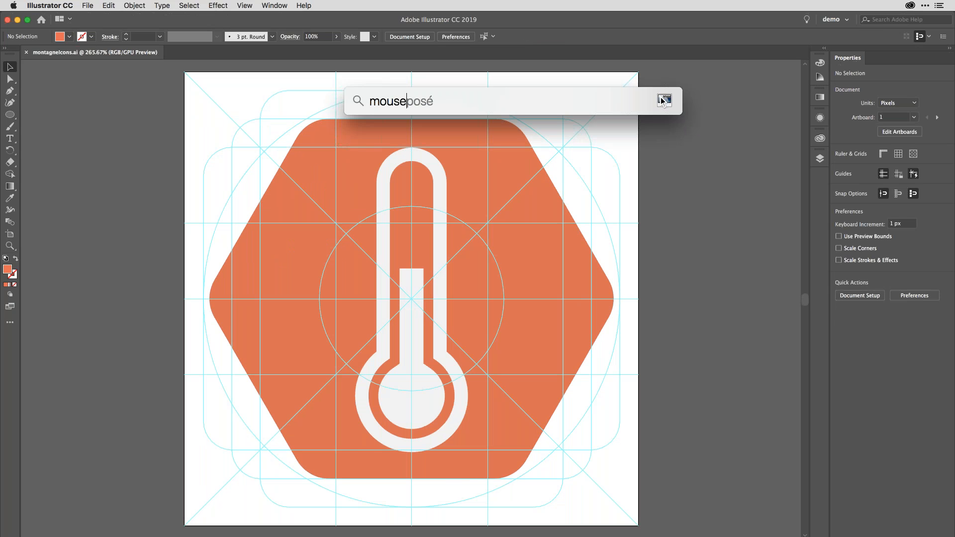
key(Return)
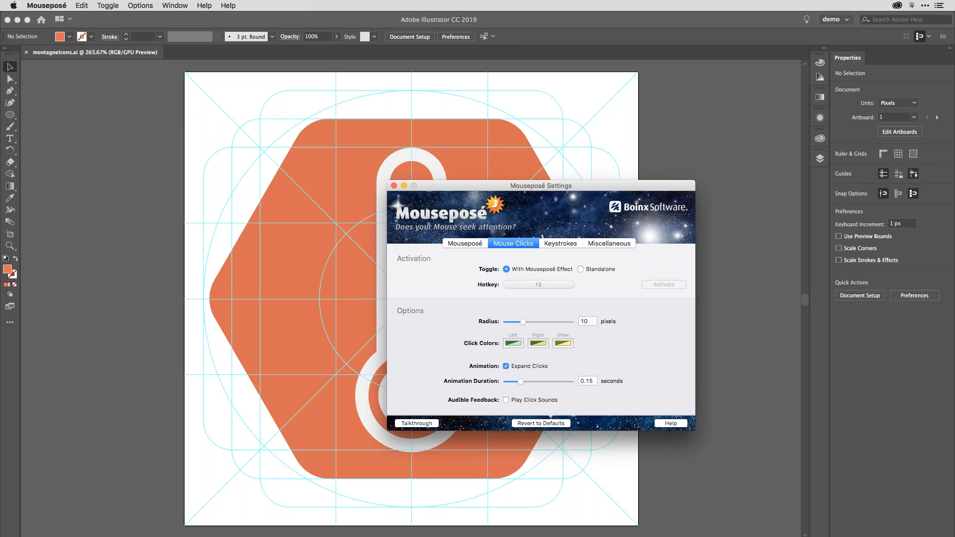
drag(481, 206, 954, 299)
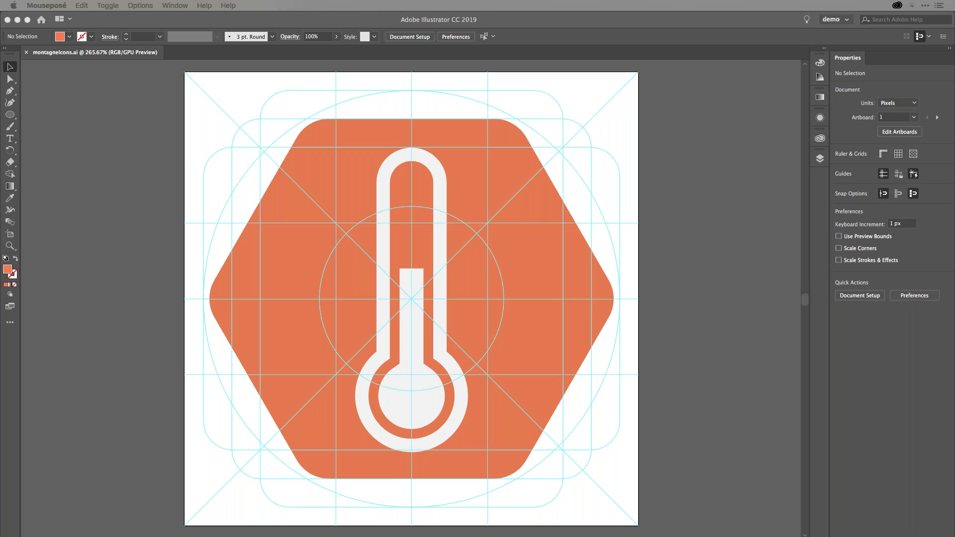
Test the Mouseposé pointer spotlight by turning it on and off again
key(F1)
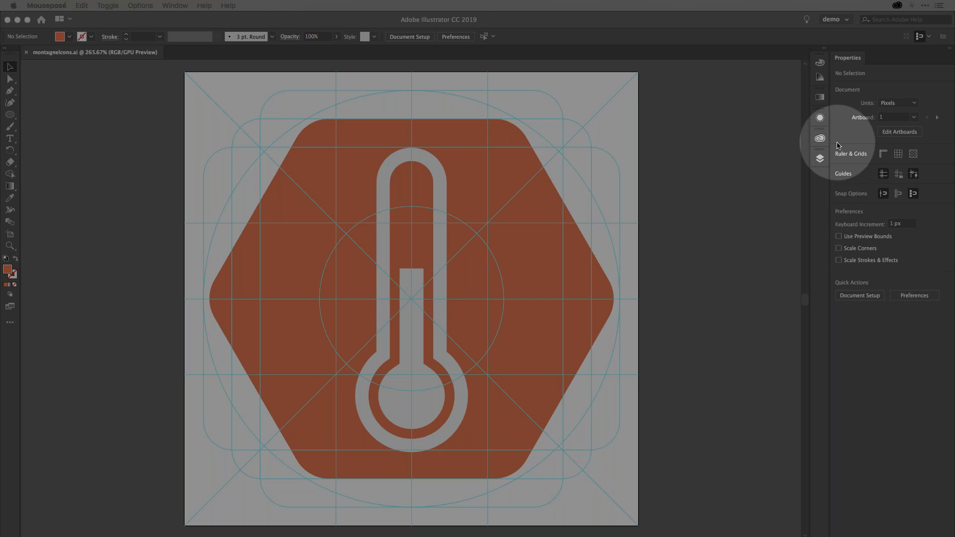
key(F1)
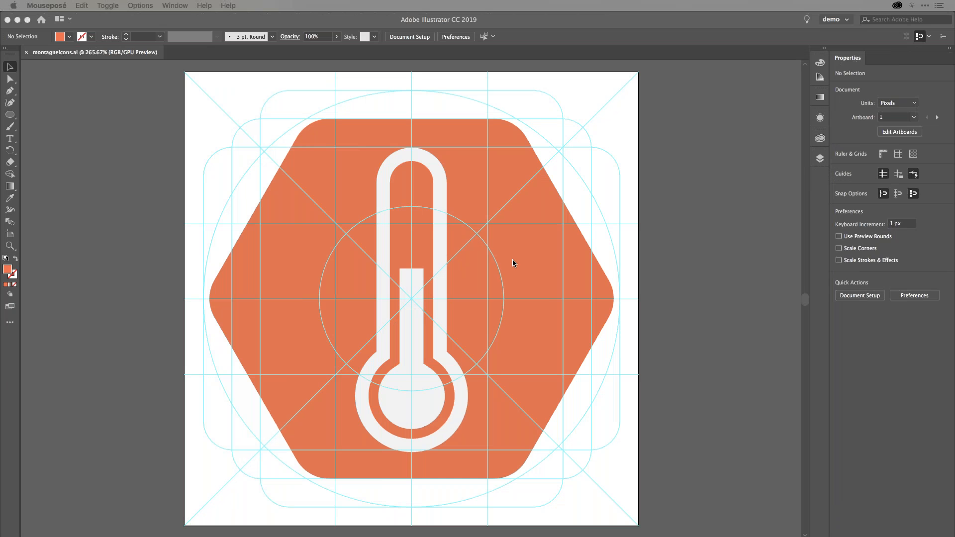
Switch back to Illustrator and duplicate the Drawing Grid artboard with its thermometer artwork into the empty space beside the sun artboard
click(641, 199)
key(super+alt+0)
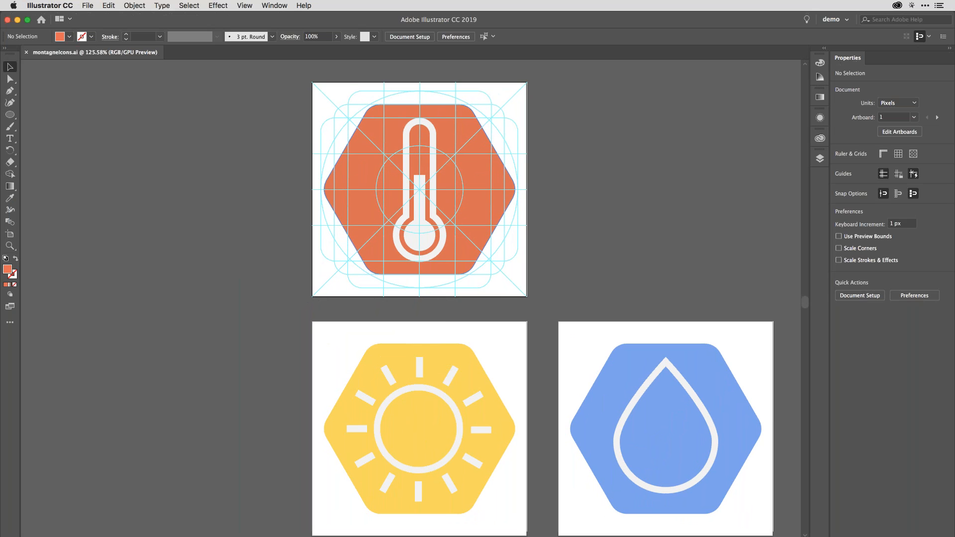
key(shift+o)
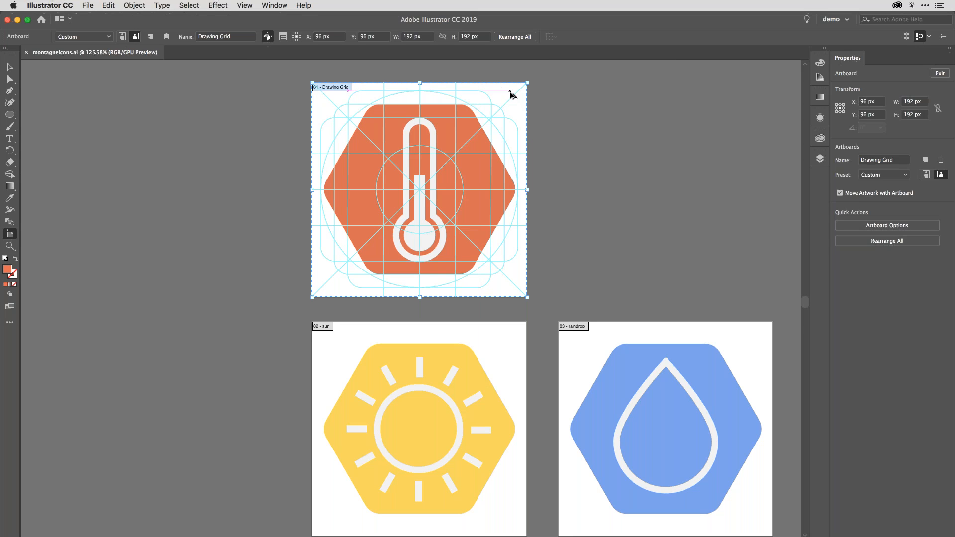
mouse_move(512, 91)
mouse_down()
mouse_move(271, 260)
mouse_move(259, 337)
mouse_up()
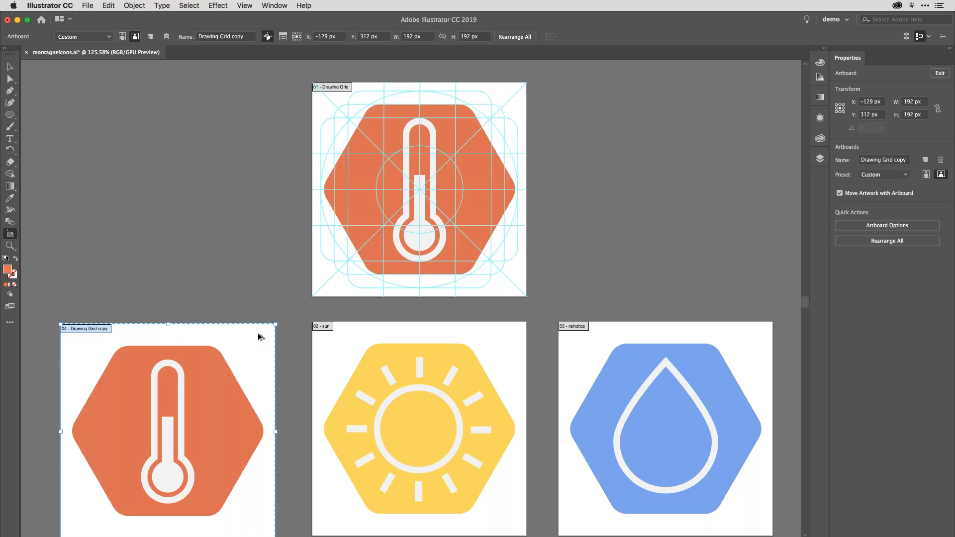
Rename the duplicated artboard Temp and leave artboard editing
double_click(225, 36)
triple_click(225, 36)
text(Temp)
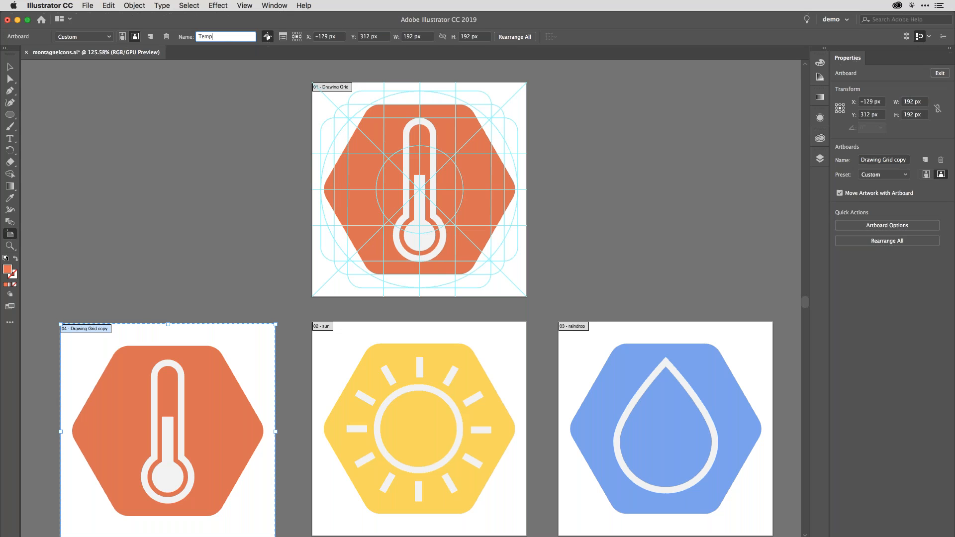
key(Return)
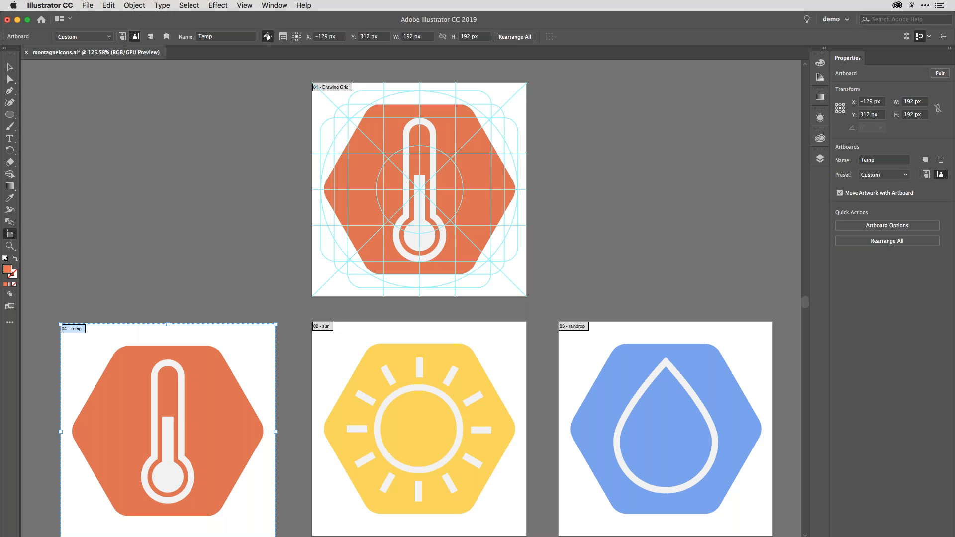
key(Escape)
Delete the thermometer shapes from the Drawing Grid artboard, keeping the orange hexagon
drag(297, 88, 556, 290)
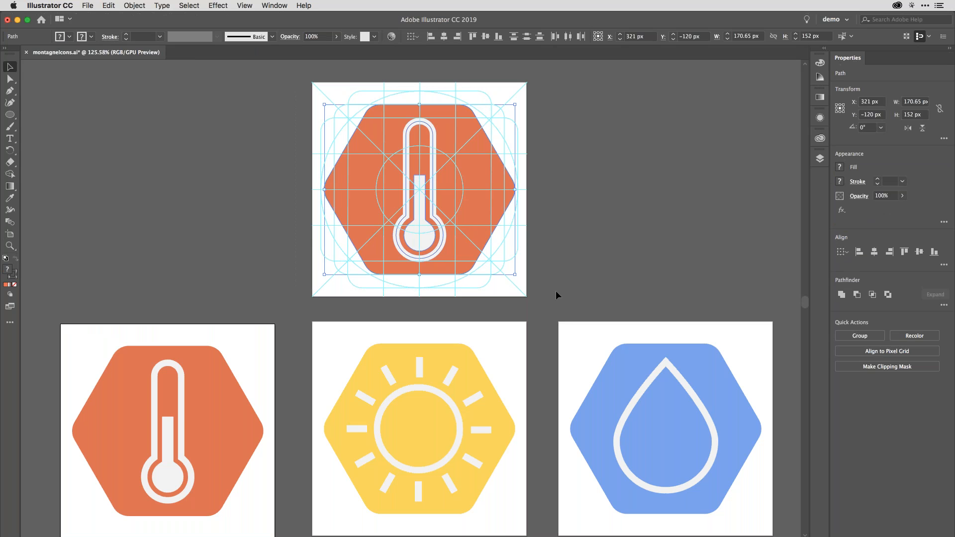
shift+click(486, 210)
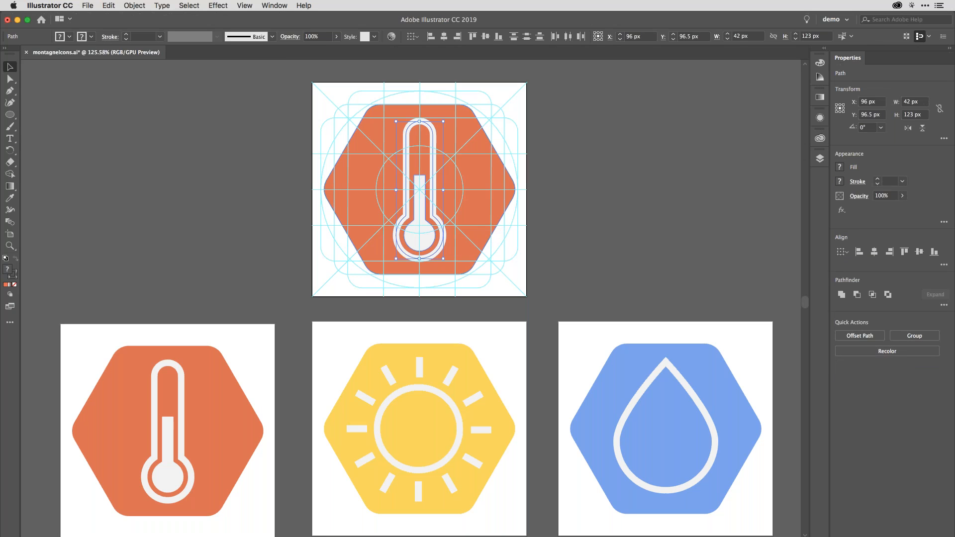
key(Delete)
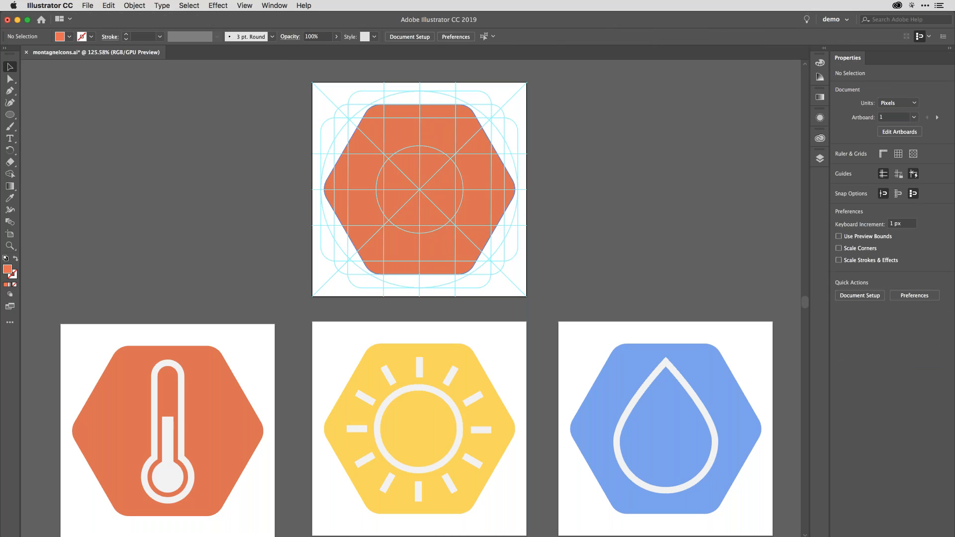
Select the Drawing Grid hexagon, dock the Swatches panel with the collapsed panels and enlarge it to show all colour groups
click(482, 209)
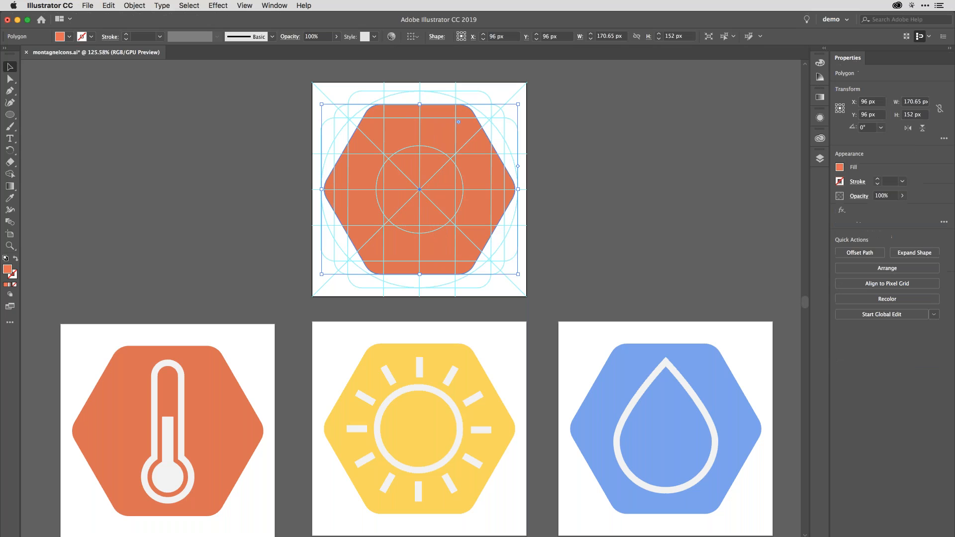
click(820, 98)
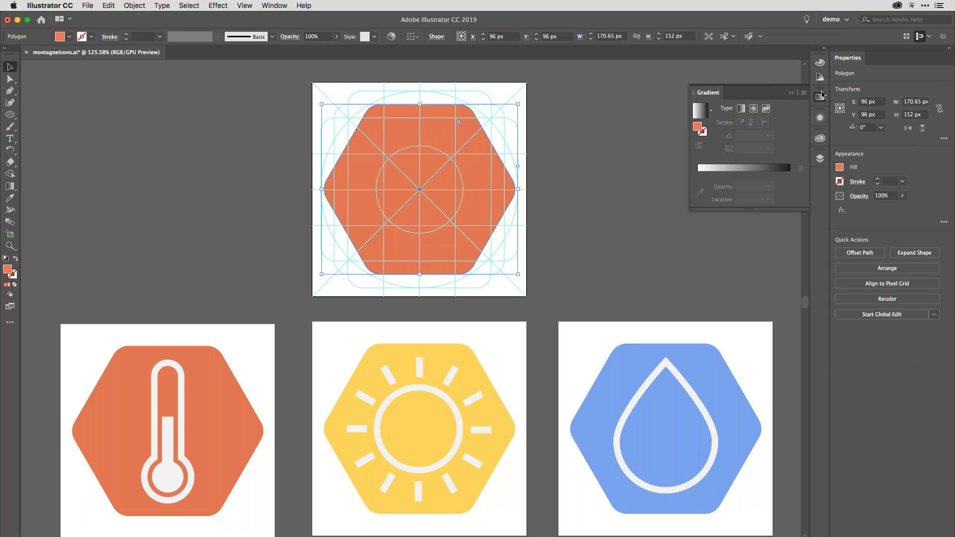
click(820, 97)
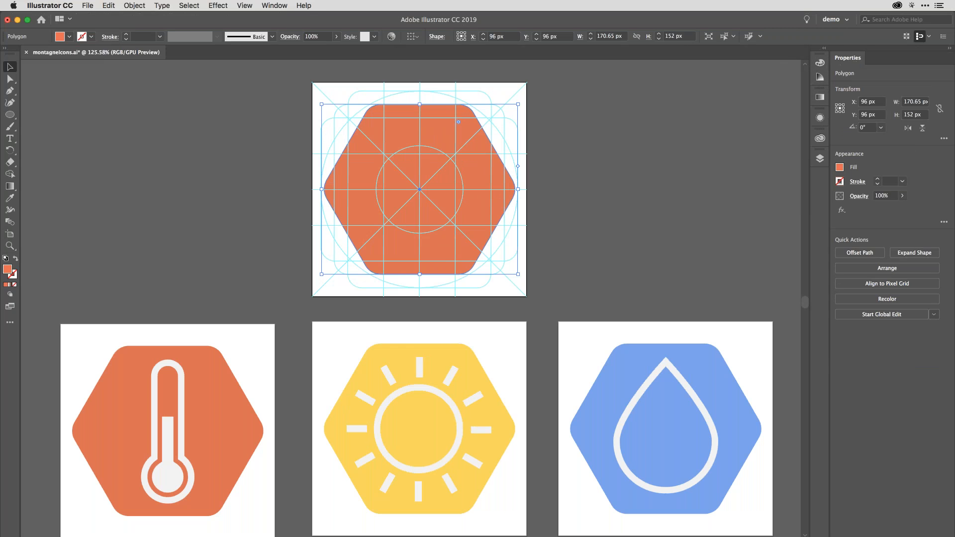
click(273, 5)
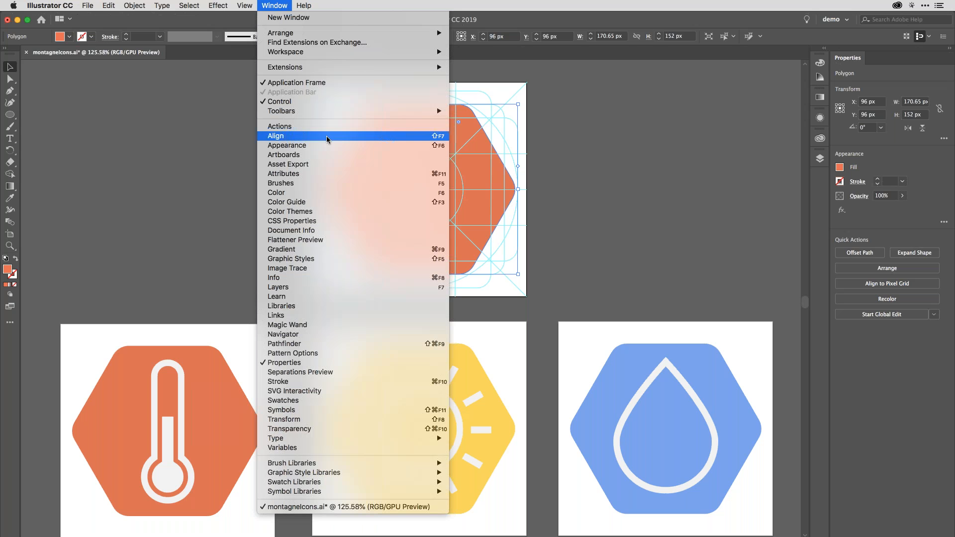
click(335, 401)
drag(271, 47, 822, 179)
click(820, 179)
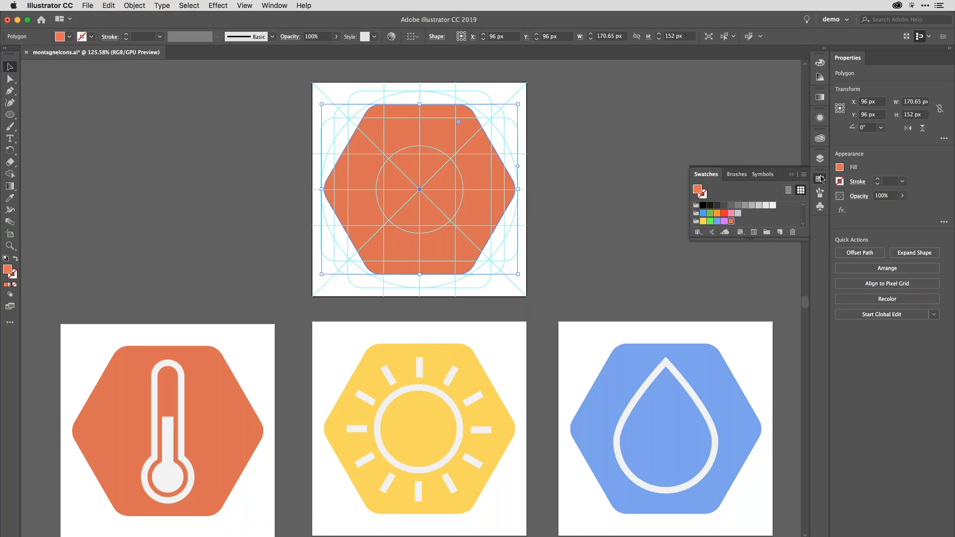
drag(748, 240, 748, 271)
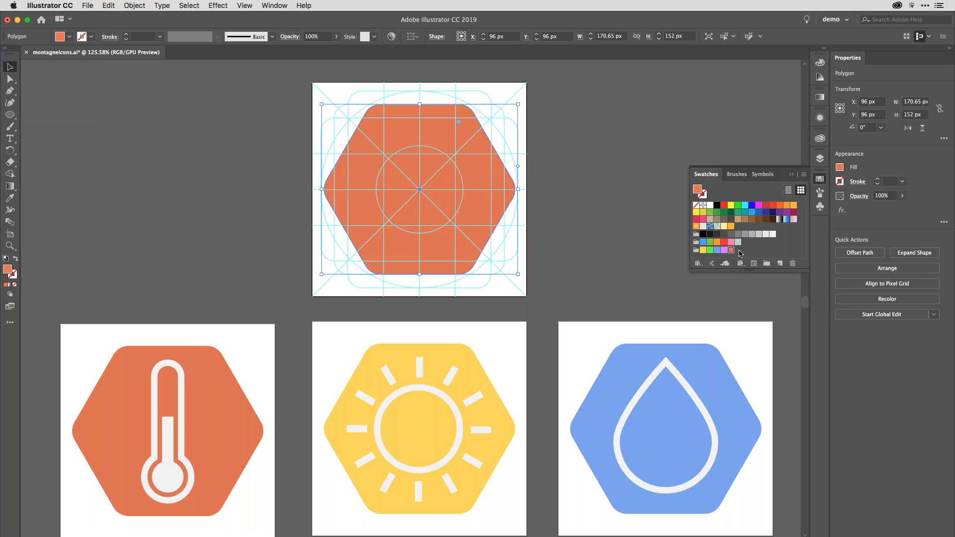
Try the purple swatch on the selected hexagon, and settle on the light green swatch as its fill
click(724, 249)
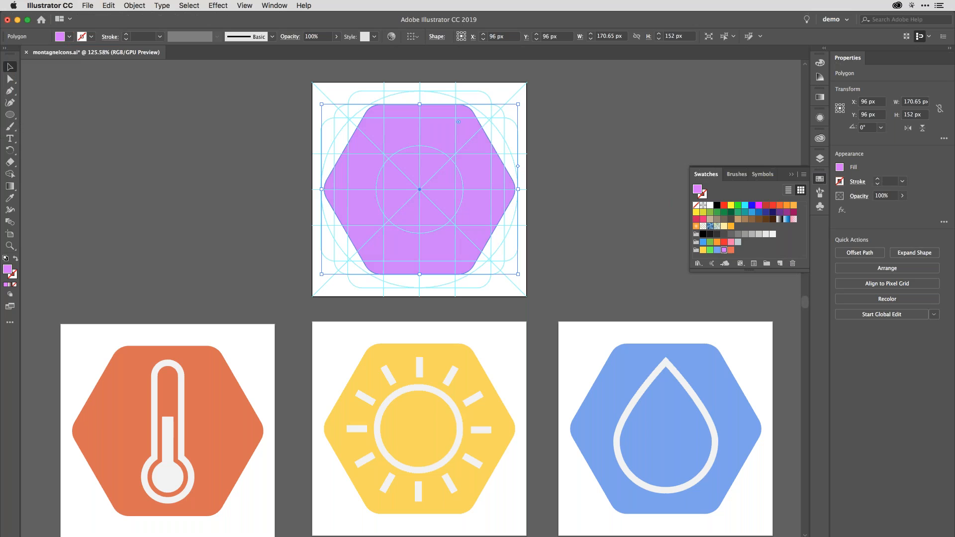
click(710, 250)
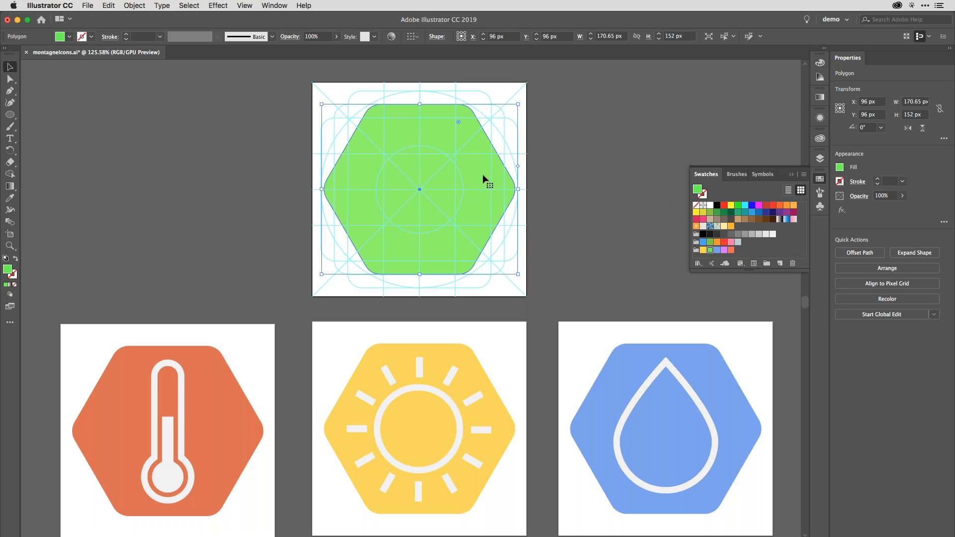
Copy the green hexagon into a new document
key(super+c)
key(super+n)
key(Return)
key(super+v)
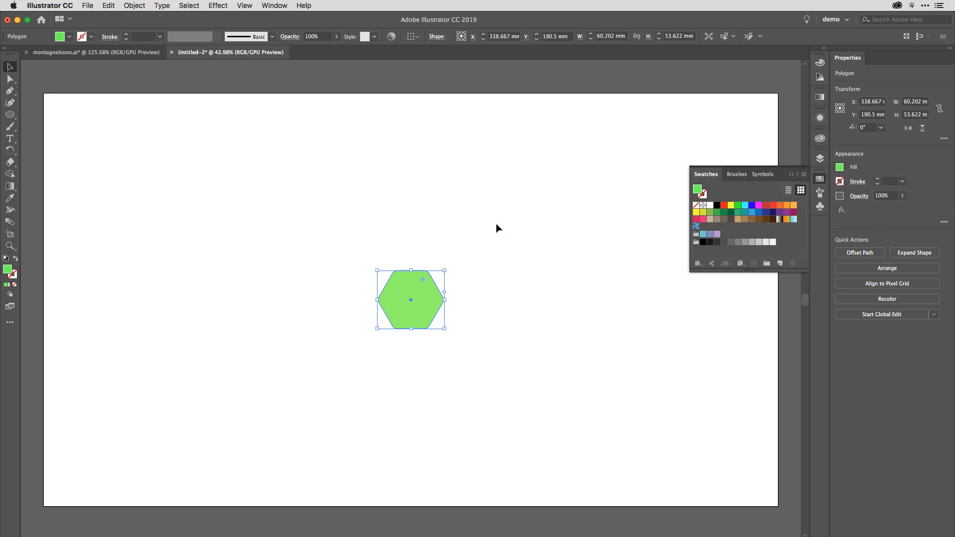
Adjust the pasted hexagon's fill to yellow, RGB 255, 215, 42 (FFD72A)
scroll(425, 279, down, 1)
scroll(424, 286, up, 5)
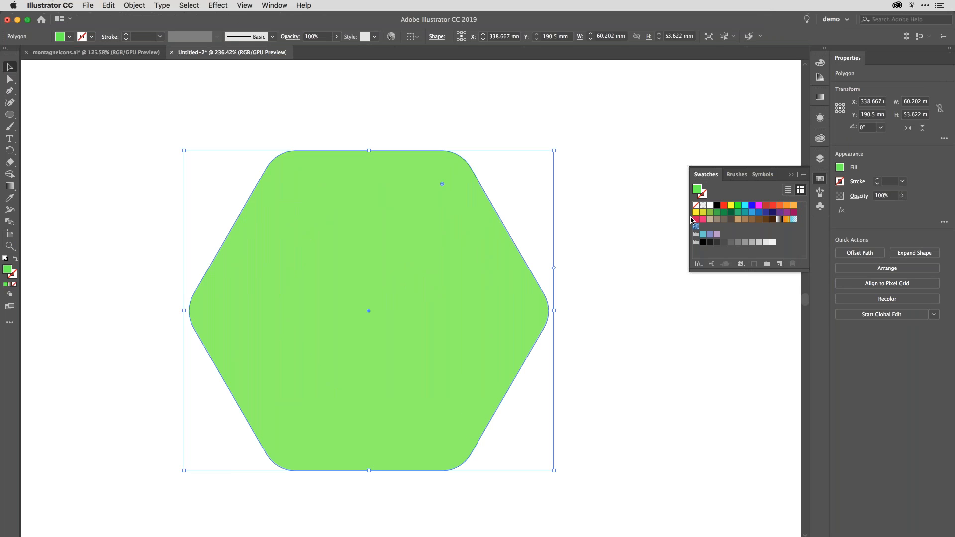
click(819, 63)
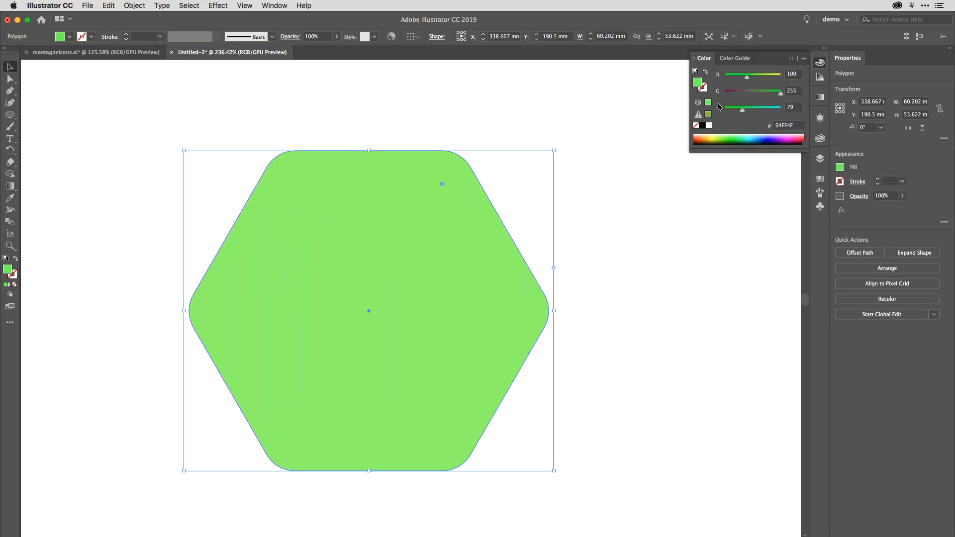
drag(750, 77, 735, 113)
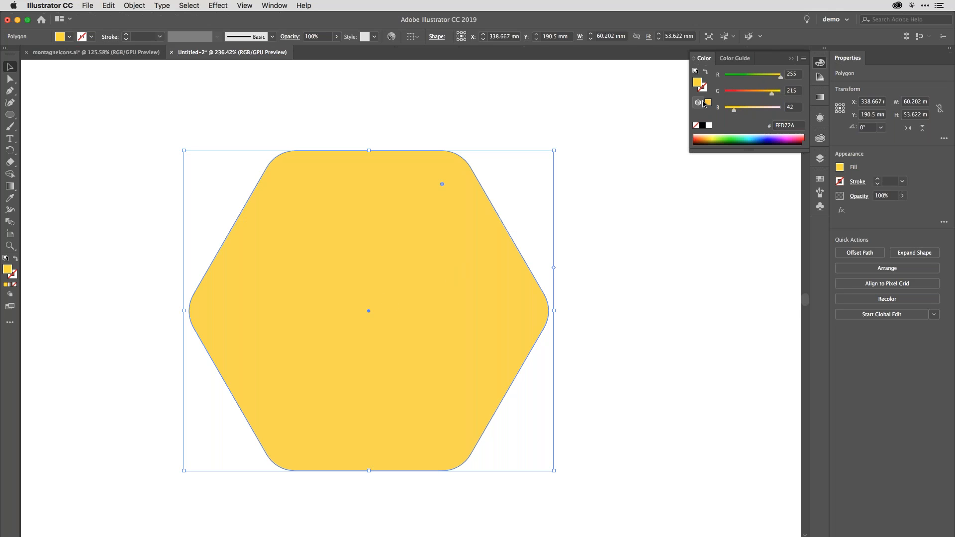
Set the hexagon's yellow as the Color Guide base color and choose the Pentagram harmony rule
click(736, 58)
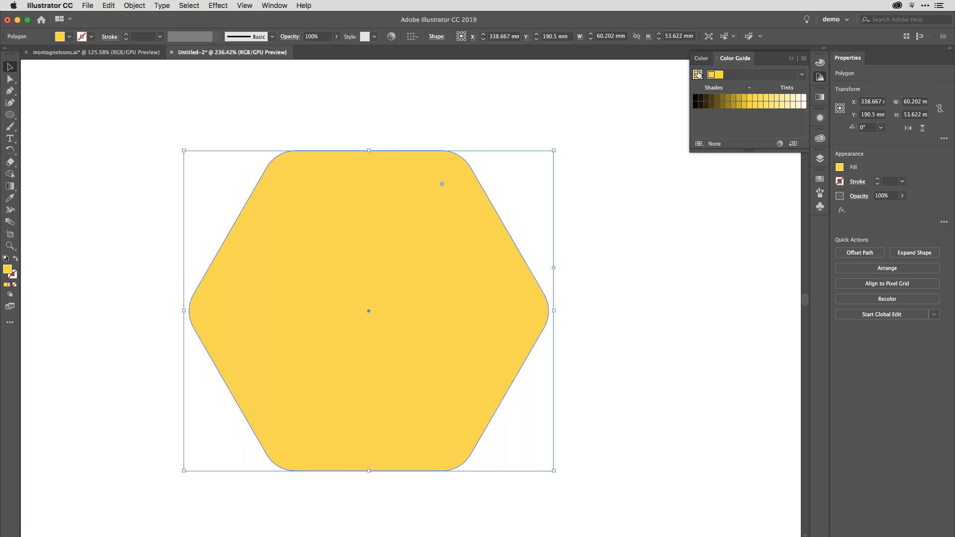
click(700, 76)
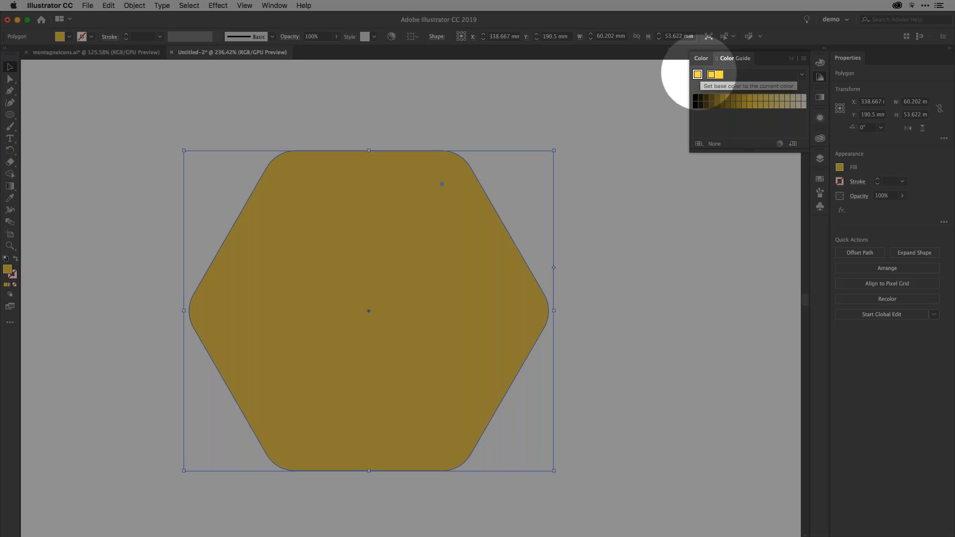
click(802, 77)
click(802, 77)
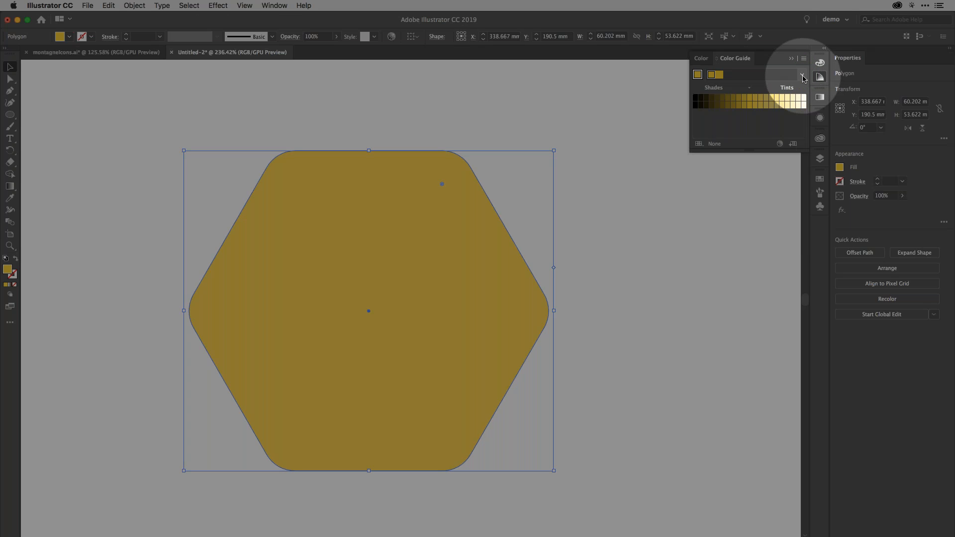
key(a)
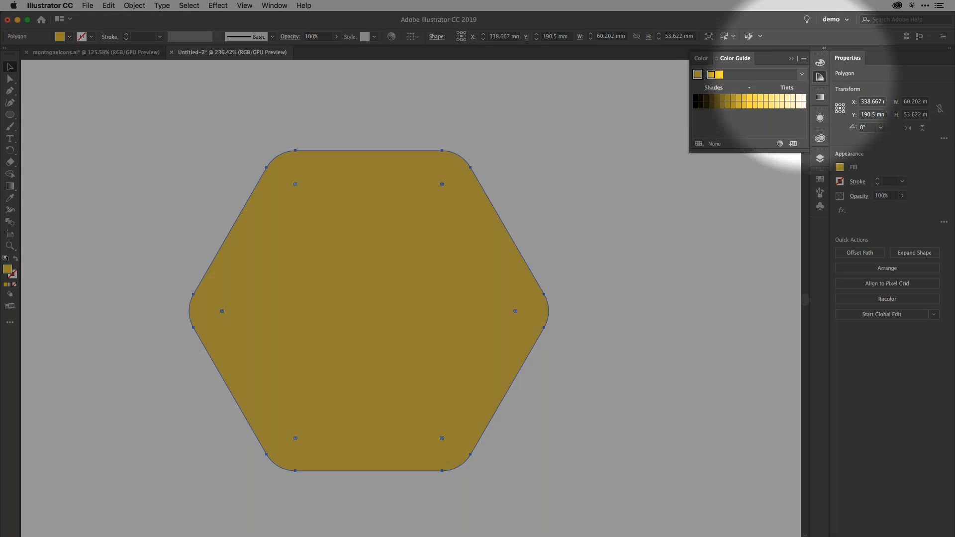
key(v)
click(801, 74)
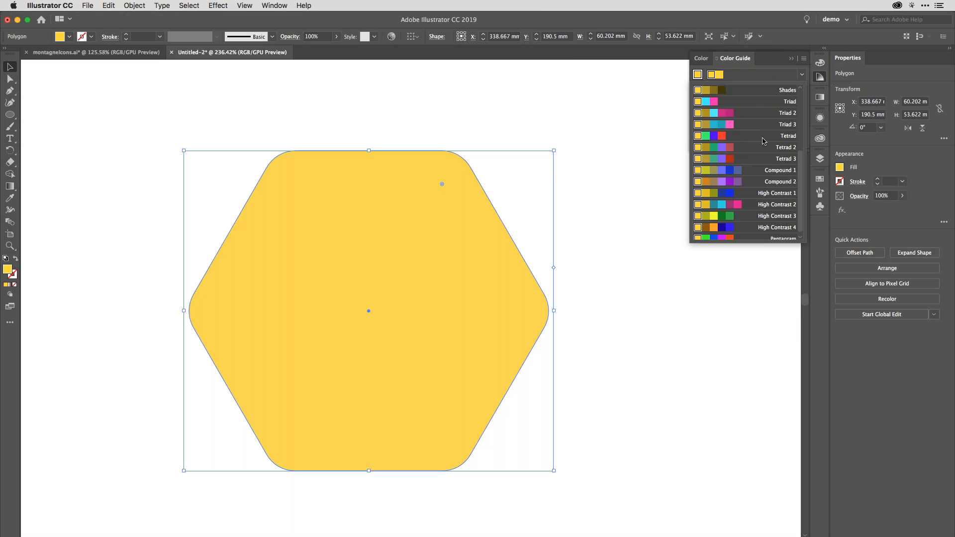
scroll(763, 142, down, 3)
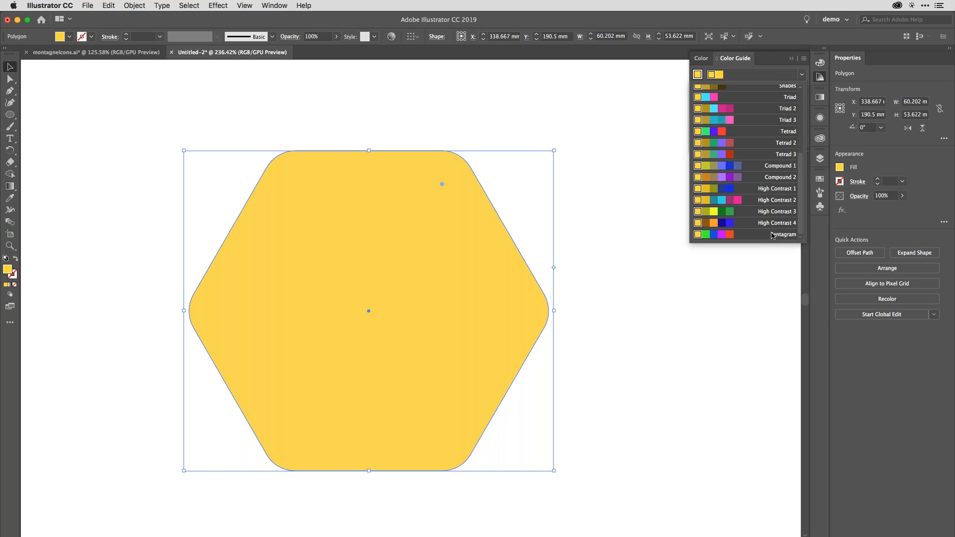
scroll(772, 235, up, 1)
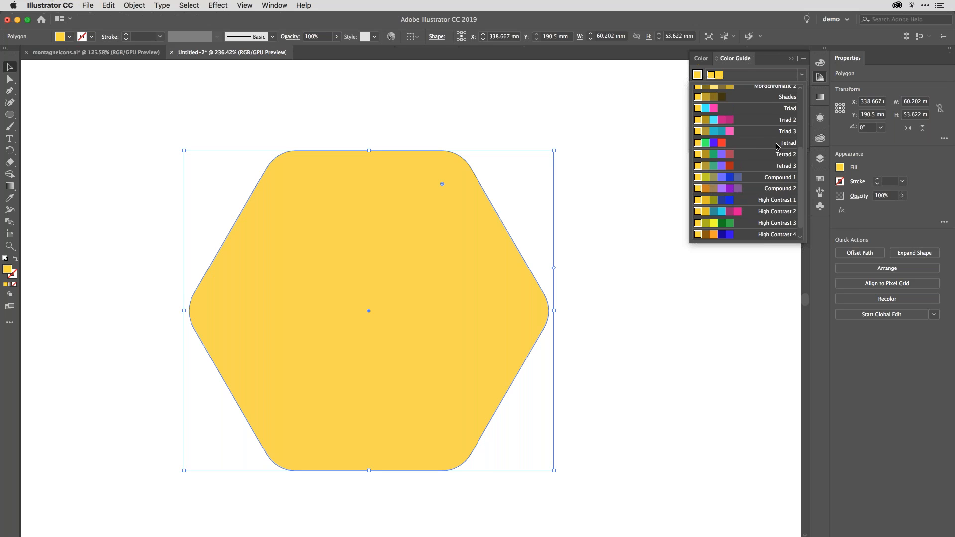
scroll(770, 147, down, 1)
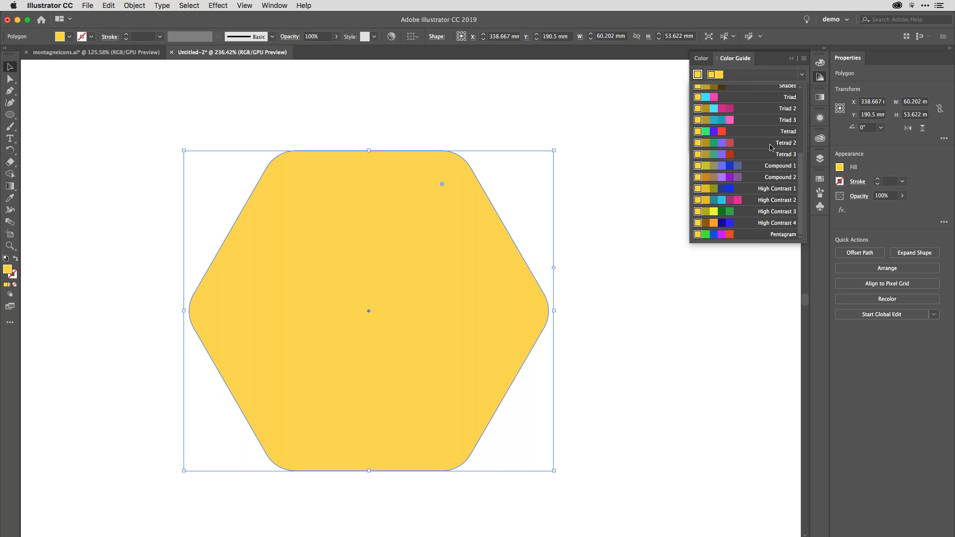
click(775, 234)
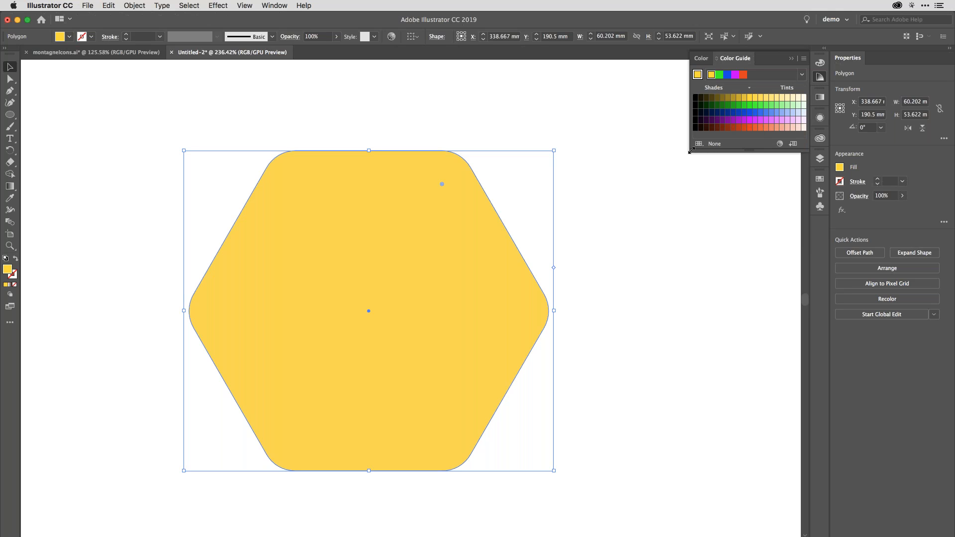
Enlarge the Color Guide panel and accept its options at 10 steps and 100% variation
drag(691, 150, 581, 172)
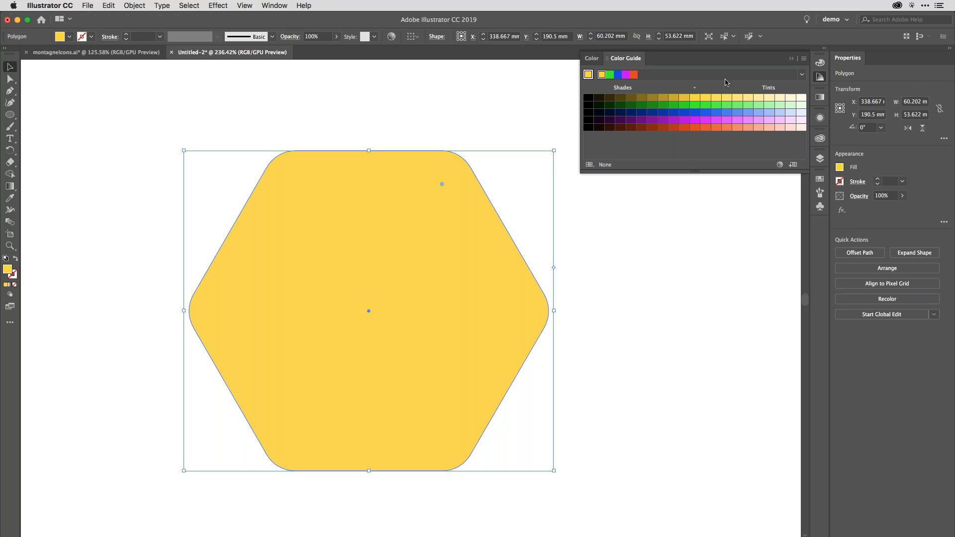
click(804, 59)
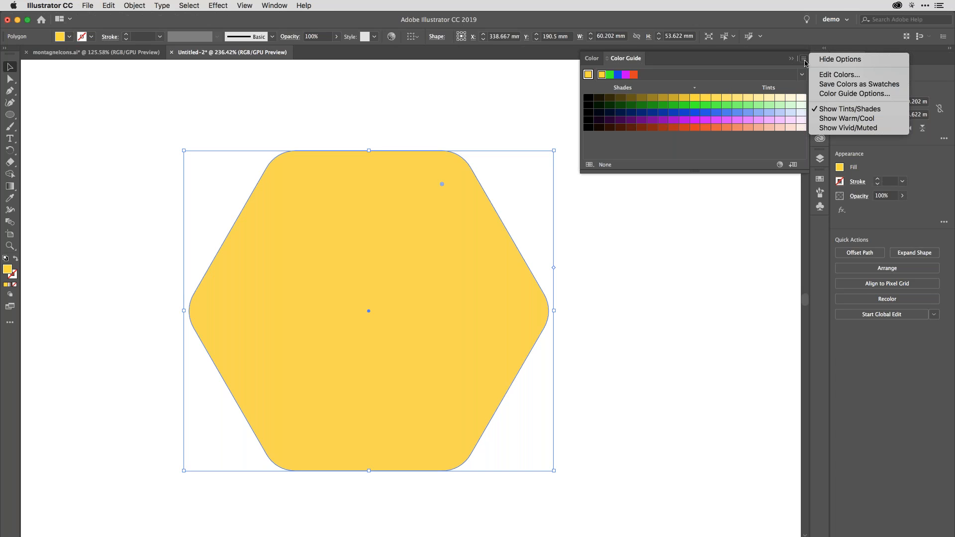
click(840, 94)
drag(497, 233, 509, 83)
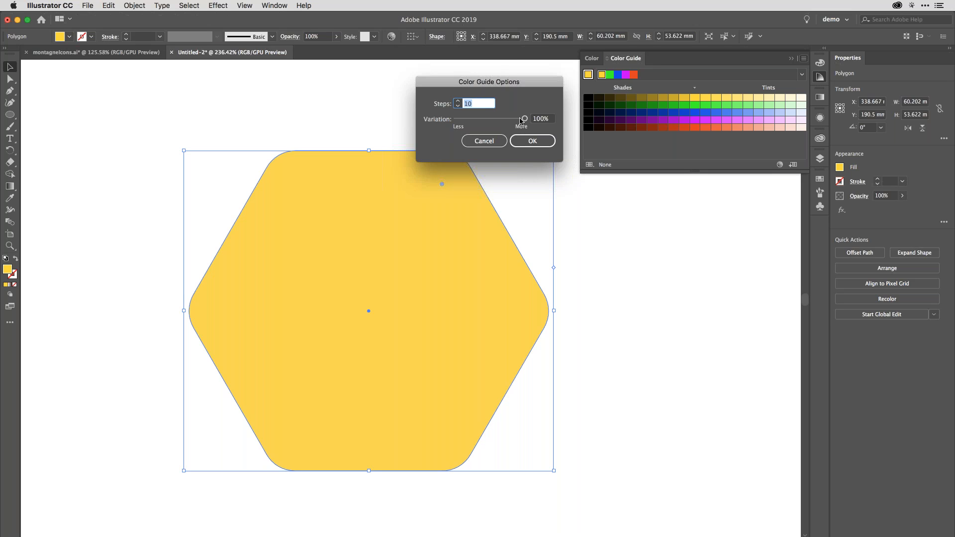
click(533, 141)
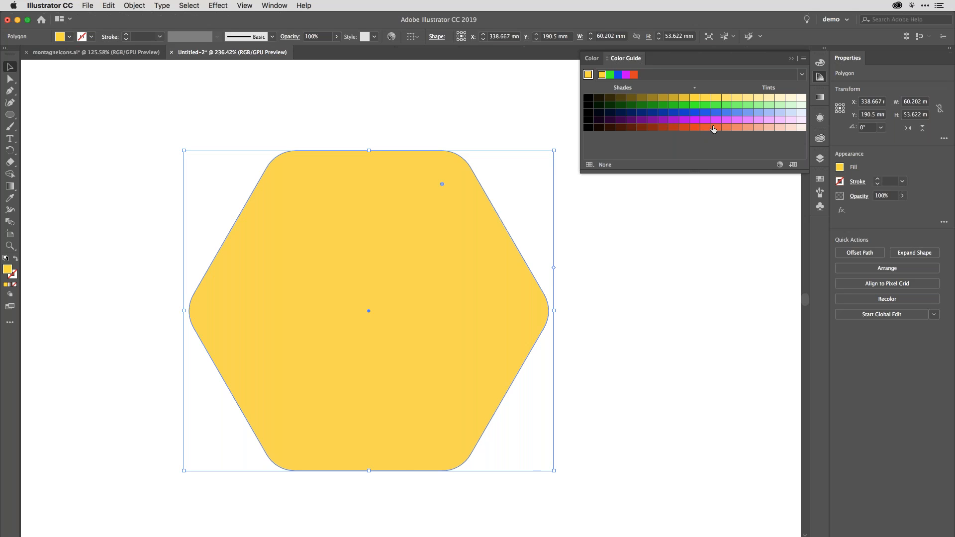
Fill the hexagon with a slightly lighter yellow tint, and save it with matching green, blue, purple and orange tints as a color group
click(706, 98)
click(468, 122)
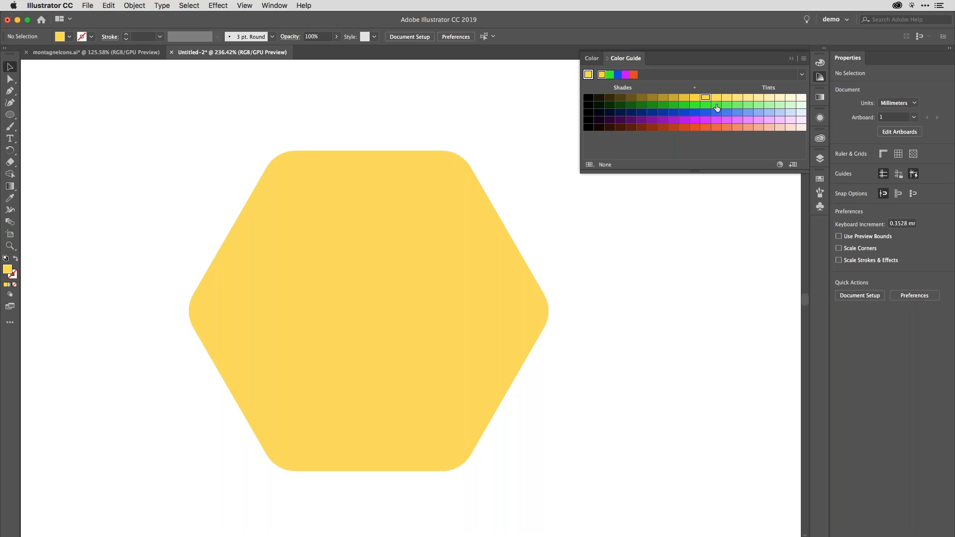
click(716, 106)
click(727, 114)
click(726, 119)
click(727, 128)
click(793, 165)
Enlarge the Swatches panel and change the orange swatch in the newly saved color group to RGB 236, 132, 80
click(820, 179)
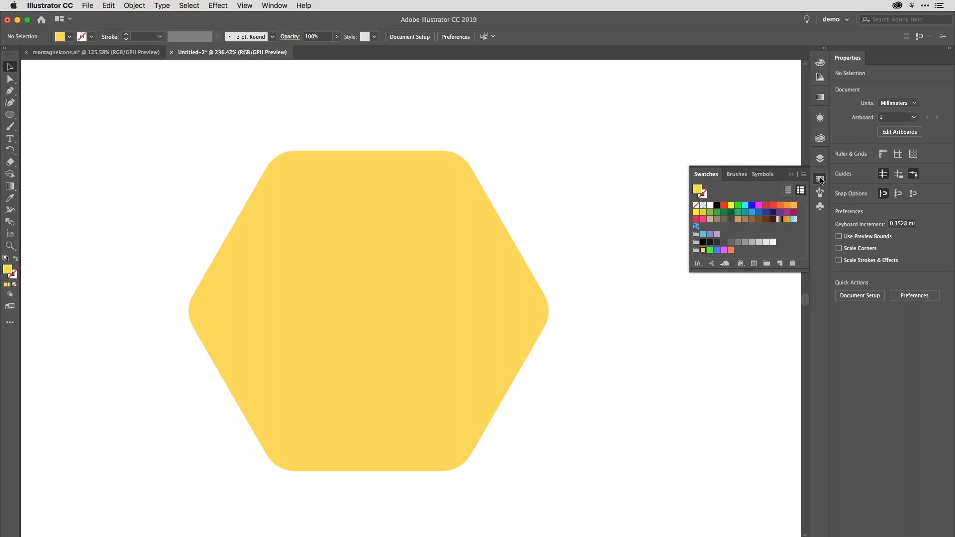
drag(757, 269, 756, 309)
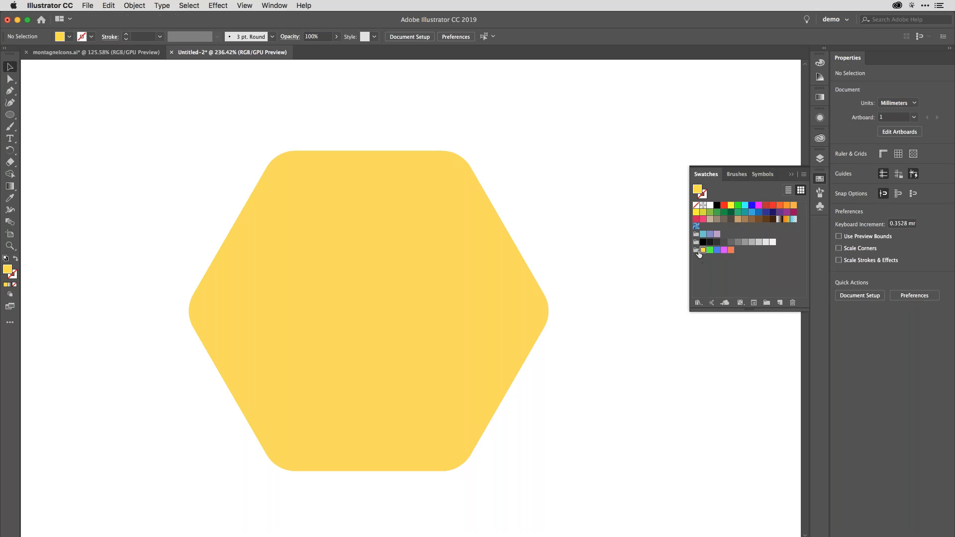
click(730, 250)
double_click(731, 251)
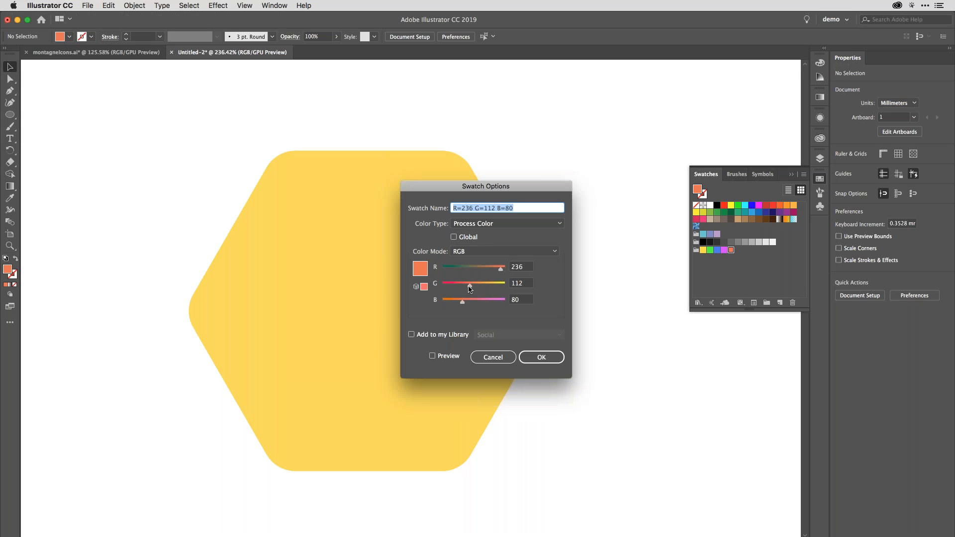
drag(469, 288, 474, 287)
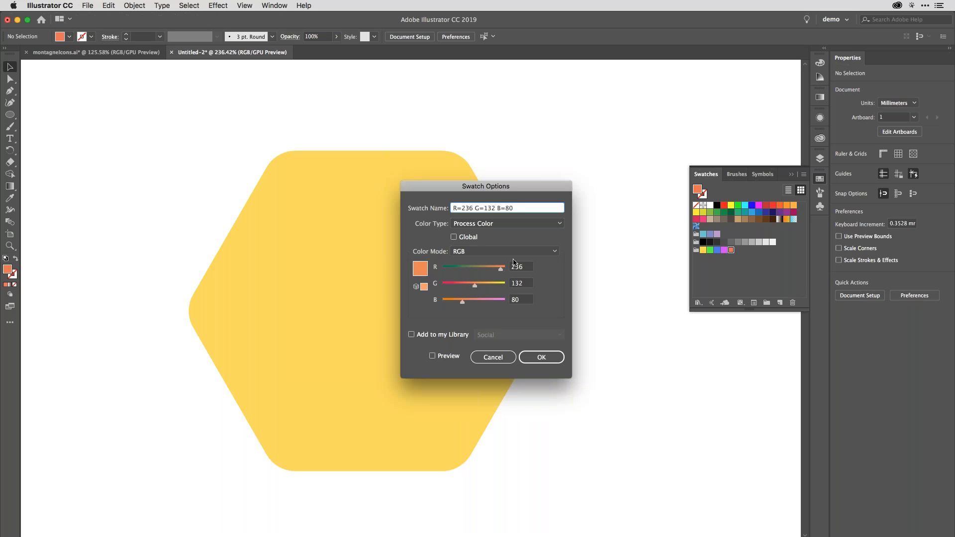
click(545, 357)
click(734, 273)
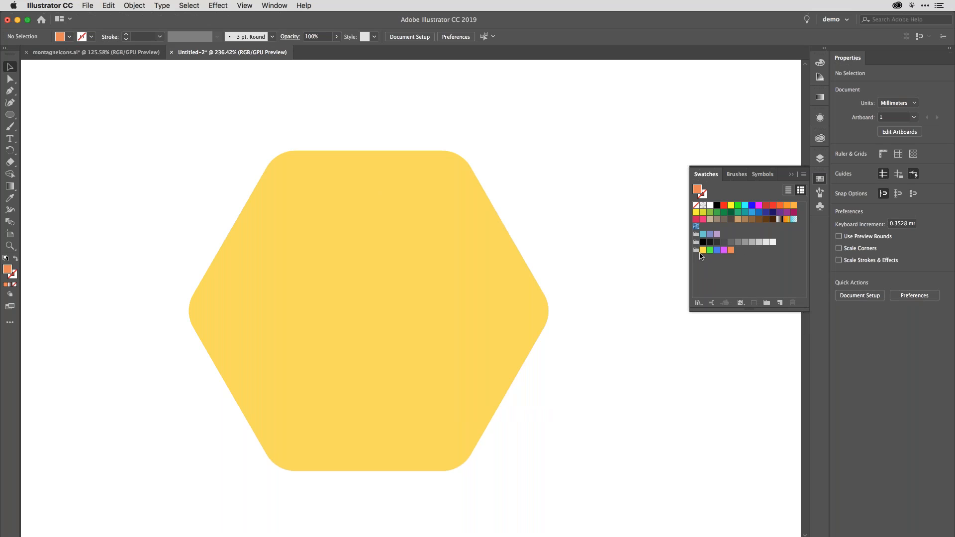
Delete the yellow hexagon from the Untitled-2 document
click(820, 181)
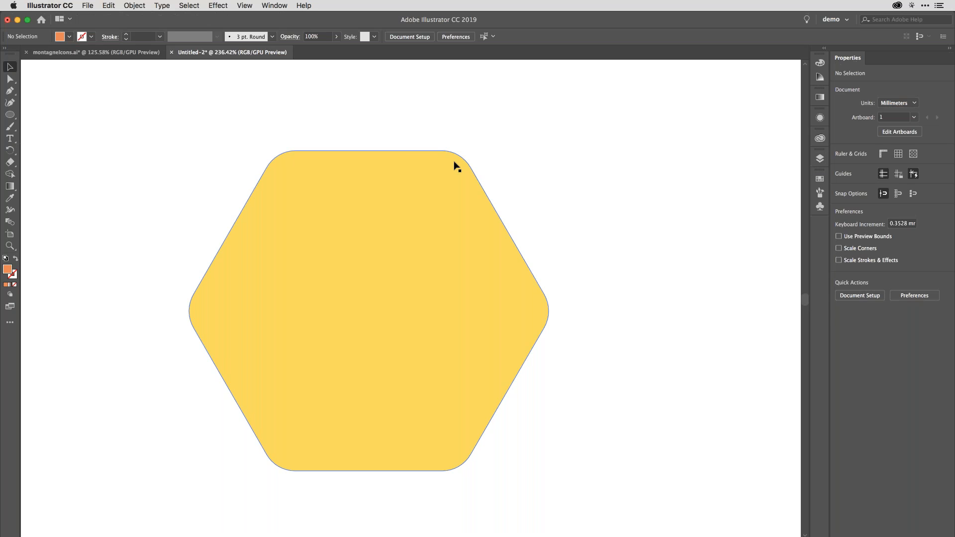
click(436, 174)
key(Delete)
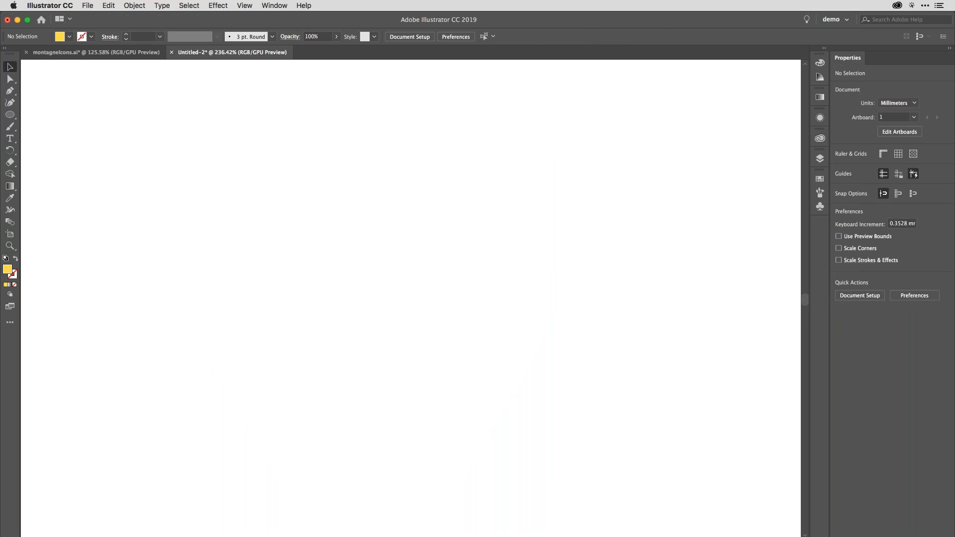
key(super+0)
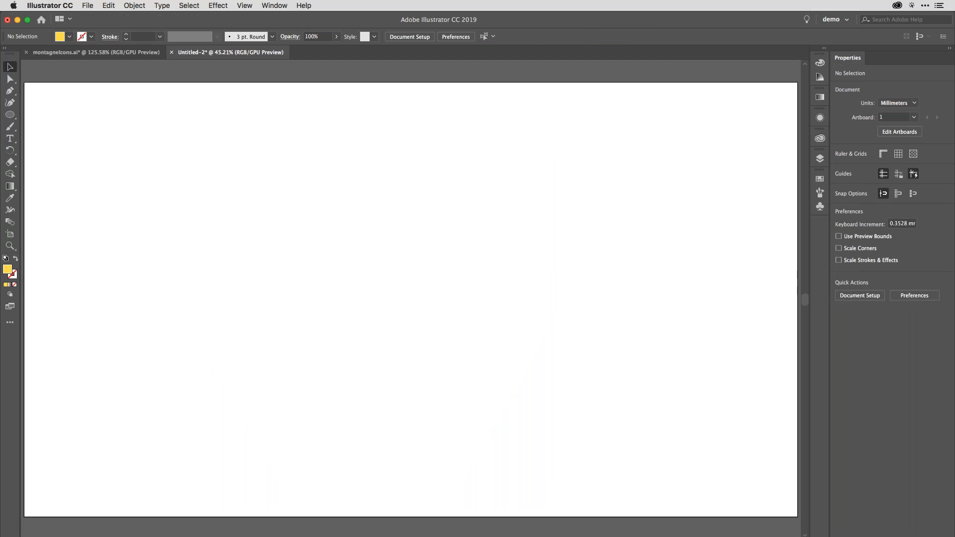
Switch to montagneIcons.ai and draw a circle about 34 px in diameter from the center of the green hexagon
click(127, 55)
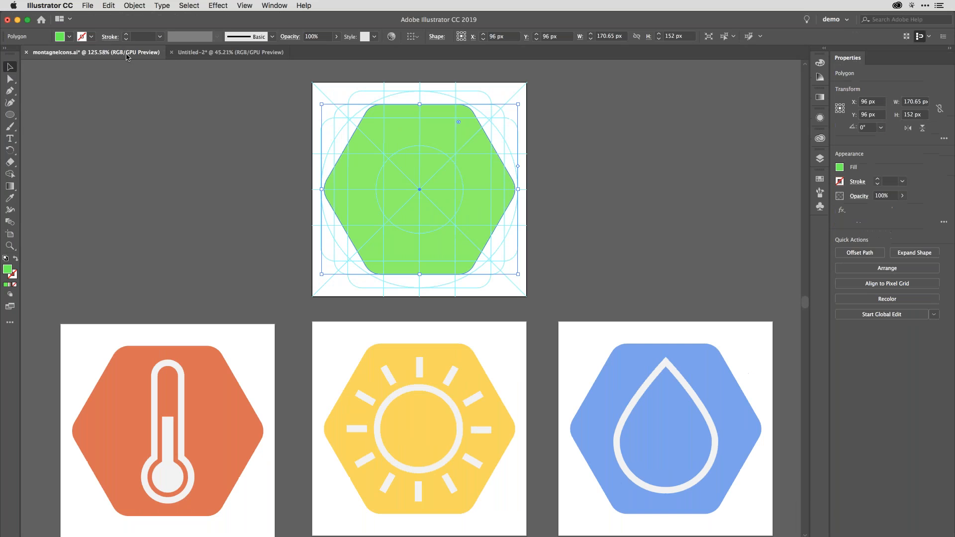
click(230, 182)
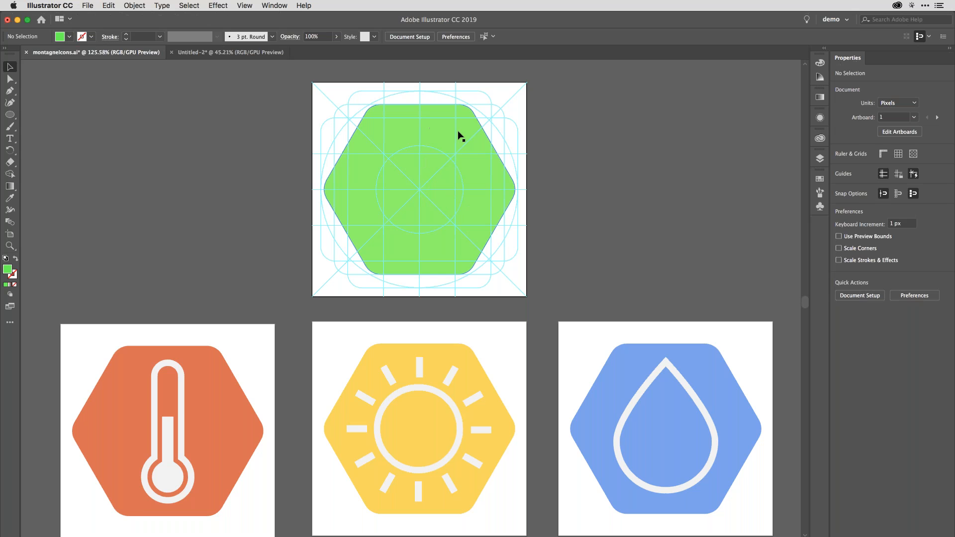
scroll(460, 135, up, 5)
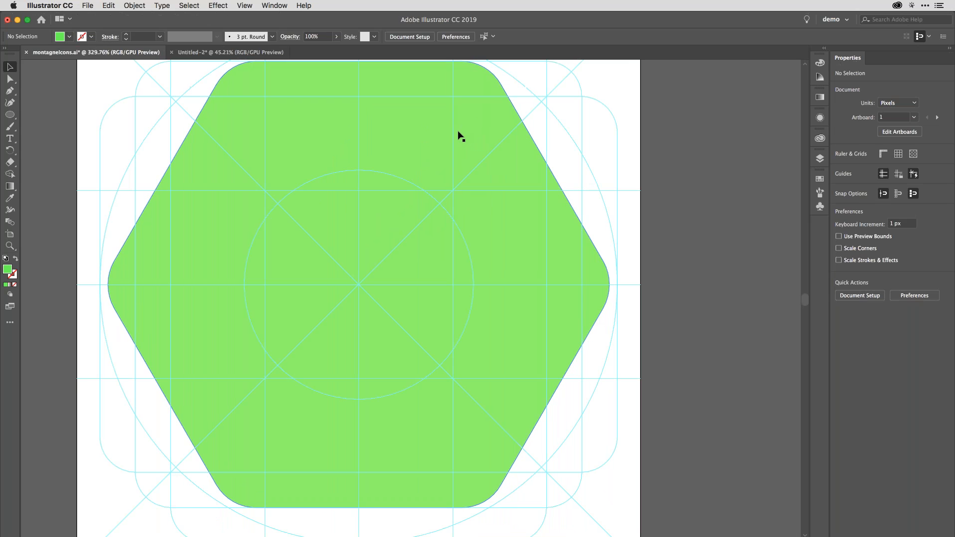
scroll(458, 132, left, 2)
scroll(458, 132, down, 1)
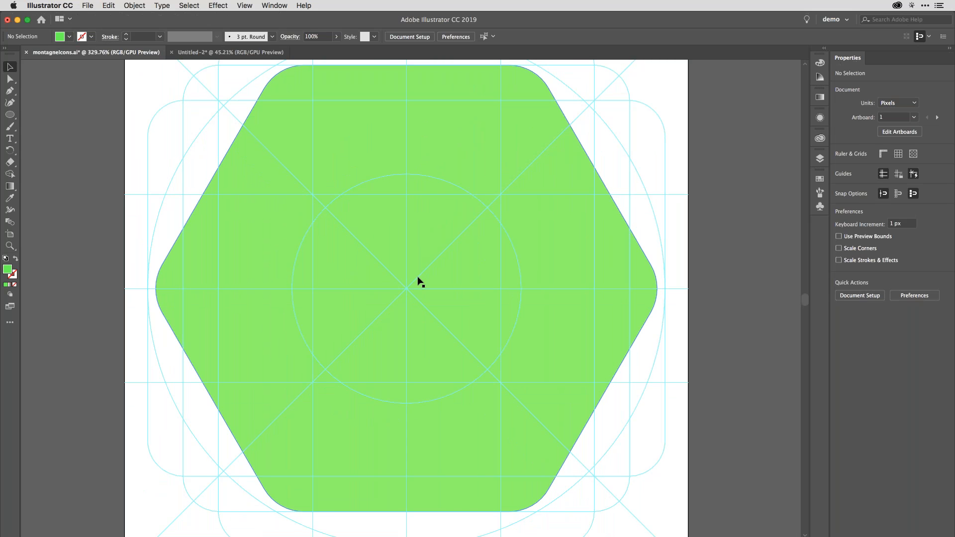
key(l)
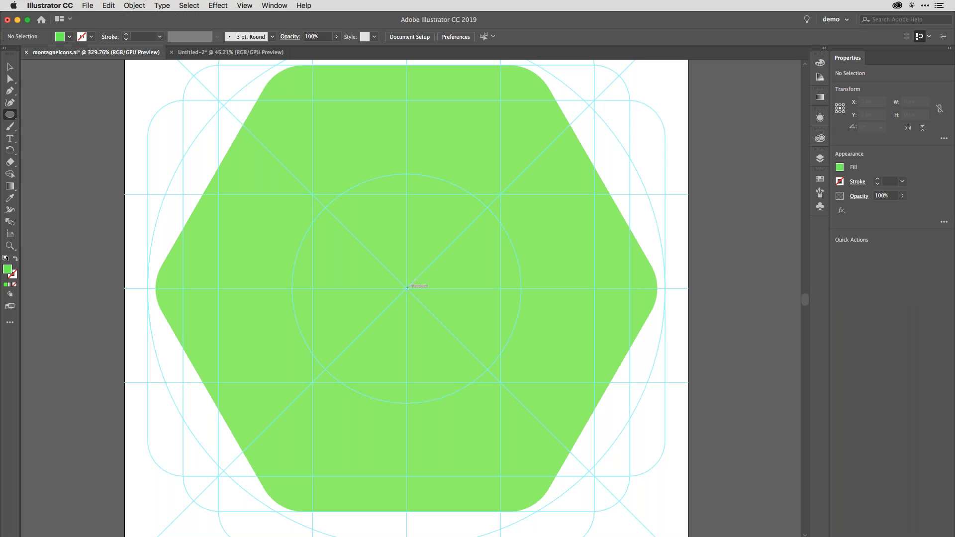
drag(407, 288, 456, 332)
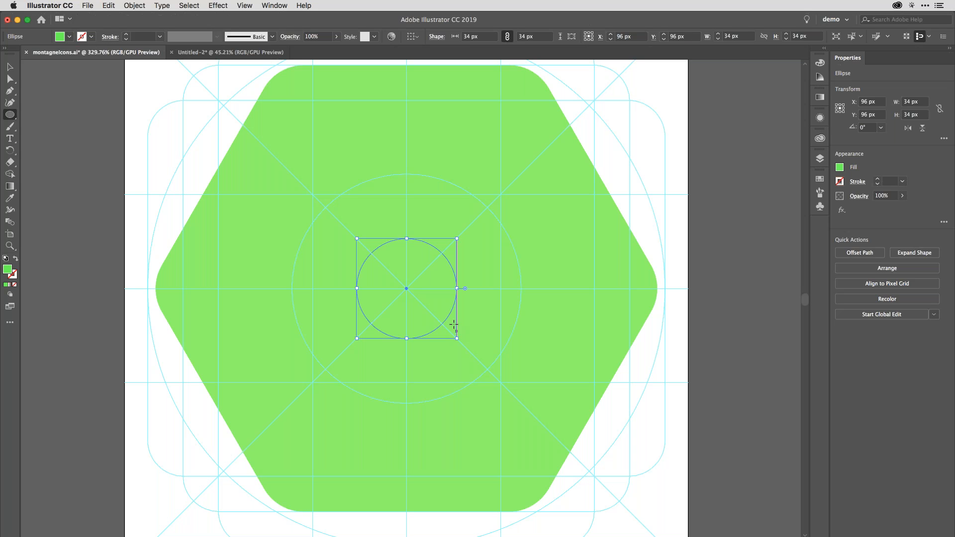
Try the orange and bright red swatches on the circle, and settle on the dark red swatch as its fill
click(820, 178)
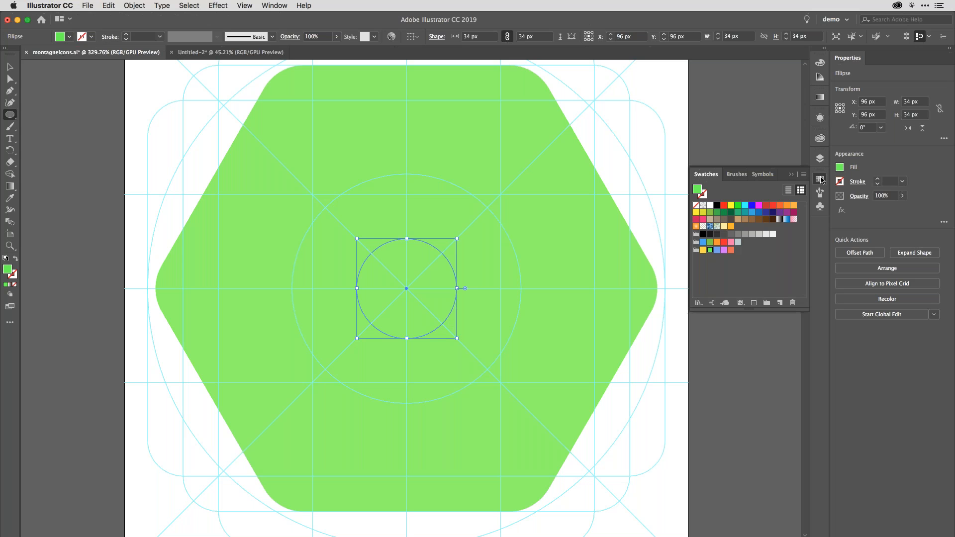
click(730, 250)
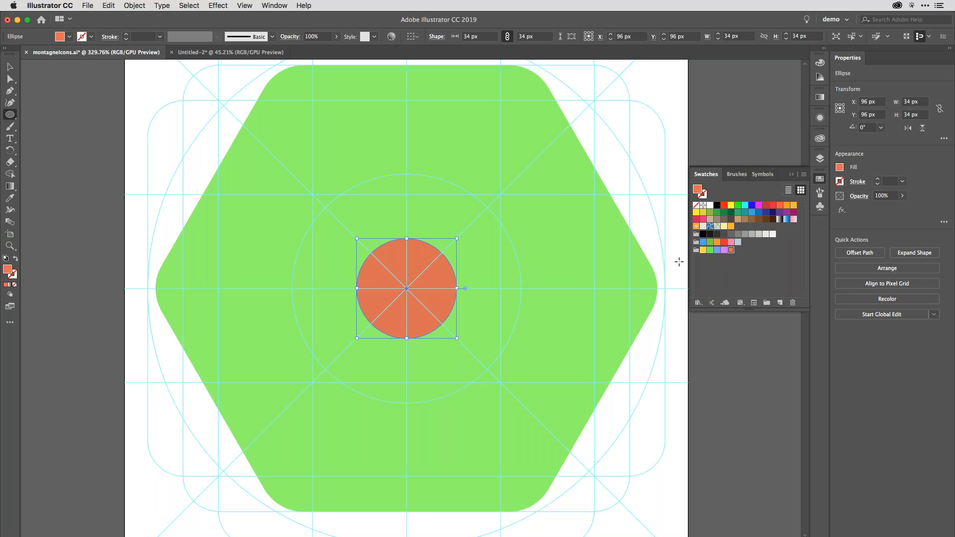
click(723, 242)
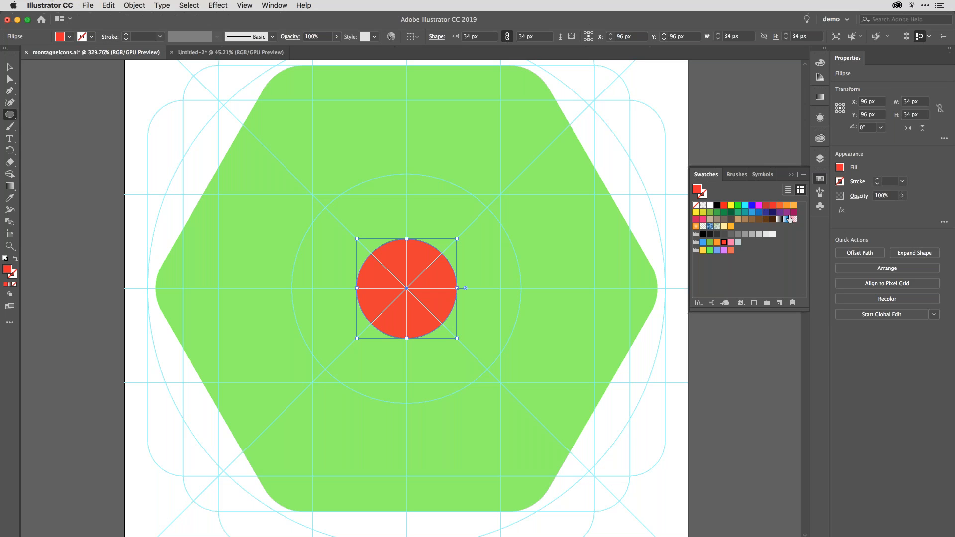
click(766, 205)
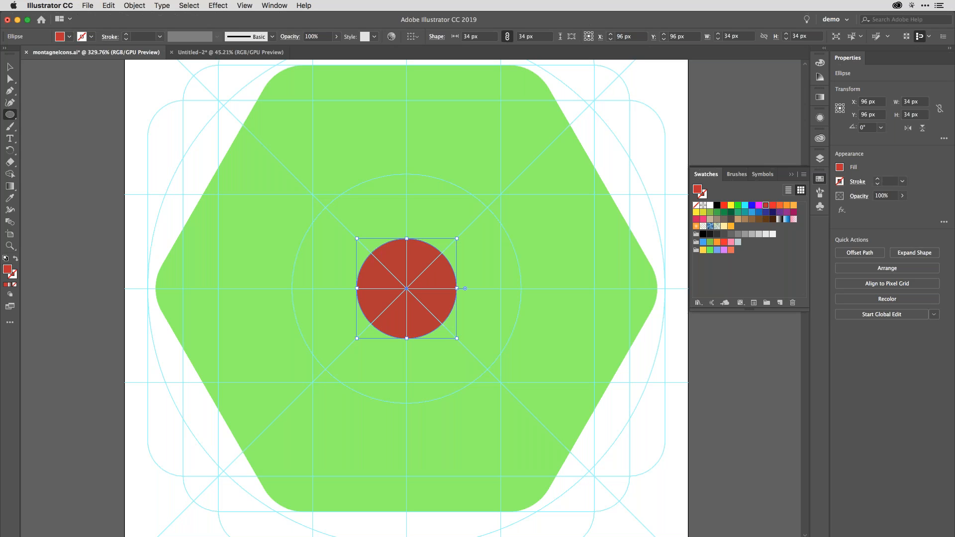
click(822, 182)
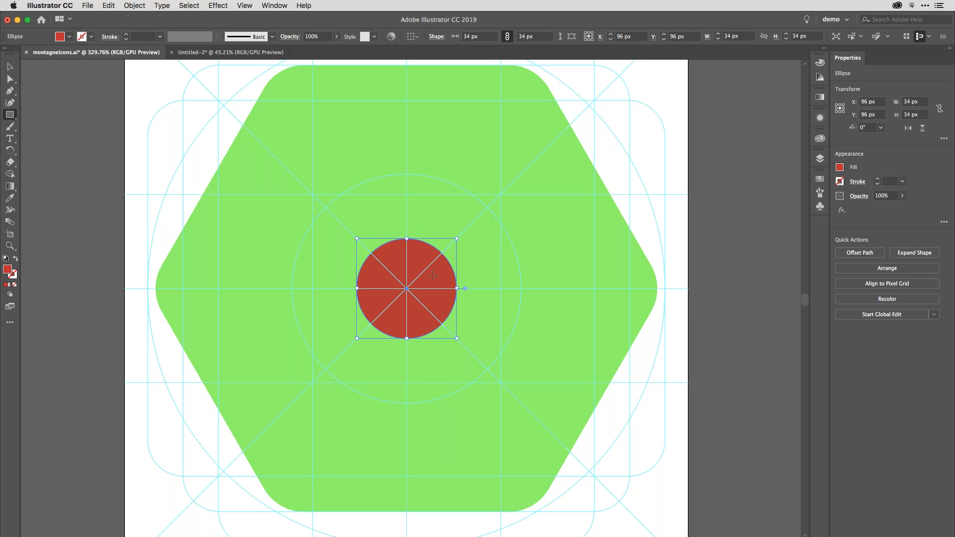
Deselect the circle and draw a dark red square about 84 px wide outward from the center of the green hexagon
key(super+shift+a)
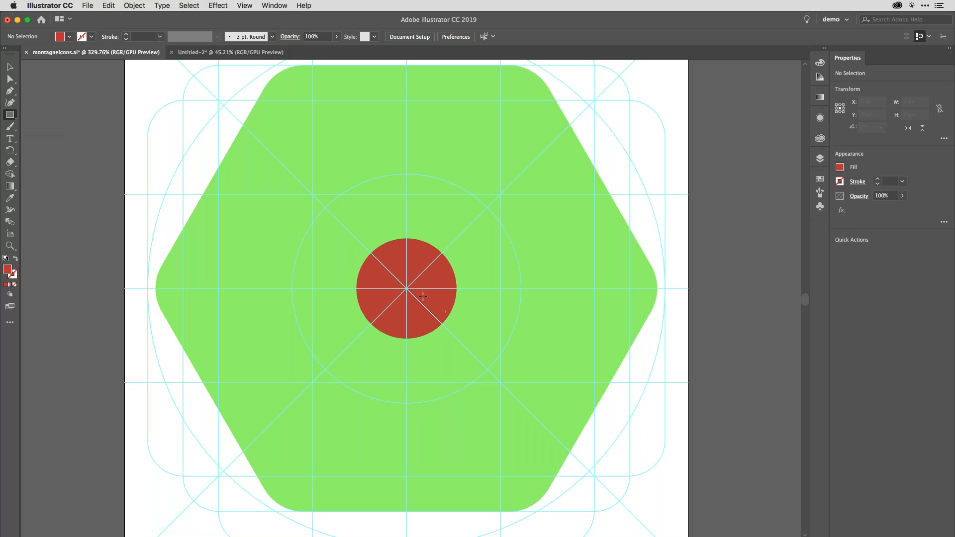
drag(406, 288, 530, 407)
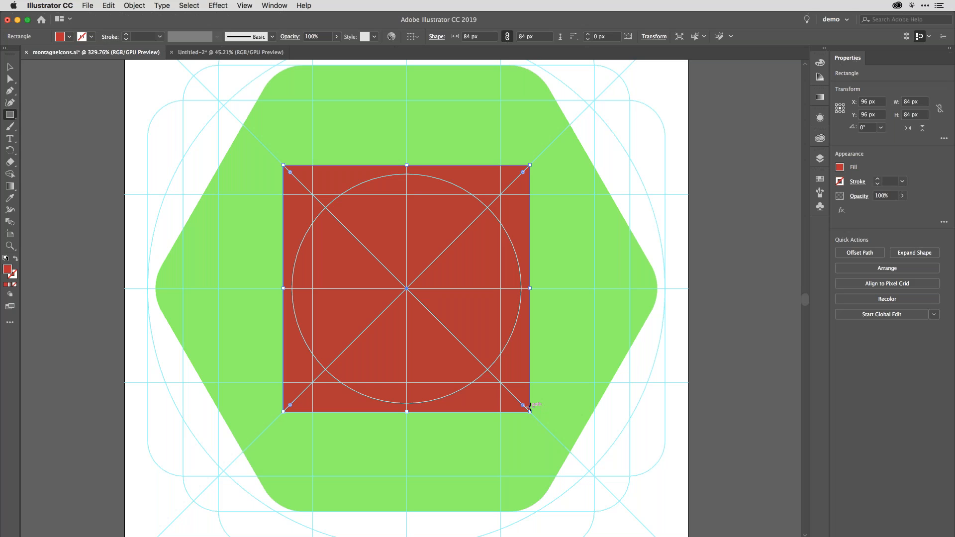
Fill the square with the lightest grey swatch and rotate it 45° into a diamond
click(68, 39)
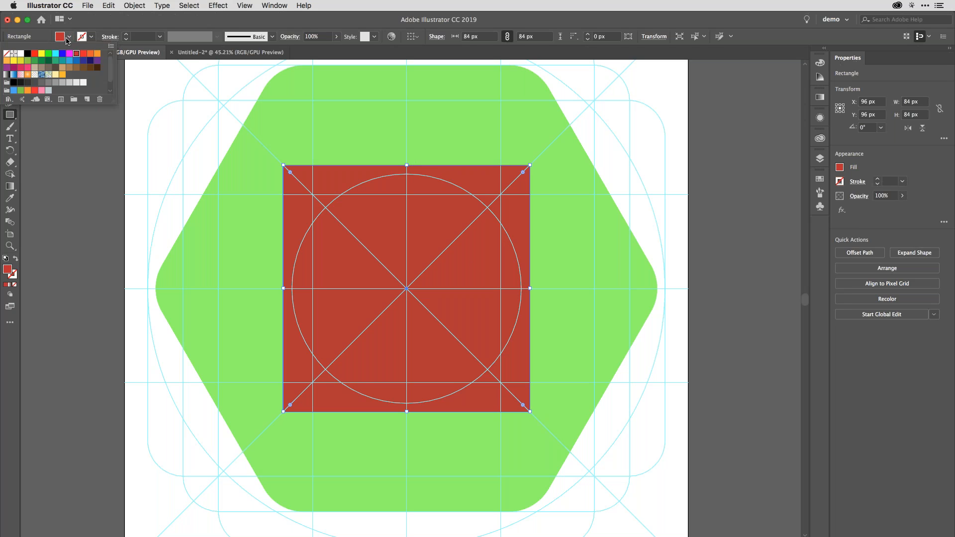
click(83, 82)
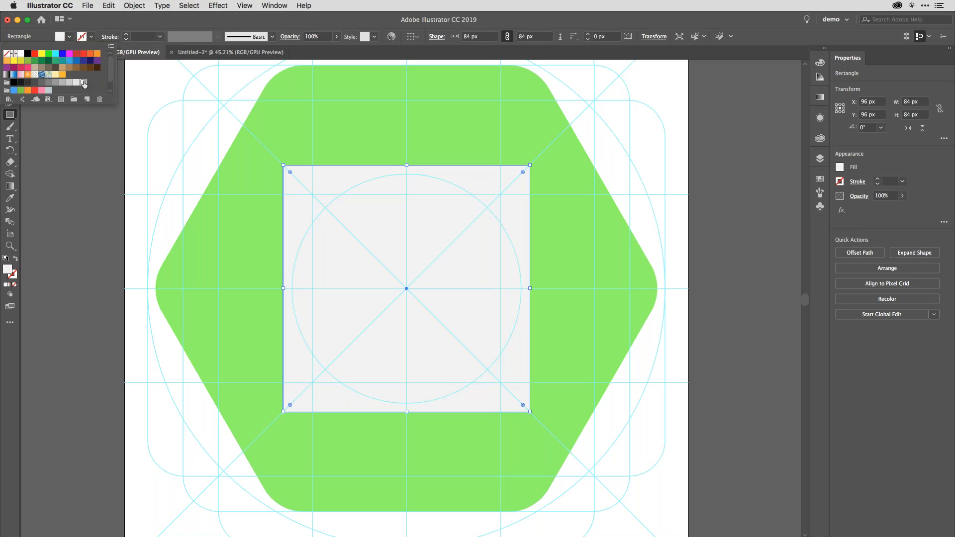
click(208, 25)
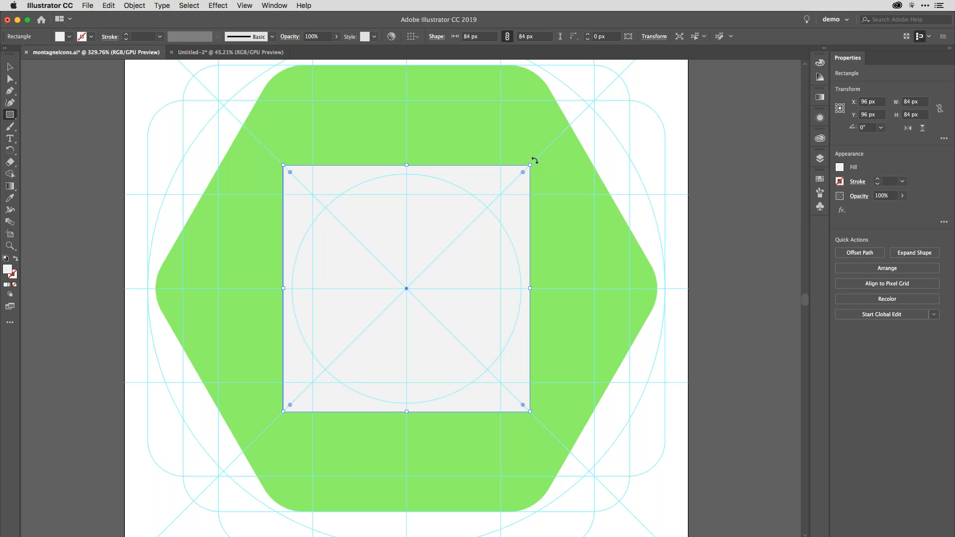
drag(534, 160, 432, 94)
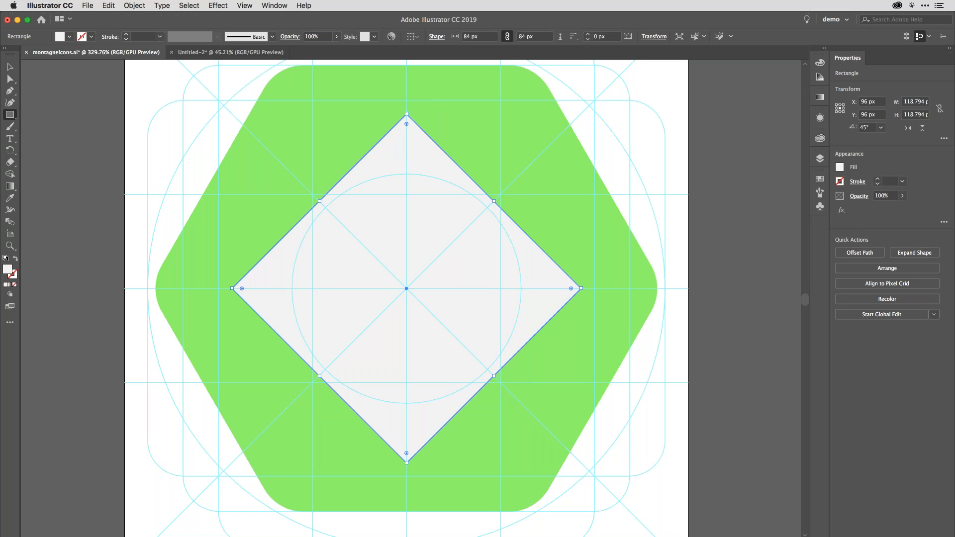
Scale only the diamond's two side anchor points uniformly to 39% to narrow it into a compass needle
key(a)
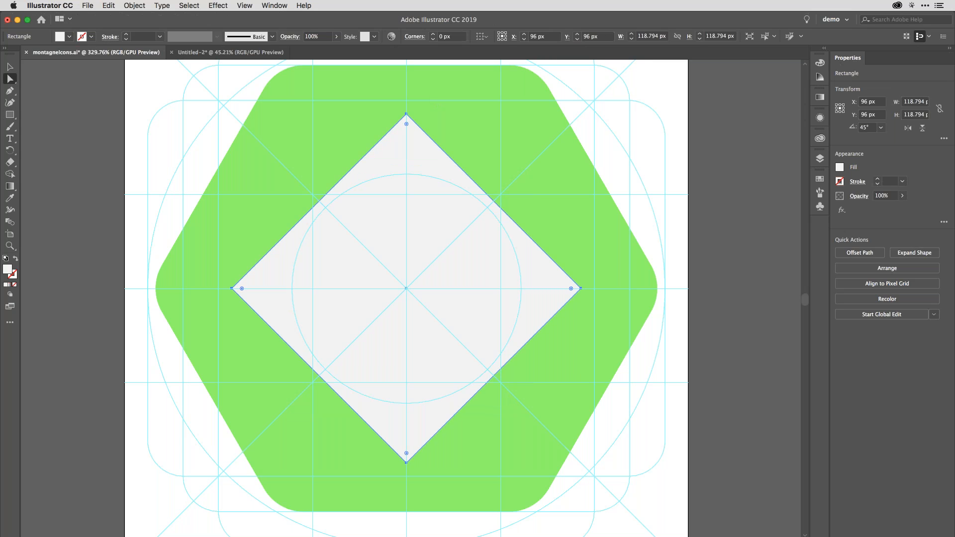
click(232, 289)
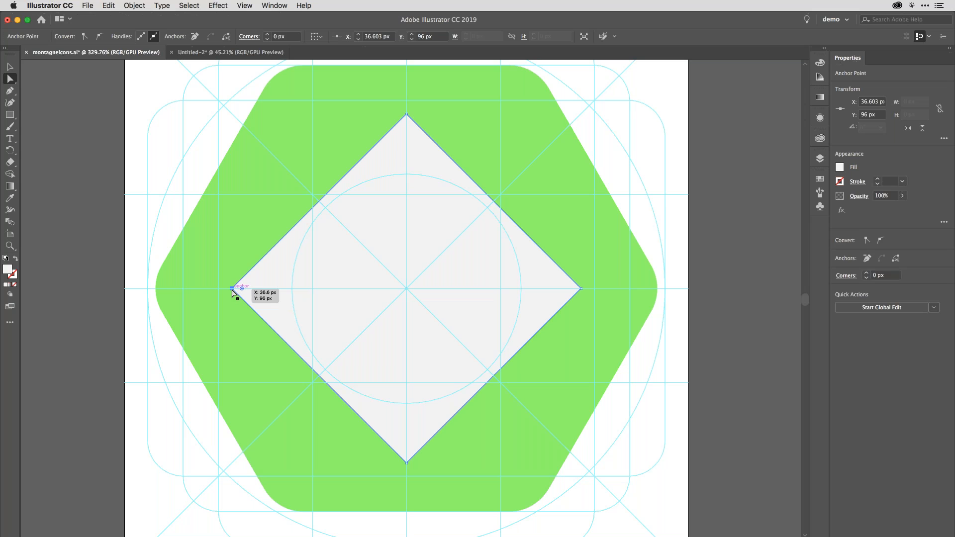
shift+click(581, 288)
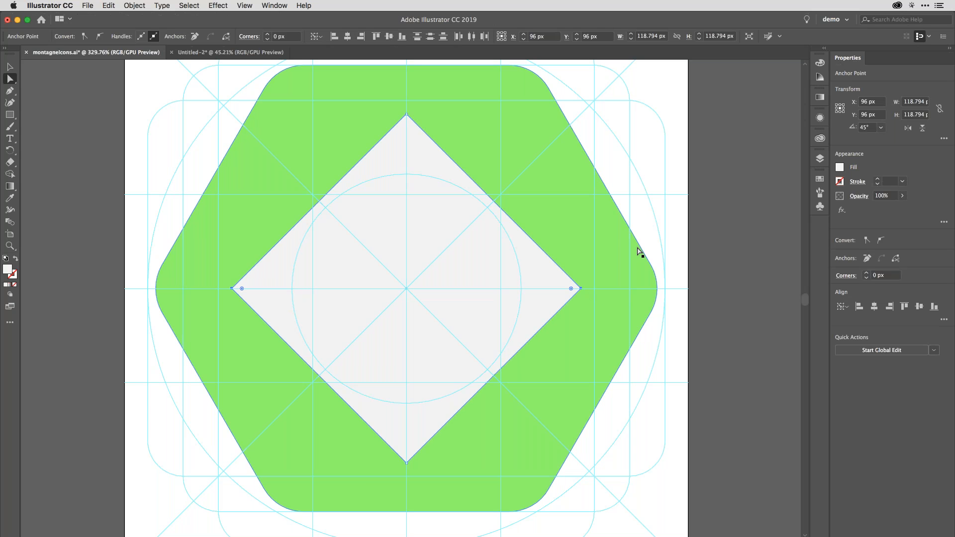
key(s)
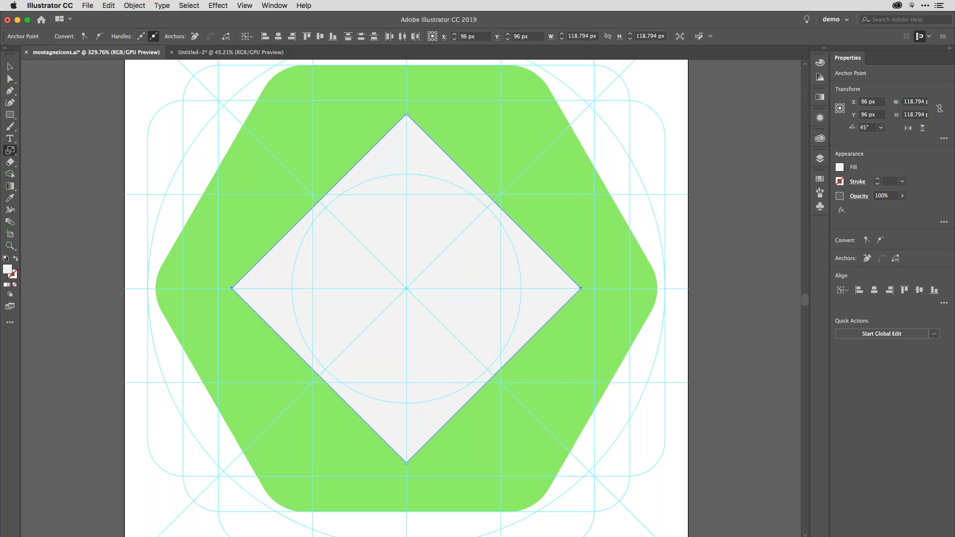
key(Return)
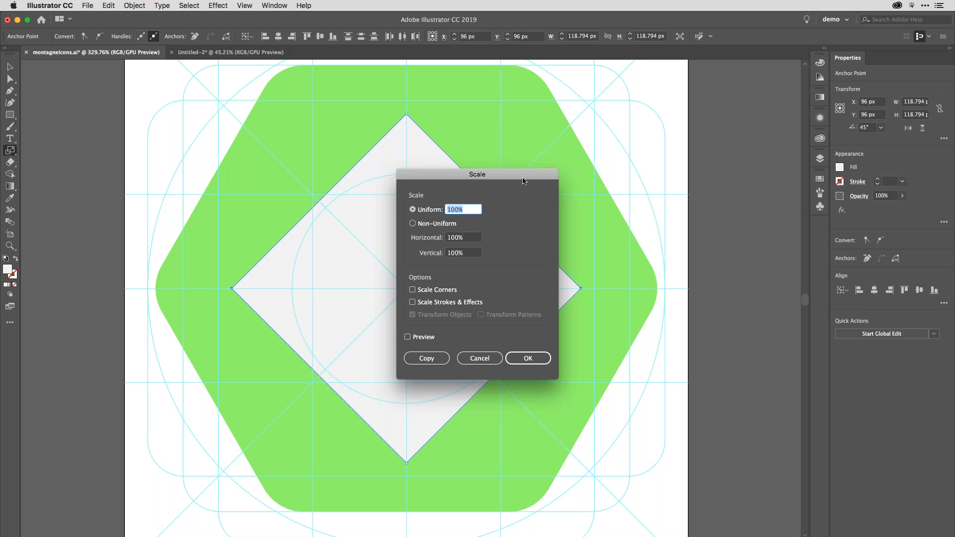
drag(521, 174, 739, 170)
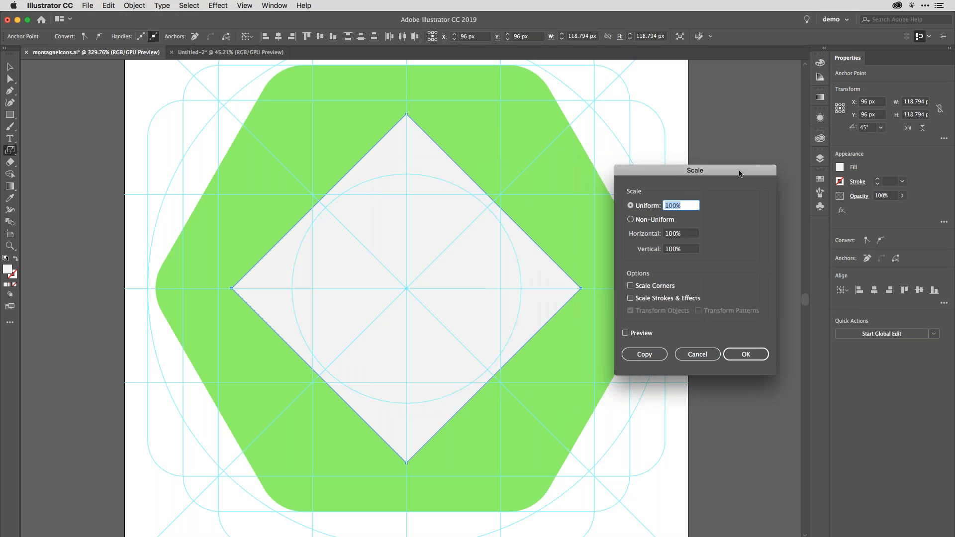
click(643, 333)
scroll(690, 210, down, 17)
scroll(689, 209, down, 14)
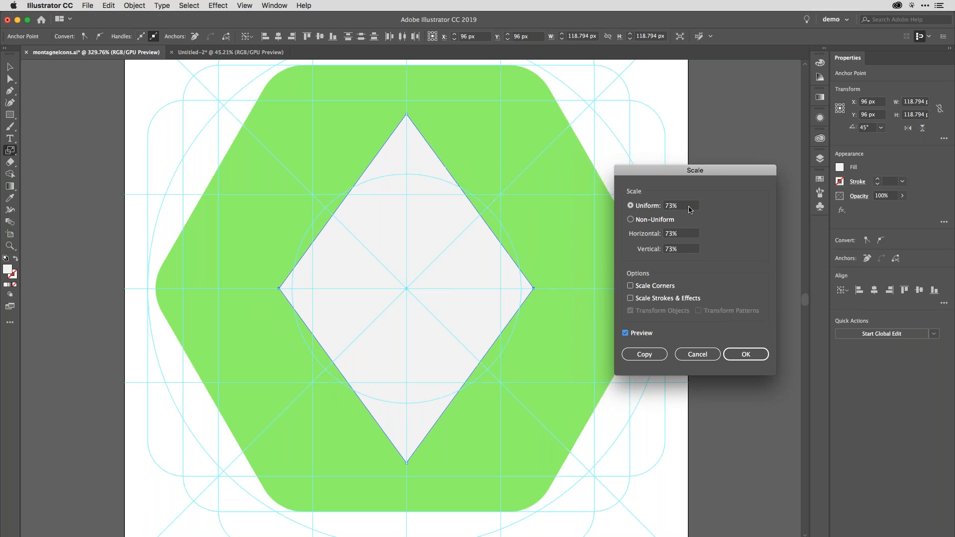
scroll(690, 209, down, 20)
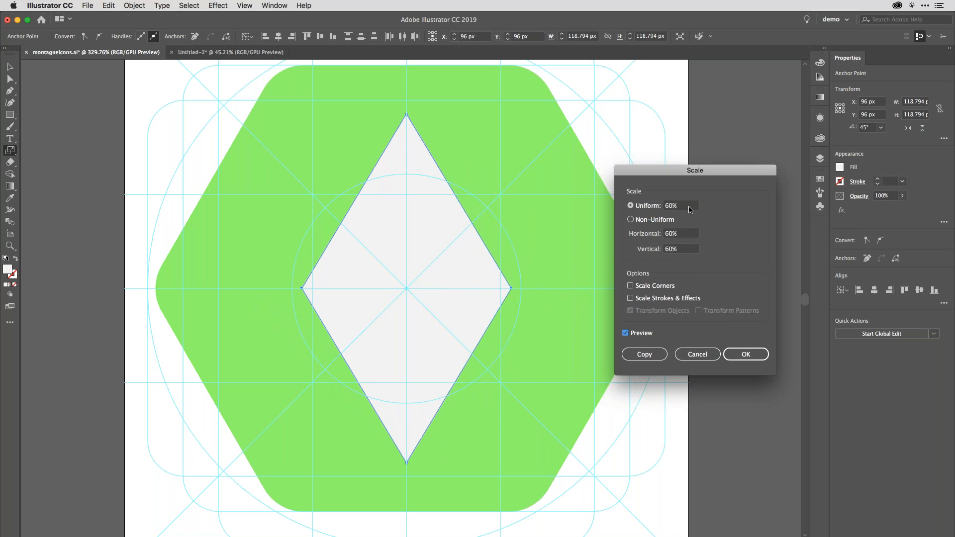
scroll(690, 210, down, 9)
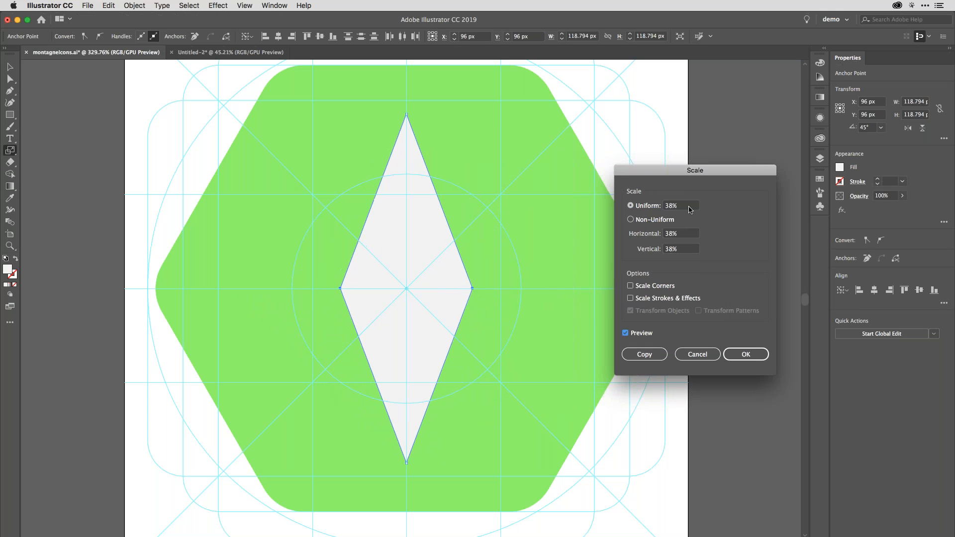
scroll(689, 209, down, 1)
scroll(689, 210, up, 5)
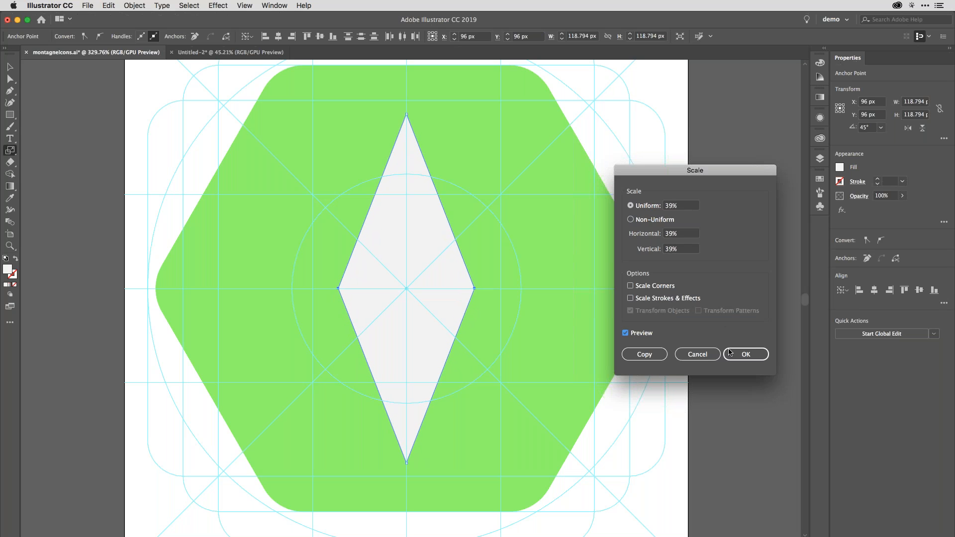
click(745, 355)
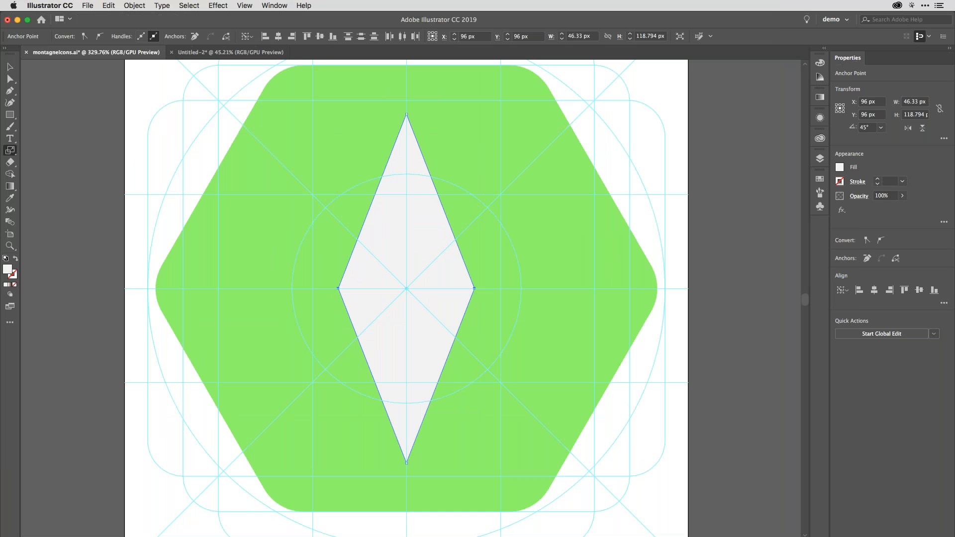
Send the needle shape behind the dark red circle and deselect it
key(super+[)
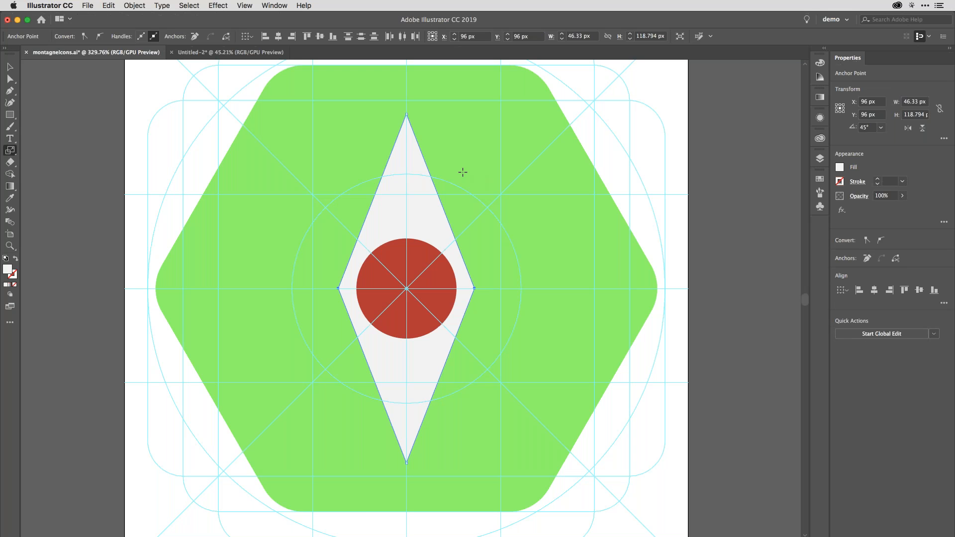
click(10, 66)
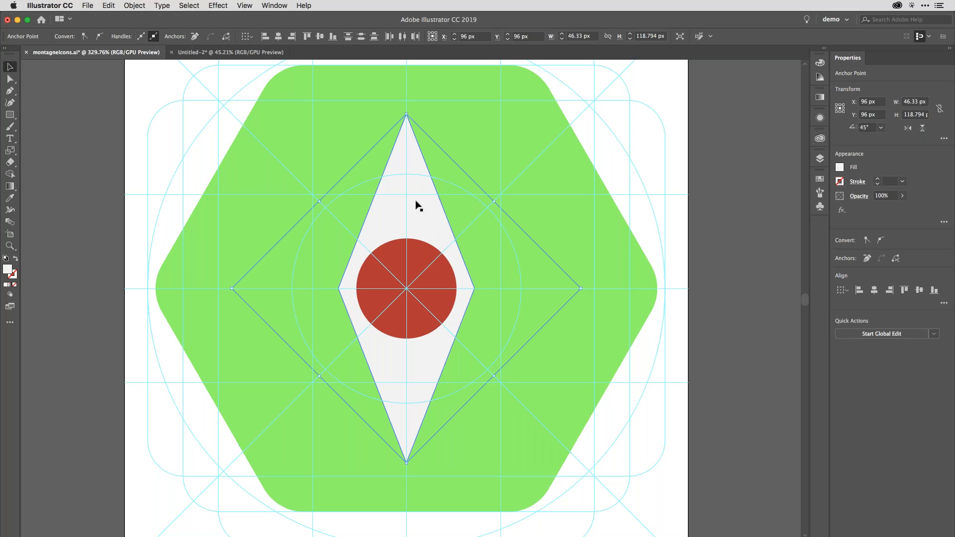
click(742, 153)
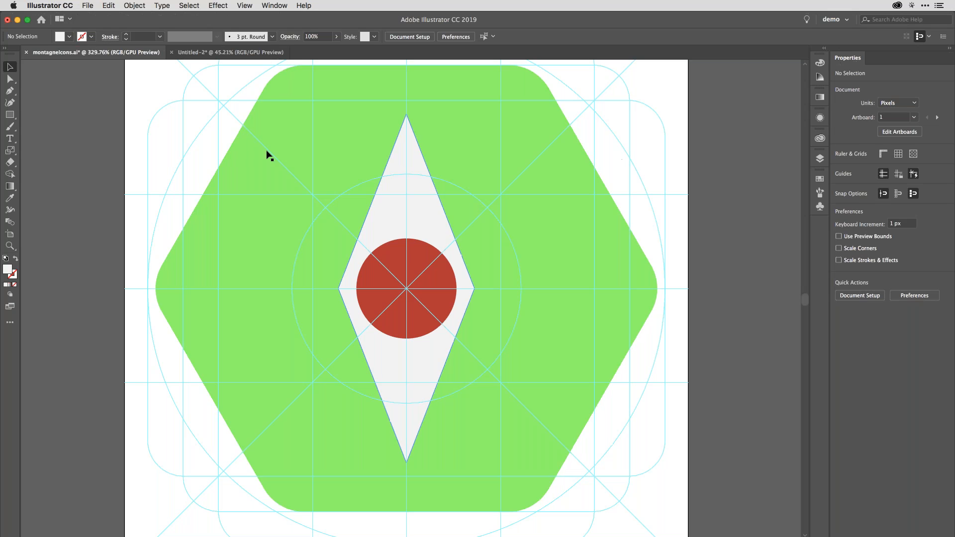
Copy the hexagon, needle and circle into the Untitled-2 document and enlarge them proportionally from the center to about 158 × 138 mm
drag(137, 118, 497, 351)
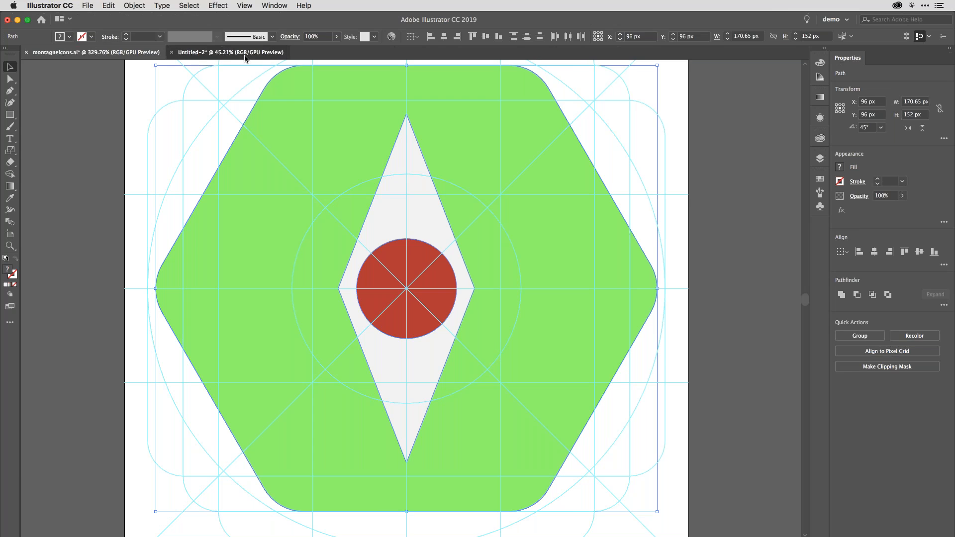
click(229, 52)
key(super+v)
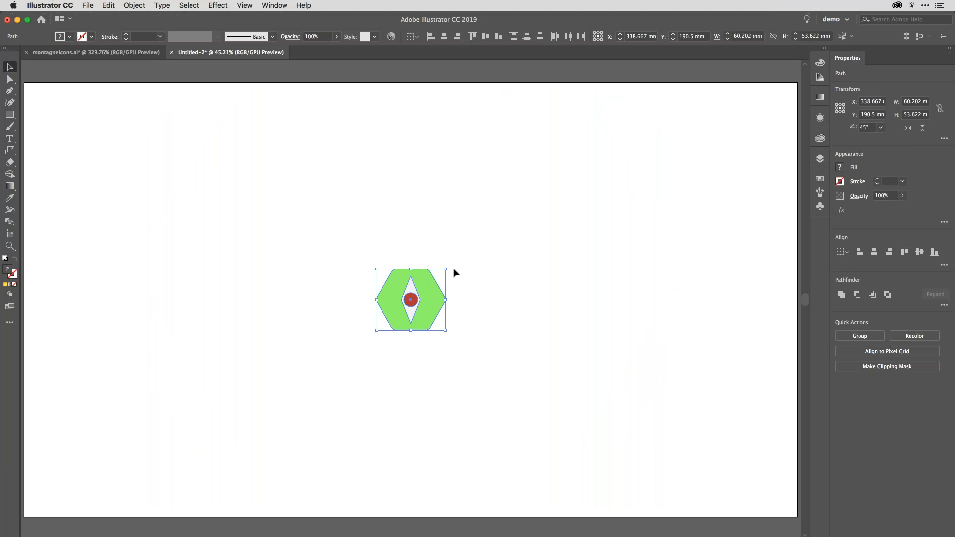
drag(445, 269, 501, 220)
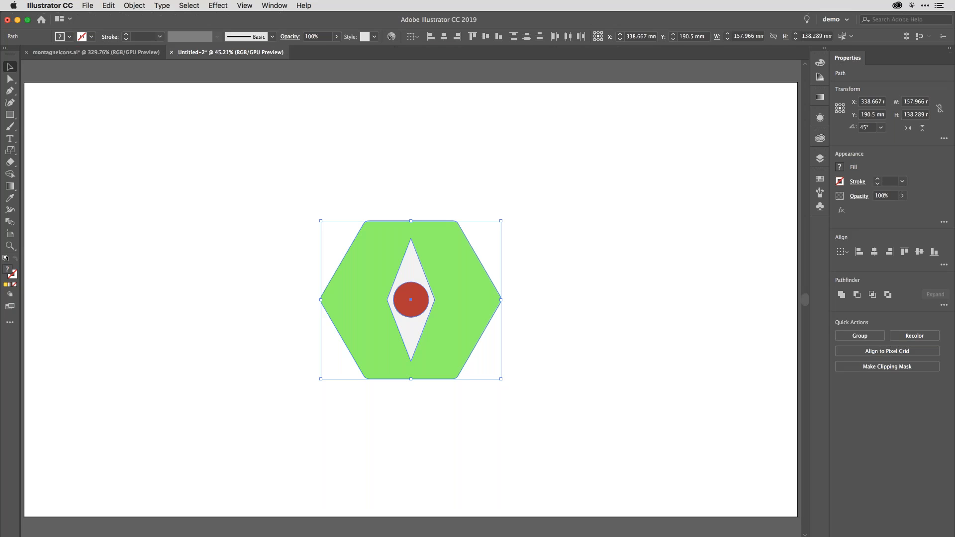
Move the icon to the artboard's upper left, duplicate it straight below, and fill the lower copy's hexagon with the purple swatch
drag(473, 276, 377, 372)
key(super+h)
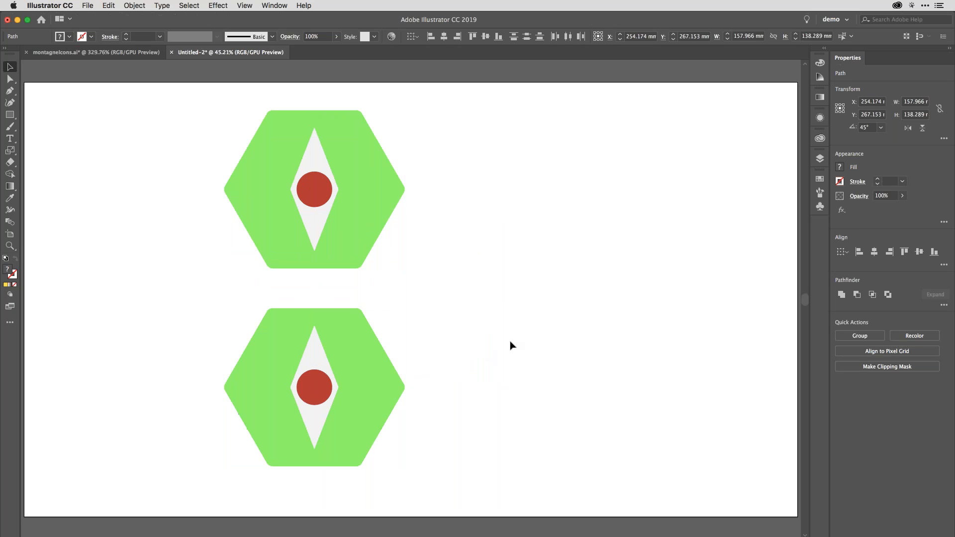
click(369, 369)
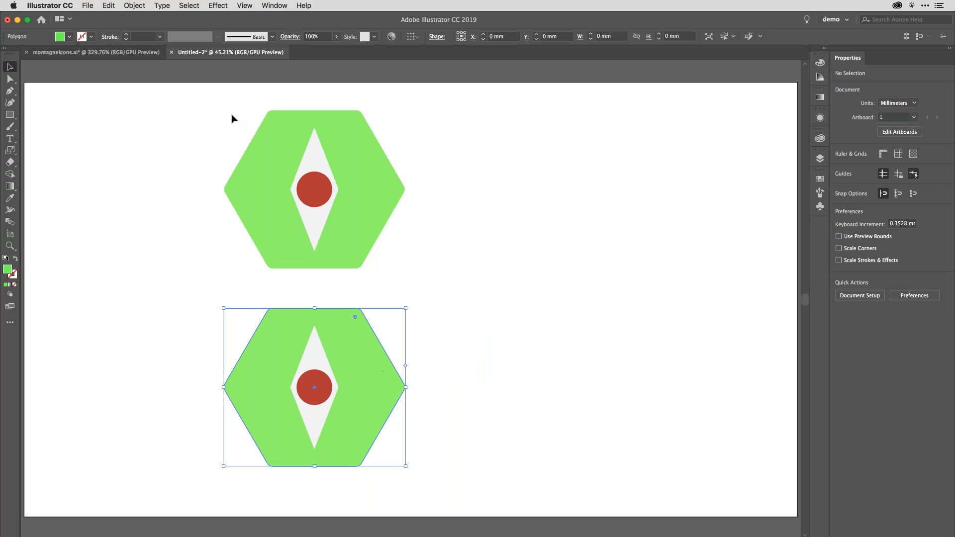
click(70, 36)
click(34, 91)
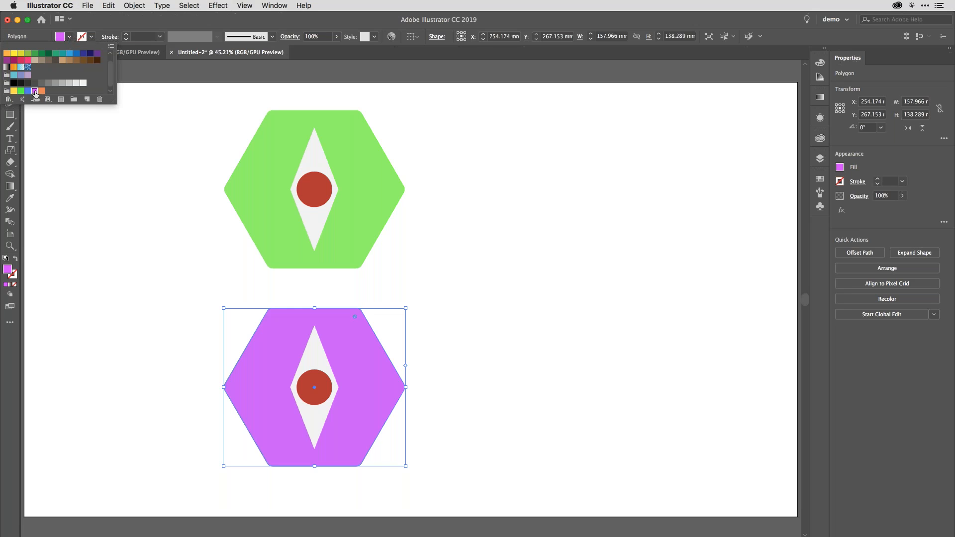
click(486, 274)
click(489, 273)
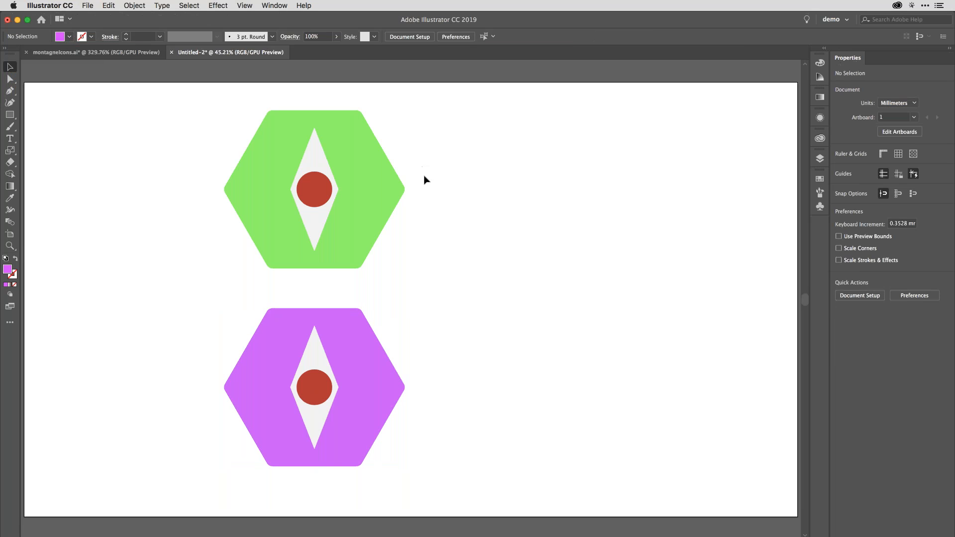
Select the whole green icon and delete all unused symbols from the document
drag(438, 121, 204, 215)
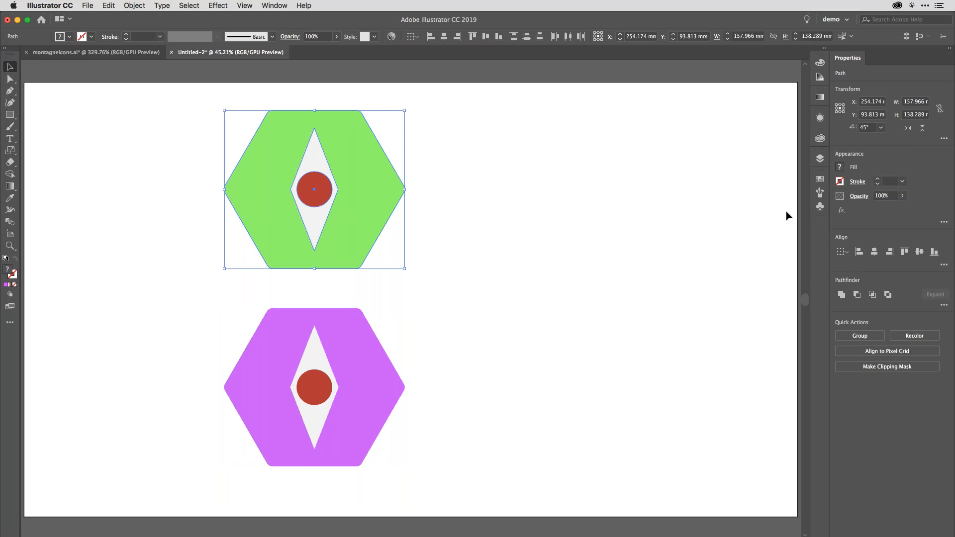
click(820, 207)
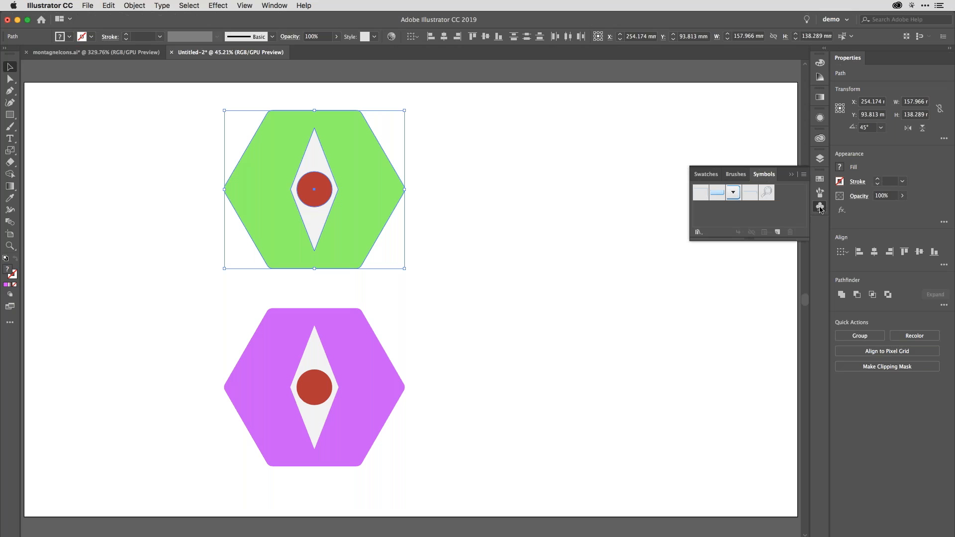
click(803, 175)
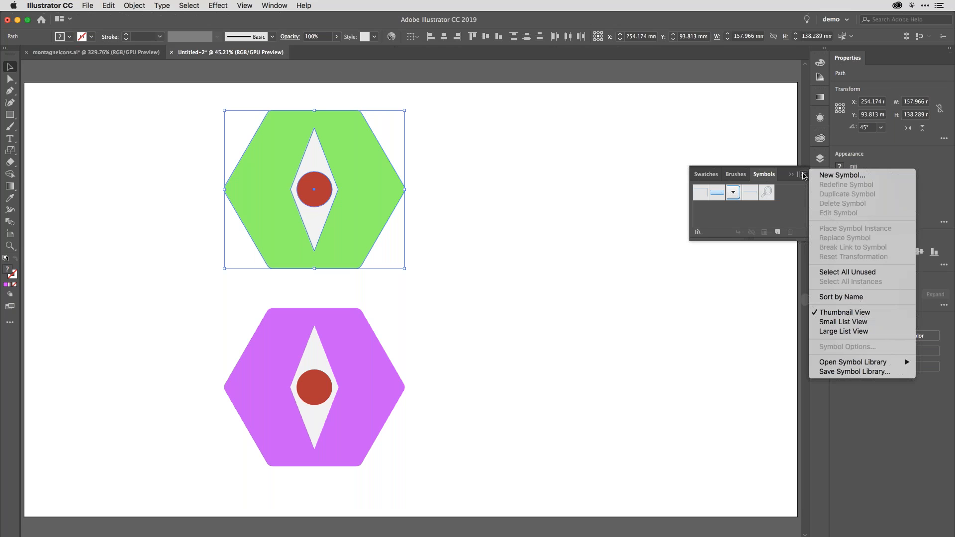
click(827, 272)
click(789, 232)
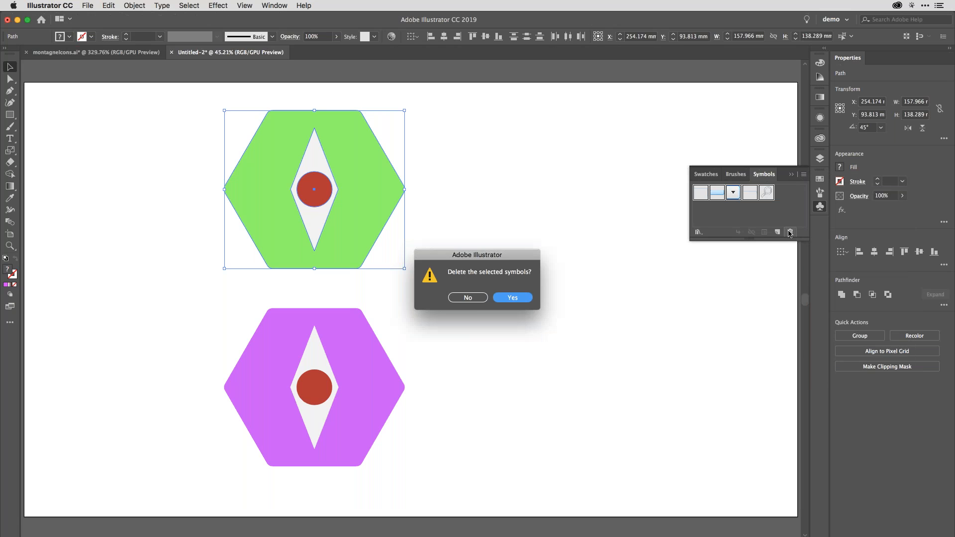
click(511, 300)
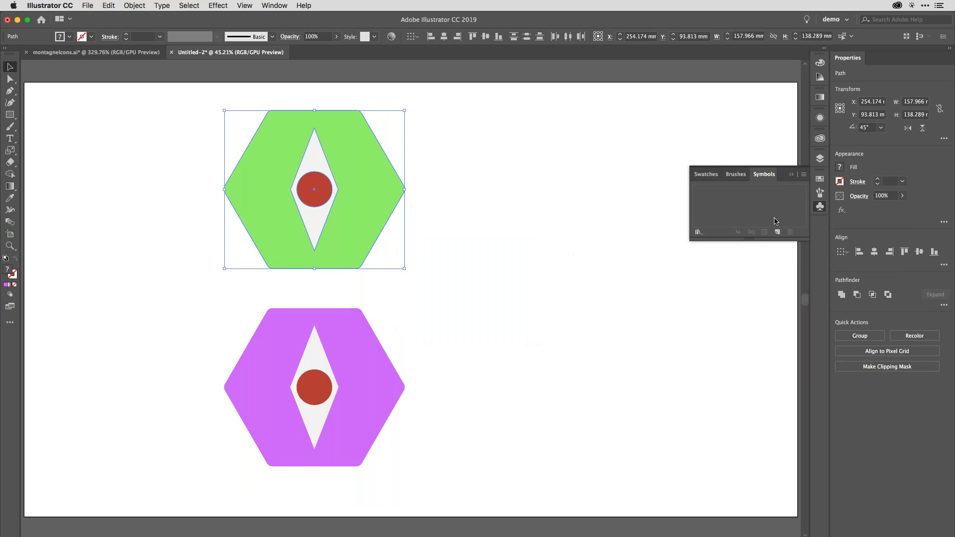
Create a Static Symbol named "static" from the green icon
click(778, 232)
drag(515, 208, 596, 176)
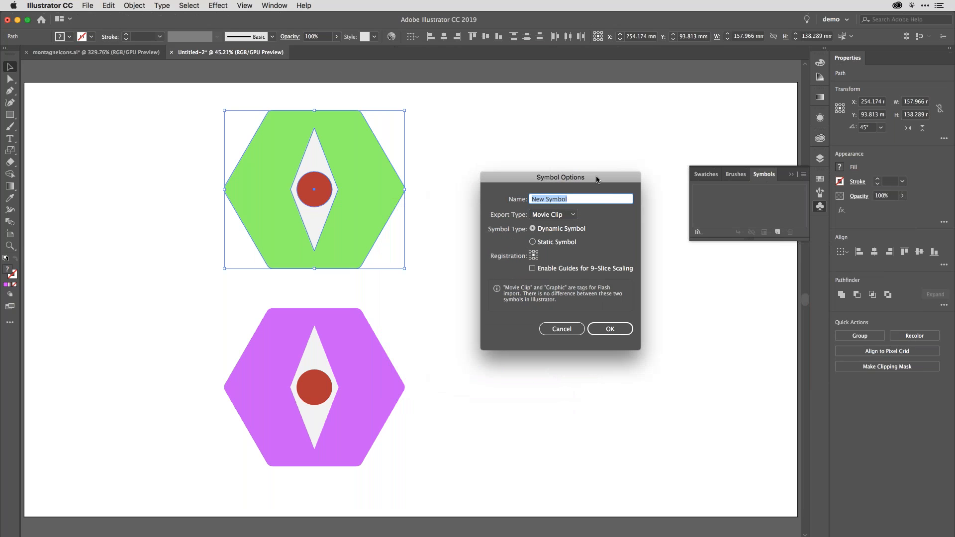
text(static)
click(559, 243)
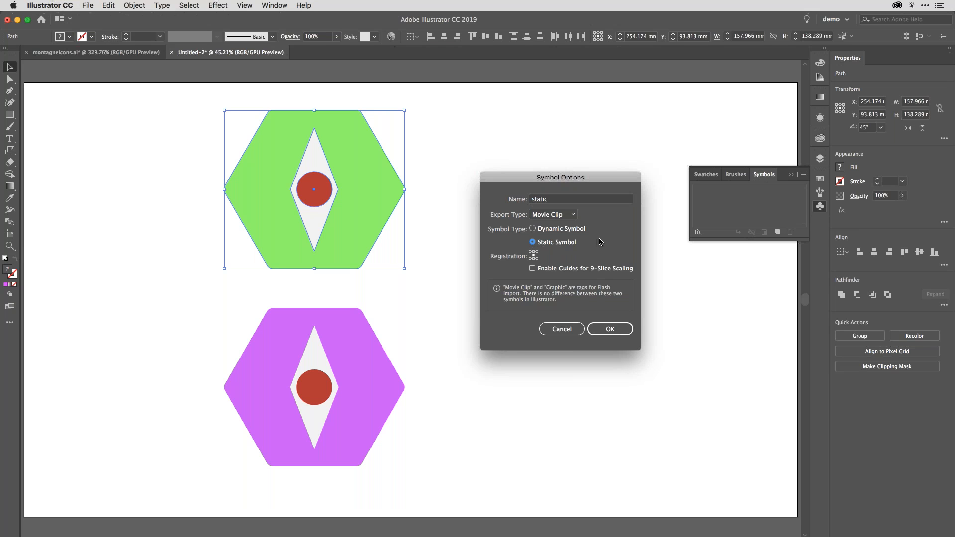
click(611, 328)
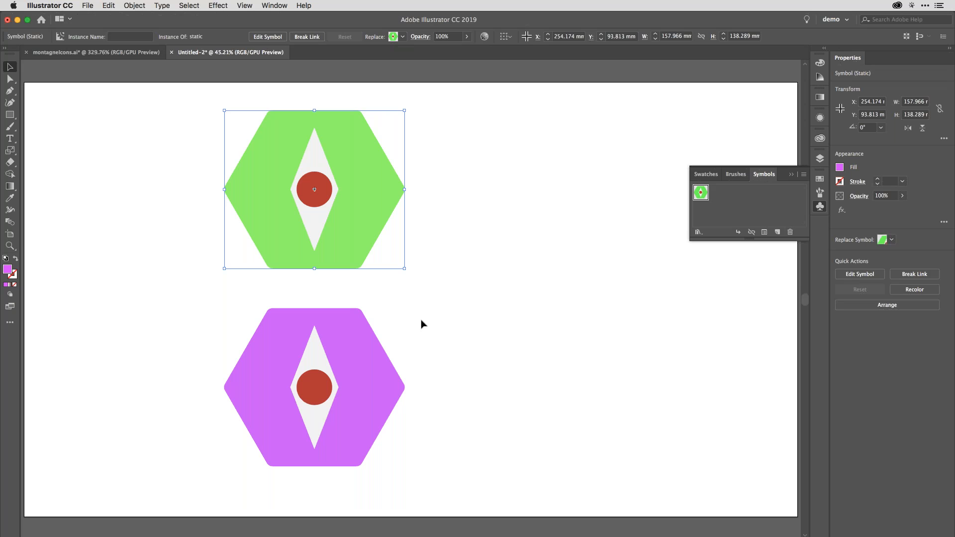
Create a Dynamic Symbol named "dynamic" from the purple compass icon and deselect it
click(240, 405)
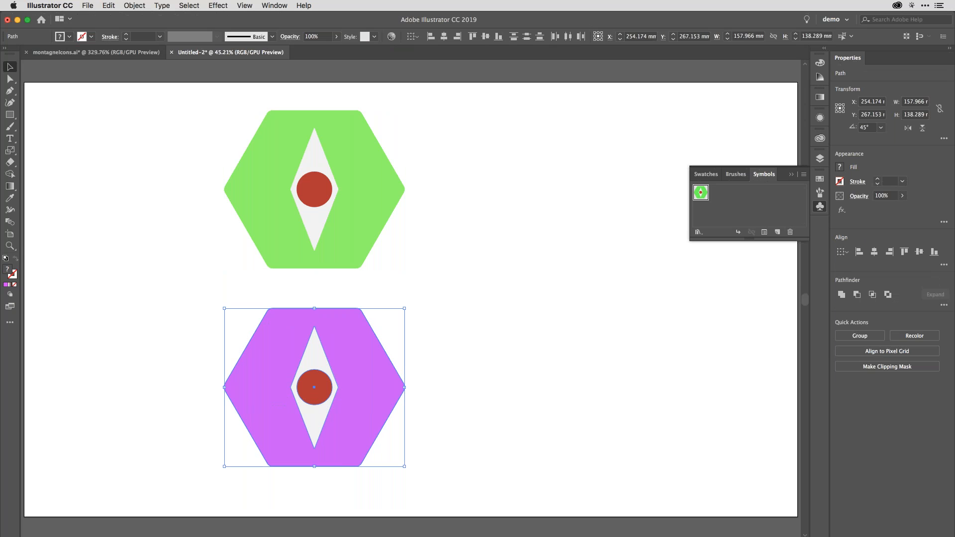
click(777, 232)
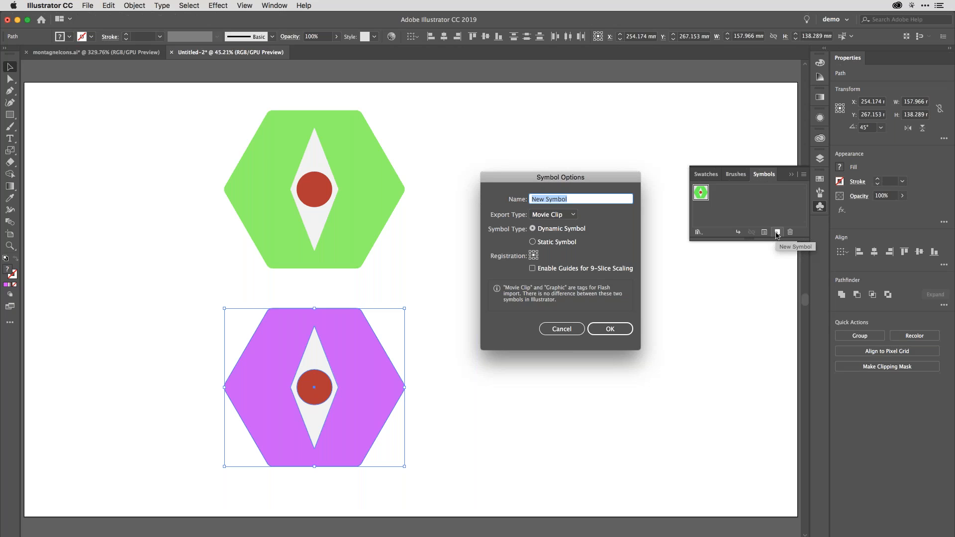
text(dynamic)
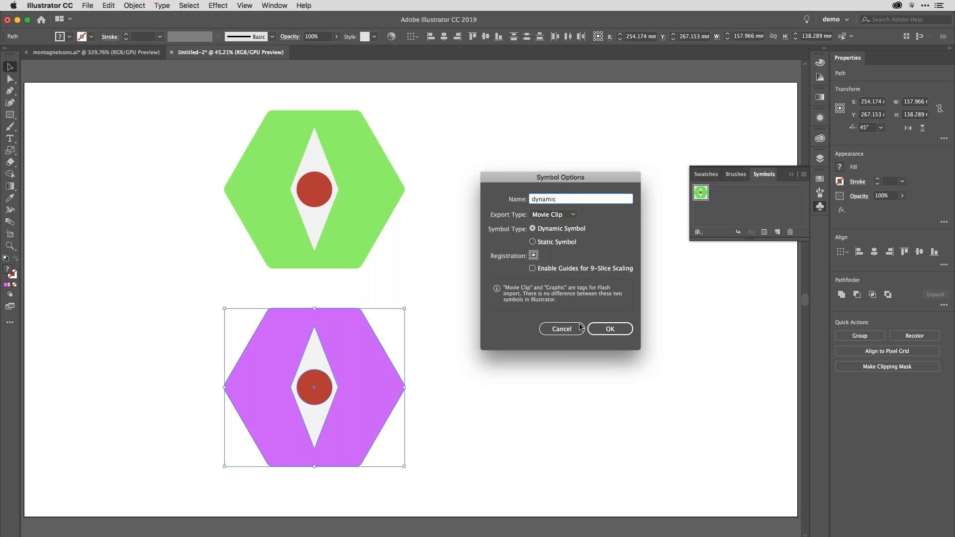
click(612, 328)
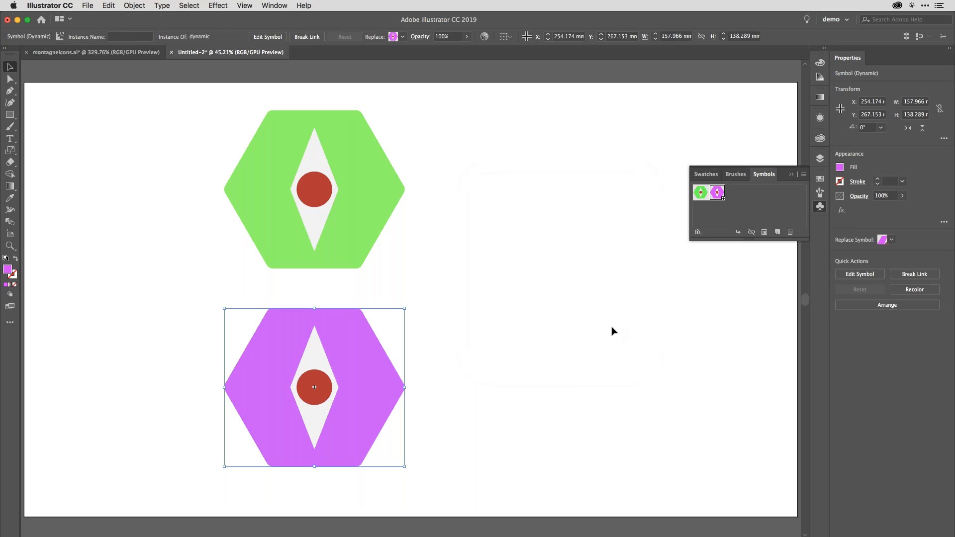
click(546, 295)
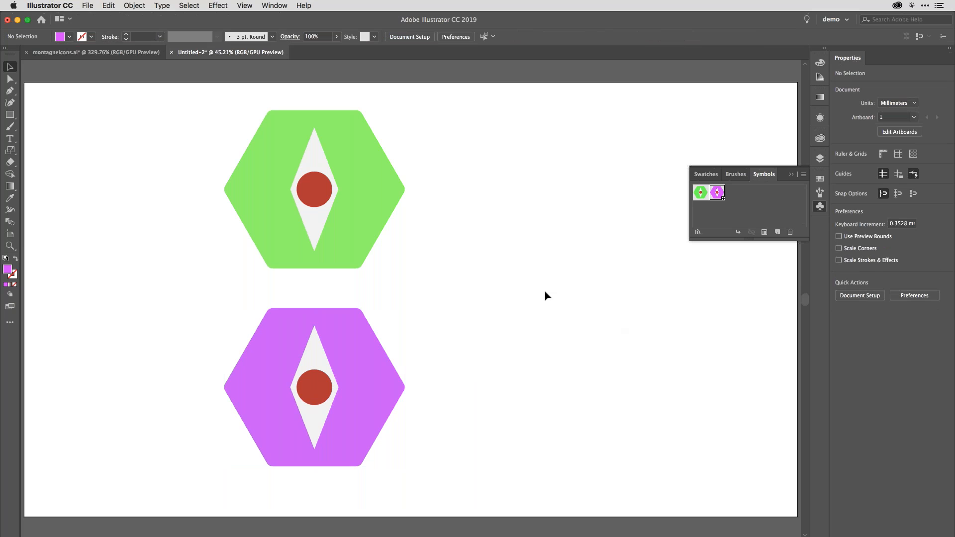
Try to select only the center circle inside the green static symbol with the Direct Selection tool
key(a)
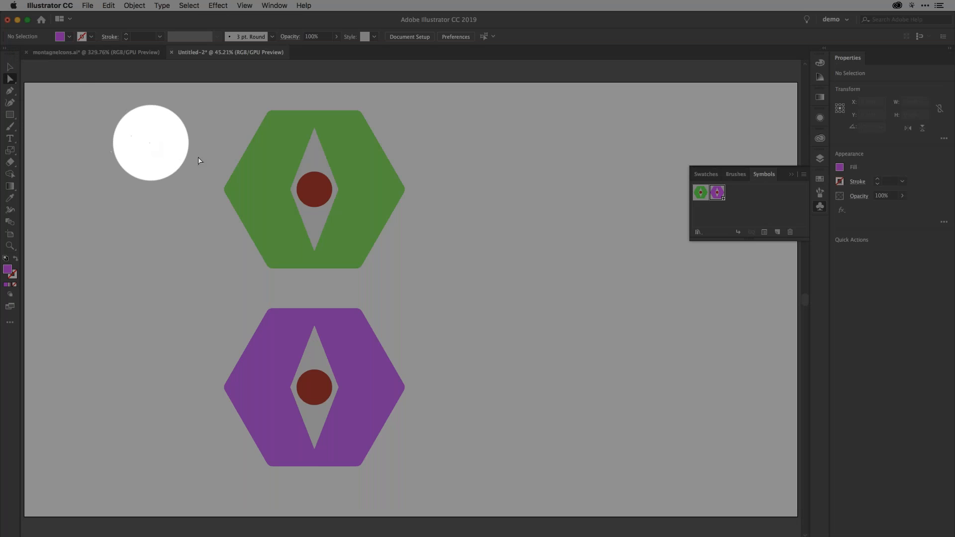
click(308, 187)
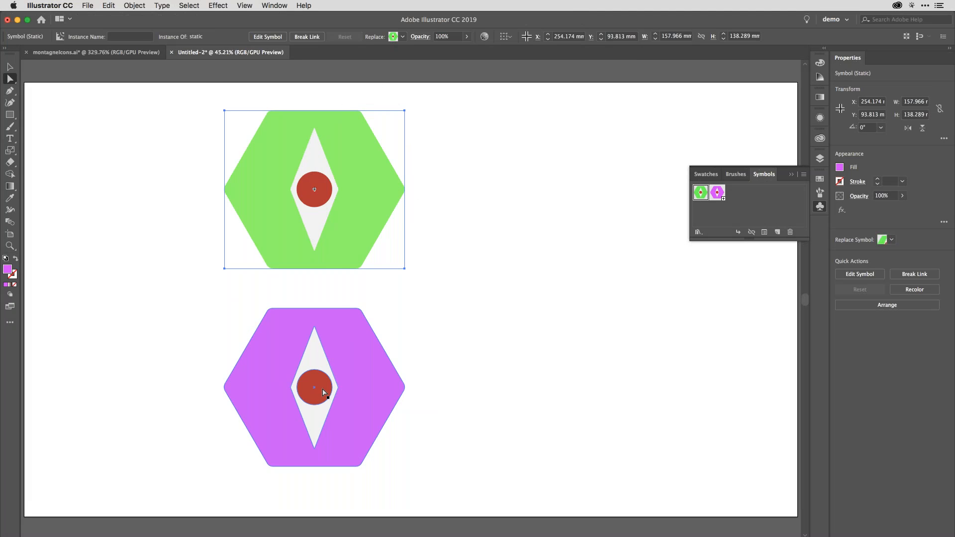
click(433, 340)
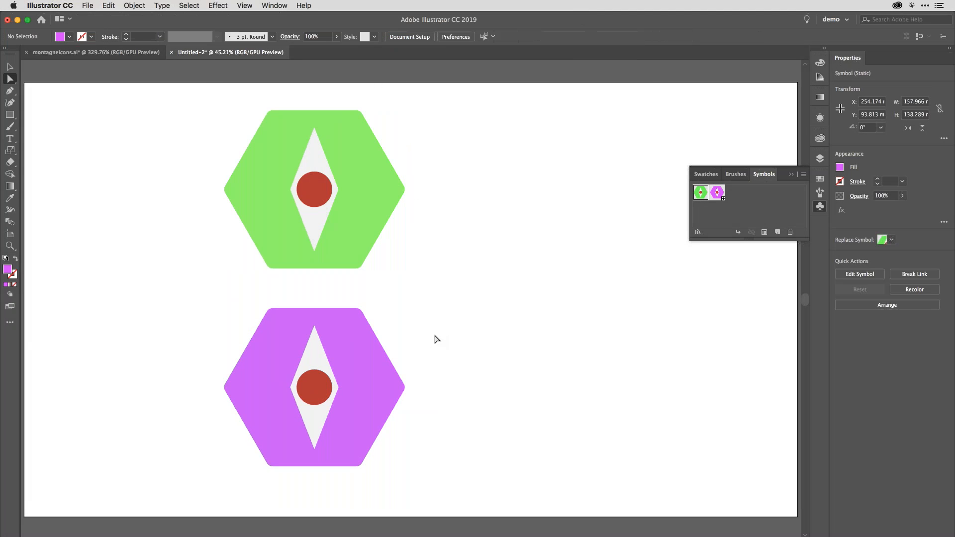
Select only the center circle inside the purple dynamic symbol and fill it with the orange swatch R=247 G=147 B=30
click(318, 387)
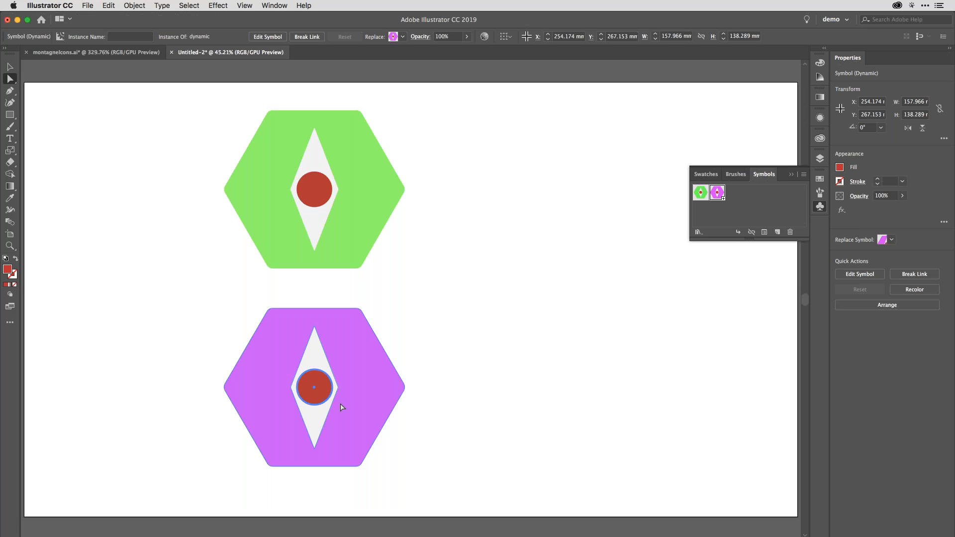
scroll(340, 406, up, 5)
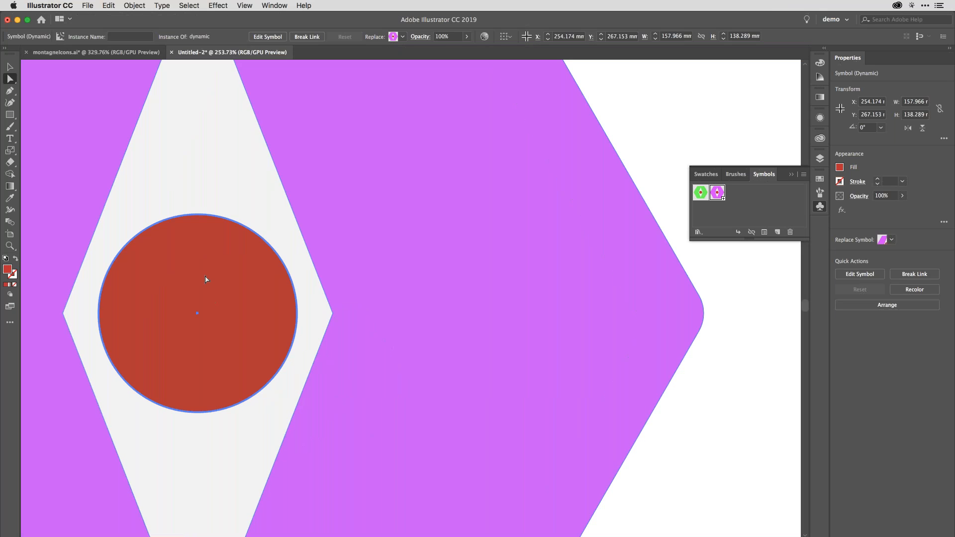
scroll(215, 299, down, 5)
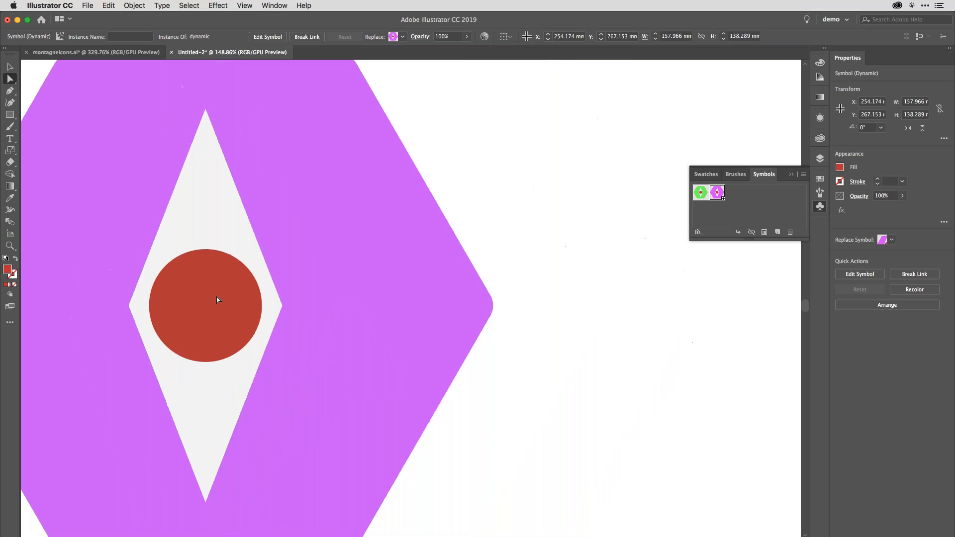
scroll(217, 300, left, 5)
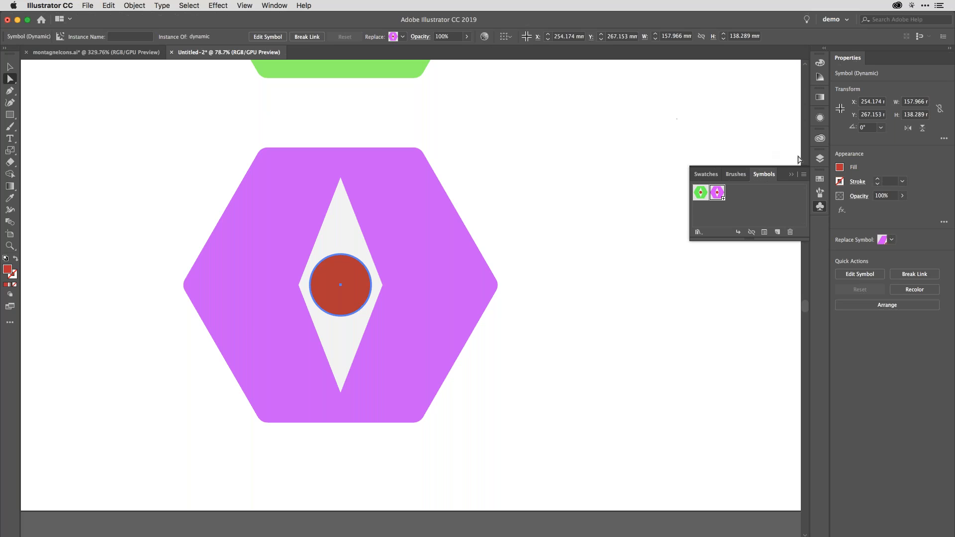
click(848, 168)
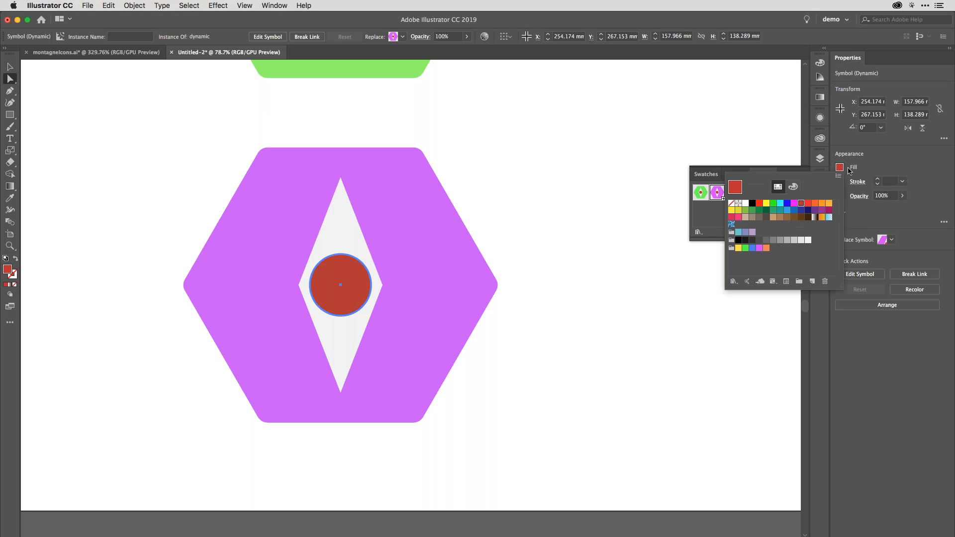
click(822, 204)
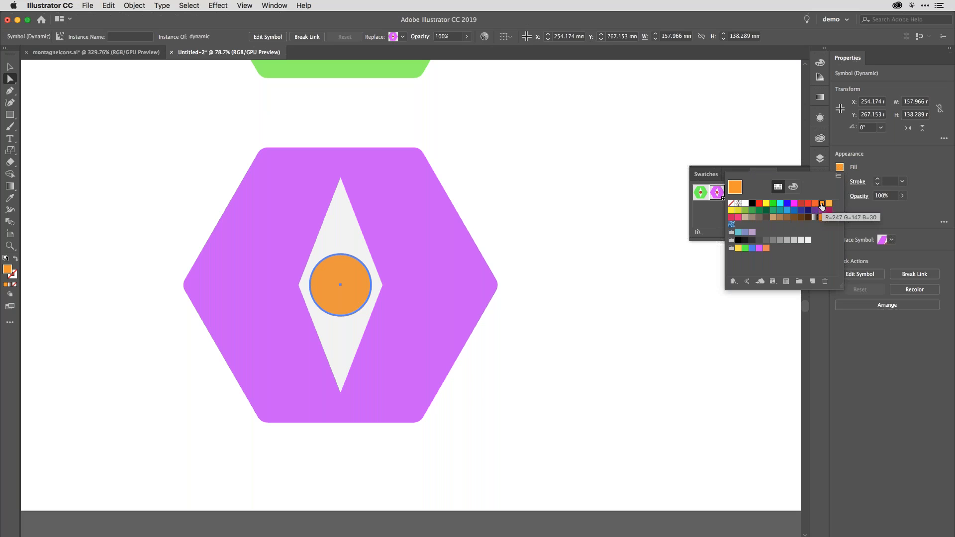
click(898, 159)
Try to rotate only the needle of the purple dynamic symbol to 4°, and restore the angle to 0°
click(354, 224)
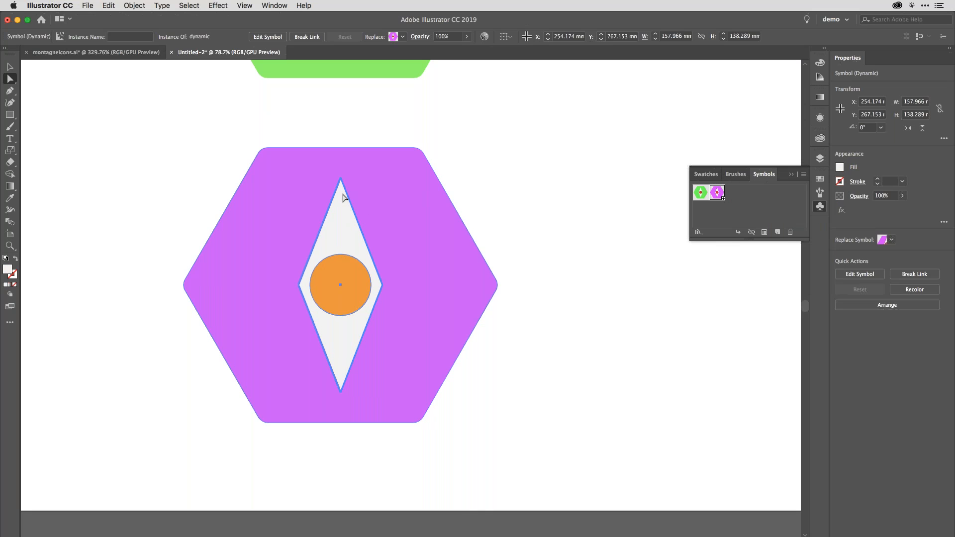
scroll(869, 128, up, 3)
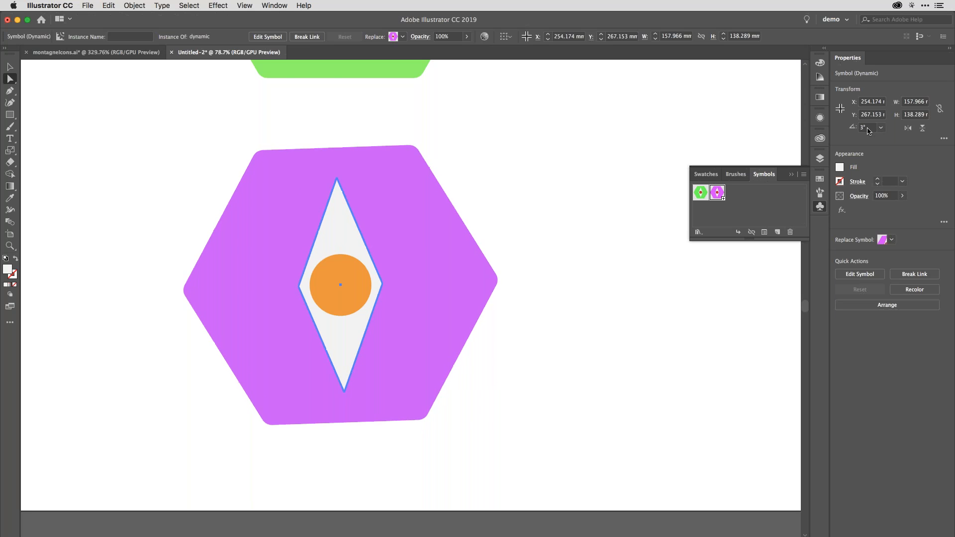
scroll(868, 131, down, 1)
scroll(868, 130, up, 1)
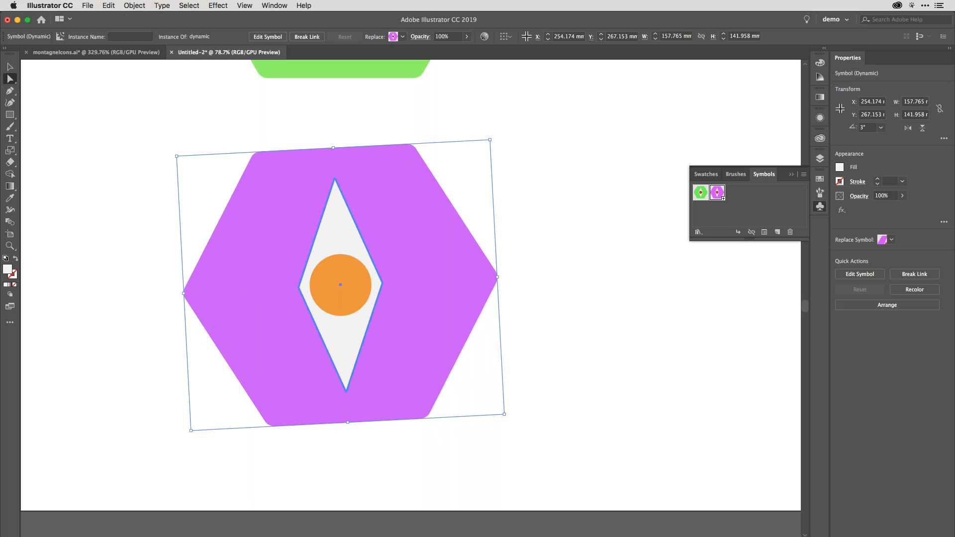
scroll(868, 130, up, 1)
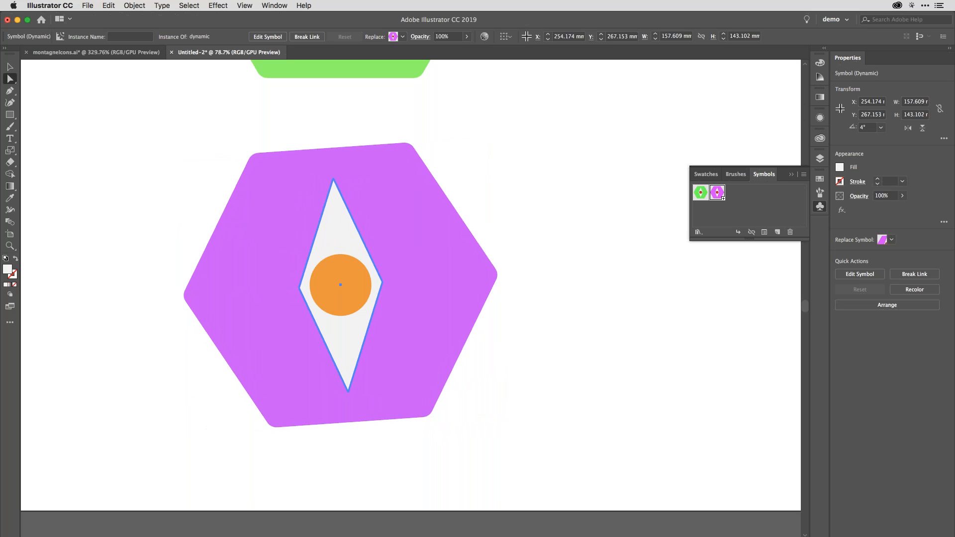
click(880, 127)
click(890, 195)
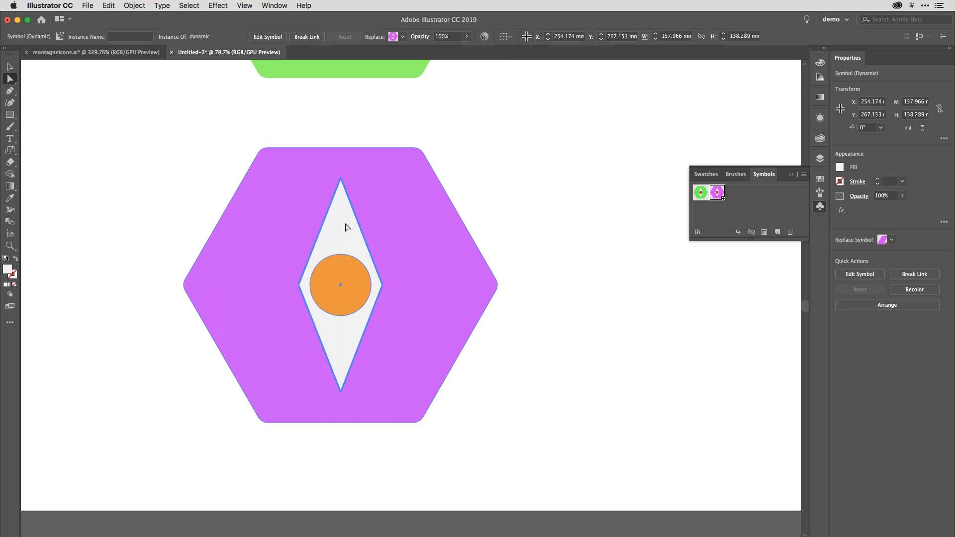
Review the replacement symbols offered for the purple instance and check whether the green static symbol's needle can be selected separately
click(403, 36)
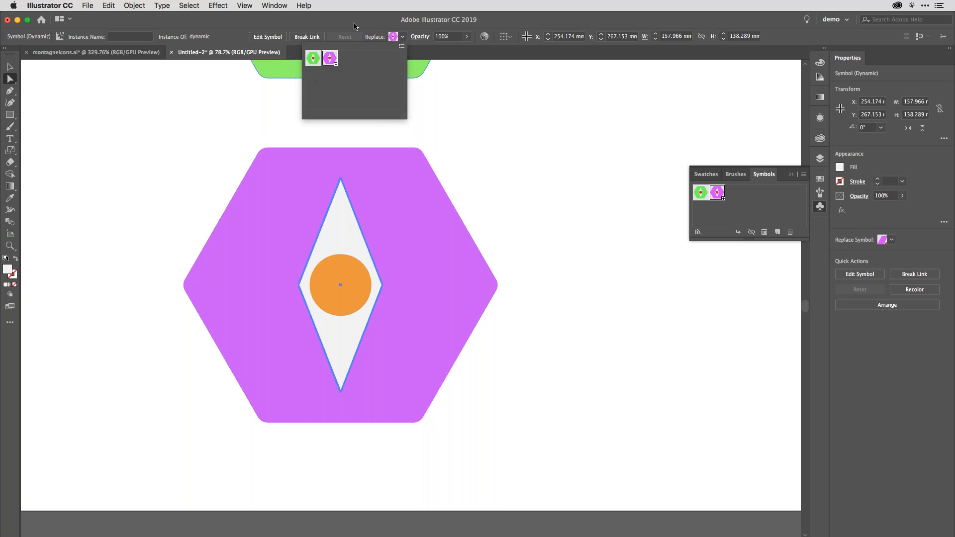
click(373, 23)
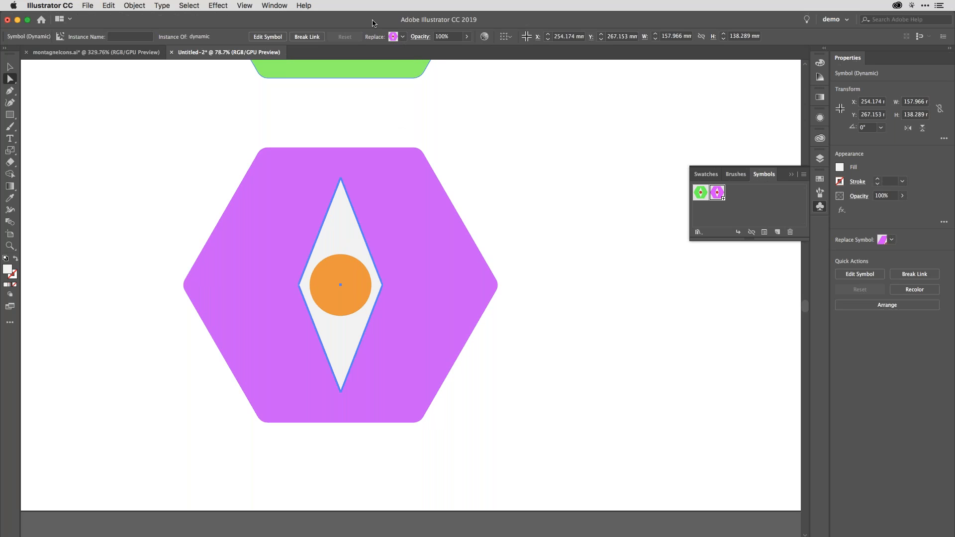
key(super+0)
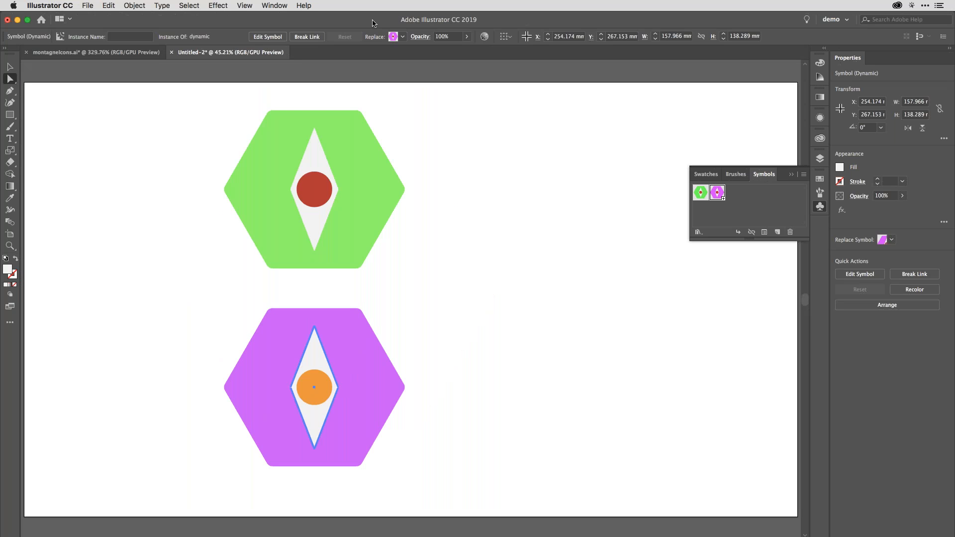
click(463, 238)
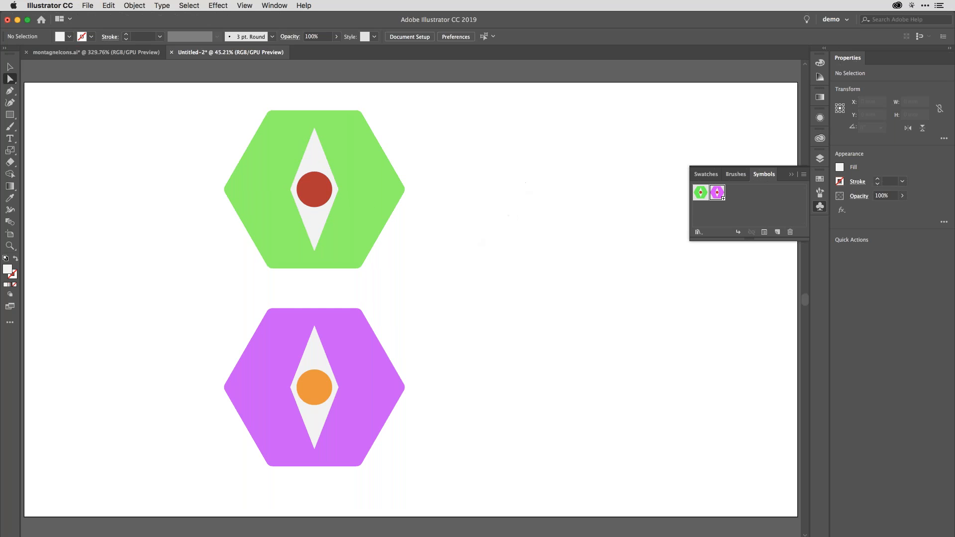
click(319, 149)
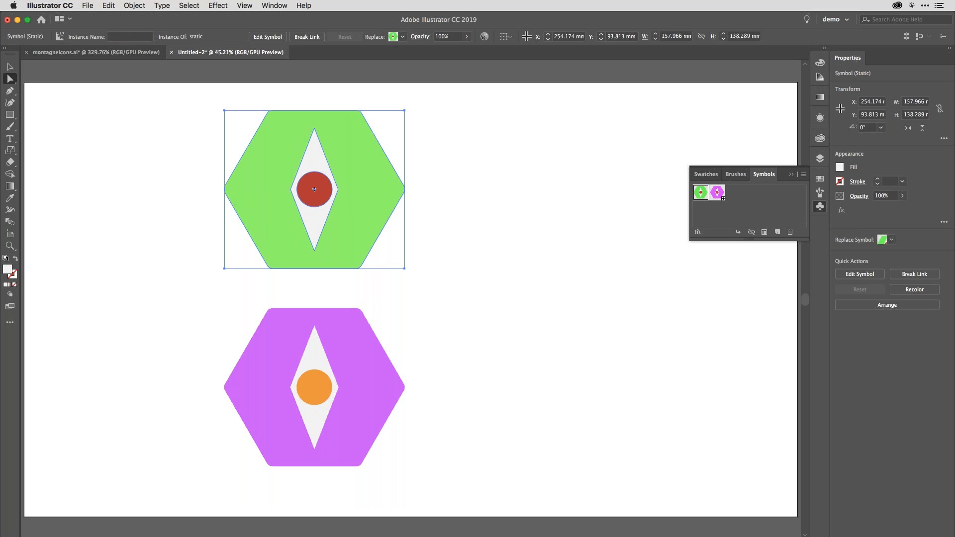
click(532, 181)
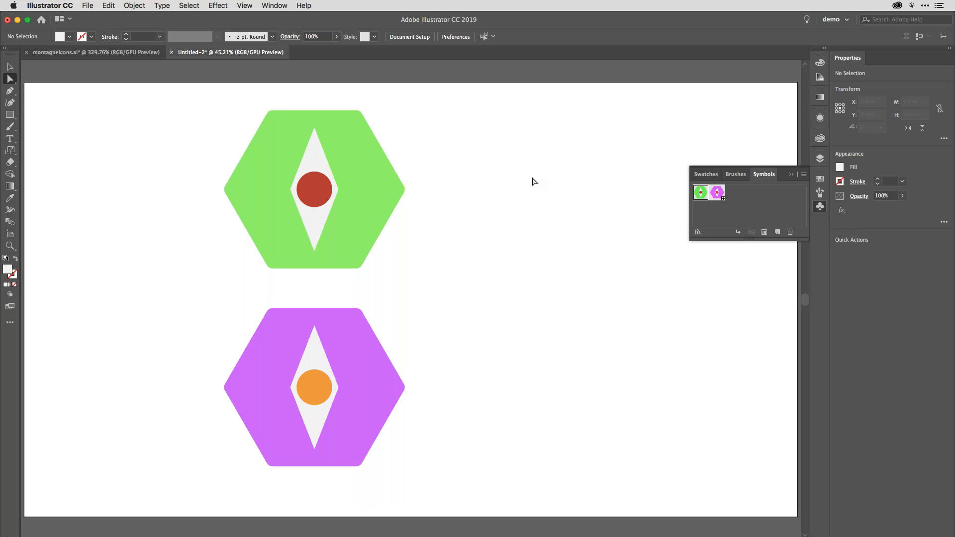
Collapse the symbol list and close the Untitled-2 document without saving it
click(819, 207)
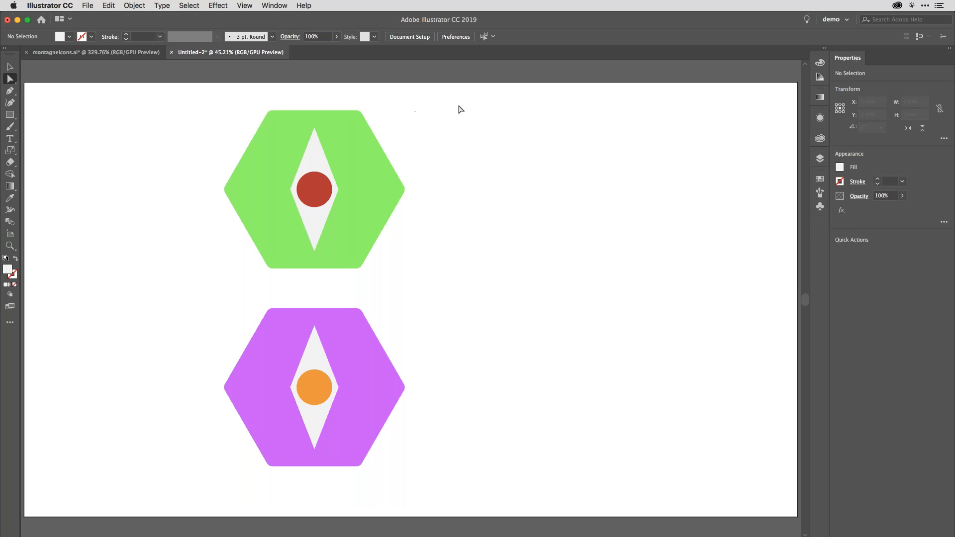
key(super+w)
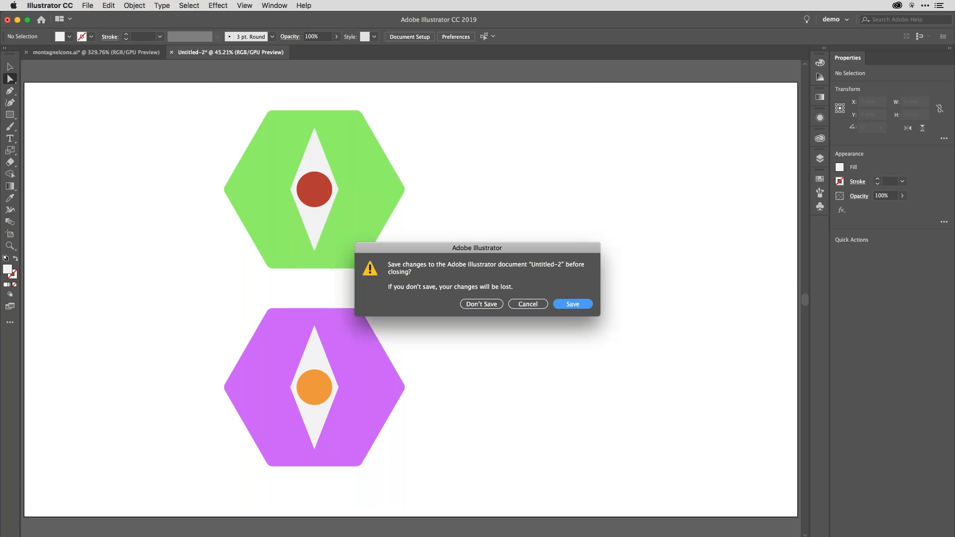
key(super+d)
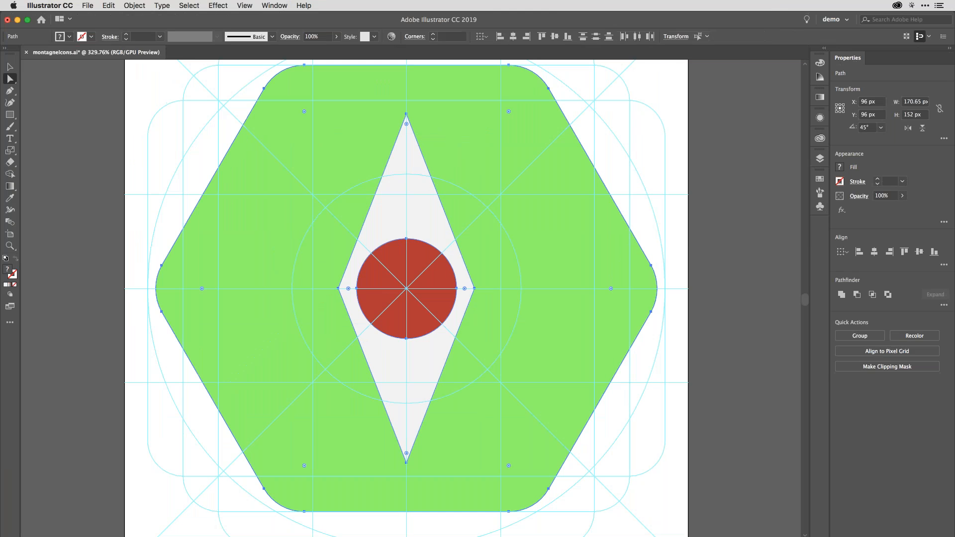
Show all artboards of montagneIcons.ai, make the compass icon's artboard active and leave nothing selected
key(super+alt+0)
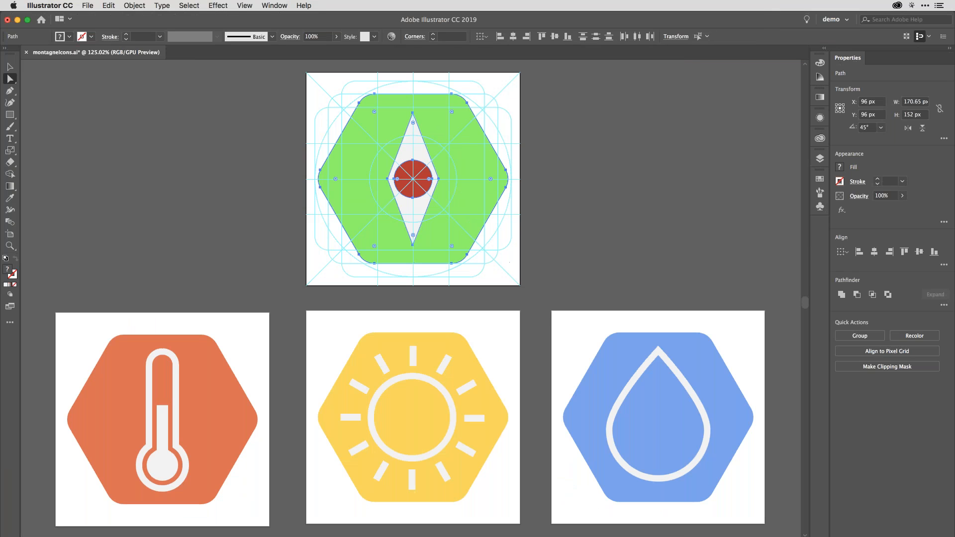
click(9, 67)
click(192, 141)
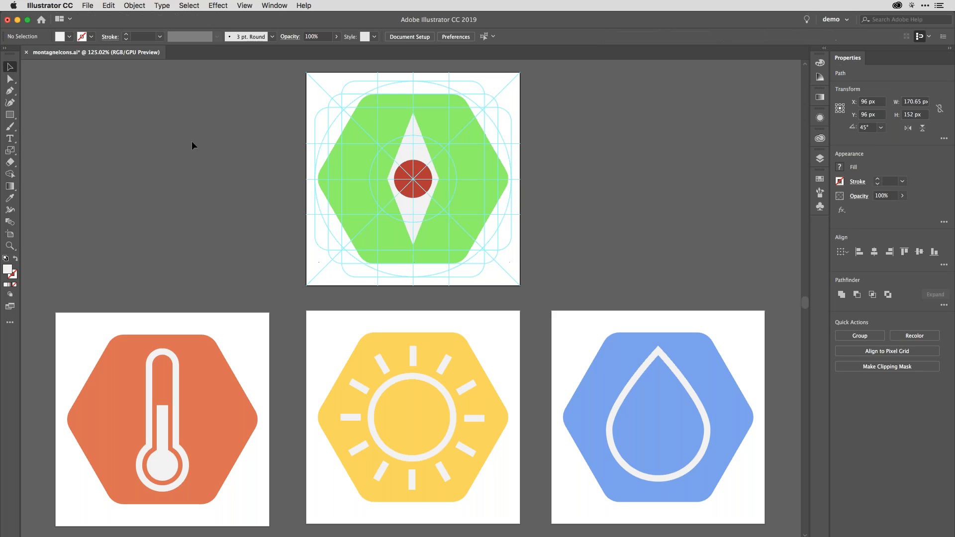
click(451, 124)
key(super+shift+a)
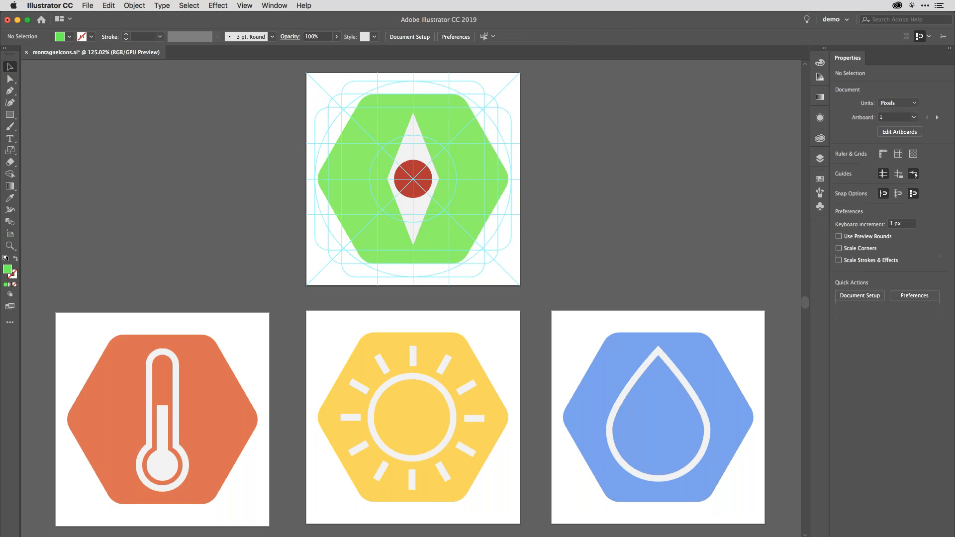
Start a Save for Web export of the compass icon and clip the output to its artboard
click(88, 5)
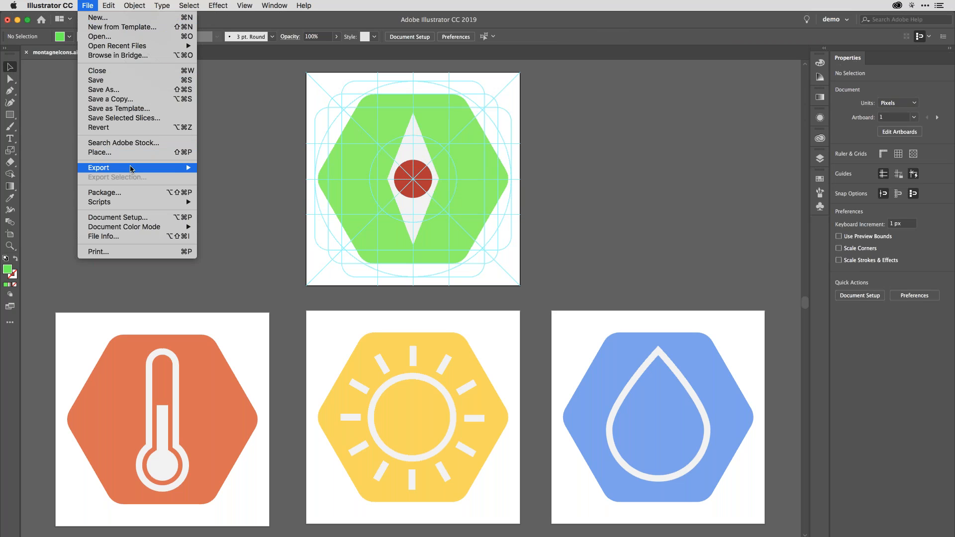
mouse_move(132, 169)
click(240, 187)
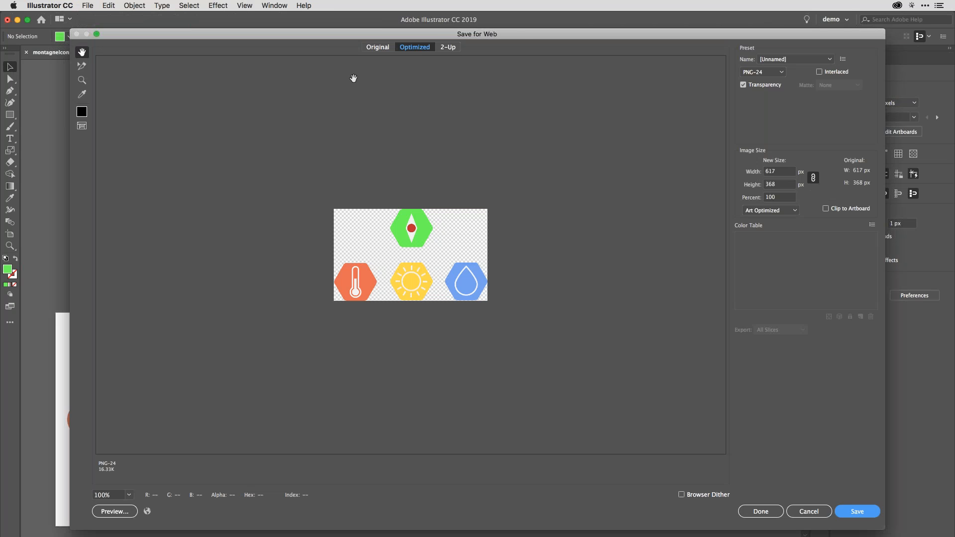
drag(519, 38, 501, 25)
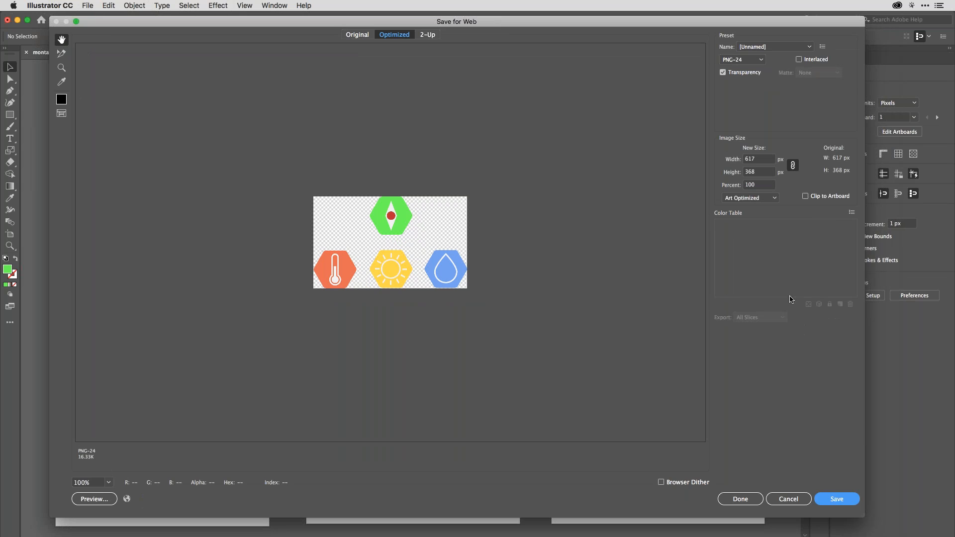
click(805, 197)
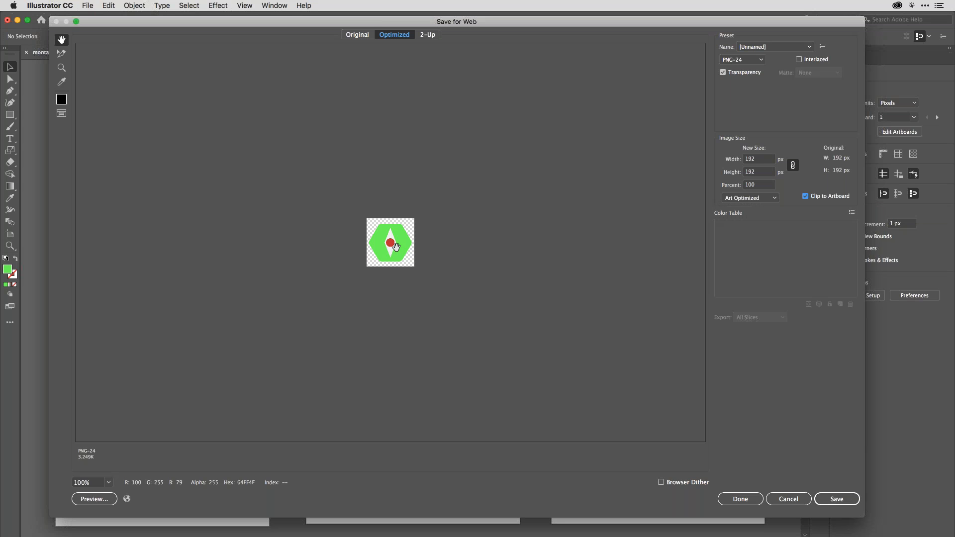
Review the optimization presets and file formats offered for the compass icon, and cancel the Save for Web export
click(785, 49)
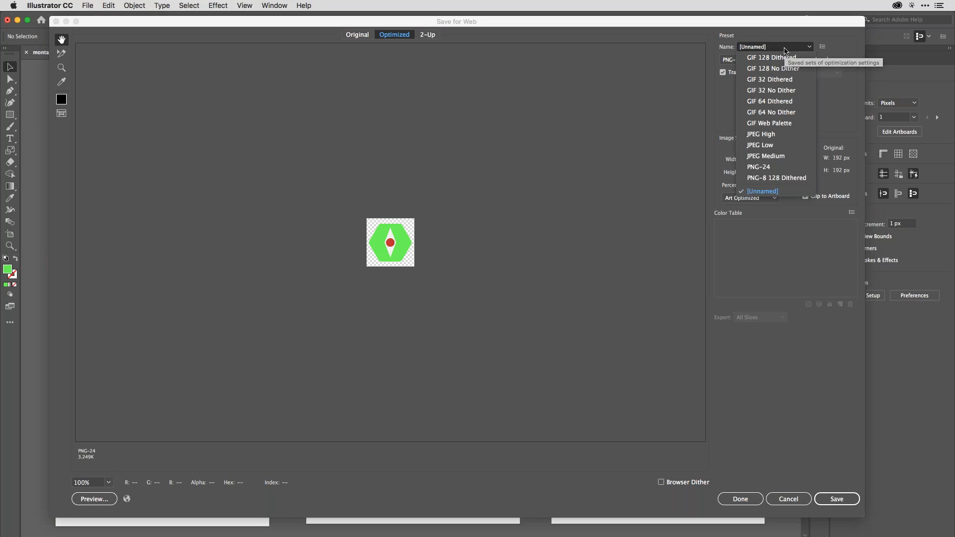
click(849, 97)
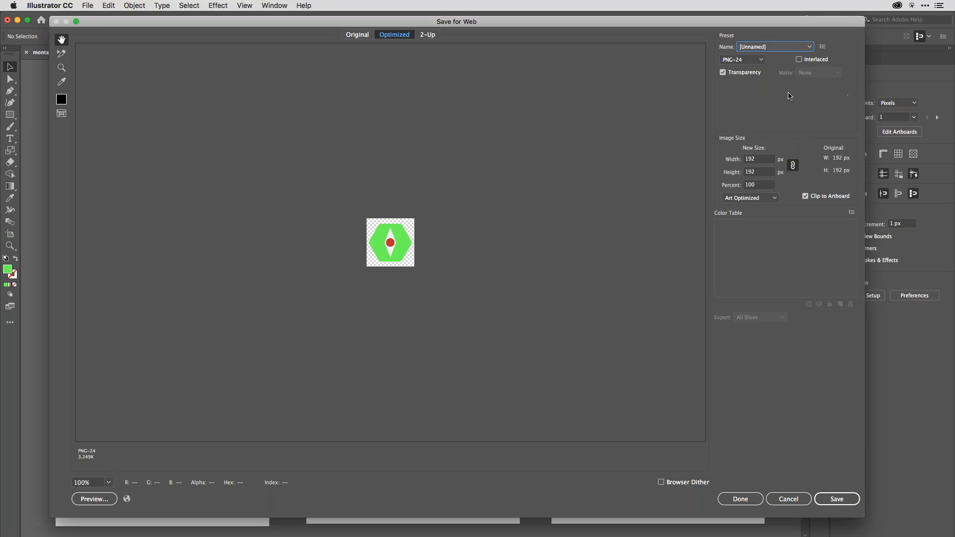
click(759, 60)
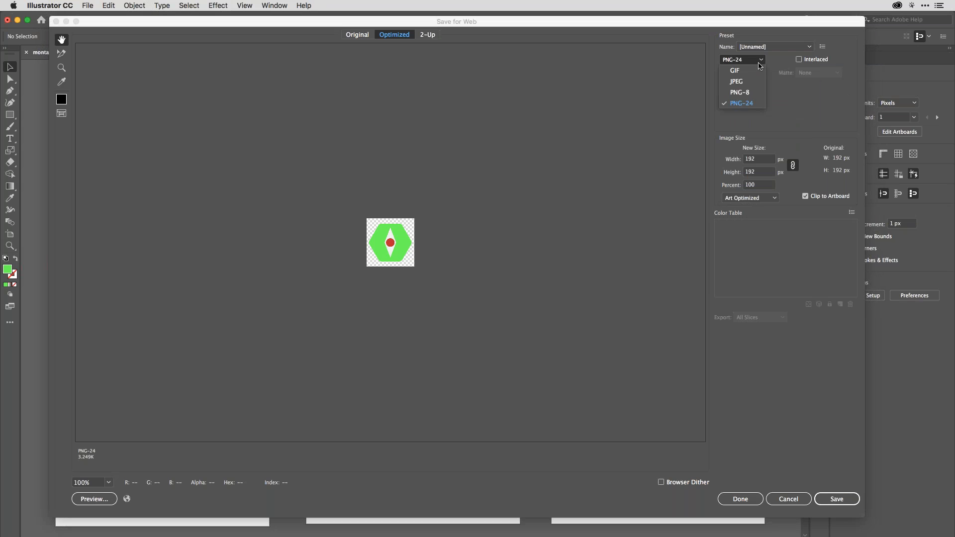
click(801, 116)
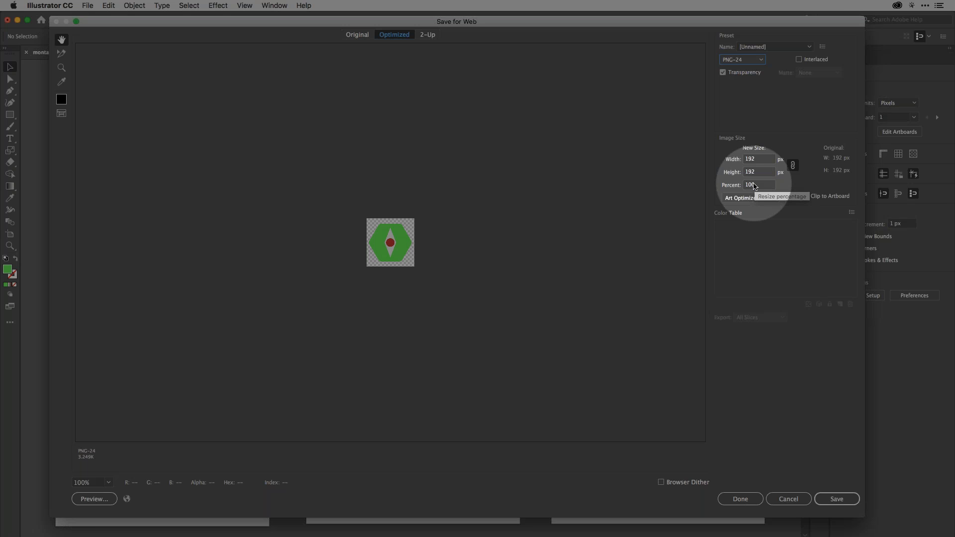
click(833, 501)
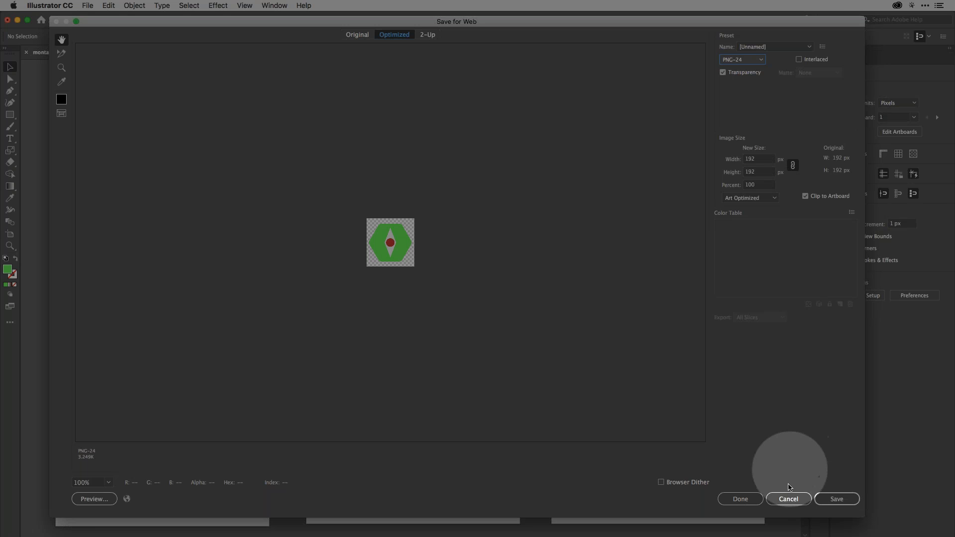
click(789, 498)
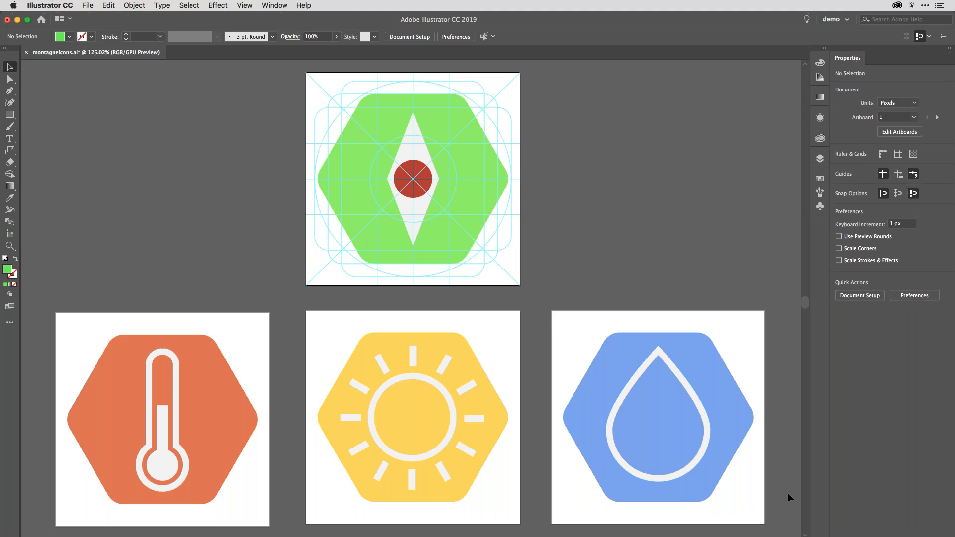
Show the Asset Export panel and place it beside the compass icon's artboard, clear of the compass artwork
click(287, 4)
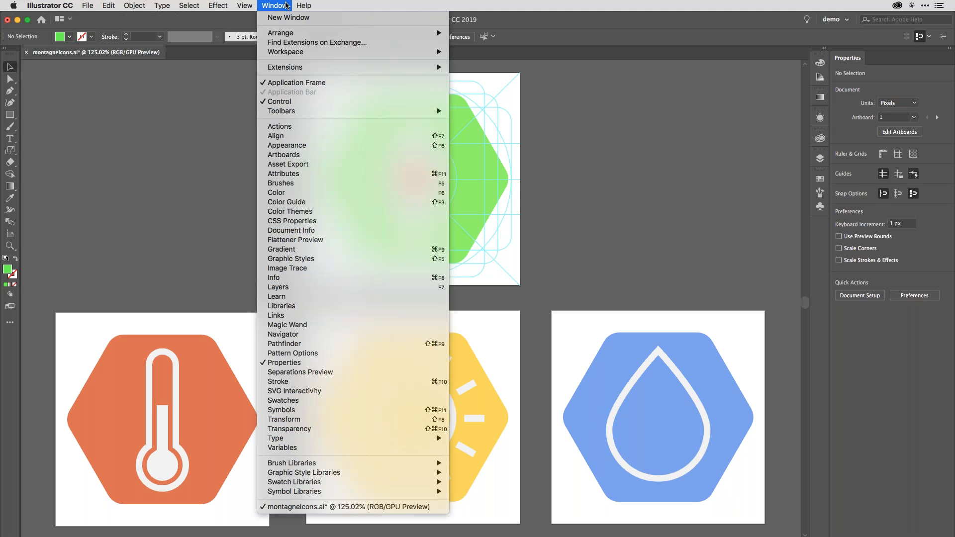
click(295, 166)
drag(265, 96, 694, 77)
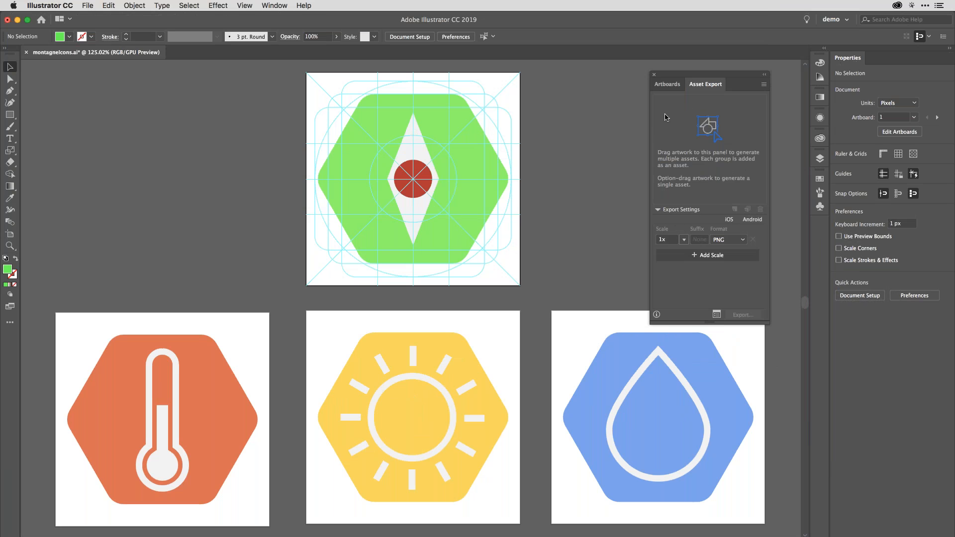
Try collecting the compass artwork for export without combining its parts into a single asset, and undo the addition
click(380, 195)
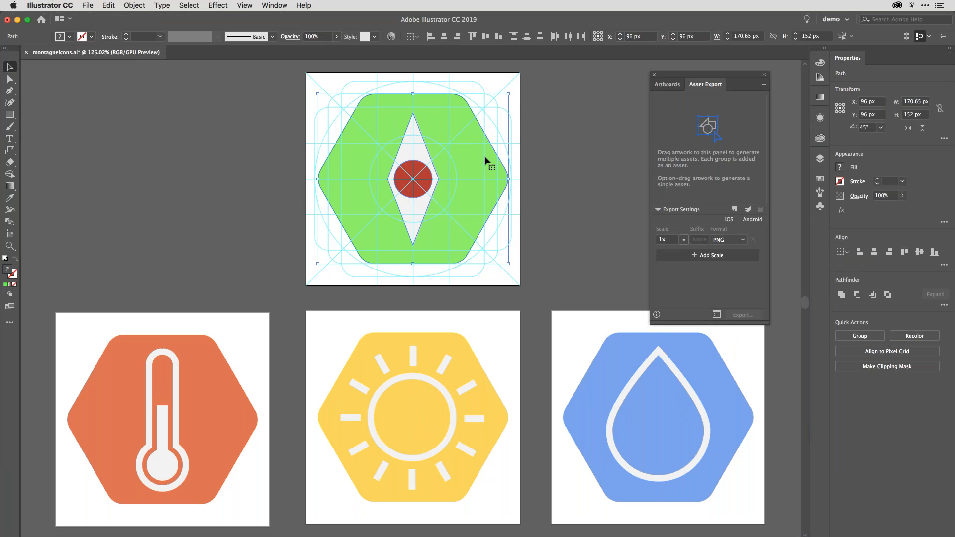
drag(502, 155, 698, 138)
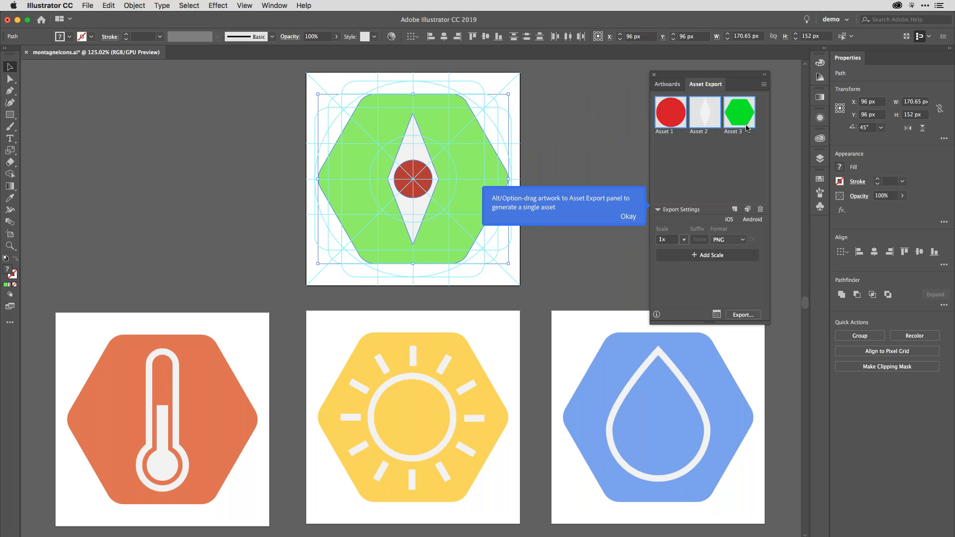
click(628, 216)
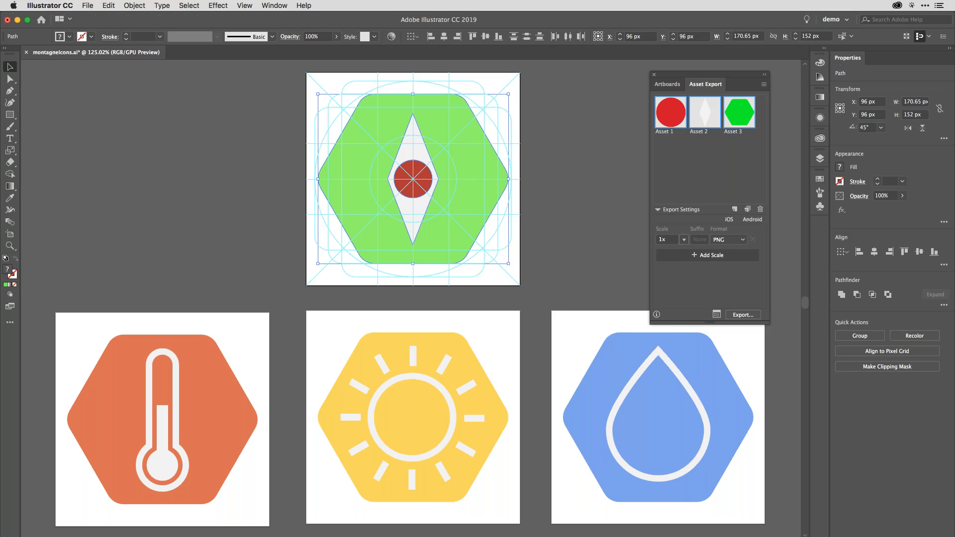
key(super+z)
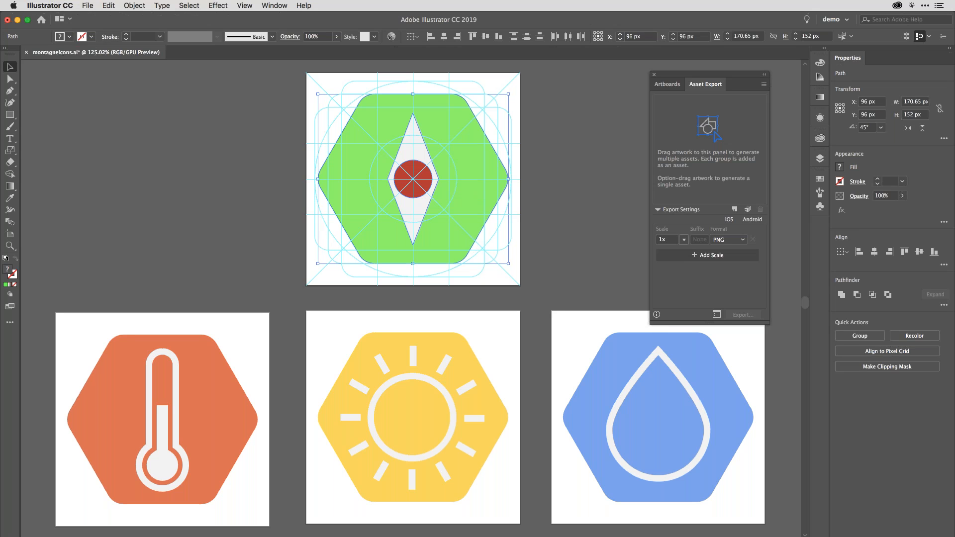
Add the selected compass artwork as one single export asset and name it compass
key(a)
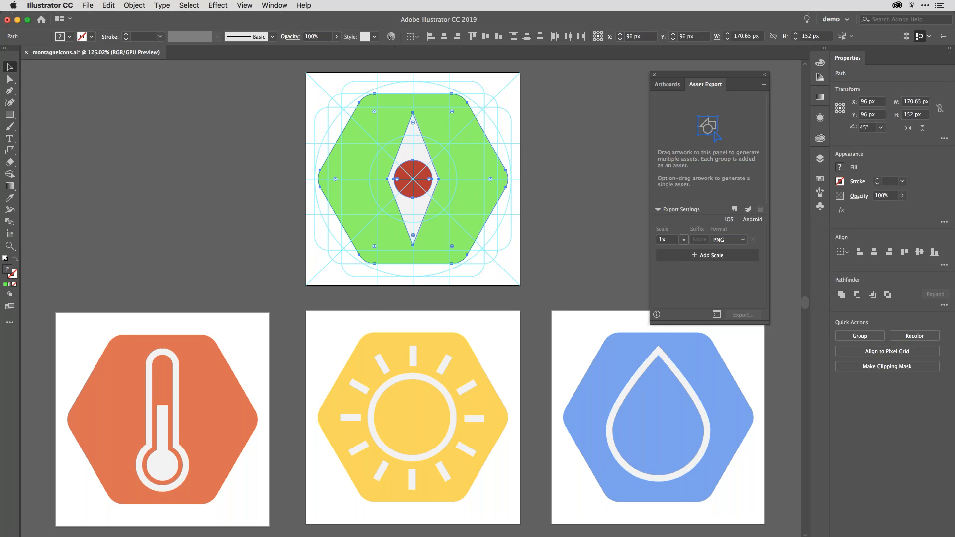
key(F1)
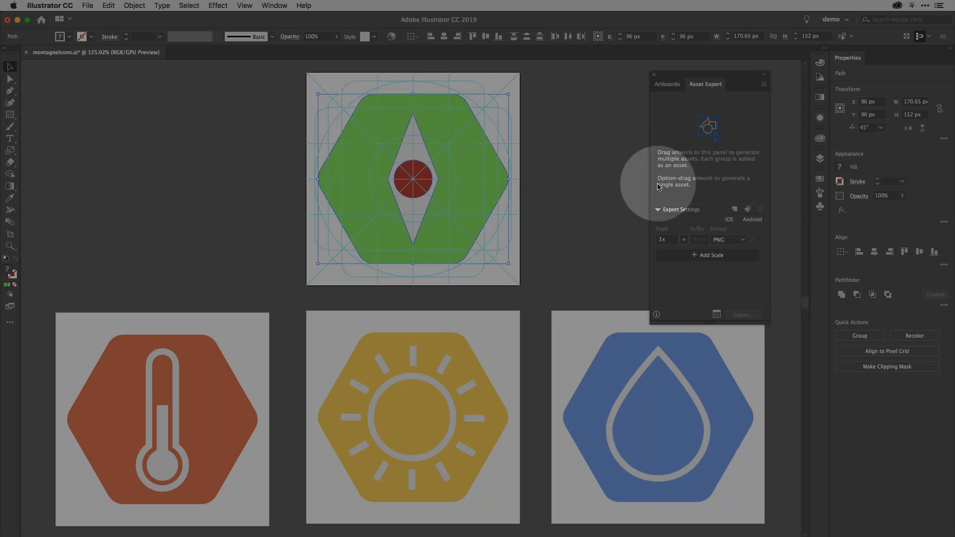
key(a)
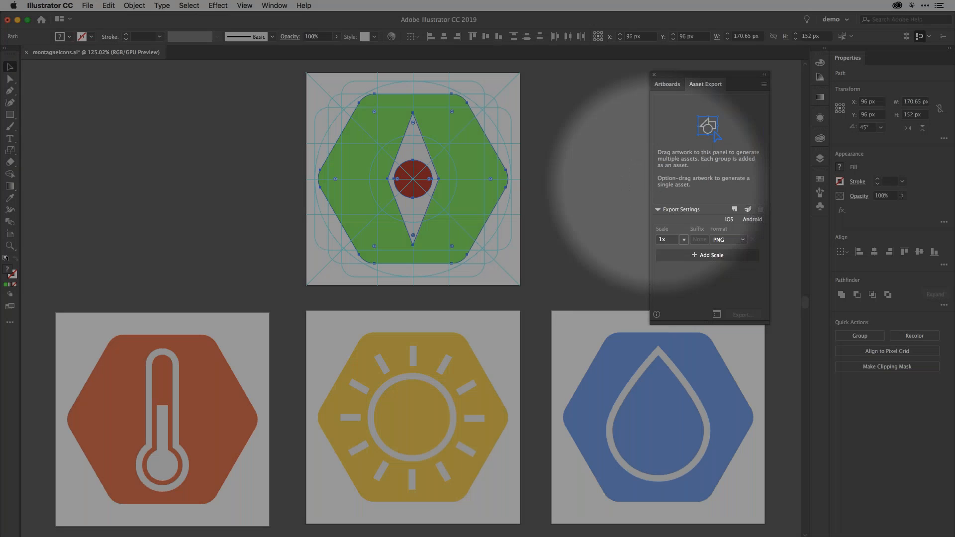
key(v)
drag(477, 176, 704, 156)
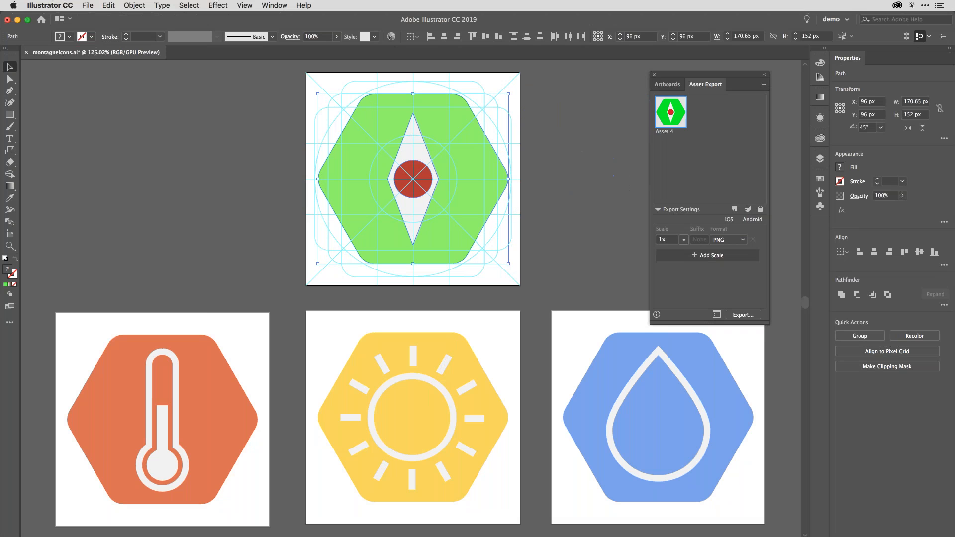
double_click(665, 131)
text(compass)
key(Return)
Add the orange thermometer artwork as one single export asset and name it temp
drag(219, 410, 730, 168)
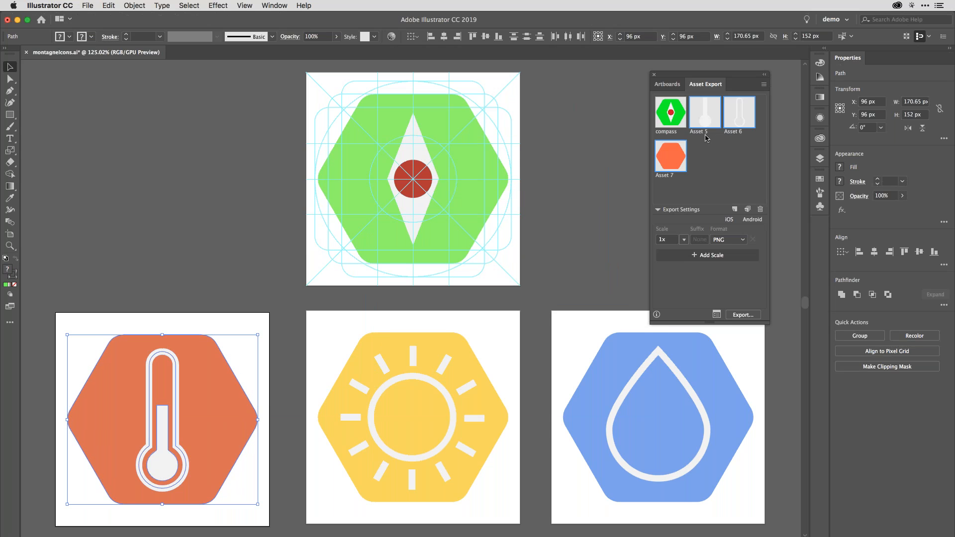
key(super+z)
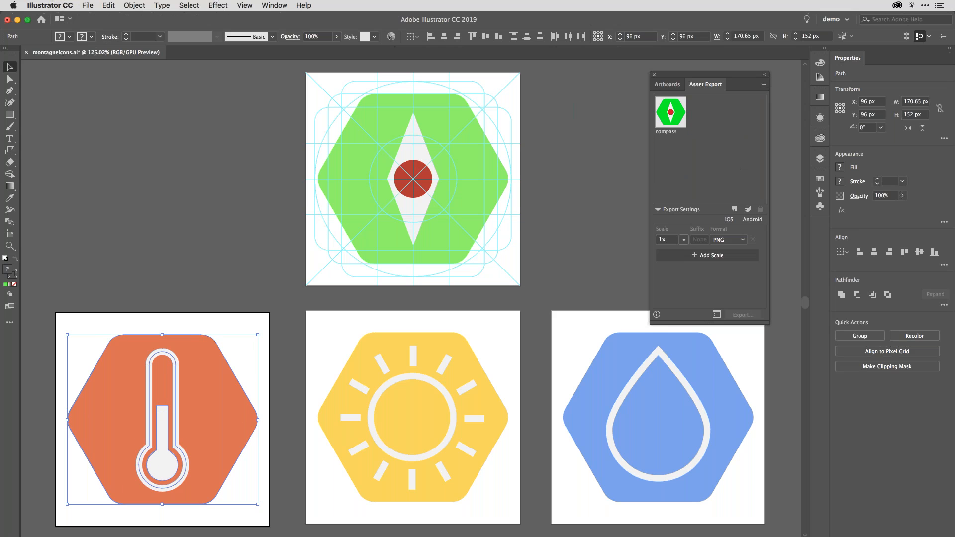
drag(198, 387, 756, 123)
double_click(698, 132)
text(temp)
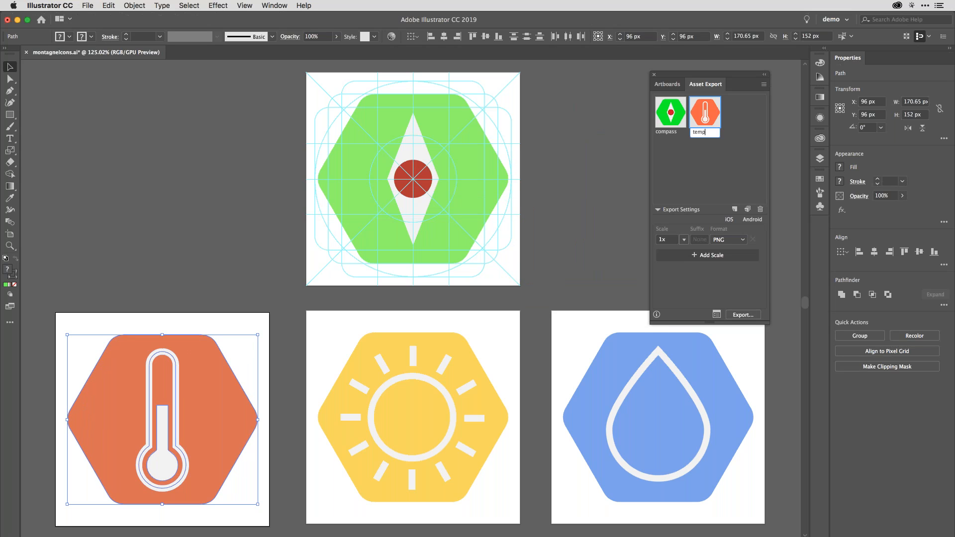
click(742, 163)
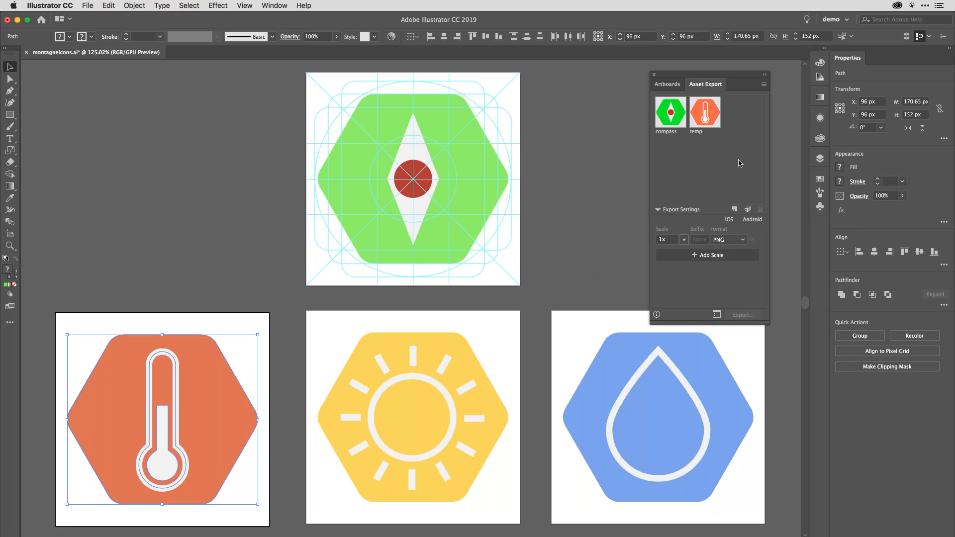
Select both the compass and temp assets and add the iOS device presets to their export settings
double_click(673, 125)
click(674, 121)
shift+click(704, 119)
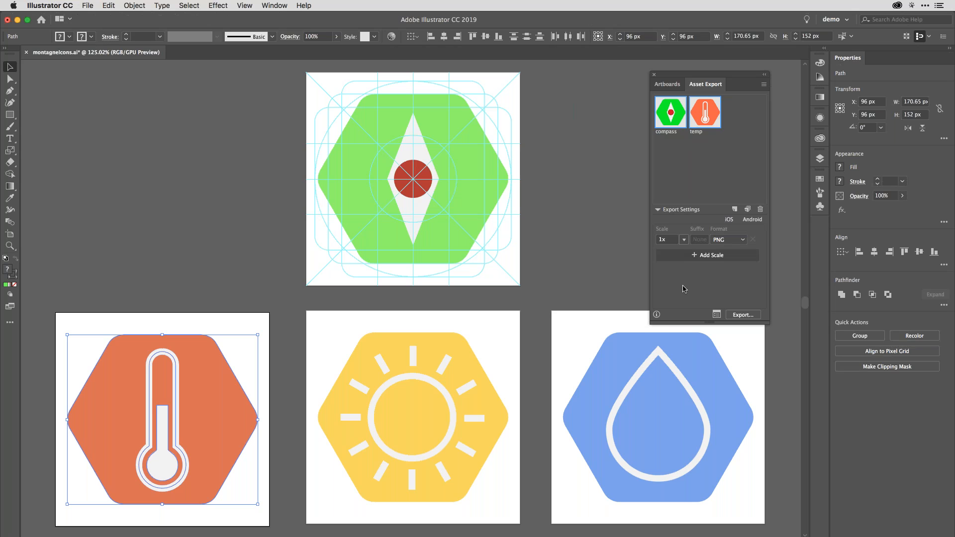
drag(710, 321, 722, 299)
key(super)
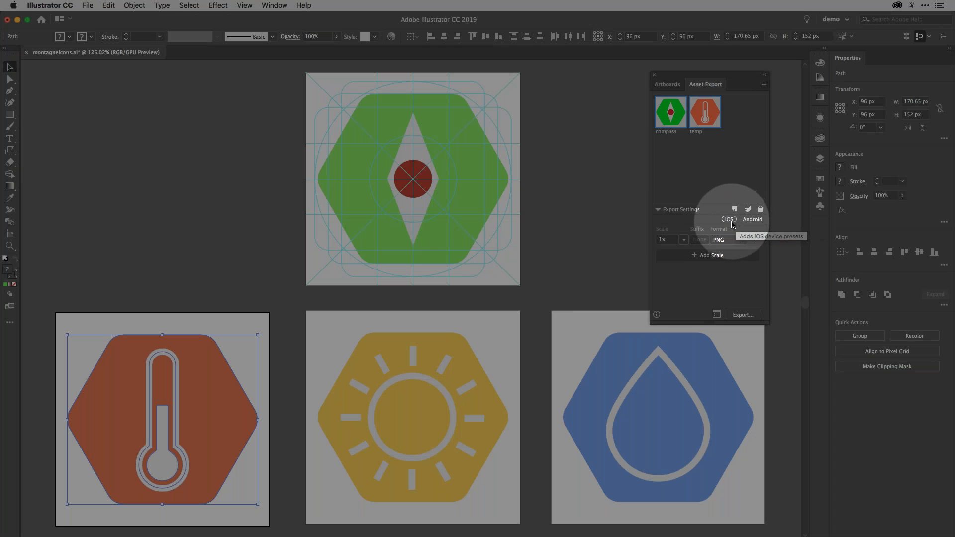
click(729, 219)
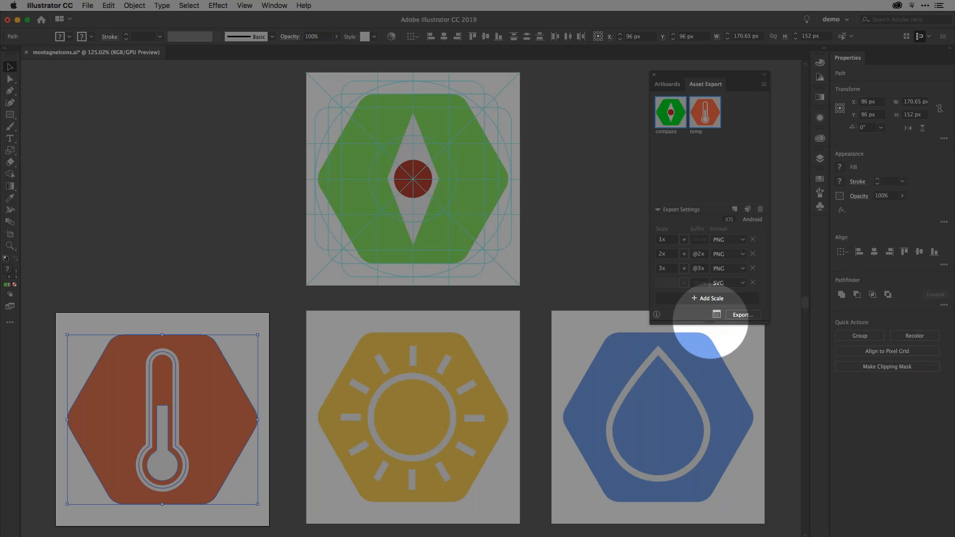
Add one more output to the export settings, check its scale choices, and set its format to PDF
click(714, 317)
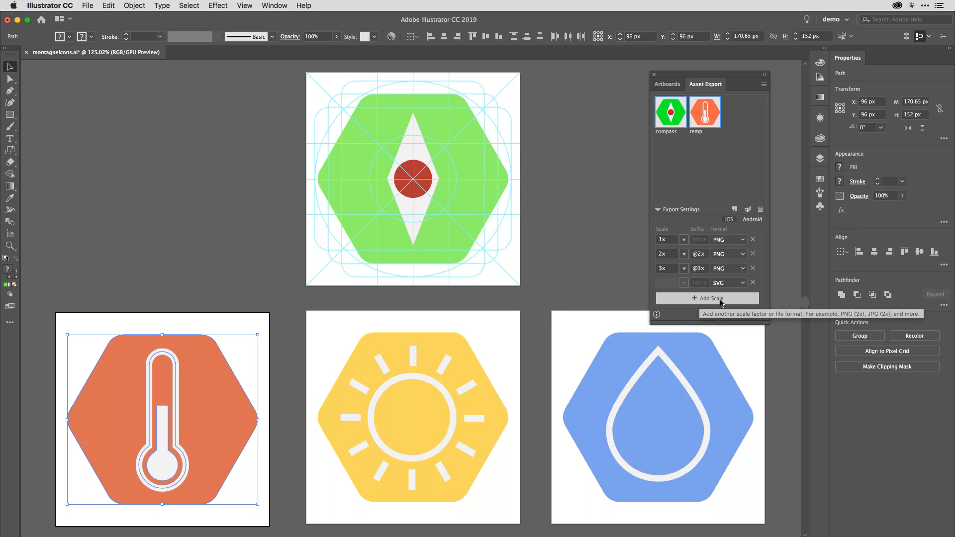
click(694, 299)
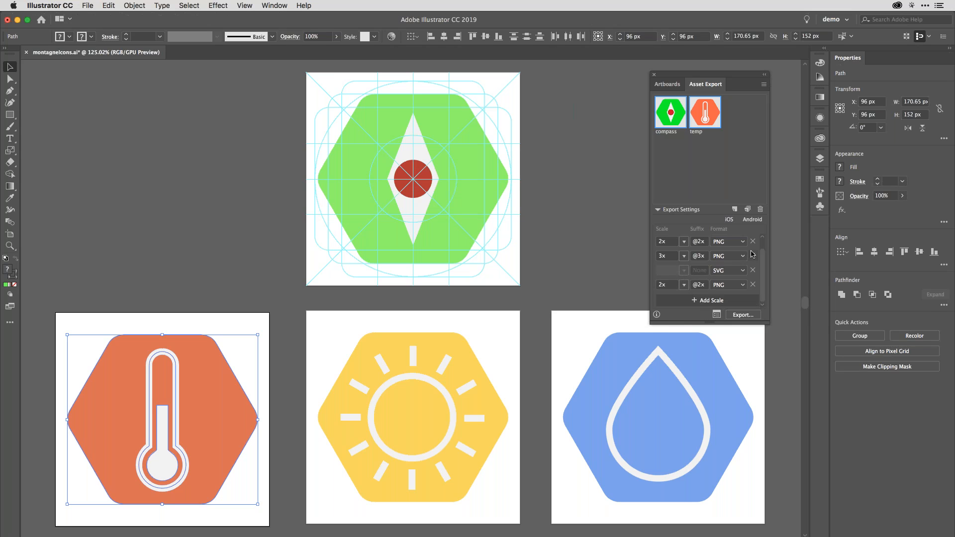
scroll(751, 255, up, 1)
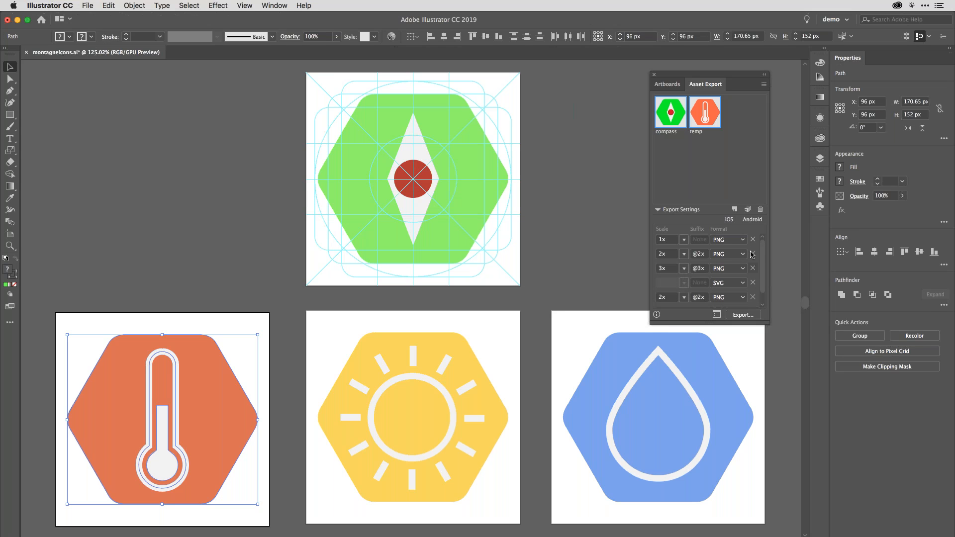
click(685, 298)
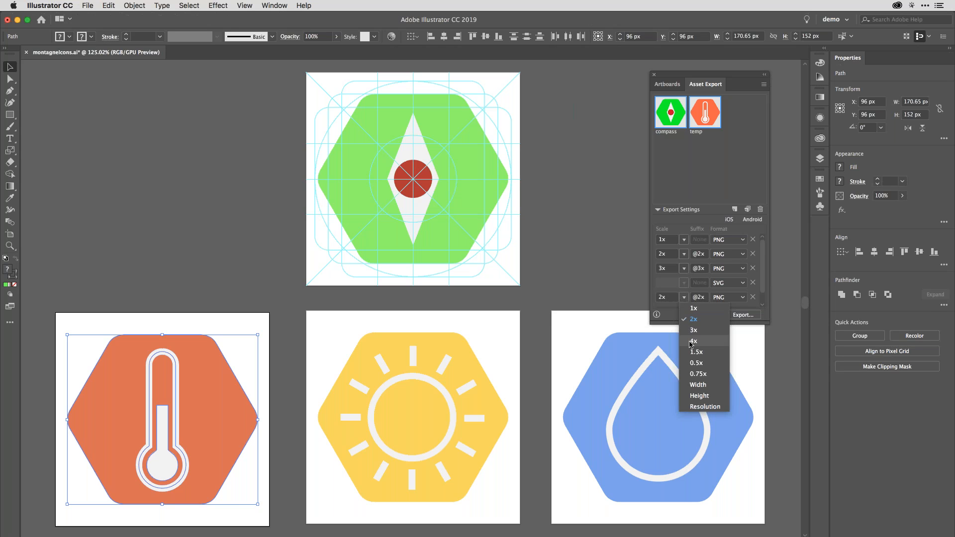
click(668, 293)
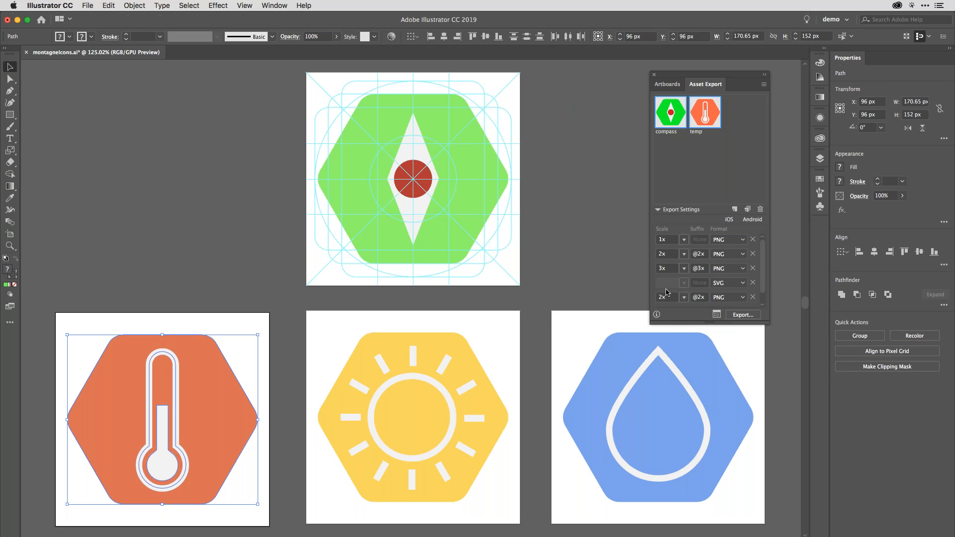
click(731, 297)
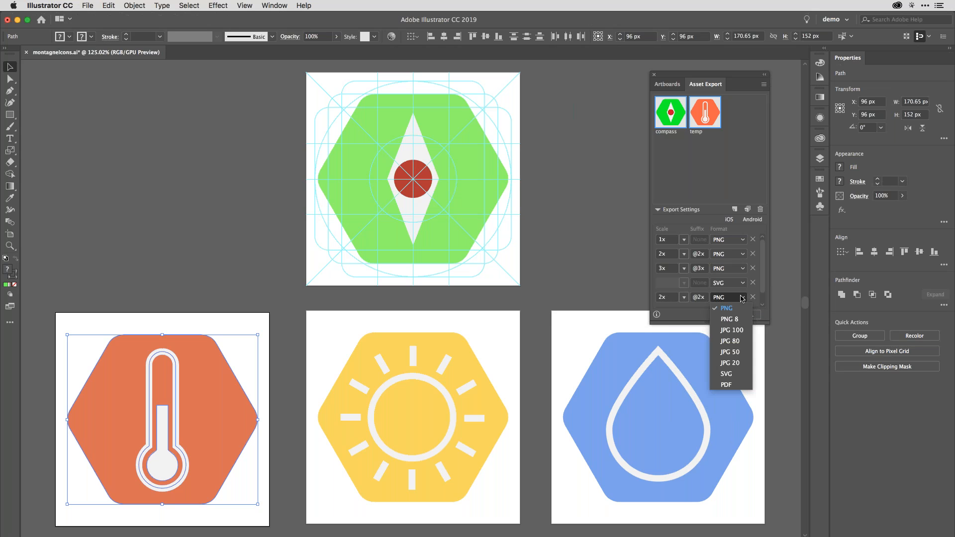
click(725, 386)
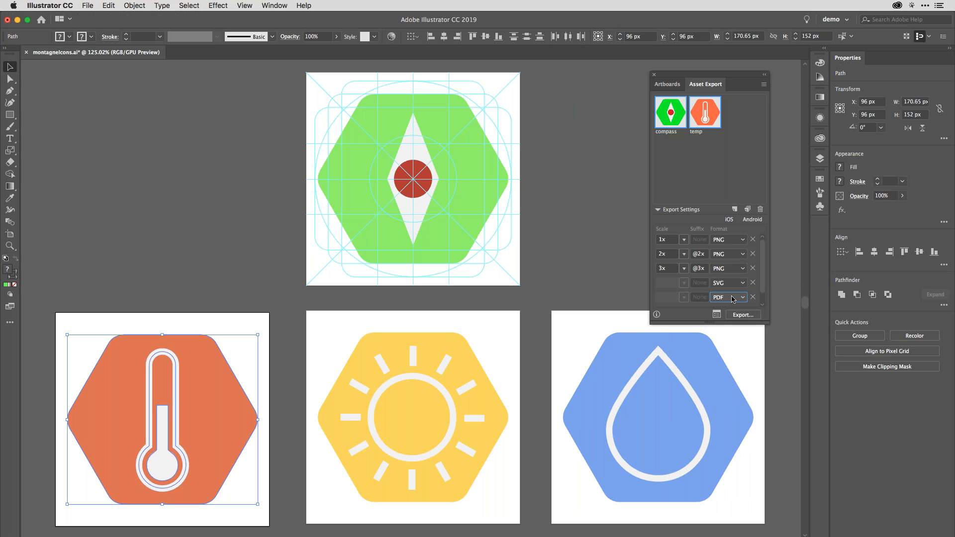
Export the selected assets into a new Desktop folder named ExportDemo
click(742, 315)
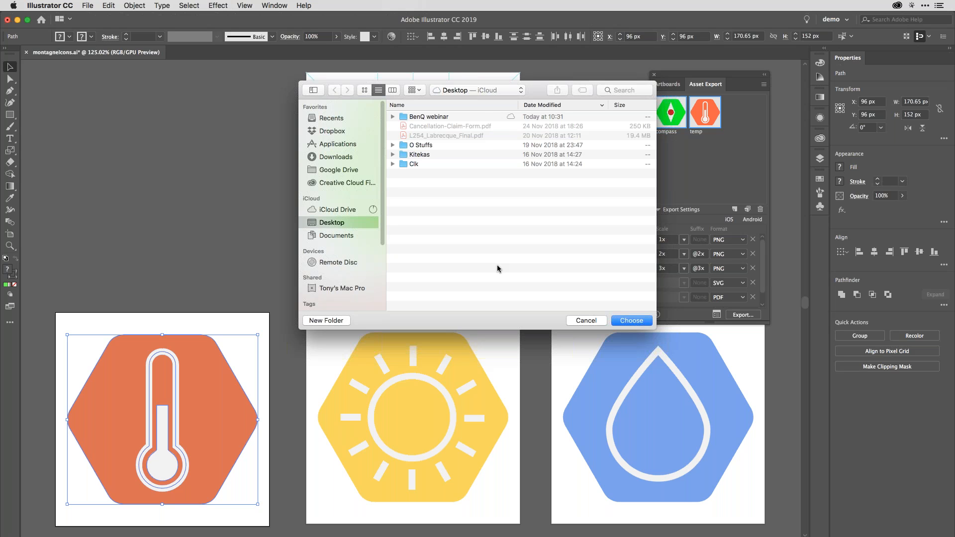
key(super+shift+n)
text(ExportDemo)
key(Return)
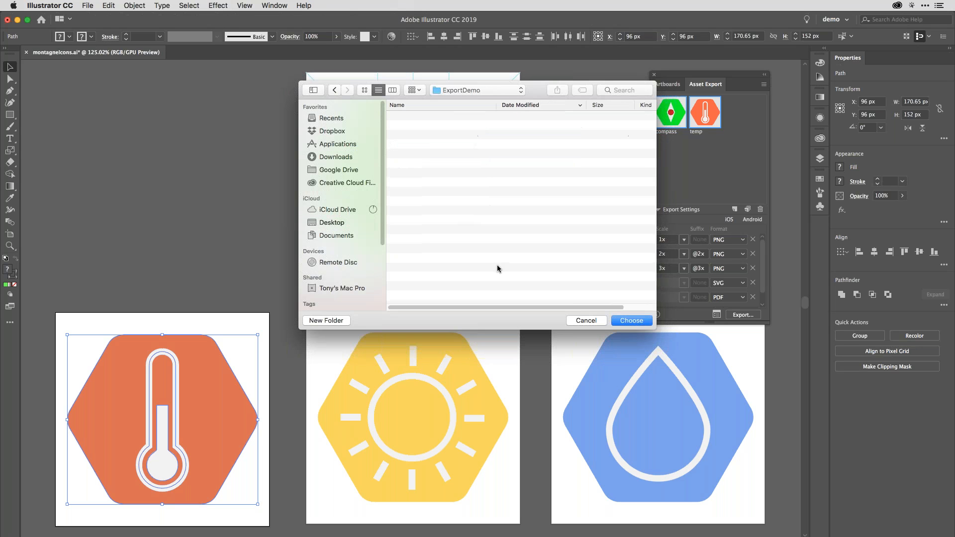
key(Return)
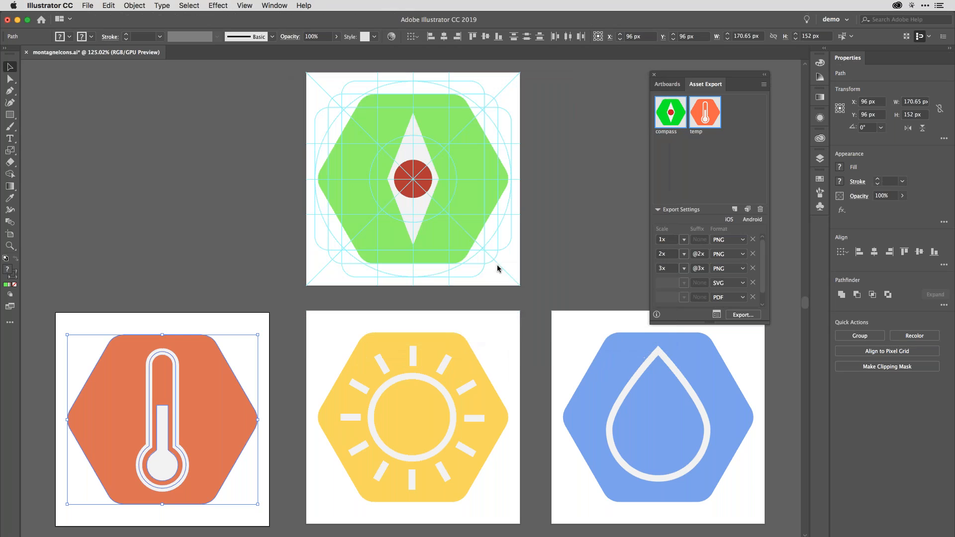
Switch to Finder, open the Desktop's ExportDemo folder in a new window, and expand its 1x, 2x, 3x, PDF and SVG subfolders
key(shift+super+b)
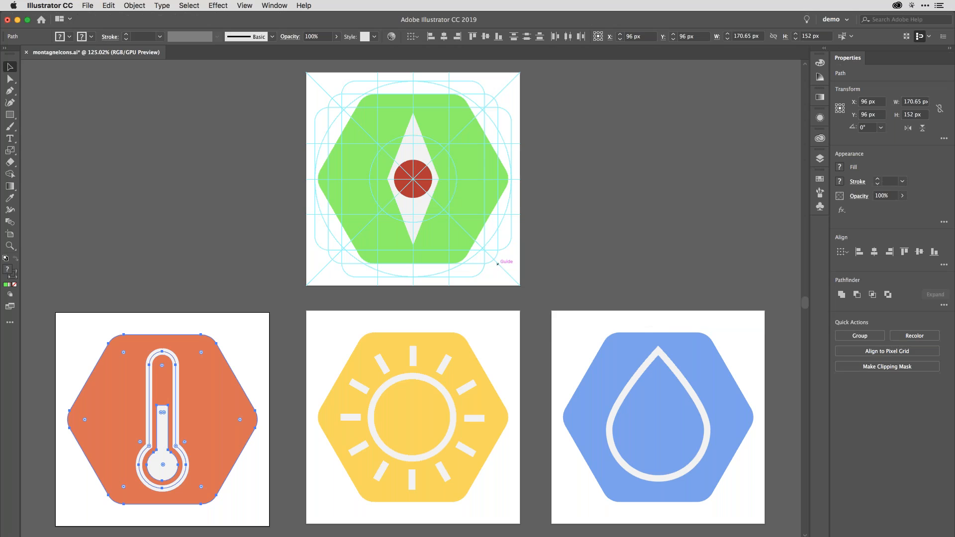
key(super+n)
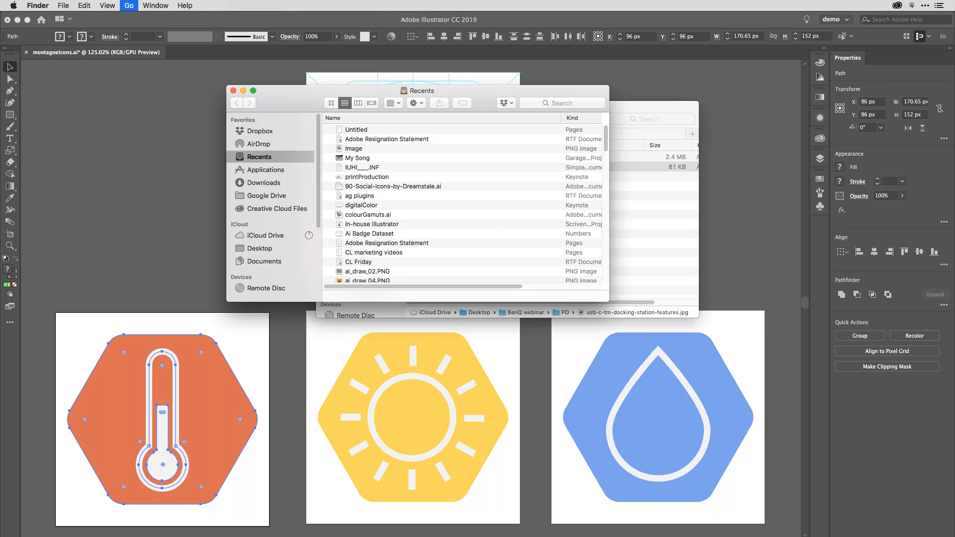
key(shift+super+d)
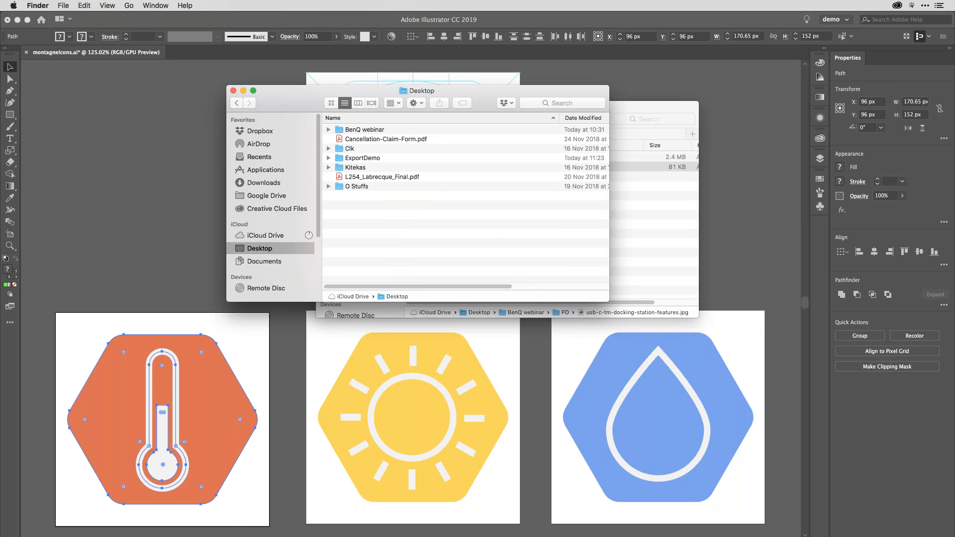
double_click(342, 158)
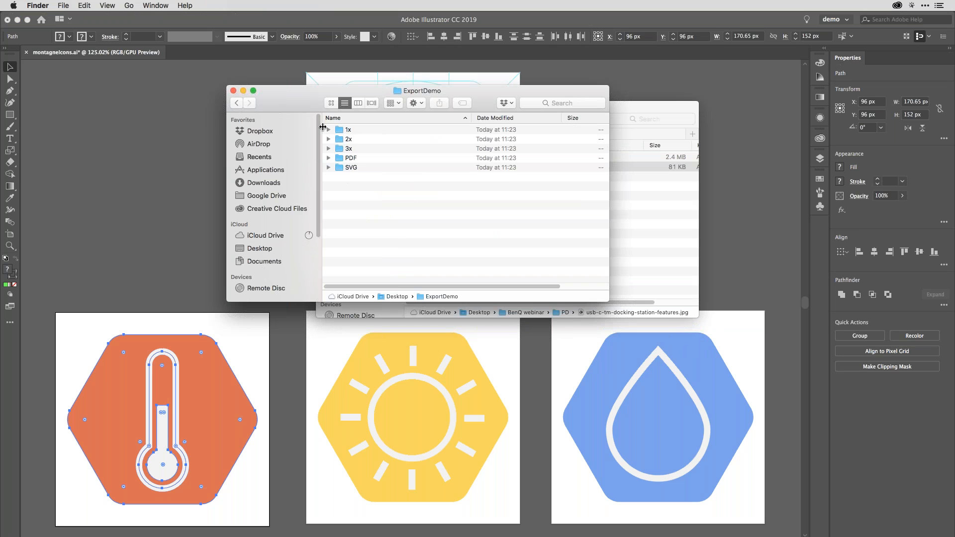
click(329, 130)
click(328, 158)
click(328, 186)
click(329, 214)
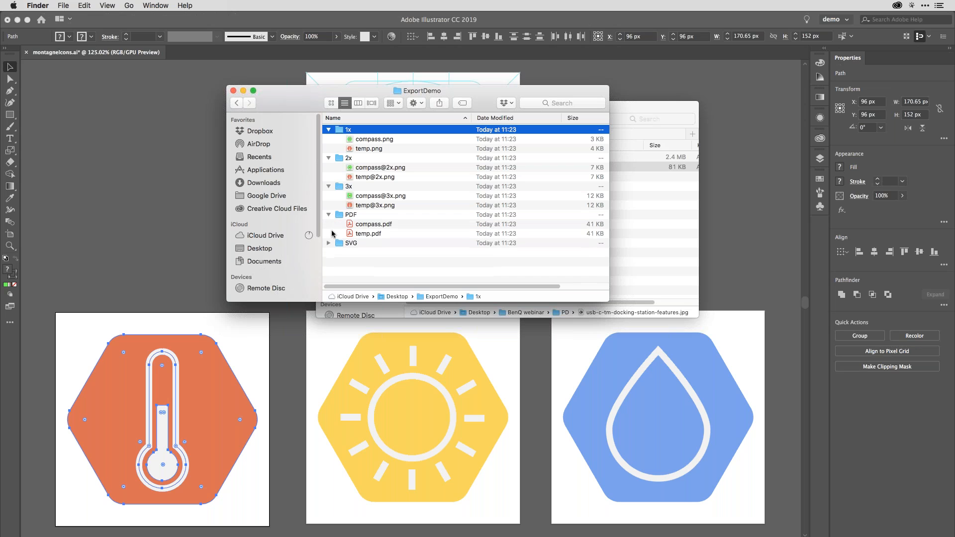
click(328, 243)
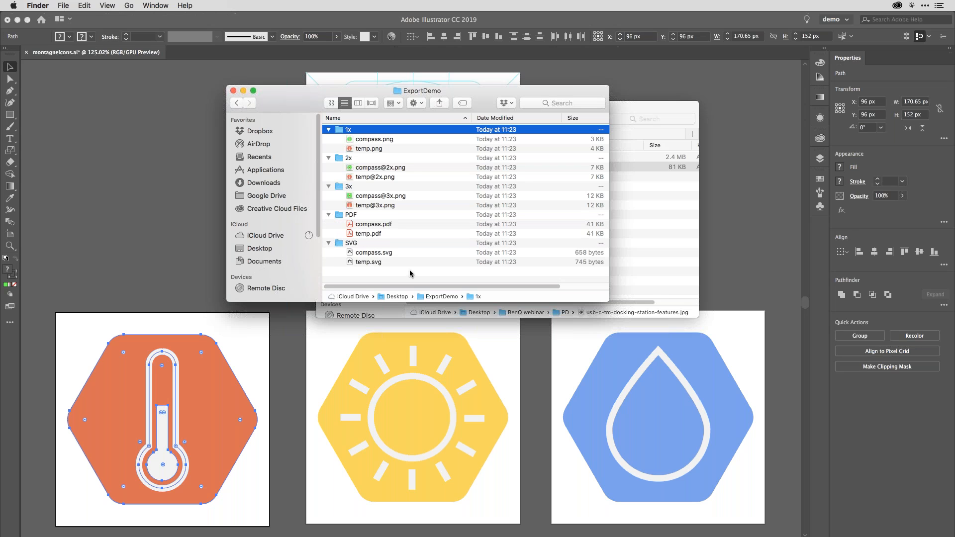
click(366, 141)
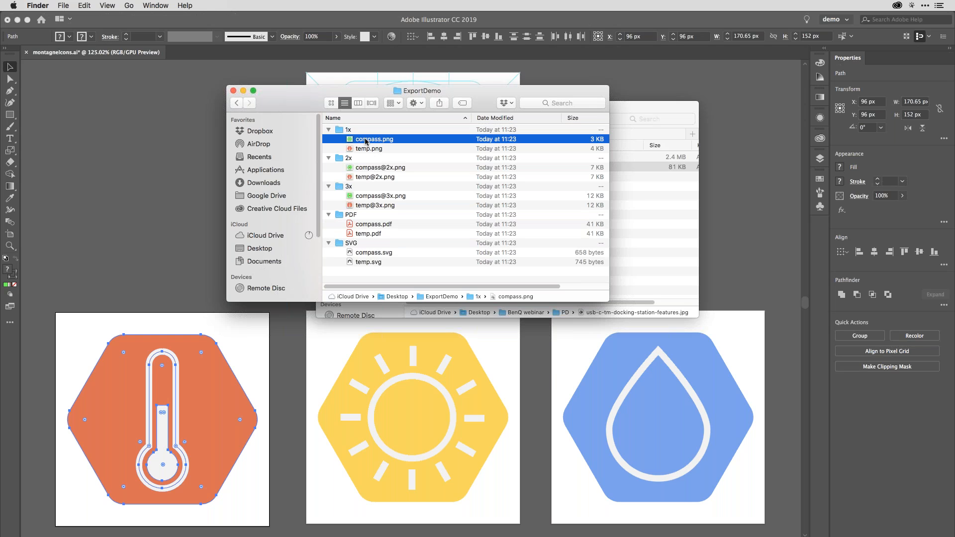
key(space)
key(Down)
key(Down)
key(Down)
key(Down)
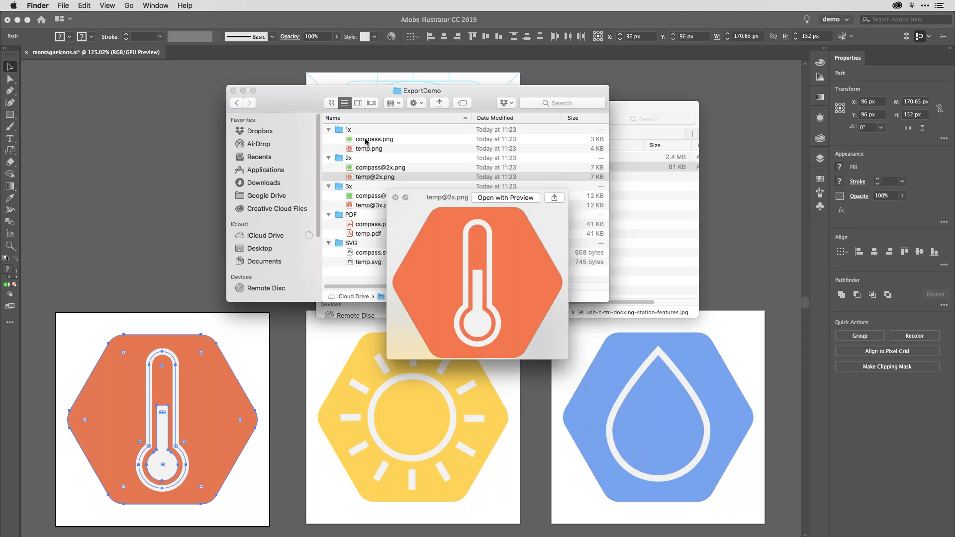
key(space)
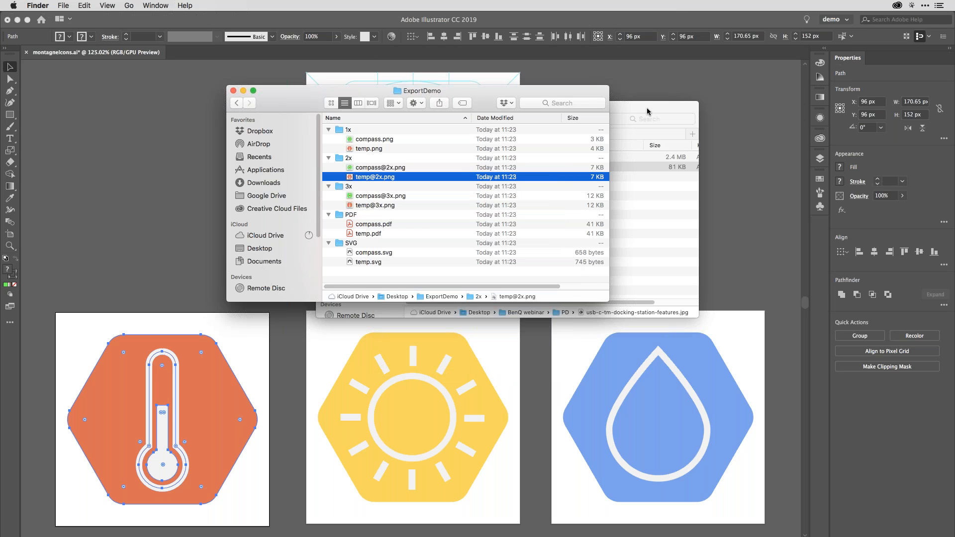
click(233, 91)
Return to Illustrator and change the compass icon's green hexagon fill to the light purple swatch from the icon color group
click(218, 135)
click(571, 130)
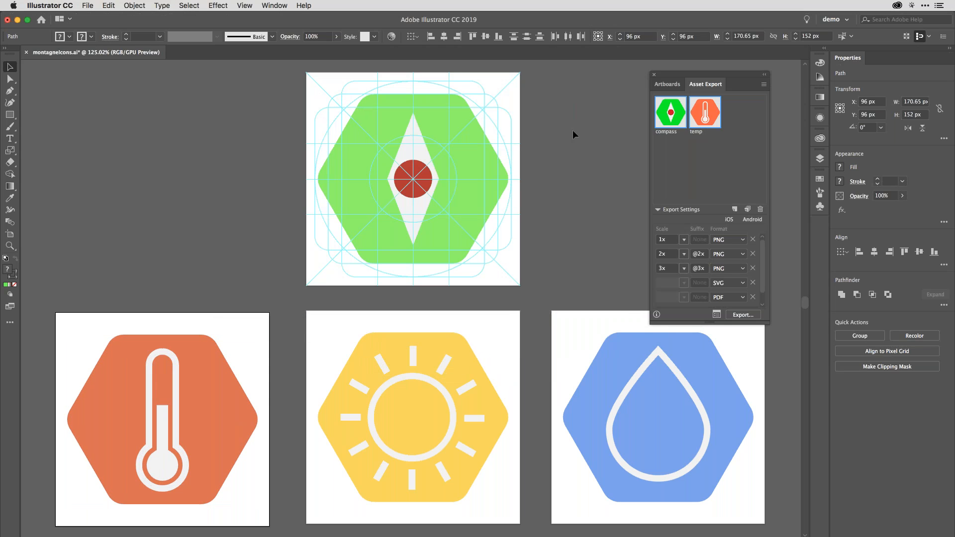
click(477, 153)
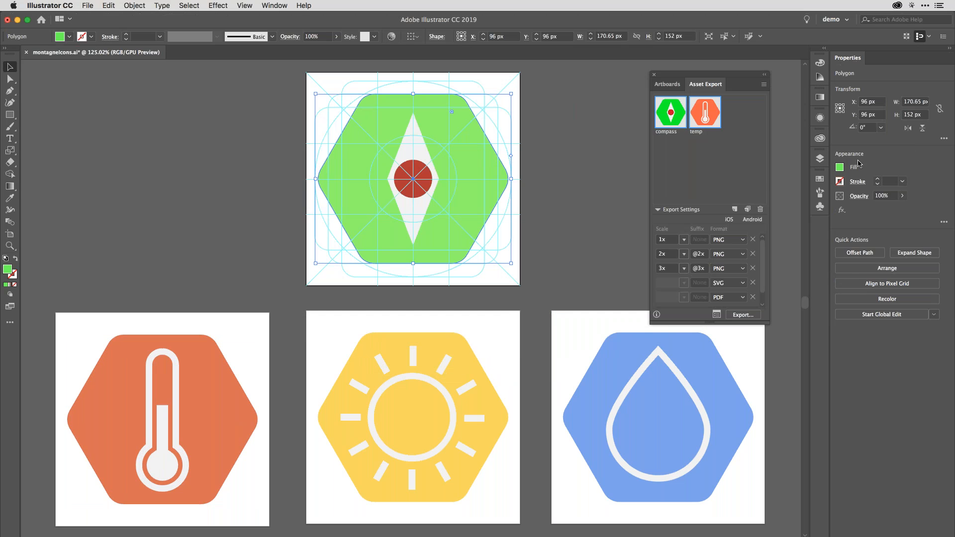
click(839, 167)
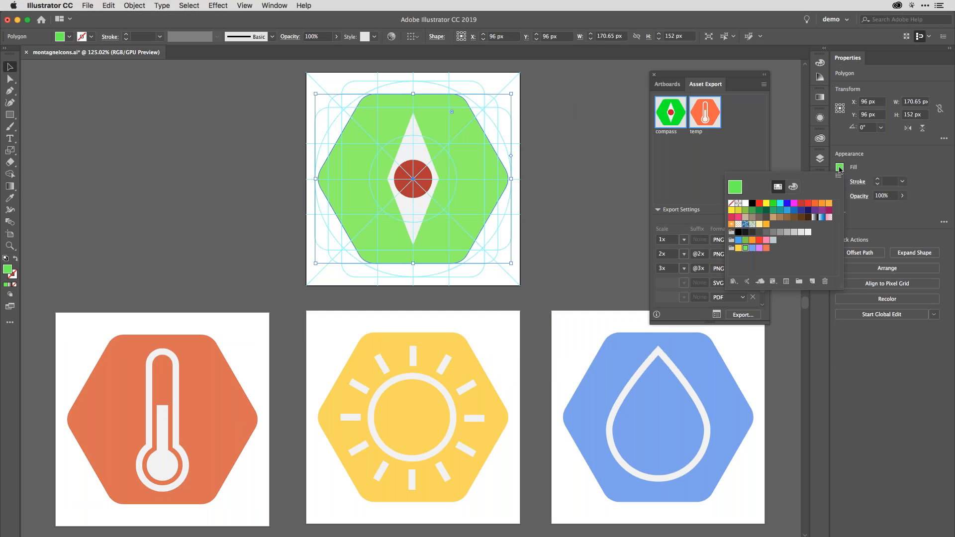
click(759, 248)
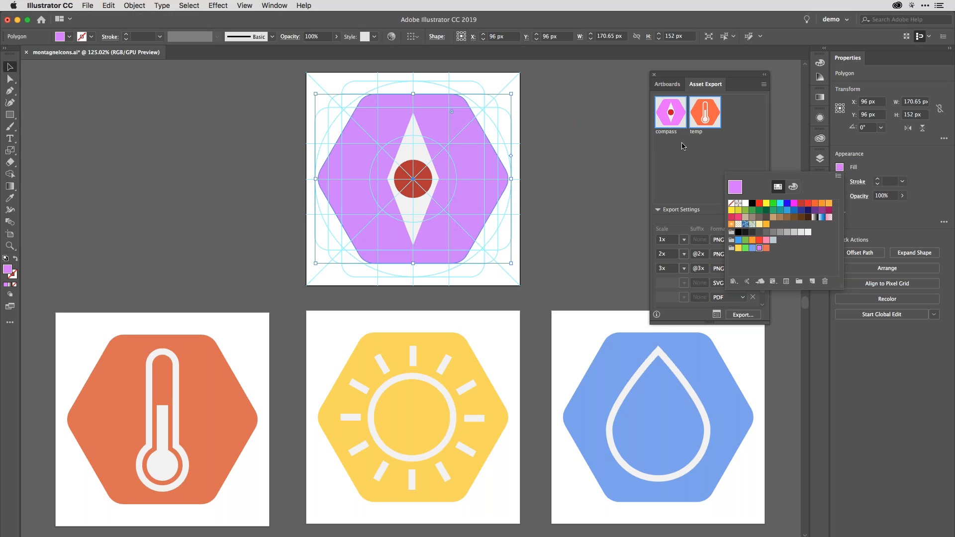
click(865, 165)
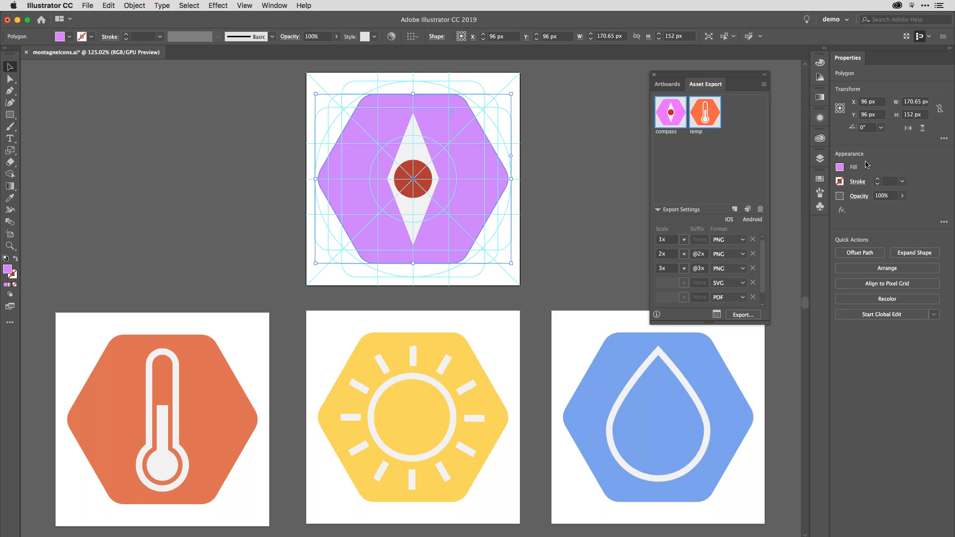
Switch to Photoshop and enlarge the view of the emailDesign.psd layout
key(super+Tab)
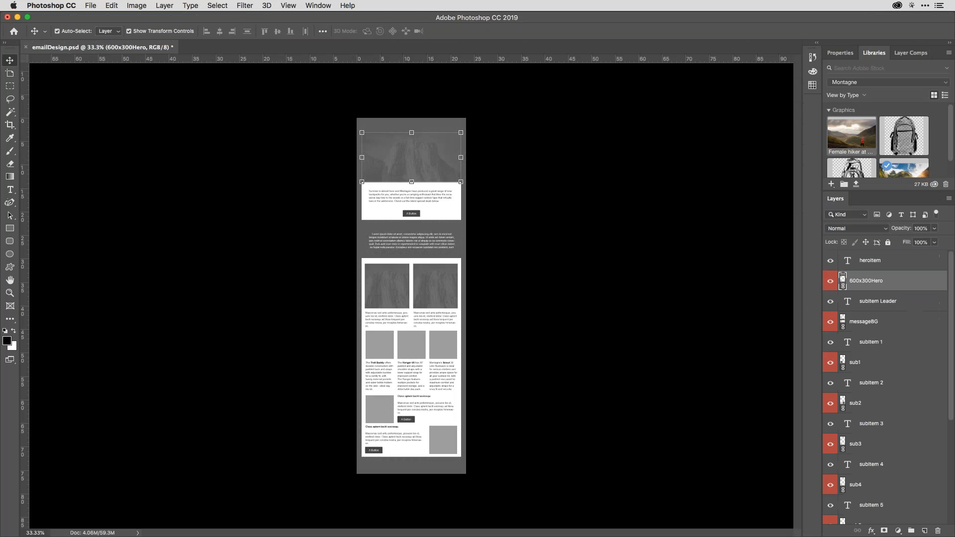
key(super)
key(super+plus)
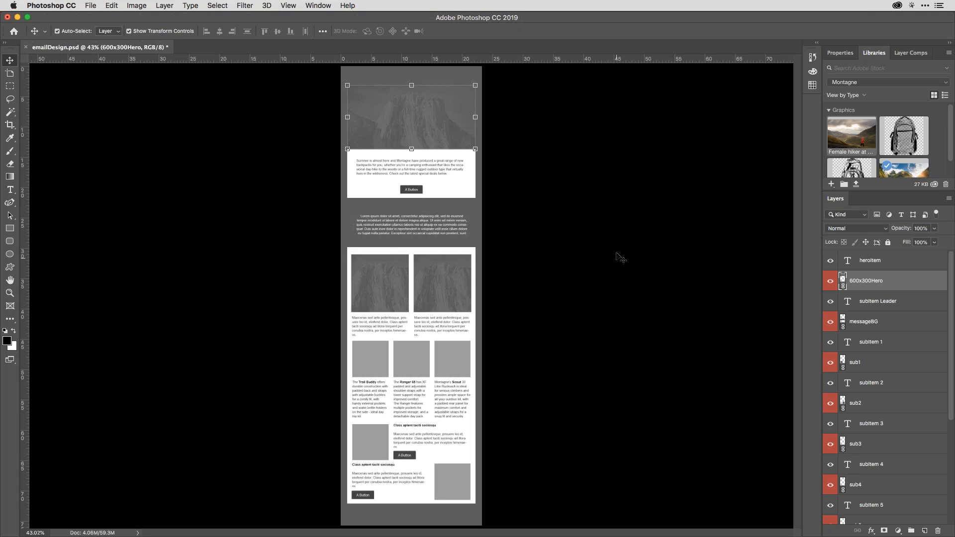
Open a second view of emailDesign.psd as a floating window beside the original, and close it again
click(312, 5)
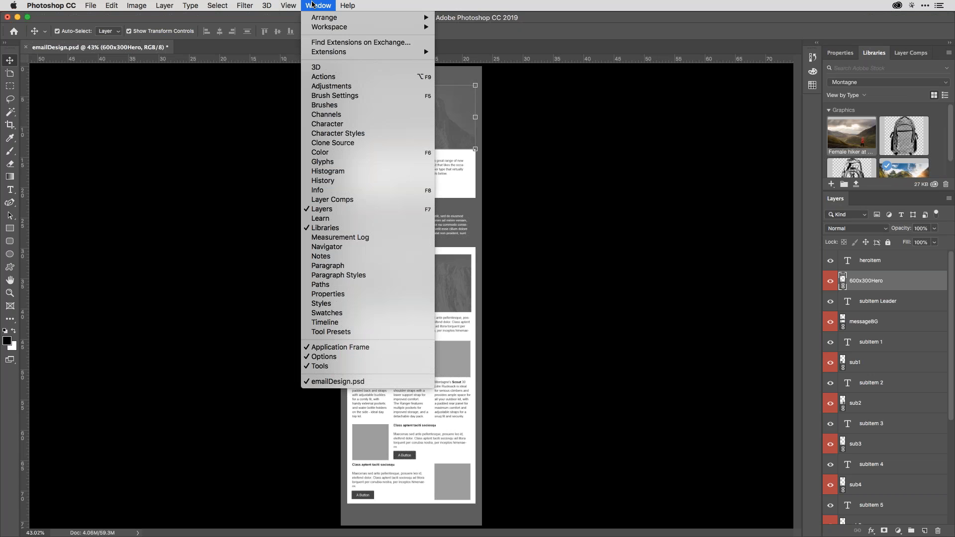
mouse_move(324, 20)
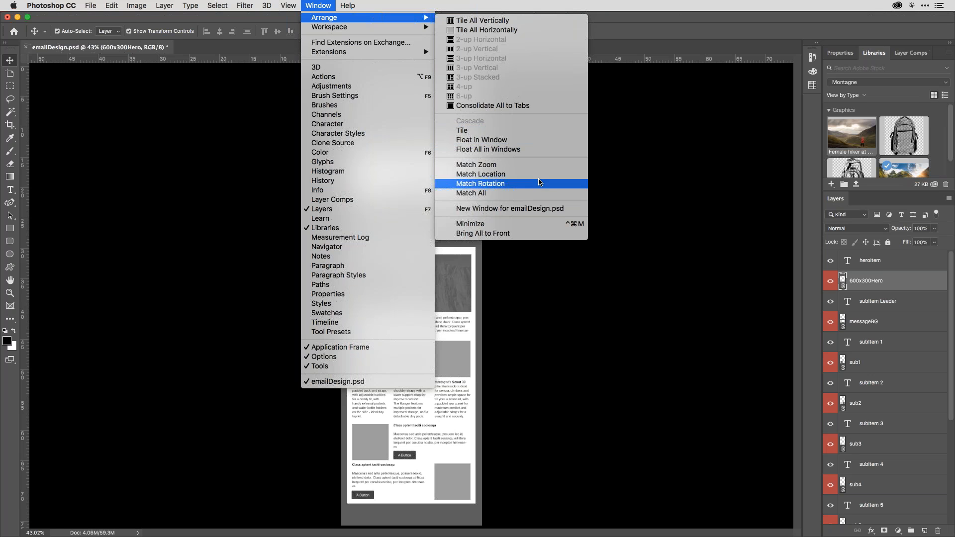
click(522, 209)
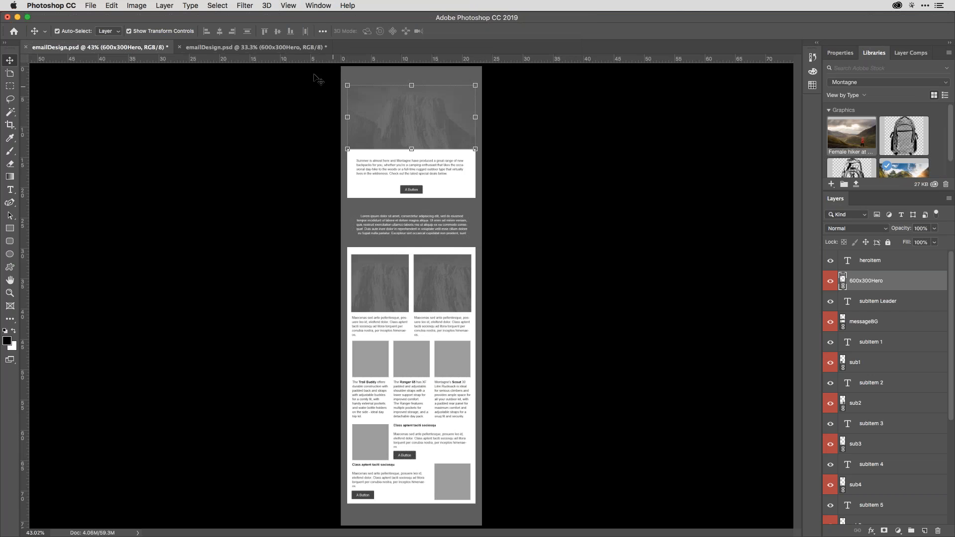
drag(269, 49, 621, 101)
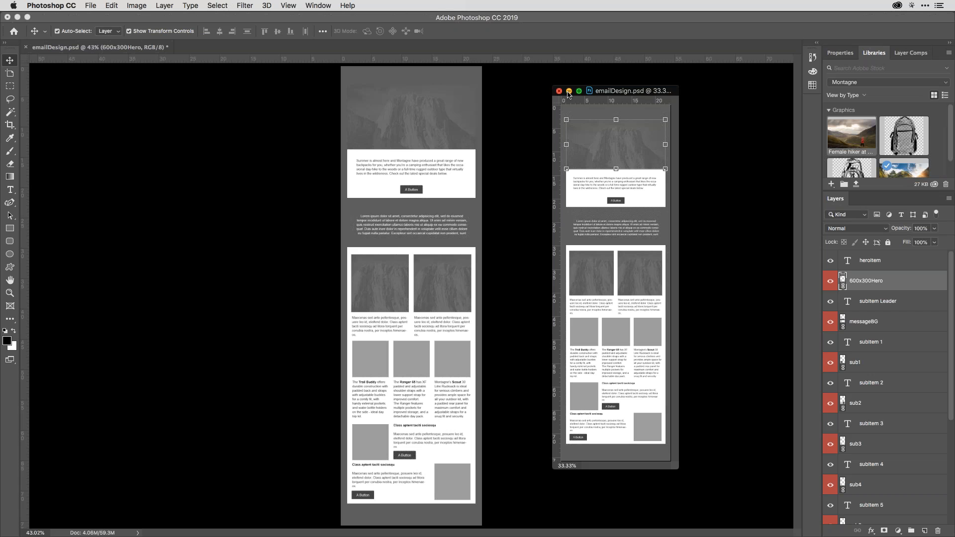
drag(631, 92, 627, 87)
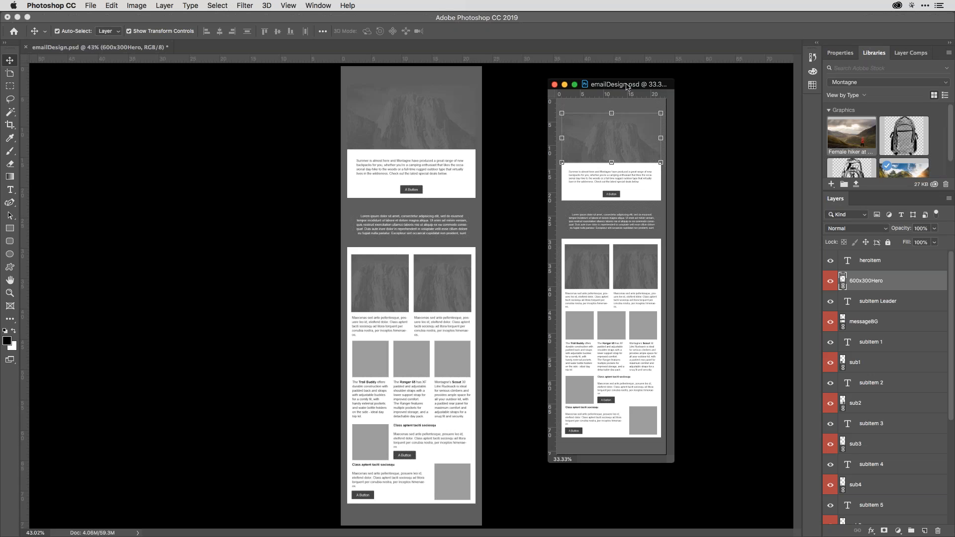
drag(627, 85, 620, 78)
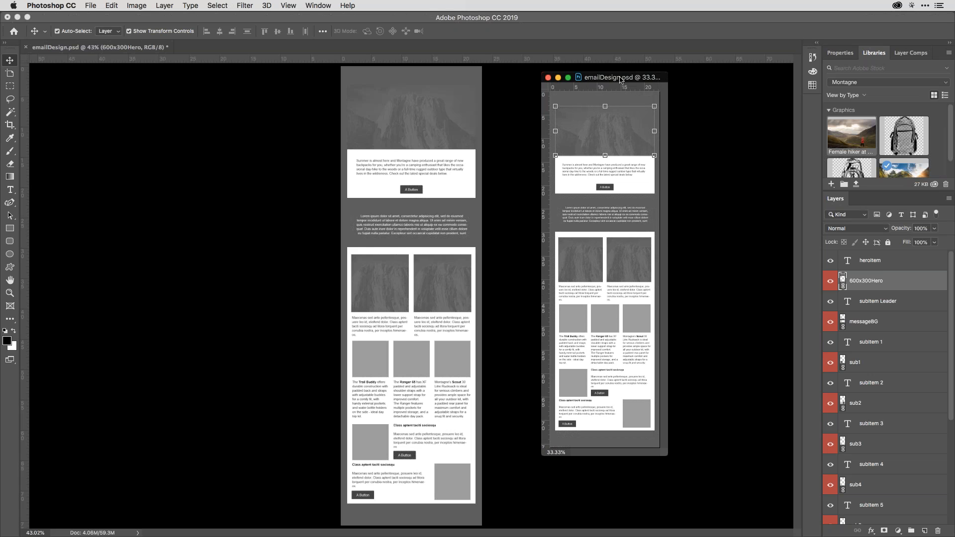
key(super)
key(super)
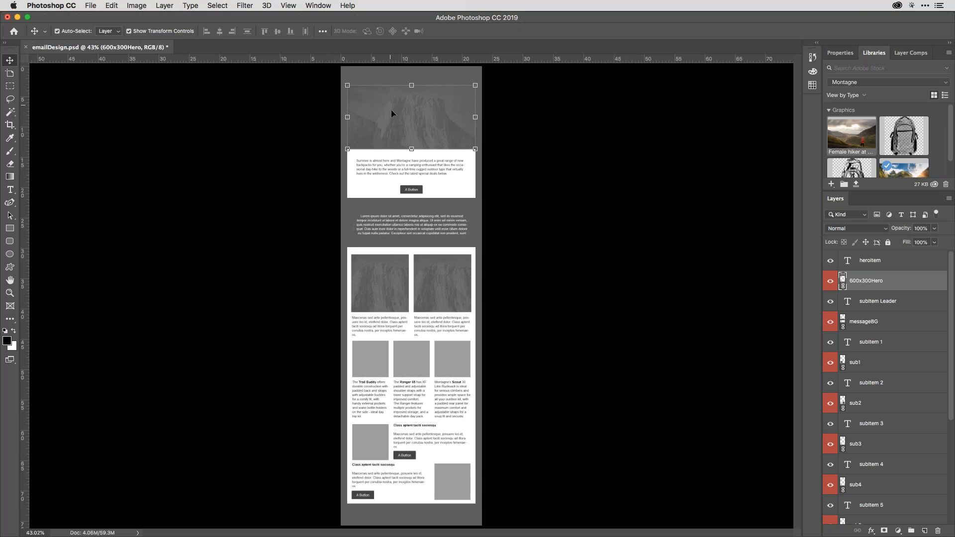
Examine the email layout up close, from the hero image and its message block to the paired images further down
key(super+plus)
key(super+plus)
key(super+plus)
key(super+plus)
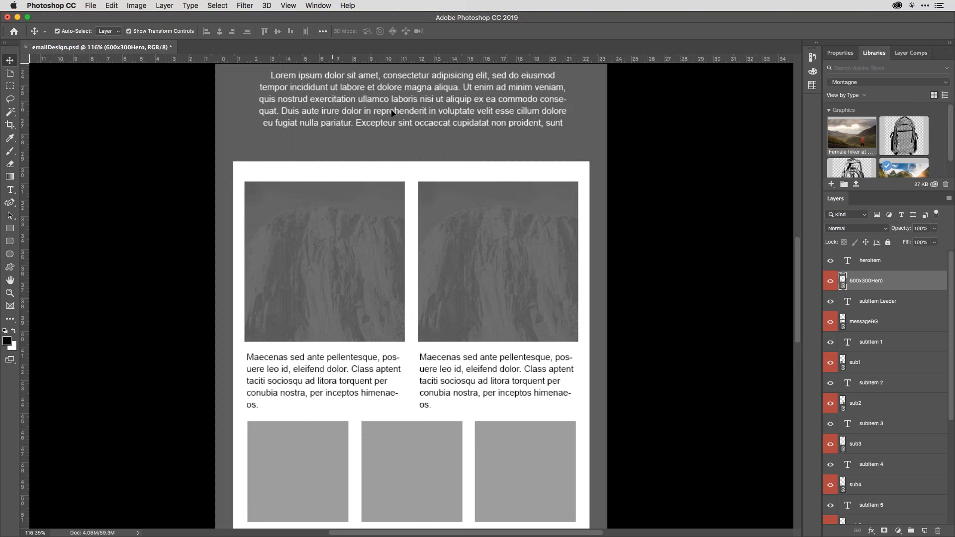
scroll(392, 113, up, 3)
scroll(391, 114, up, 15)
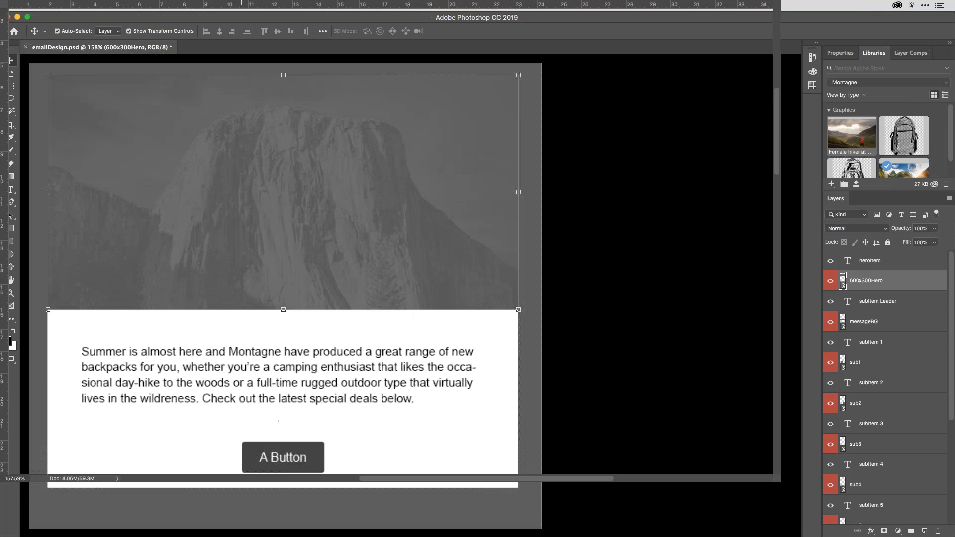
scroll(348, 299, down, 15)
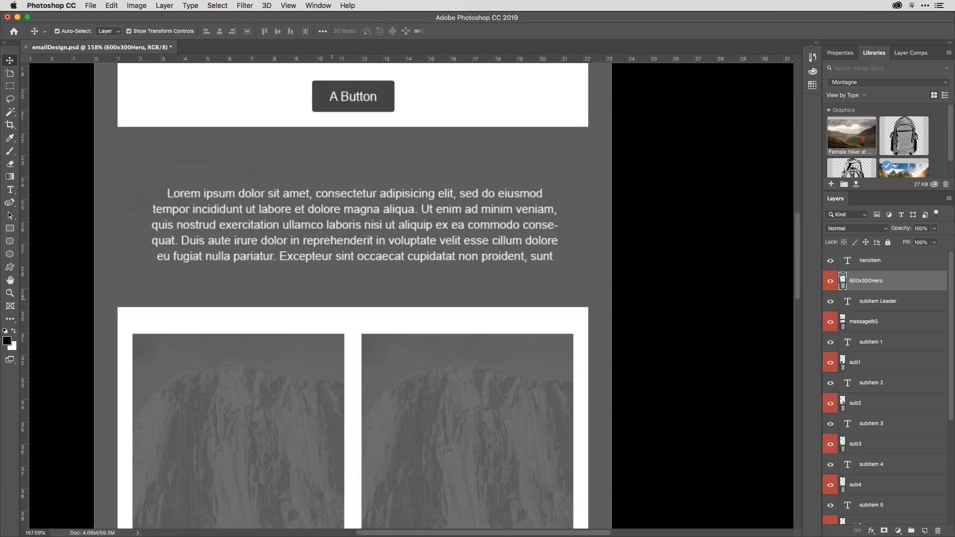
scroll(370, 293, up, 10)
scroll(391, 110, down, 5)
scroll(390, 110, up, 2)
scroll(390, 111, left, 1)
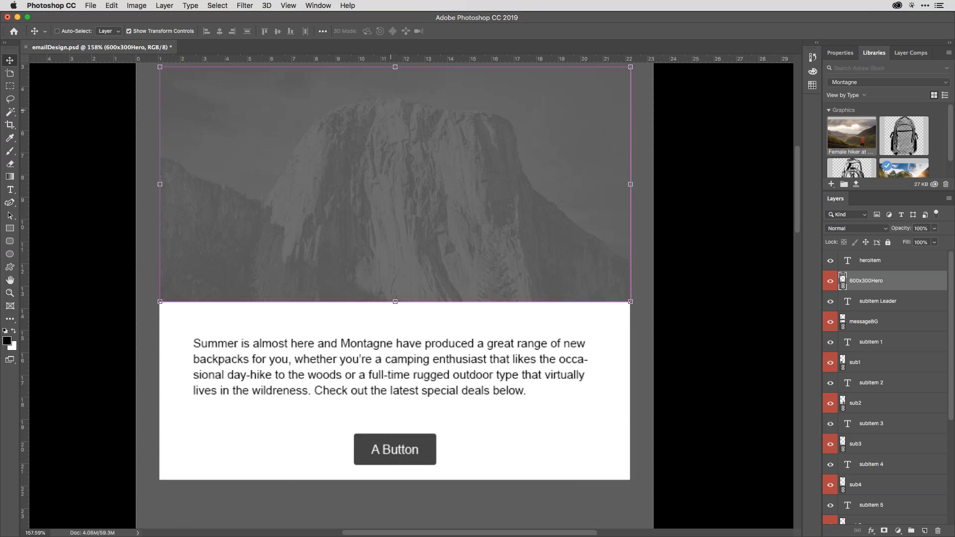
Switch to Finder and preview the 3200U rig.jpg photo in the PD folder at large size
key(super+Tab)
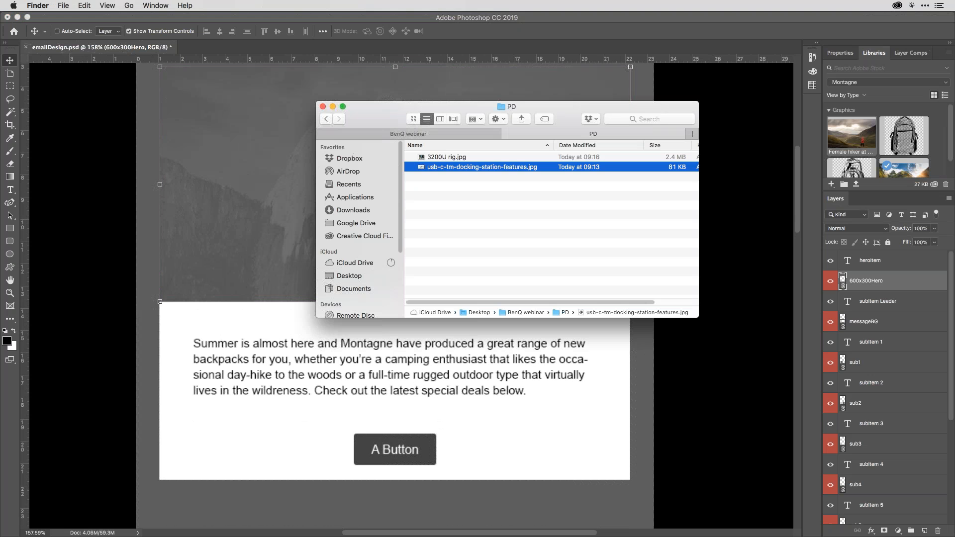
click(439, 159)
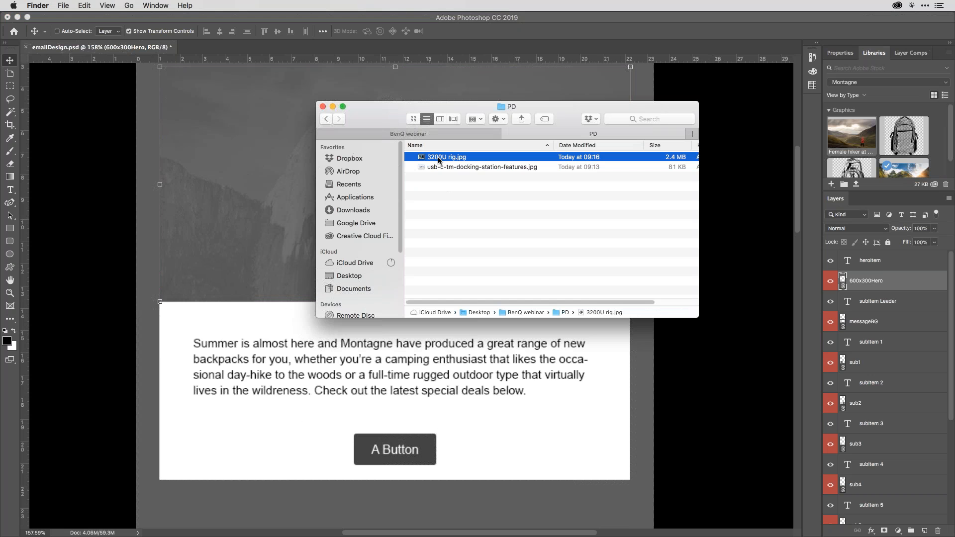
key(space)
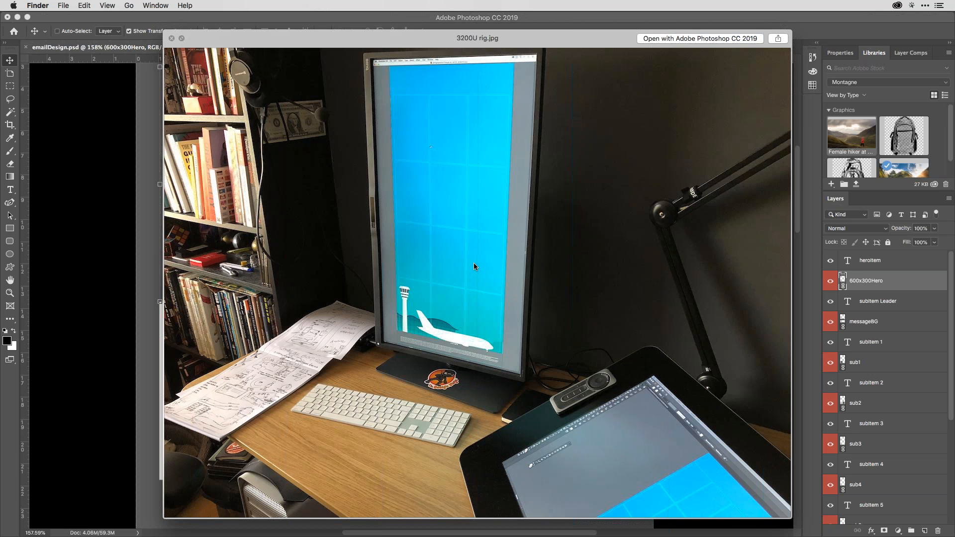
drag(473, 263, 495, 242)
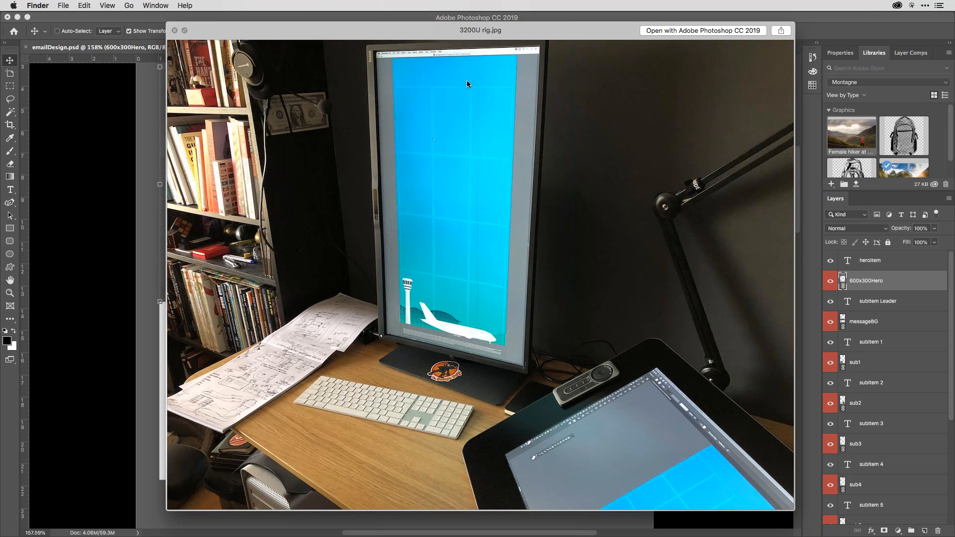
key(space)
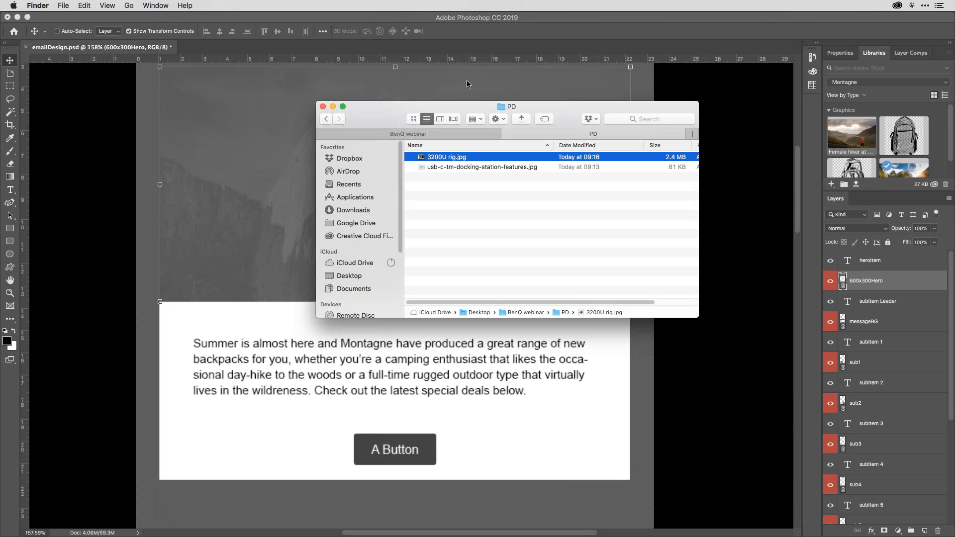
Show the live camera picture in a new QuickTime Player movie recording, and quit the player
key(super+space)
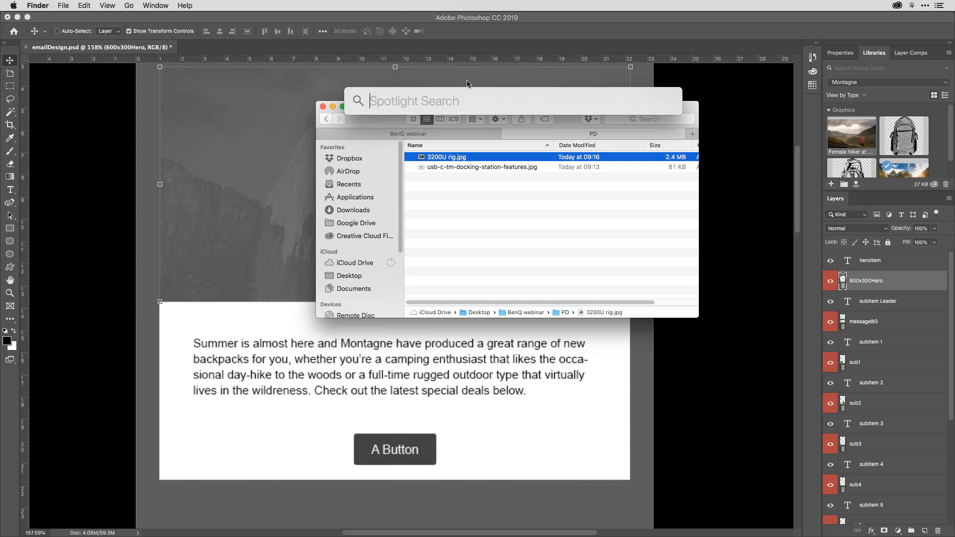
text(qui)
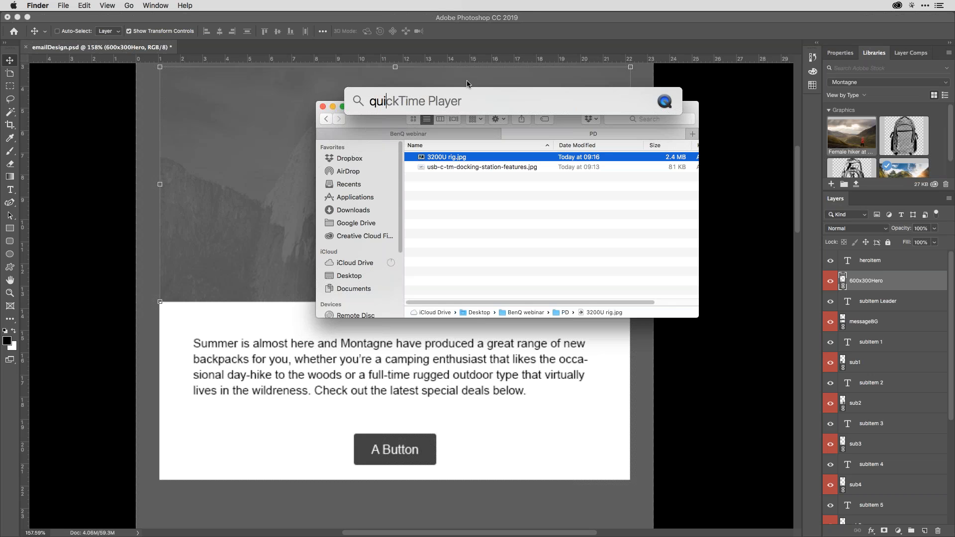
key(Return)
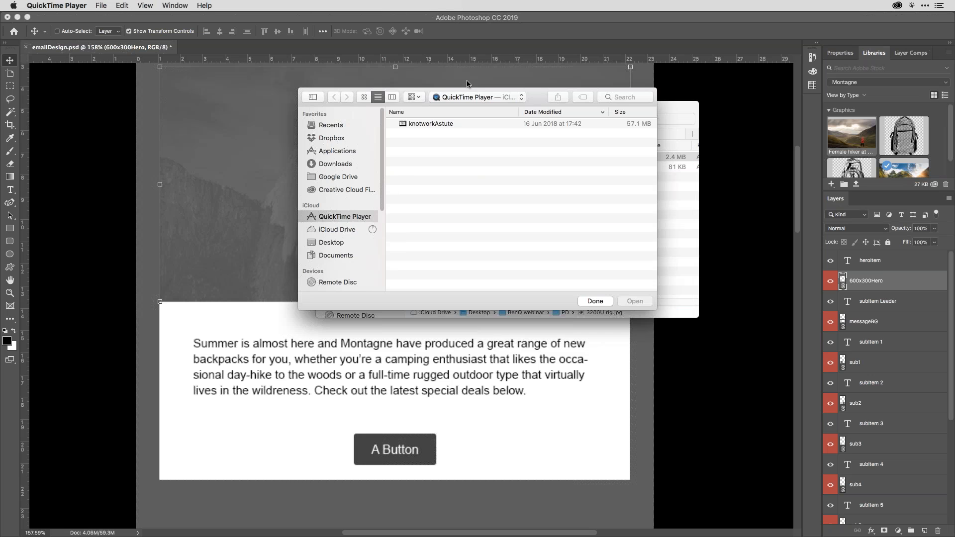
key(alt+super+n)
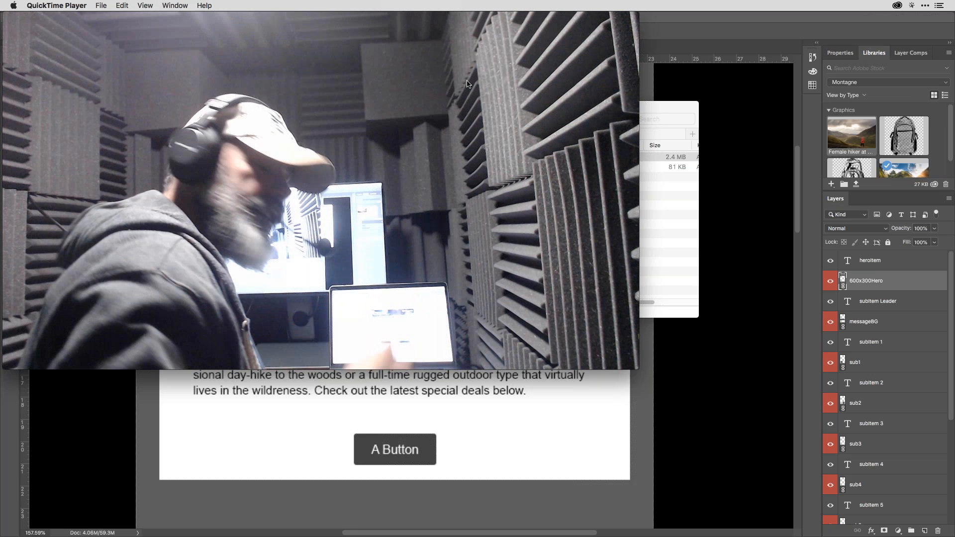
key(super+q)
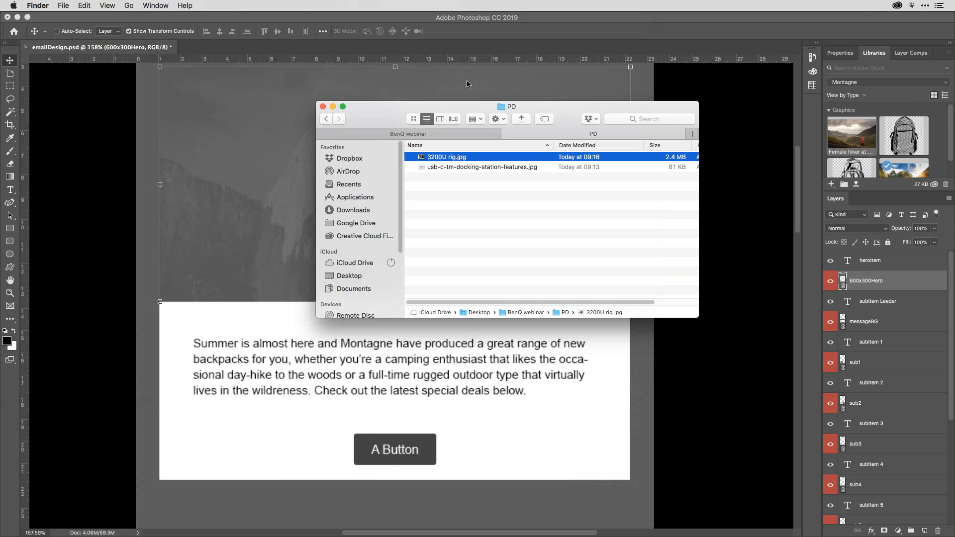
Preview usb-c-tm-docking-station-features.jpg, close the preview and show the BenQ webinar folder
click(475, 168)
key(space)
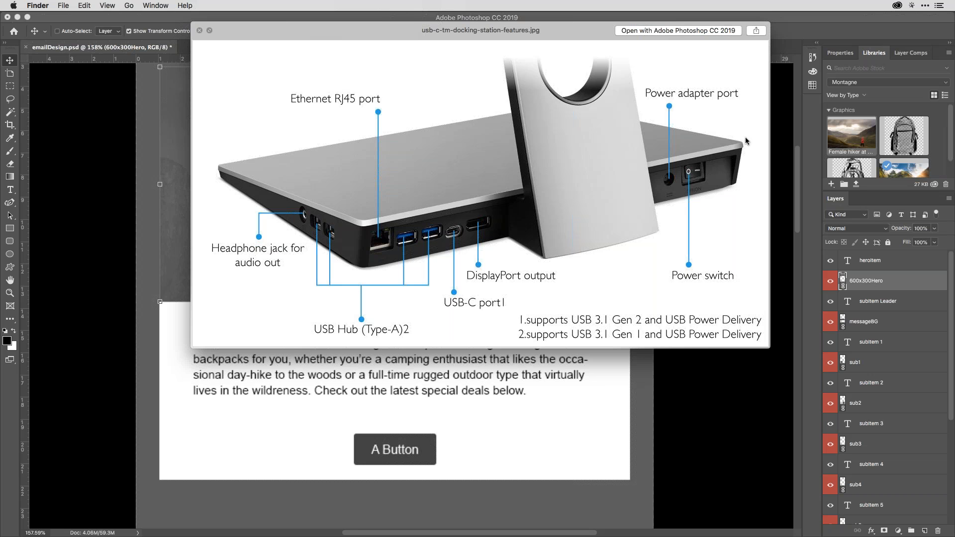
key(space)
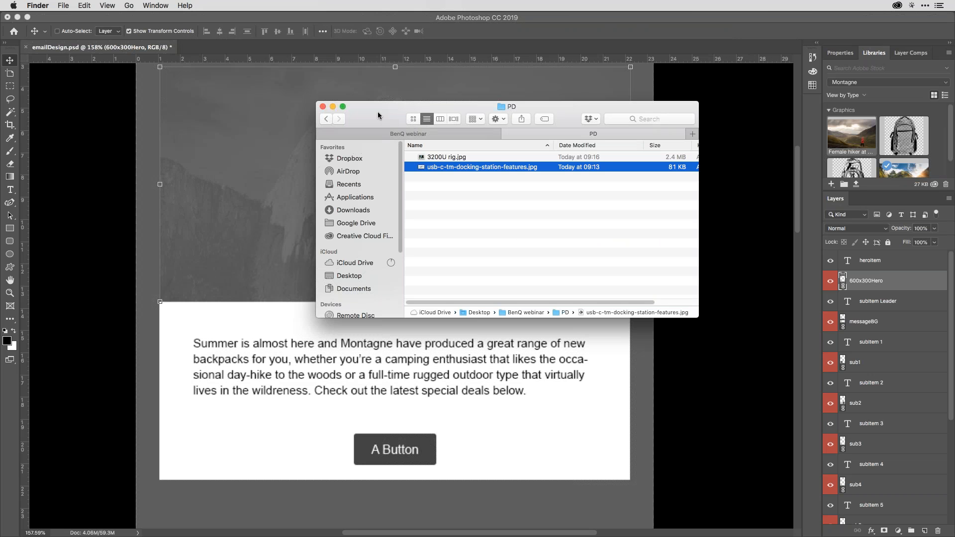
click(412, 134)
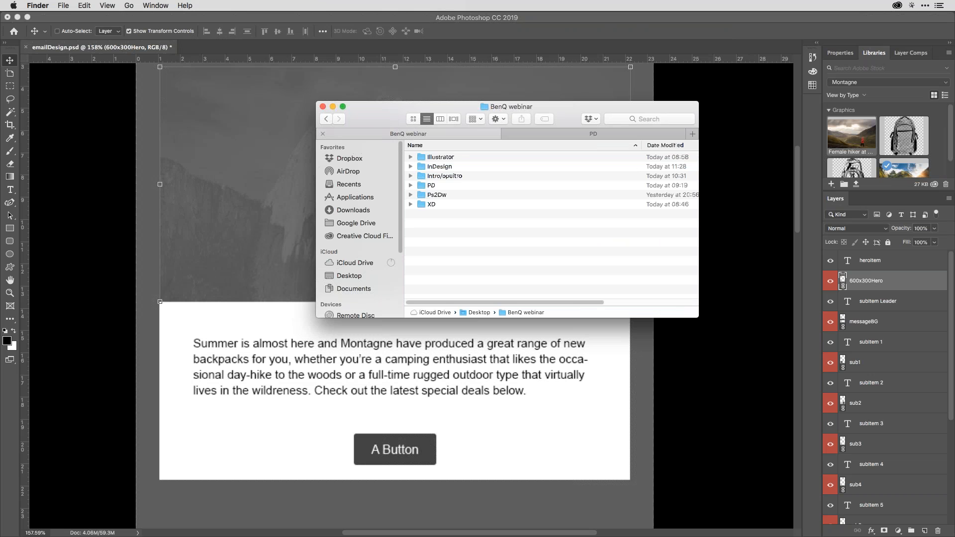
Switch to Photoshop, fit the whole email design in the window and look through its layer stack
key(super+Tab)
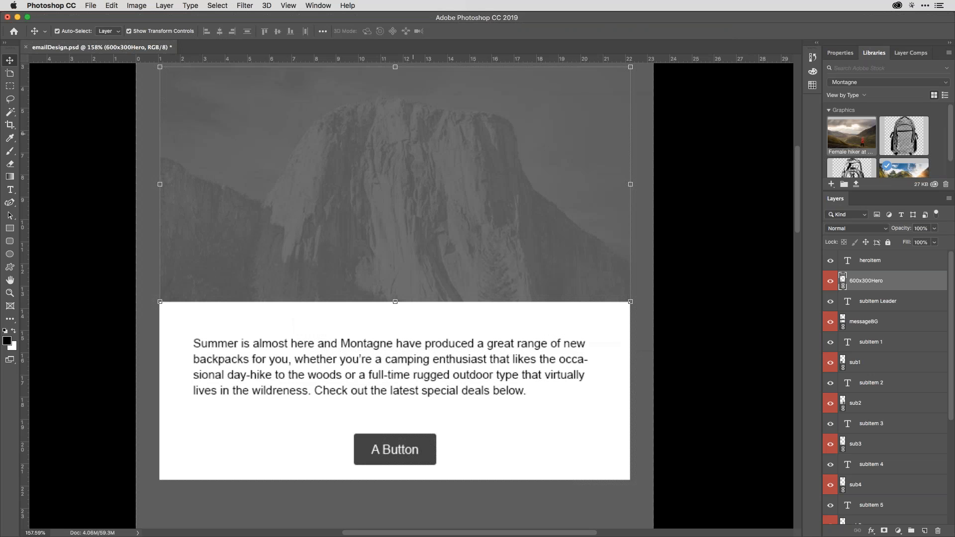
key(super+0)
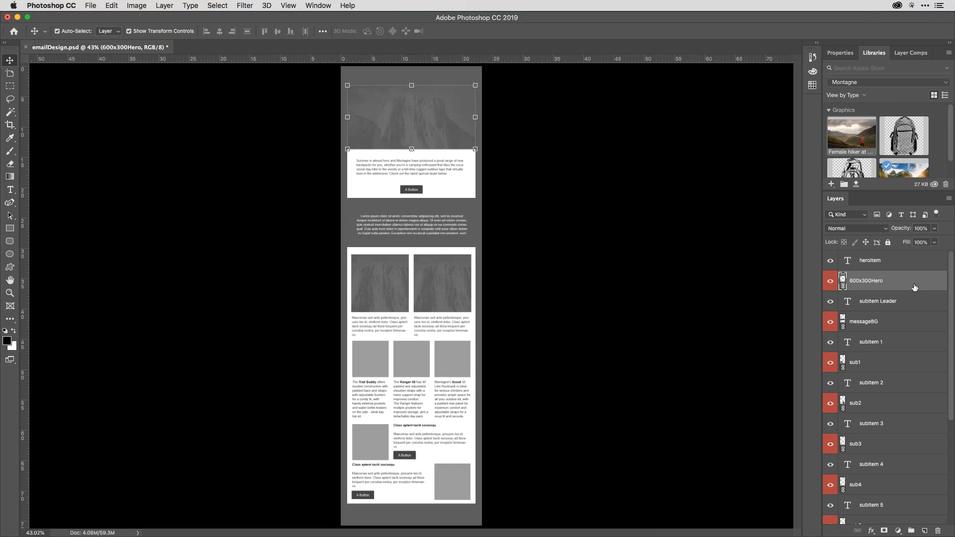
scroll(914, 287, down, 3)
scroll(895, 284, up, 3)
scroll(907, 279, down, 4)
scroll(907, 279, up, 4)
key(super)
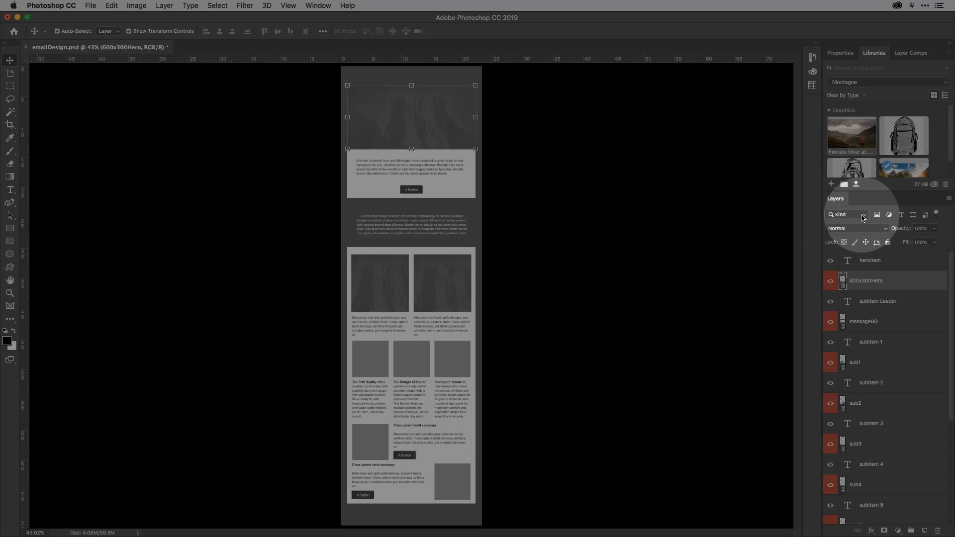
Filter the layer list by colour label so that only Red layers are listed
click(862, 217)
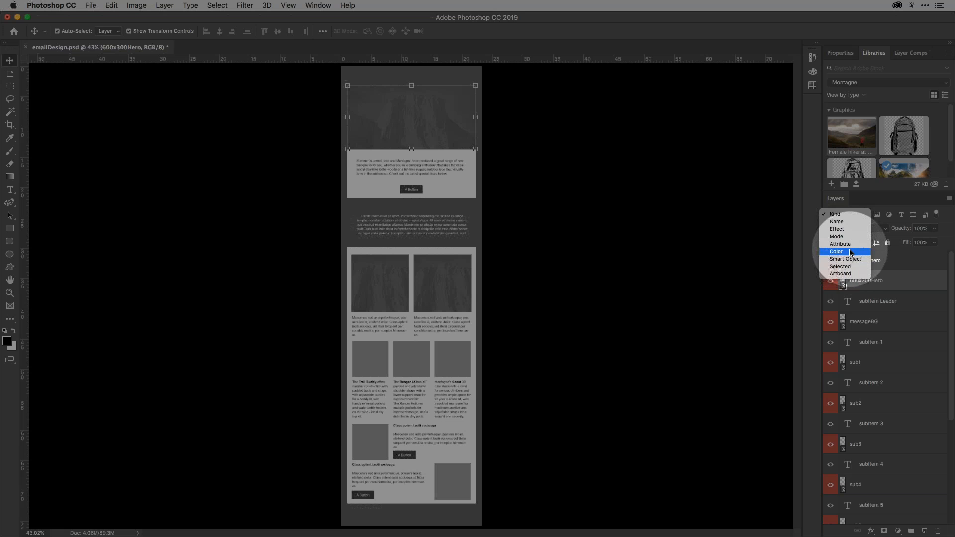
click(850, 253)
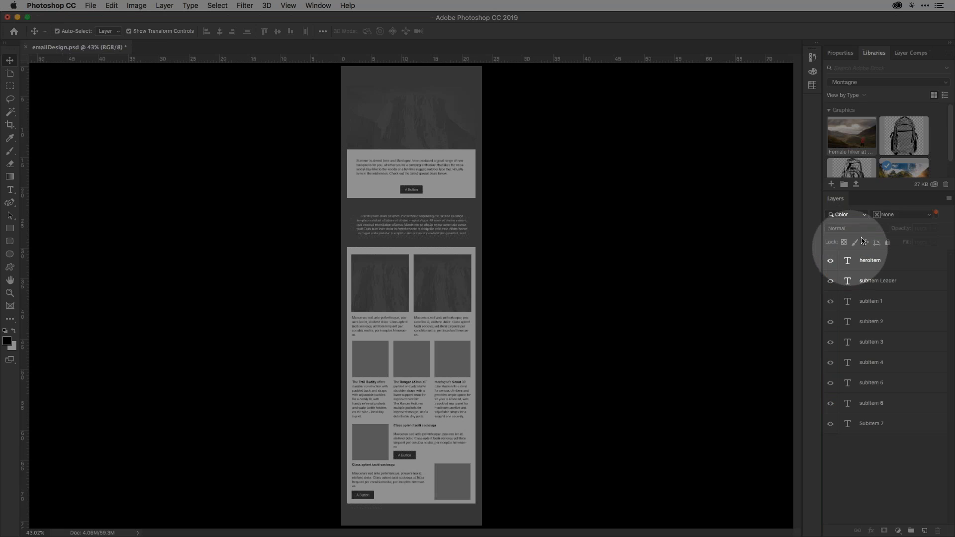
click(913, 214)
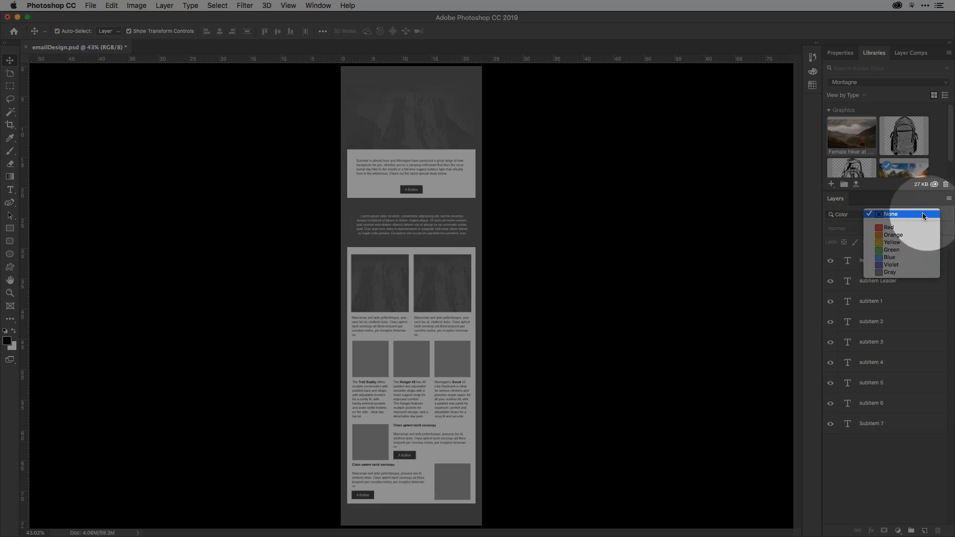
click(889, 230)
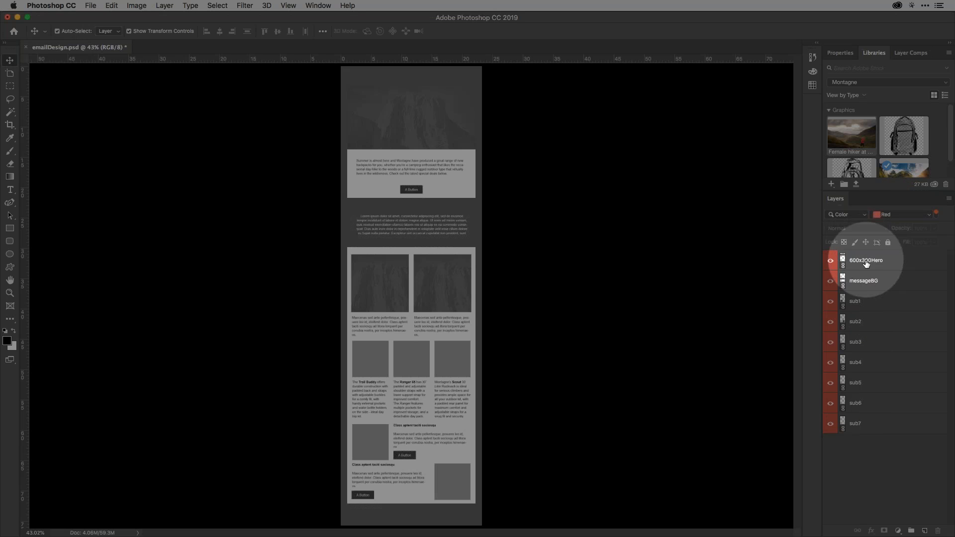
Compare the Orange and Red layer colour filters, and set the layer filter back to Kind
click(923, 214)
click(909, 221)
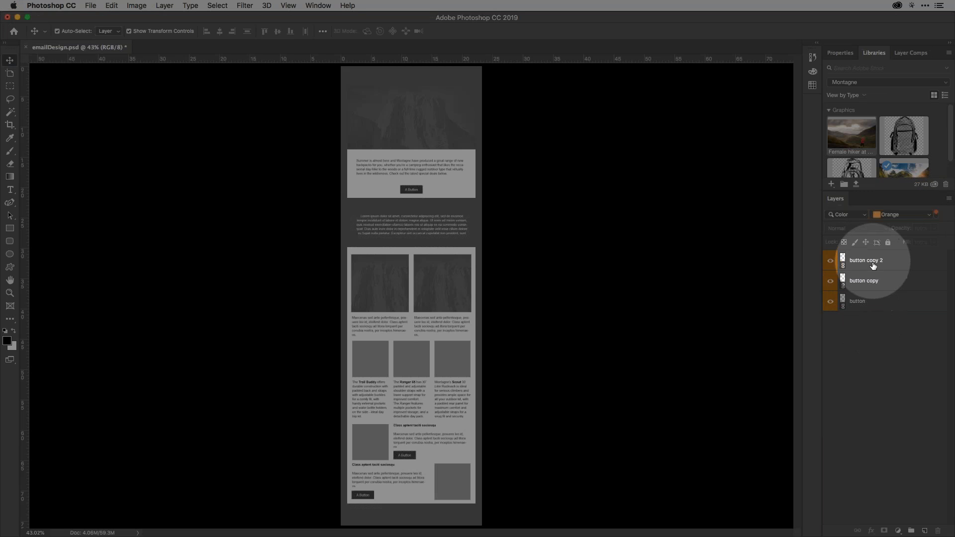
click(914, 215)
click(910, 208)
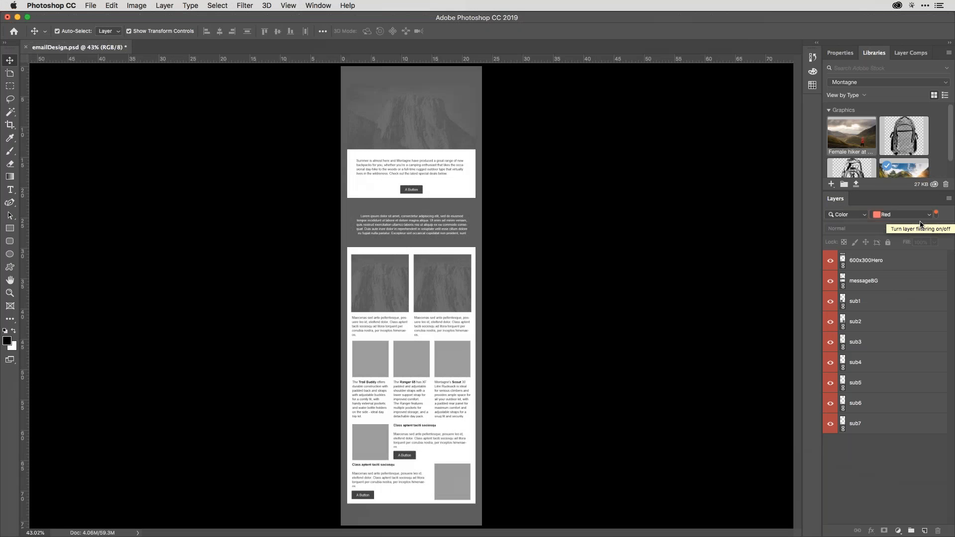
click(866, 214)
click(854, 177)
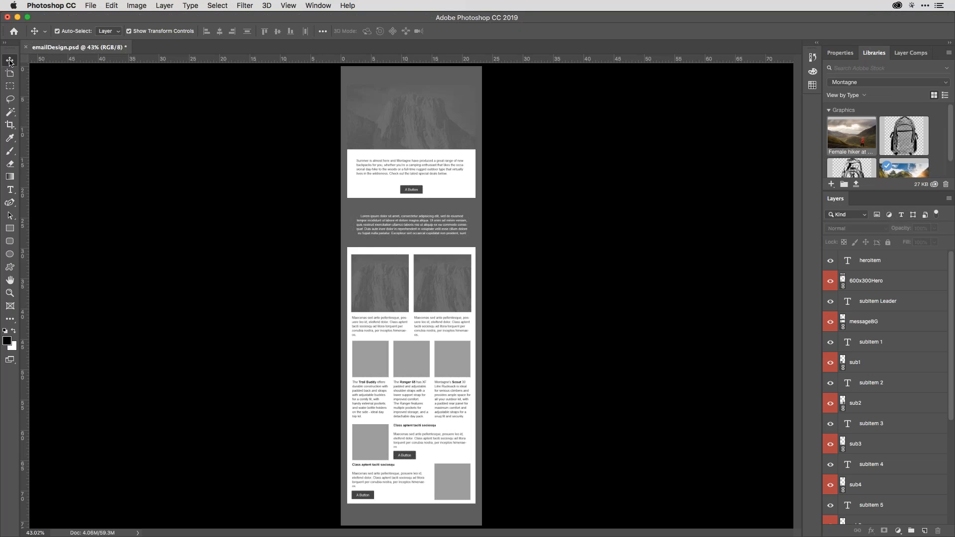
Select the hero image on the canvas with the Move tool and open the contents of its 600x300Hero smart object
click(54, 32)
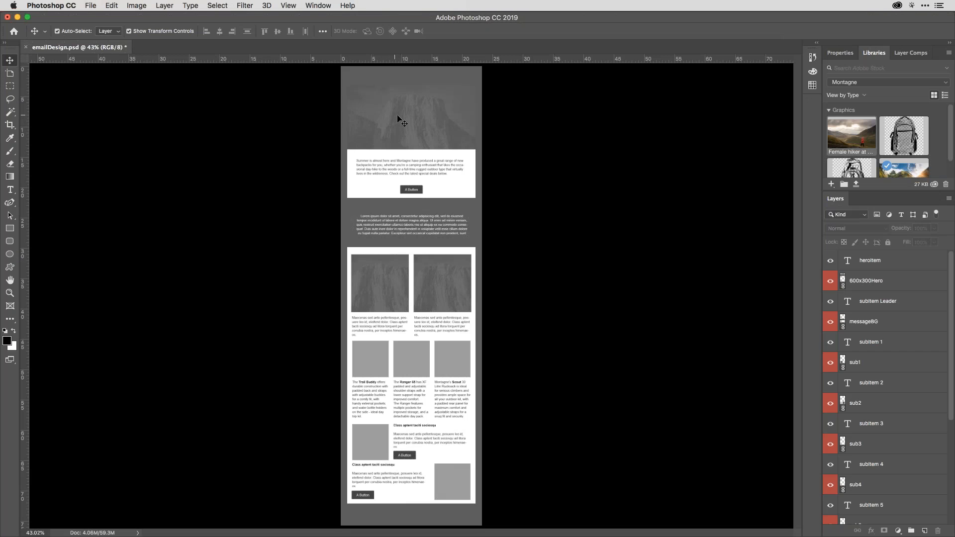
click(398, 118)
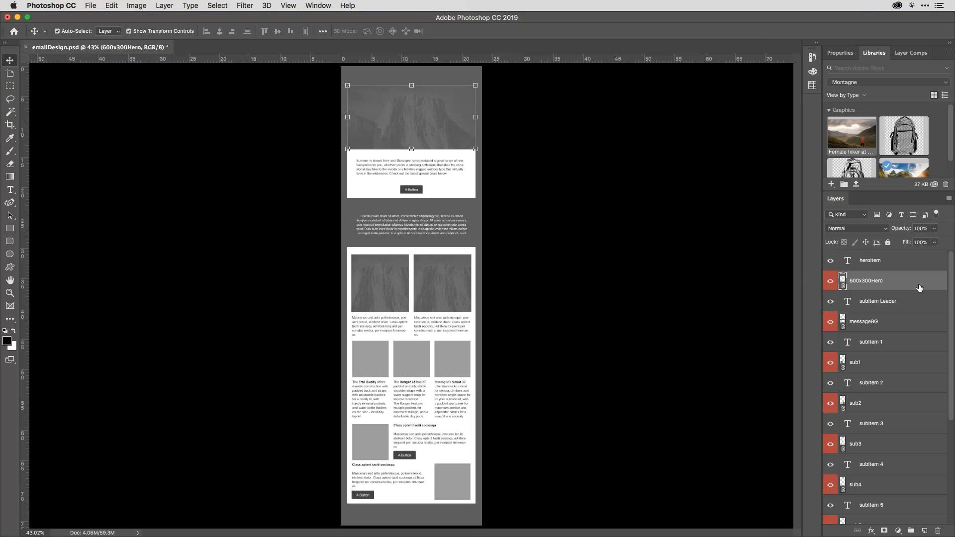
double_click(841, 282)
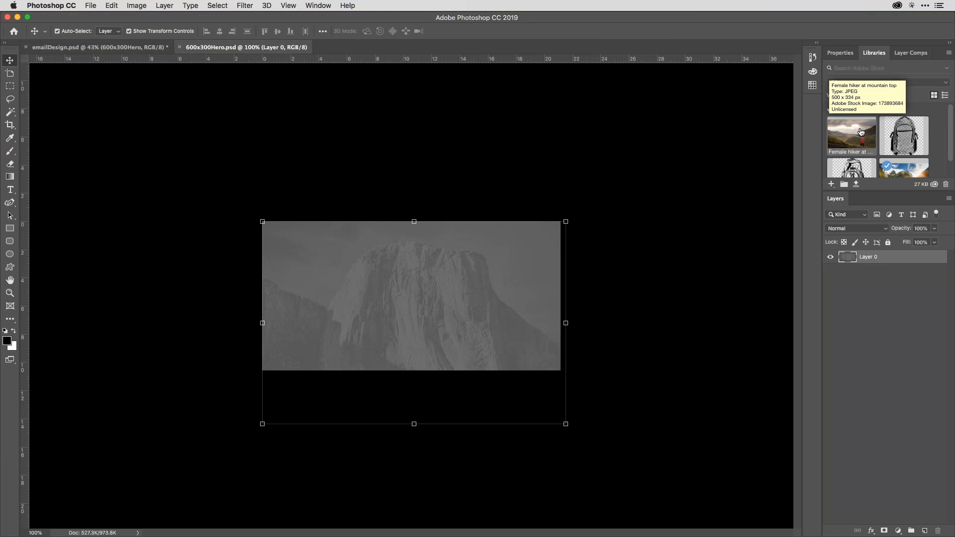
Place the library image "Female hiker at mountain top" over the hero placeholder, scaled to about 49% so it covers the canvas
drag(861, 131, 427, 163)
drag(489, 165, 522, 294)
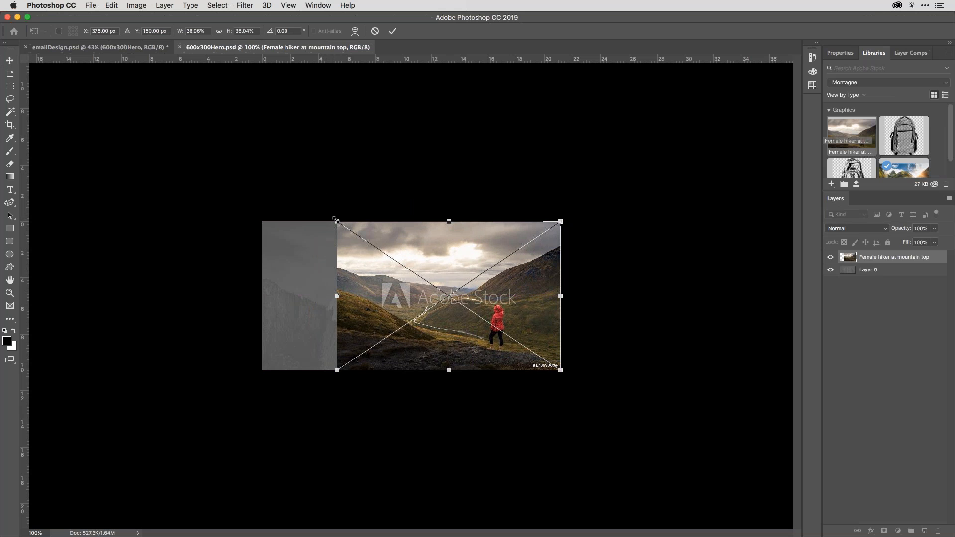
drag(335, 219, 242, 182)
drag(365, 237, 368, 256)
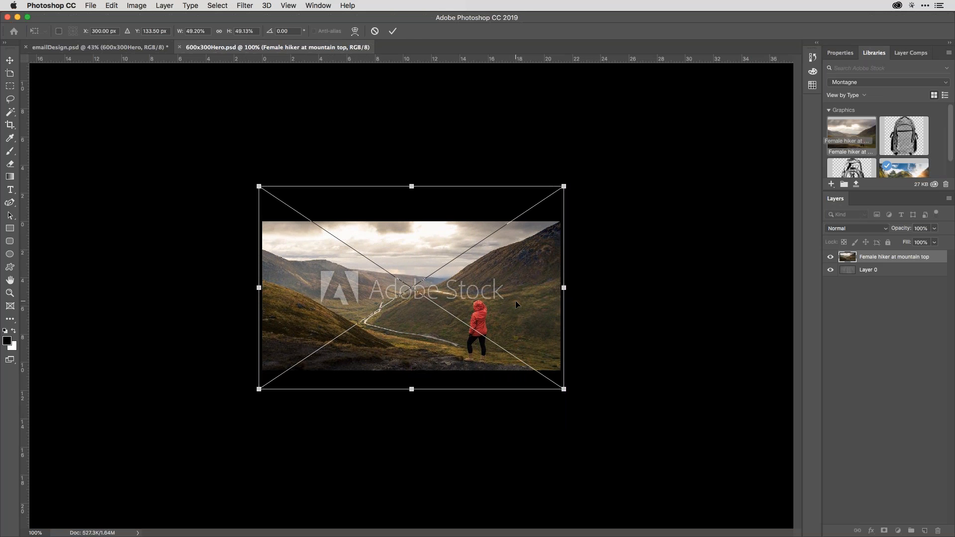
key(Return)
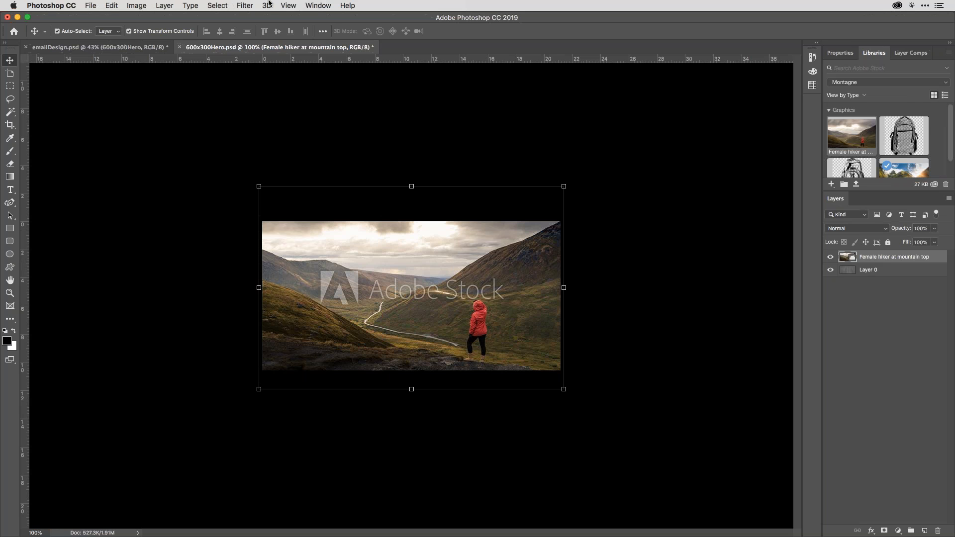
Open the Camera Raw Filter on the hiker layer and set up Spot Removal with type Heal and size 10
click(246, 5)
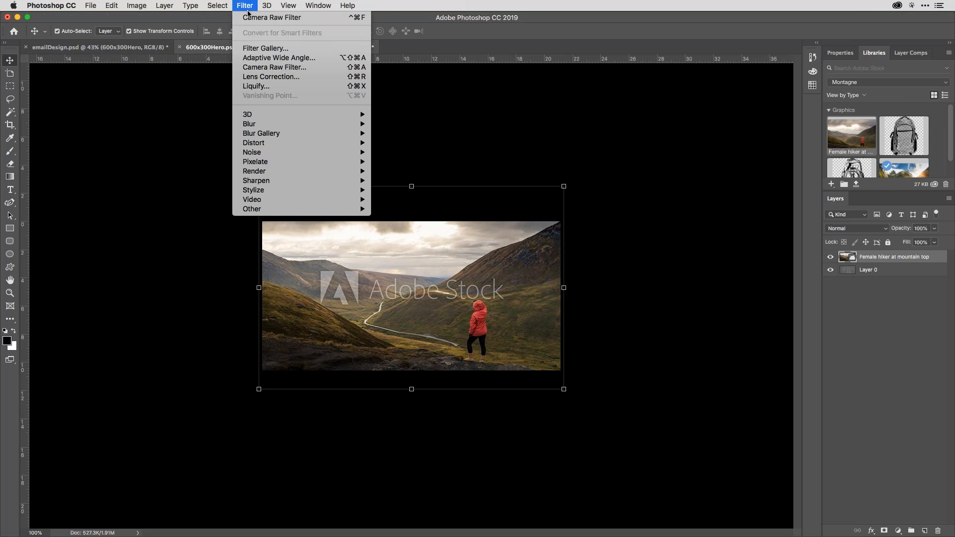
click(280, 67)
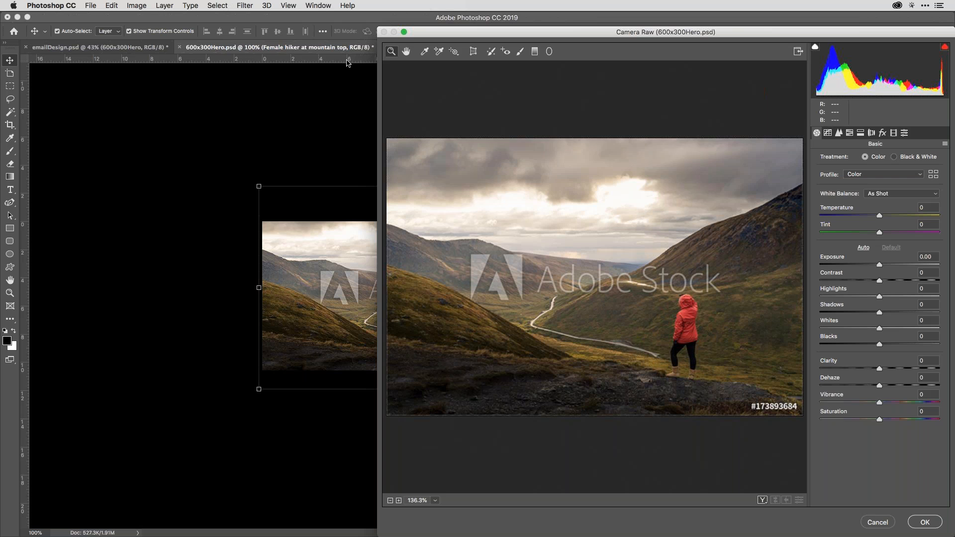
drag(742, 30, 543, 4)
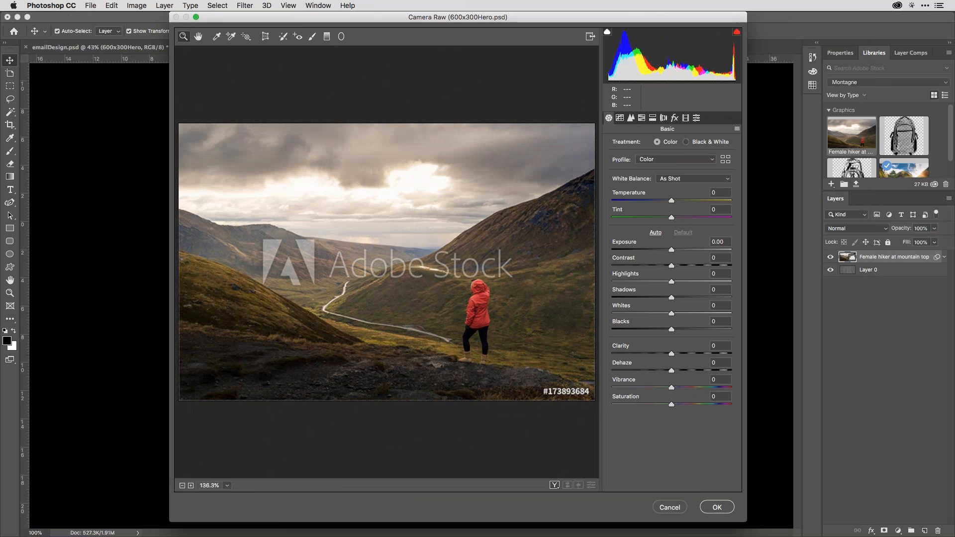
click(283, 38)
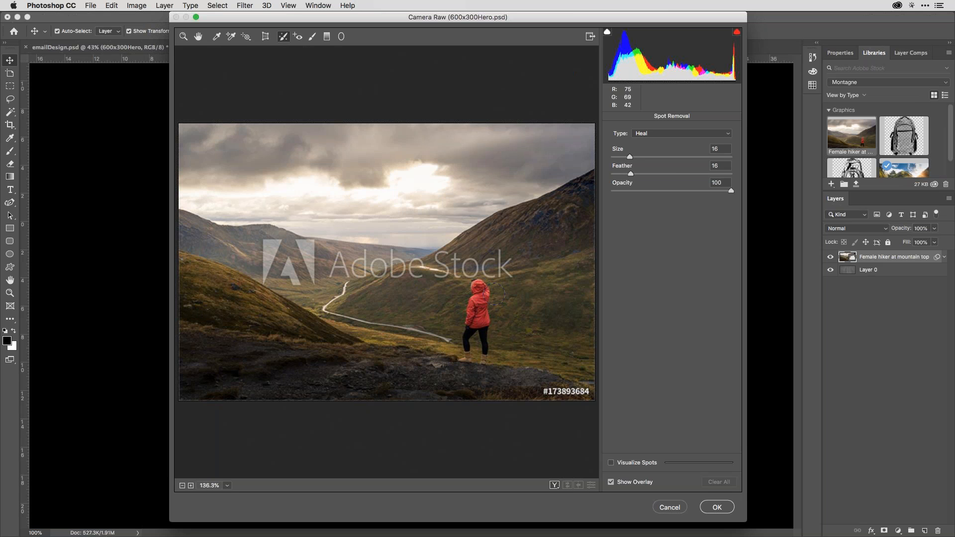
drag(626, 157, 622, 157)
Try to heal away the hiker in the red jacket, using the hillside just to her right as the source
mouse_move(476, 287)
mouse_down()
mouse_move(464, 338)
mouse_move(472, 353)
mouse_move(458, 356)
mouse_move(466, 363)
mouse_move(485, 358)
mouse_move(487, 291)
mouse_move(476, 287)
mouse_up()
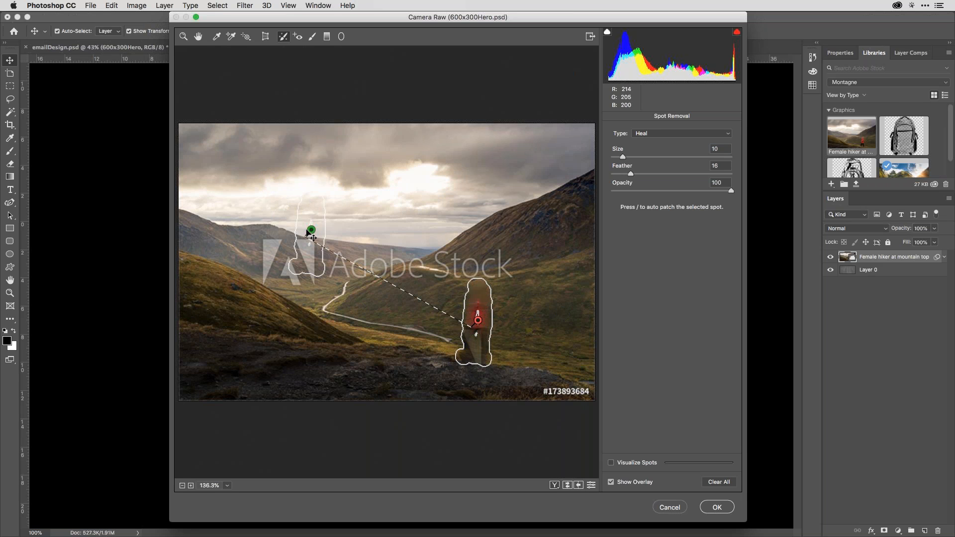
mouse_move(308, 232)
mouse_down()
mouse_move(389, 319)
mouse_move(521, 324)
mouse_up()
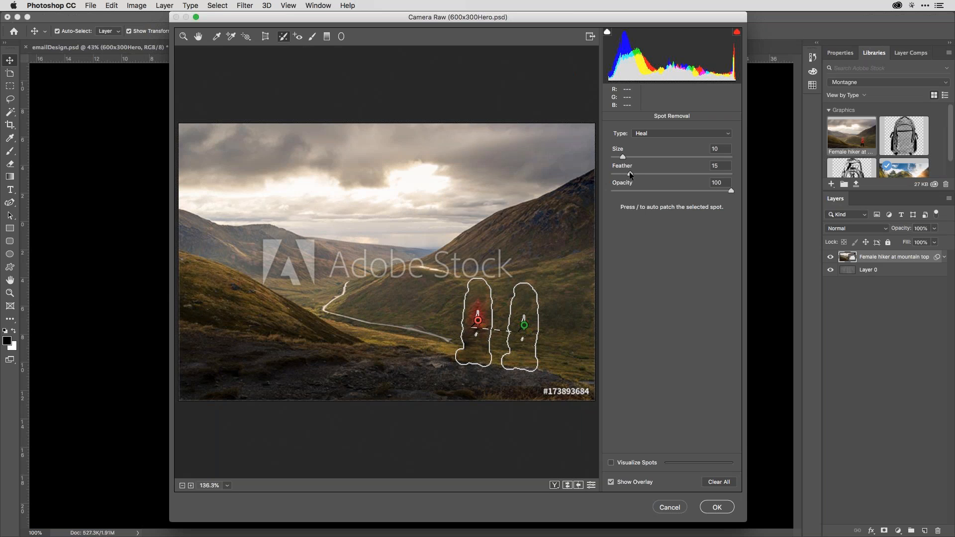
Set the Spot Removal feather to 0 and delete the healing patch over the hiker
drag(630, 173, 631, 174)
key(BackSpace)
click(480, 339)
key(BackSpace)
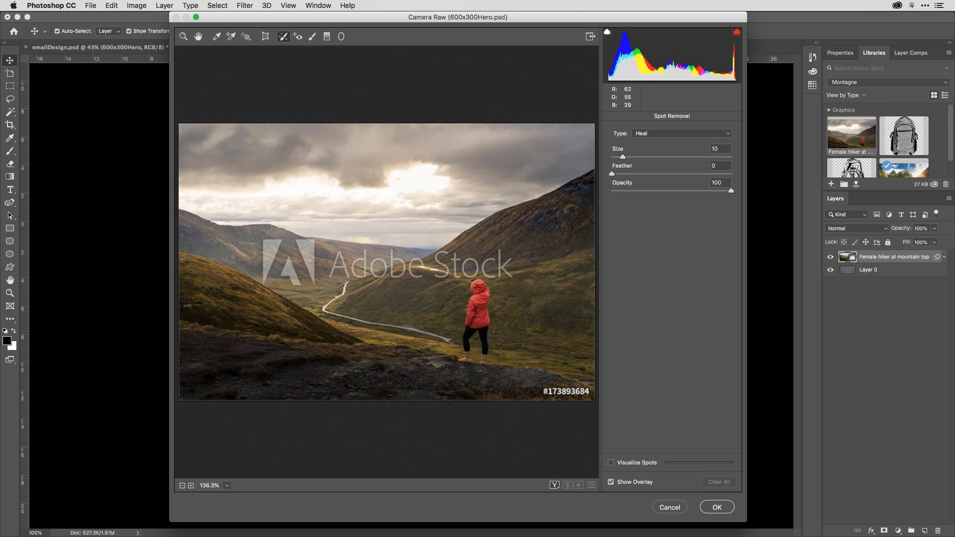
Paint over the hiker with the unfeathered heal brush, place the source on the adjacent hillside and apply the Camera Raw filter
mouse_move(477, 283)
mouse_down()
mouse_move(462, 357)
mouse_move(474, 358)
mouse_move(483, 357)
mouse_move(489, 319)
mouse_move(475, 279)
mouse_up()
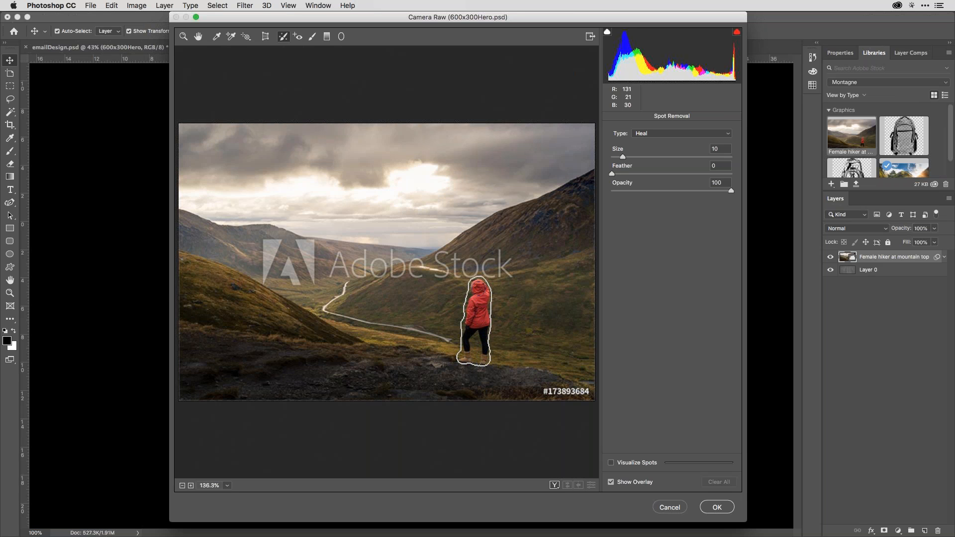
drag(485, 330, 475, 368)
drag(454, 305, 533, 327)
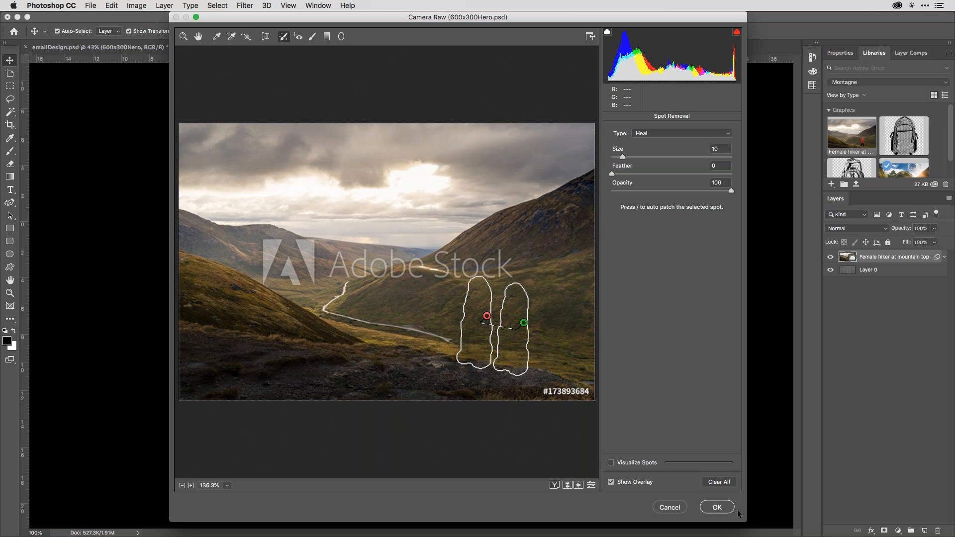
click(717, 507)
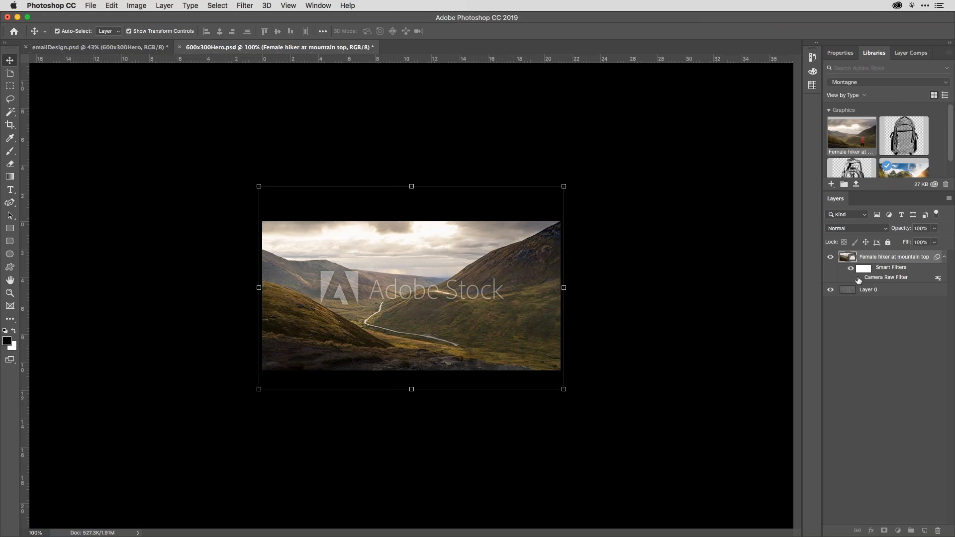
Toggle the Camera Raw smart filter's visibility to compare the image with and without the hiker, leaving it on
click(859, 278)
click(859, 278)
click(860, 280)
click(859, 279)
click(859, 280)
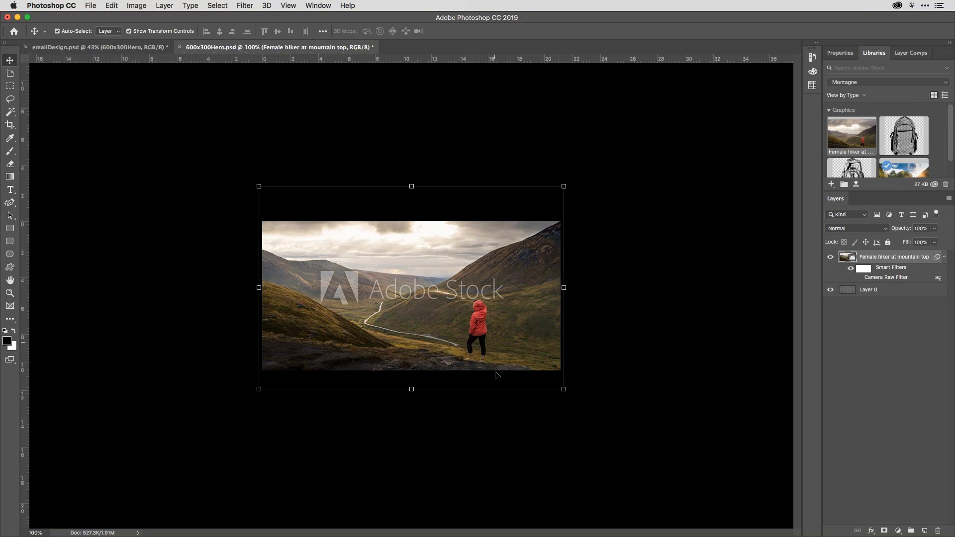
click(859, 280)
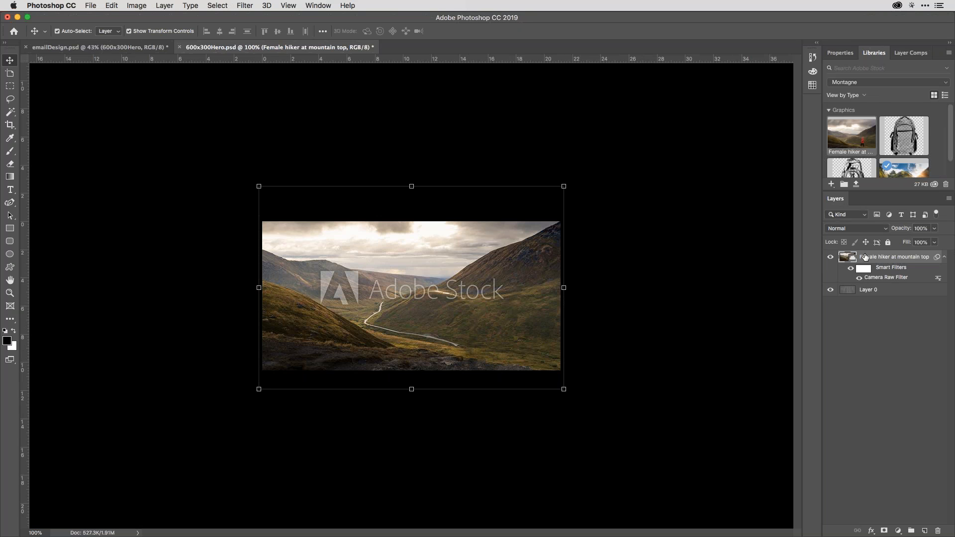
License the "Female hiker at mountain top" Adobe Stock image for the placed layer and show the Montagne library again
click(841, 55)
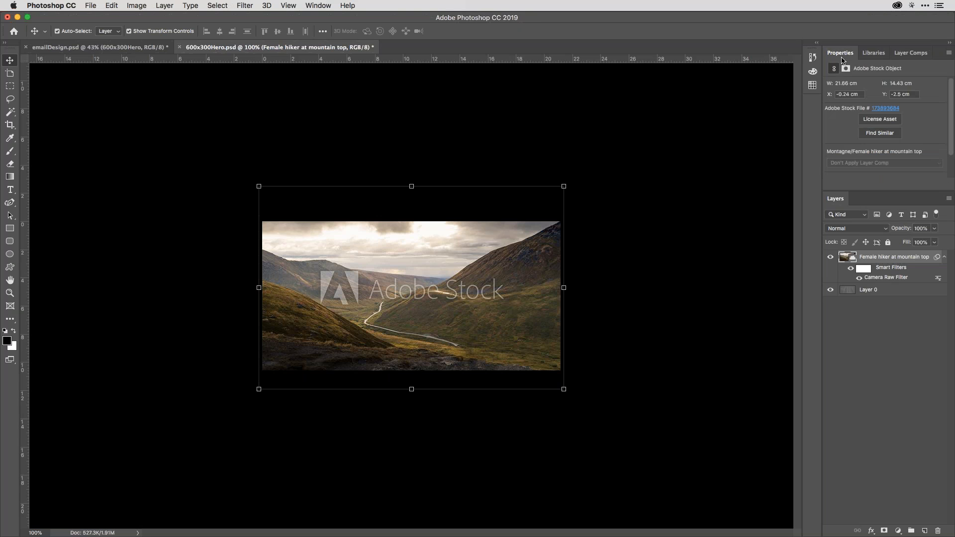
click(880, 120)
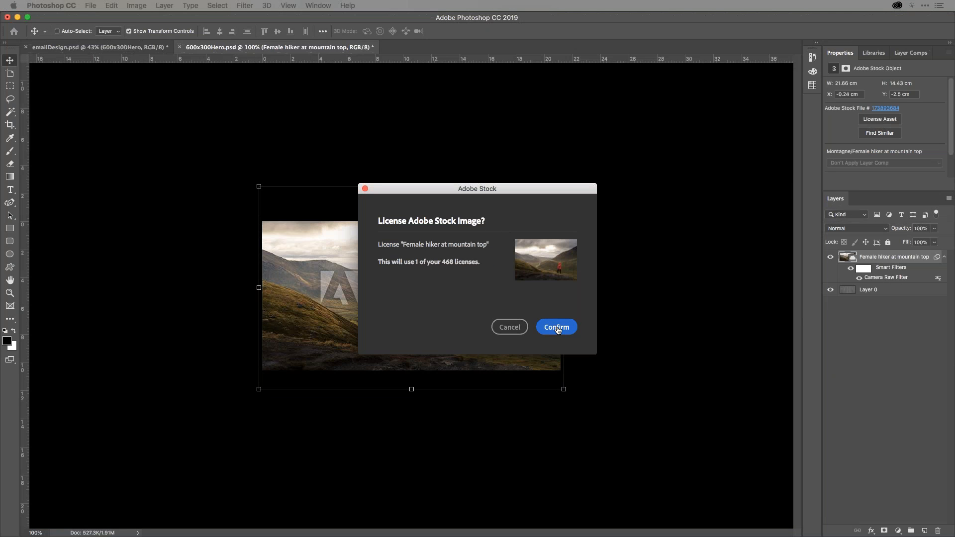
click(554, 329)
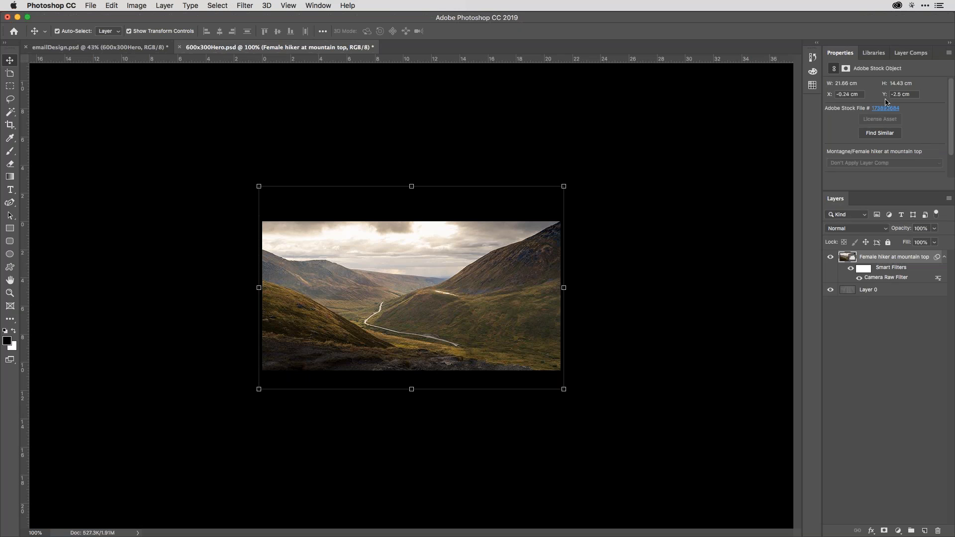
click(883, 56)
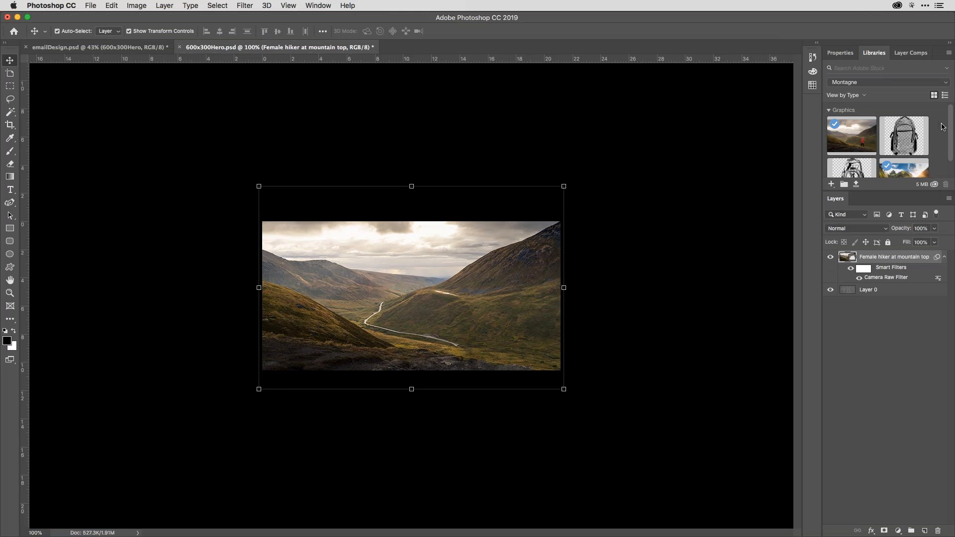
Place the Himalayan footpath image from the Montagne library over the hero, scaled to about 29.5% to cover the whole canvas
scroll(943, 126, down, 2)
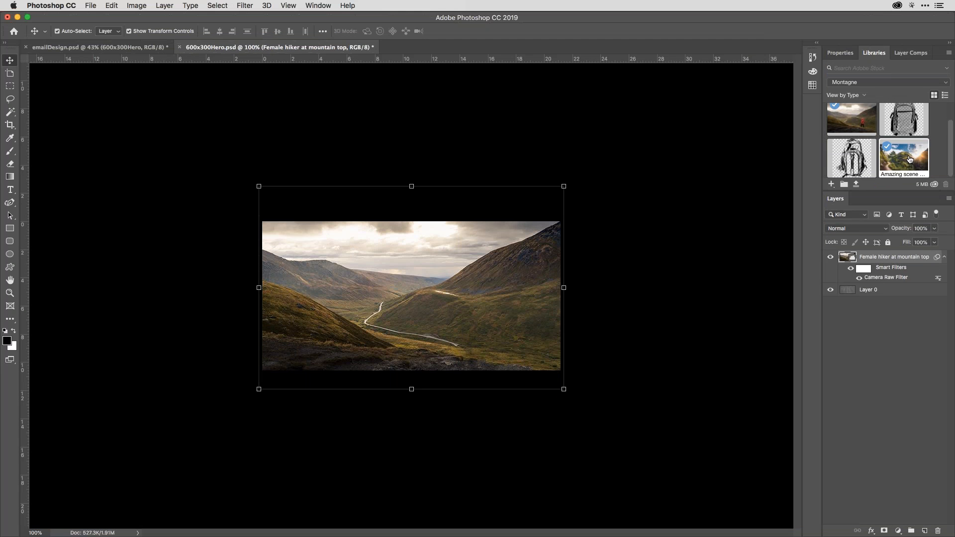
drag(908, 159, 404, 267)
drag(472, 271, 456, 289)
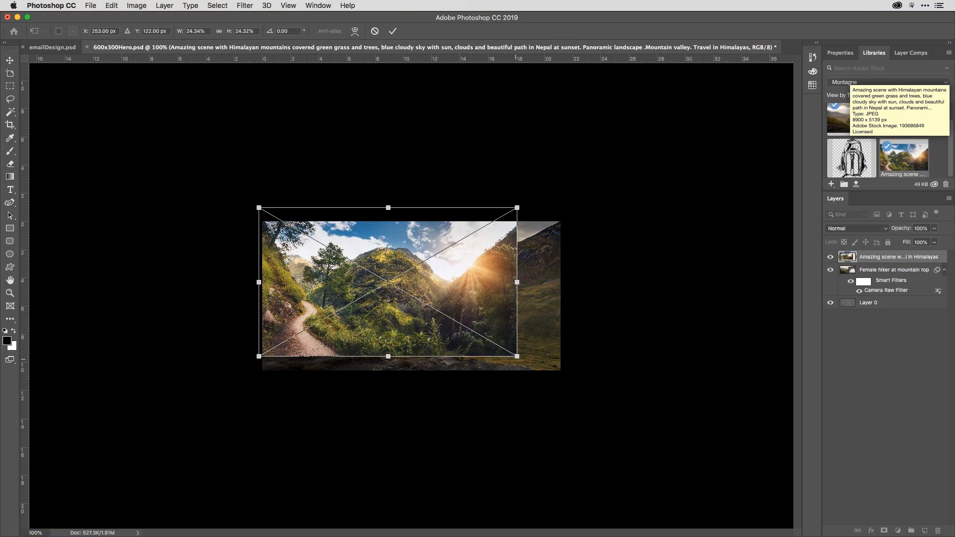
drag(517, 356, 521, 337)
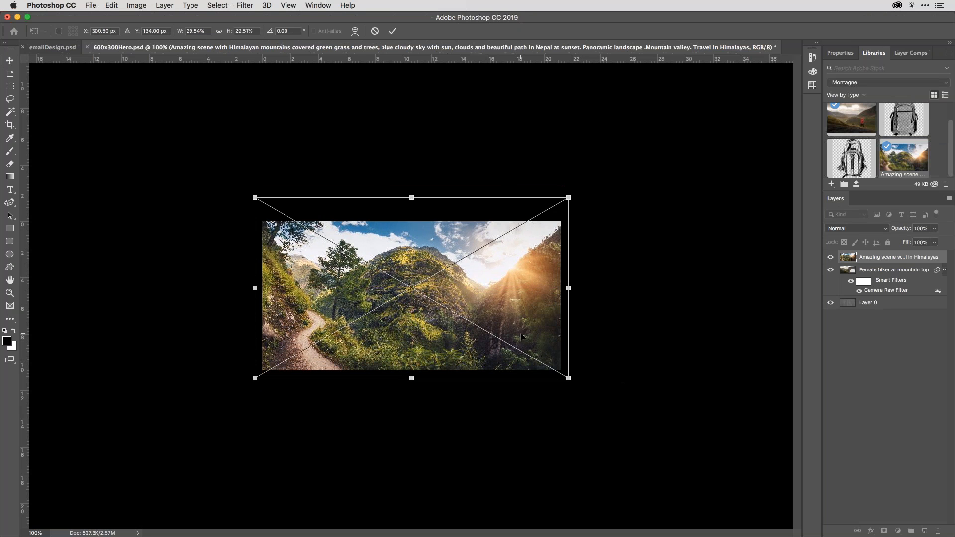
key(Return)
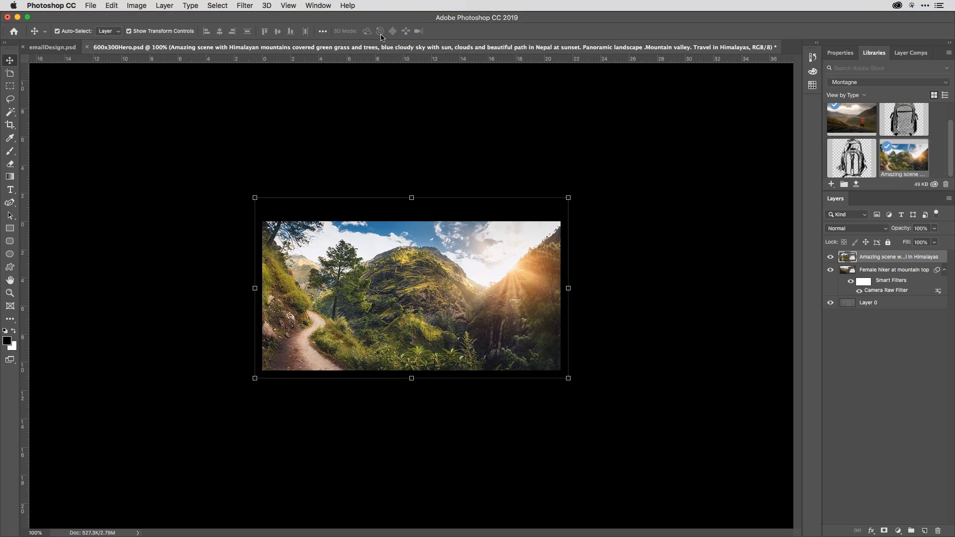
Show the Layer Comps panel, dock it as a collapsed icon beside the other panels and make the expanded panel taller
click(322, 5)
click(351, 199)
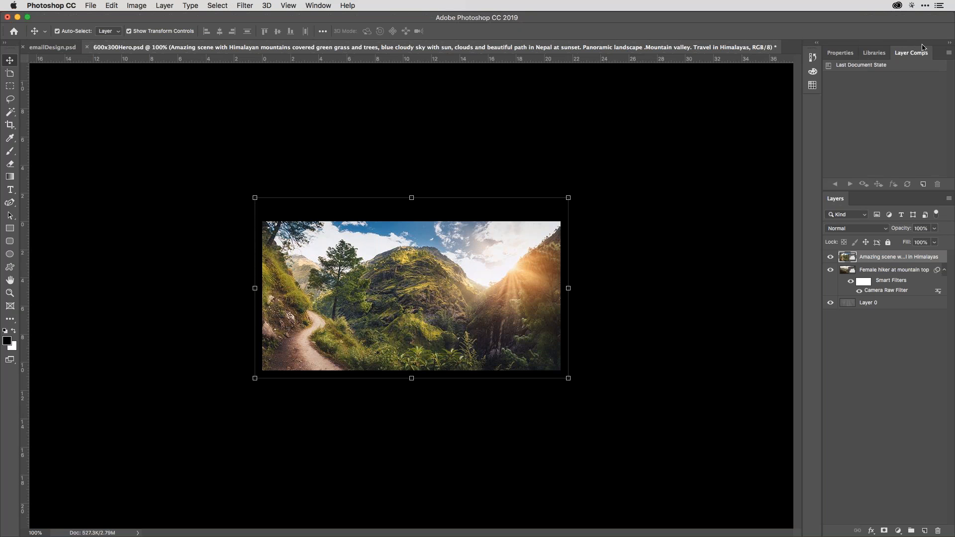
drag(911, 52, 812, 102)
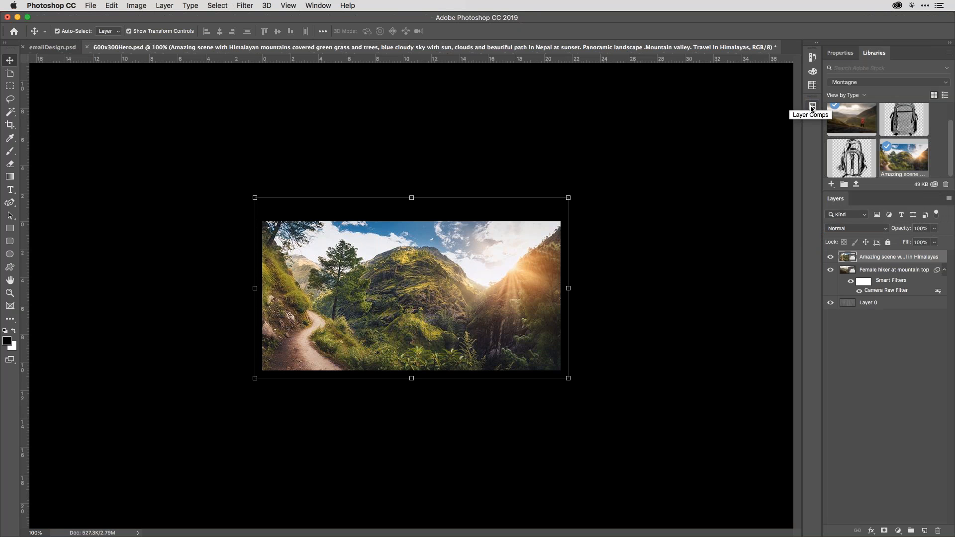
click(812, 106)
drag(739, 165, 739, 287)
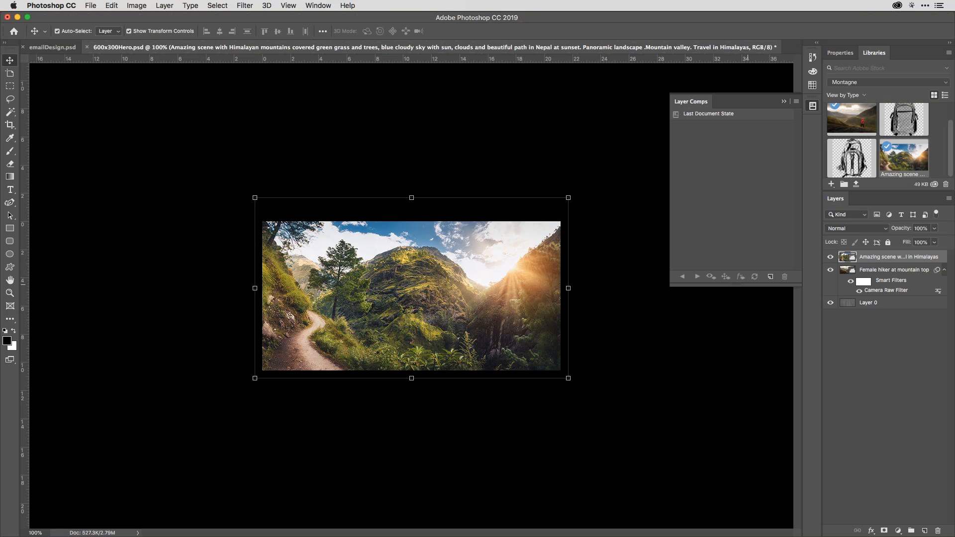
Hide both stock image layers so only Layer 0 shows, and save a visibility layer comp named "grey default"
click(830, 256)
click(830, 269)
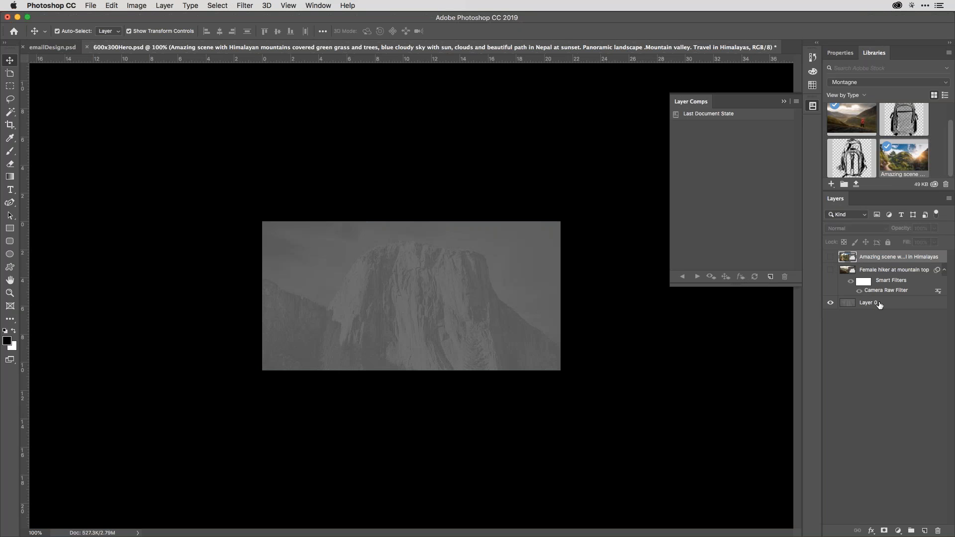
click(876, 303)
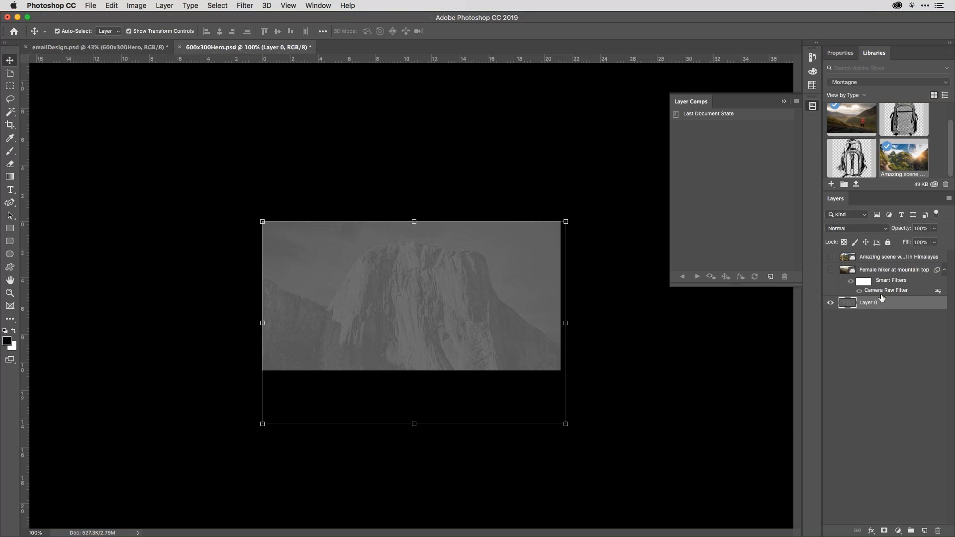
click(771, 276)
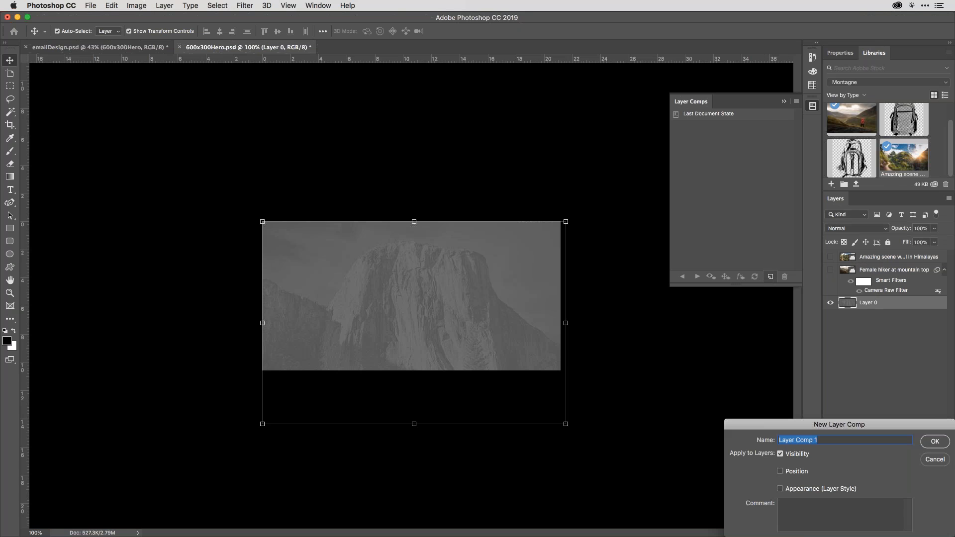
drag(917, 431, 756, 346)
text(grey default)
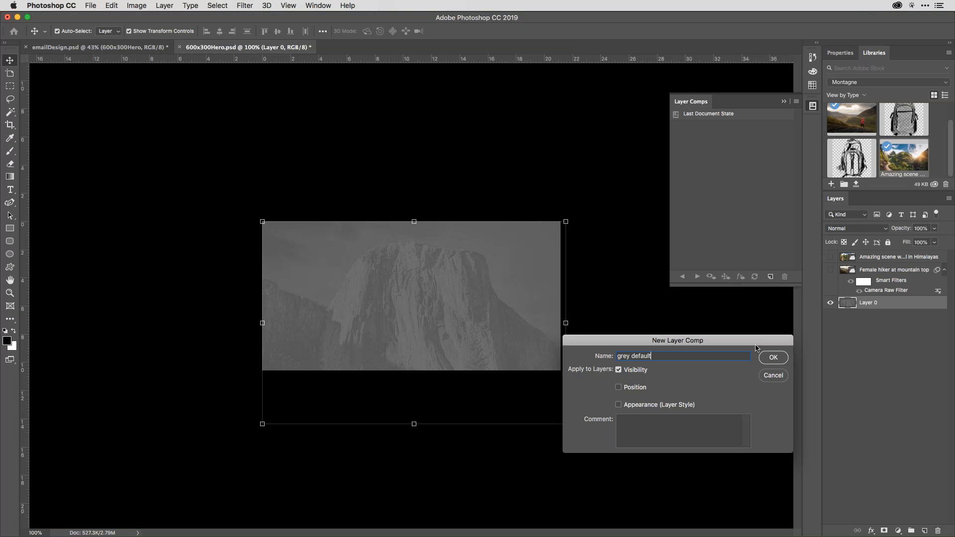
key(Return)
Show the "Female hiker at mountain top" layer and save a visibility layer comp named "hills"
click(830, 271)
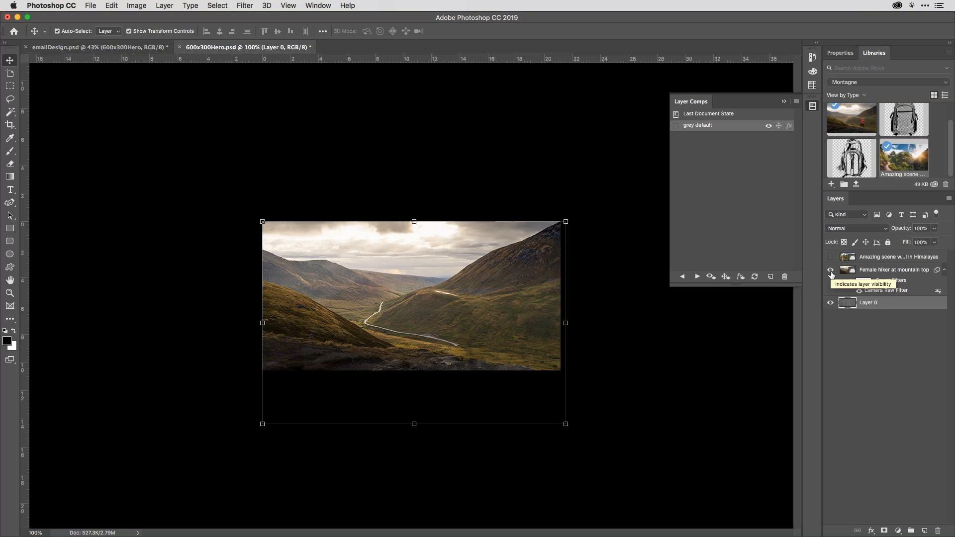
click(771, 277)
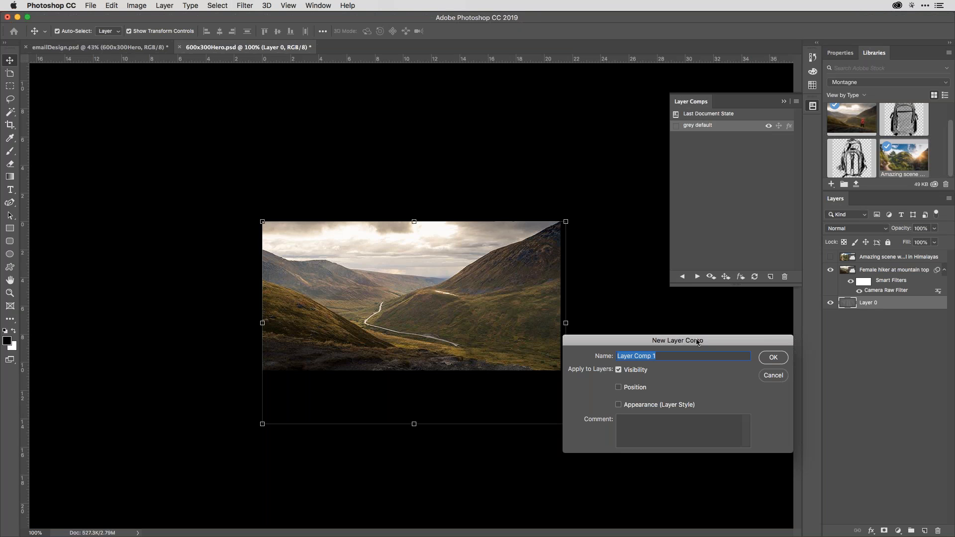
text(hills)
click(773, 358)
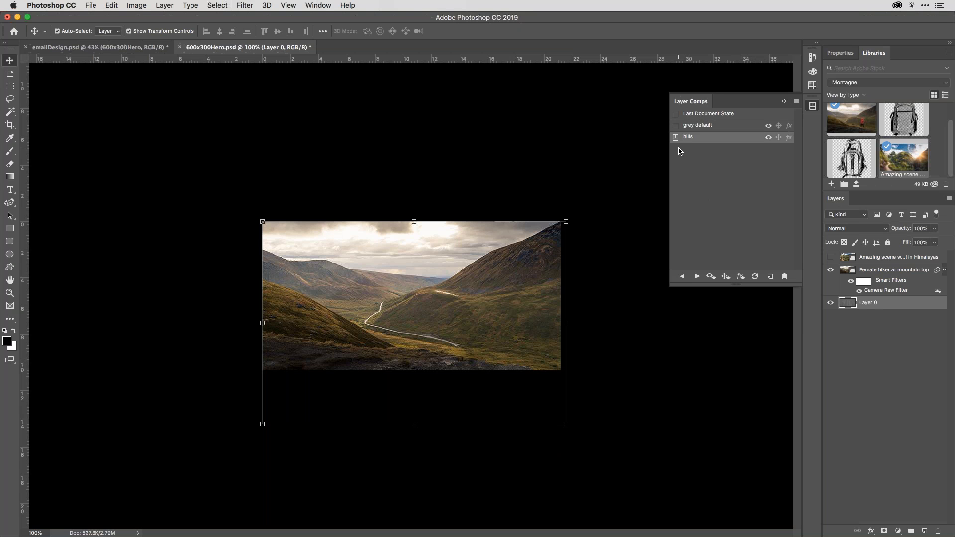
Show the "Amazing scene" Himalayas layer and save a visibility layer comp named "footpath"
click(830, 257)
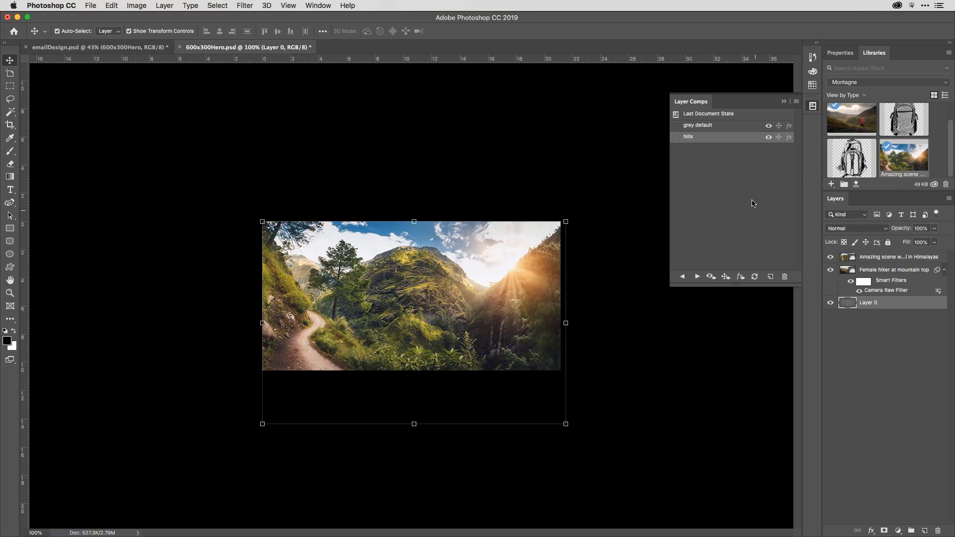
click(769, 276)
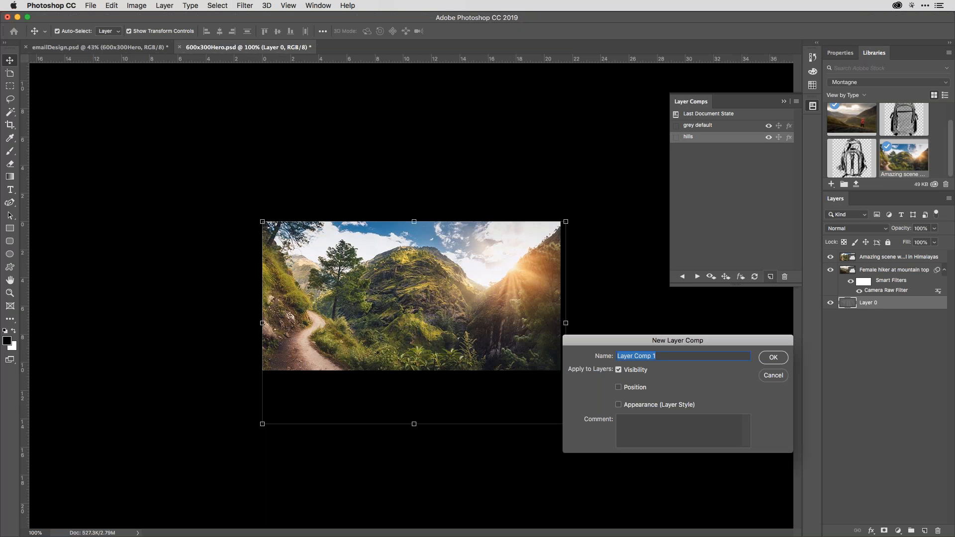
text(footpath)
key(Return)
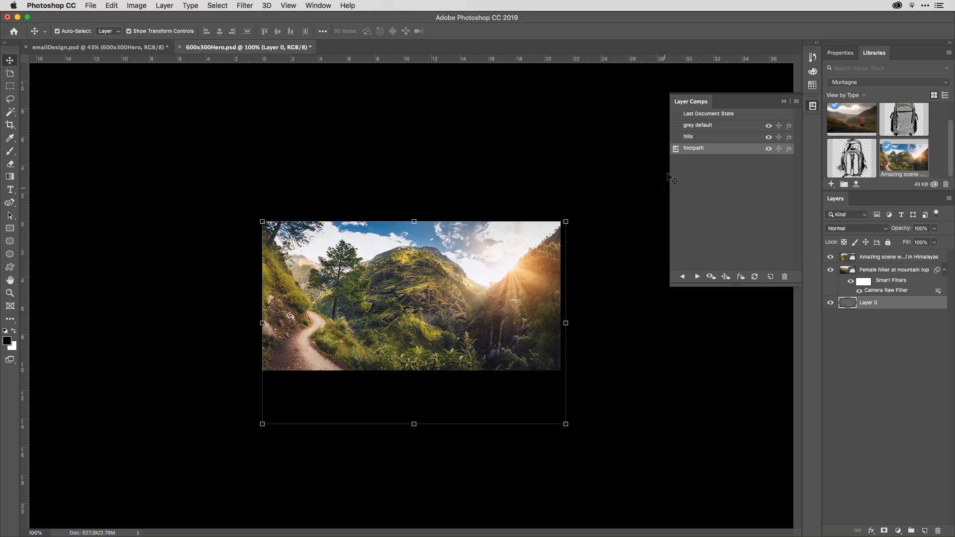
Cycle through the grey default, hills and footpath layer comps to compare them, leaving grey default applied and the panel collapsed
click(676, 125)
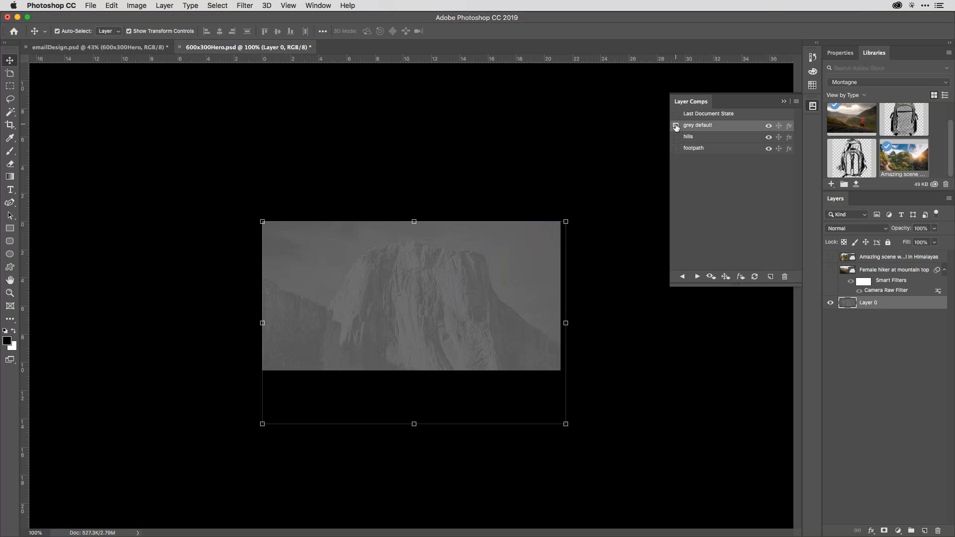
click(809, 106)
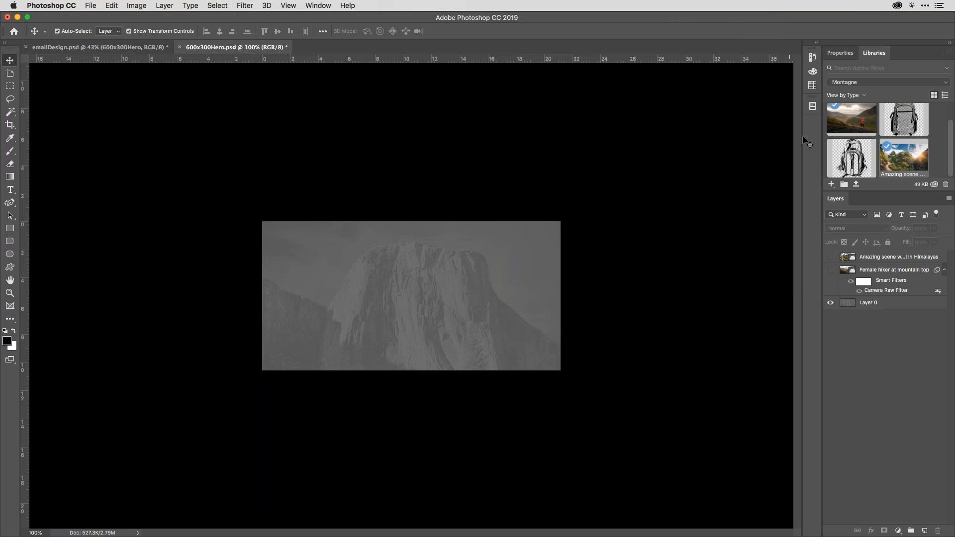
click(811, 106)
click(675, 137)
click(676, 148)
click(676, 126)
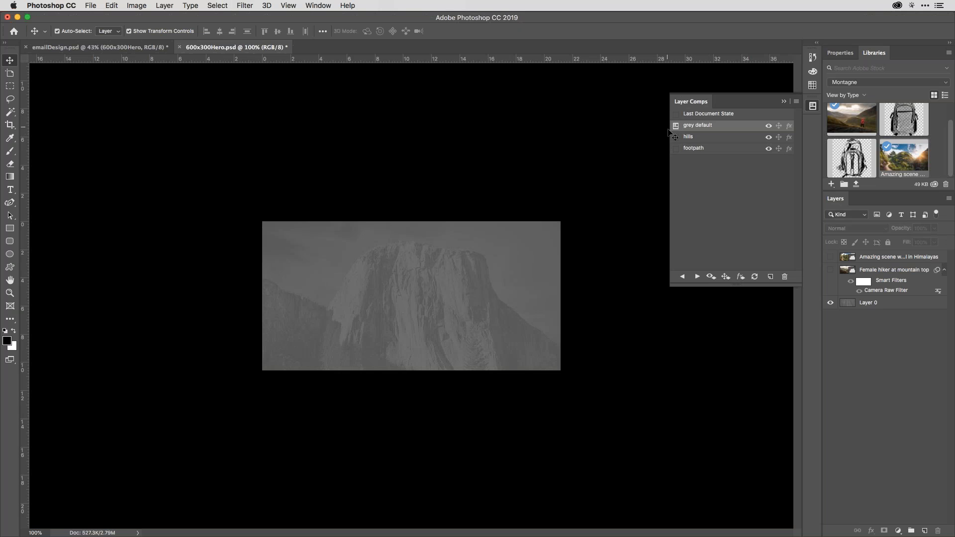
click(675, 137)
click(676, 149)
click(676, 125)
click(812, 106)
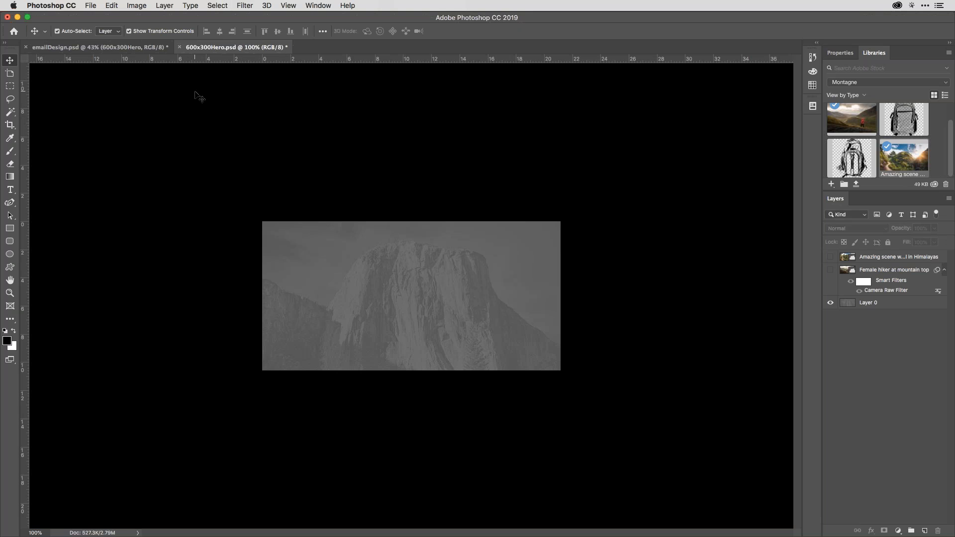
Save and close 600x300Hero.psd to return to the emailDesign.psd document
key(super+w)
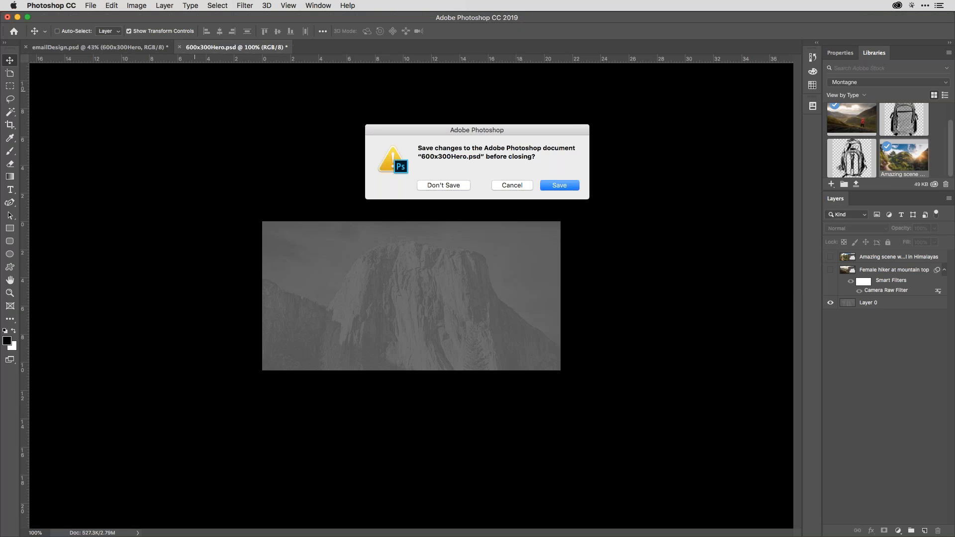
key(Return)
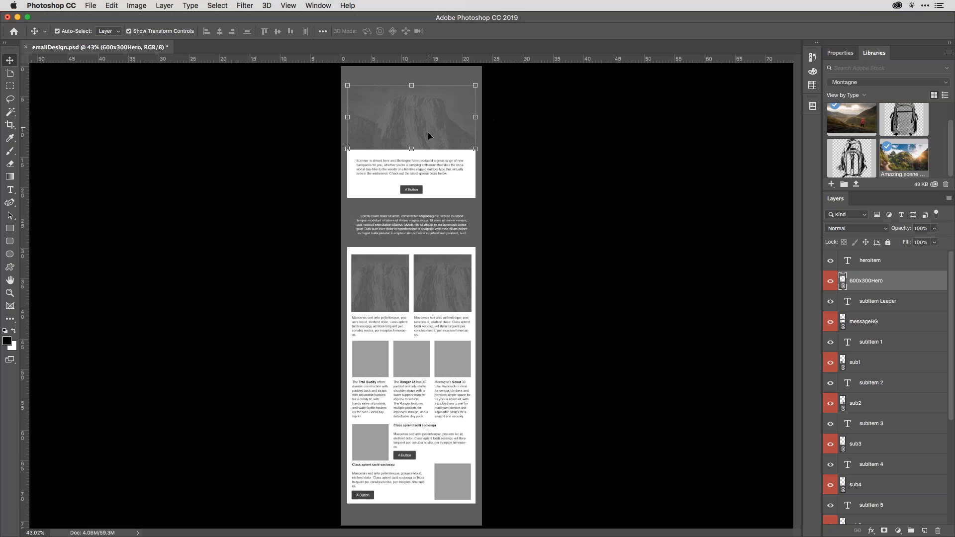
click(92, 5)
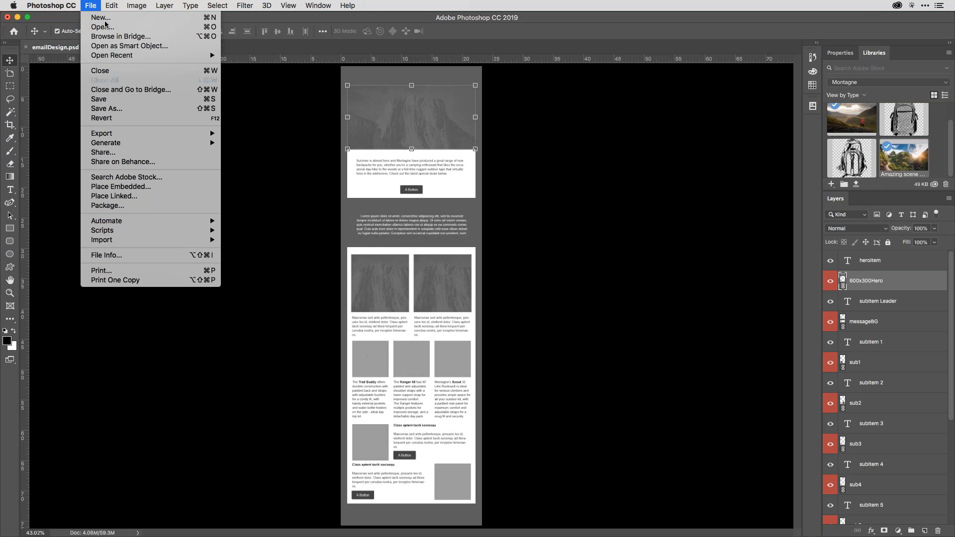
click(89, 5)
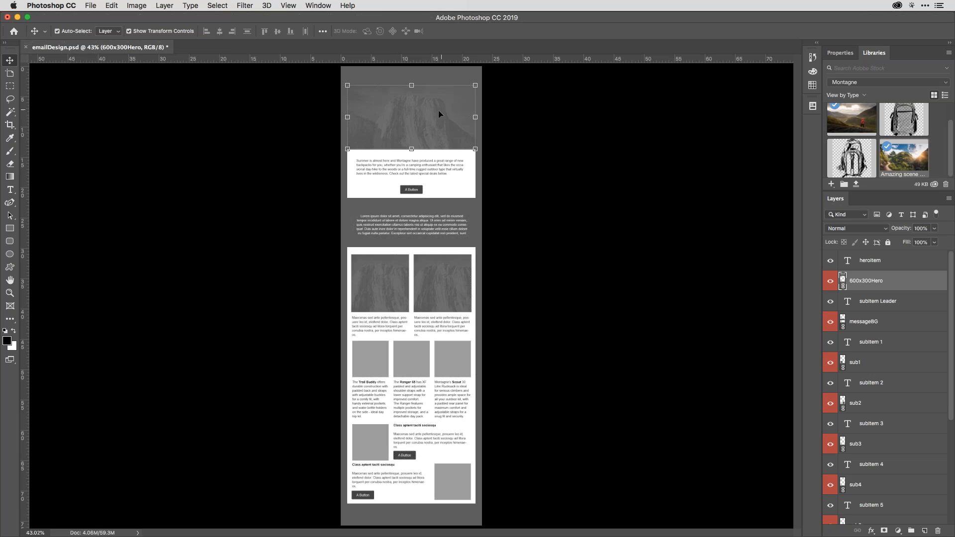
Preview the hills layer comp on the 600x300Hero linked smart object, and set it to the footpath comp instead
click(851, 55)
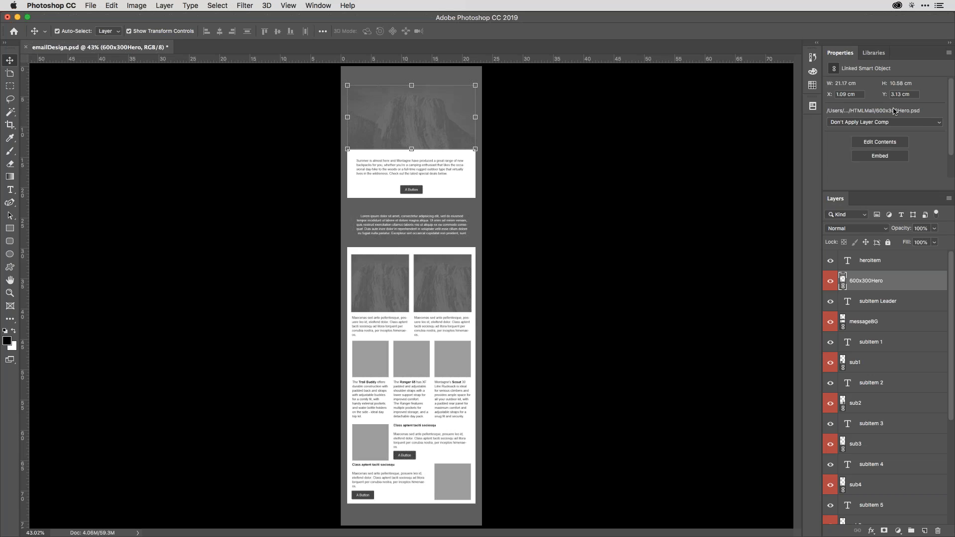
click(940, 125)
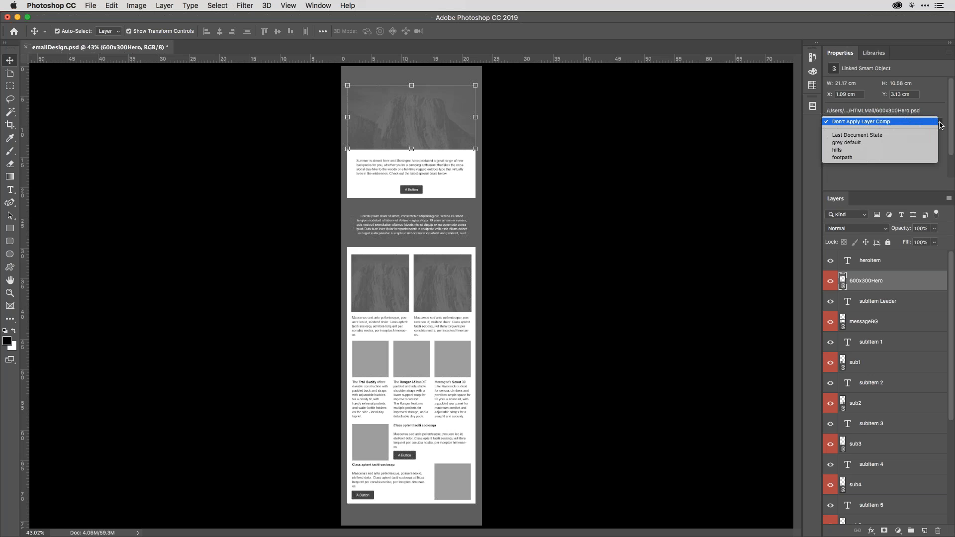
click(914, 150)
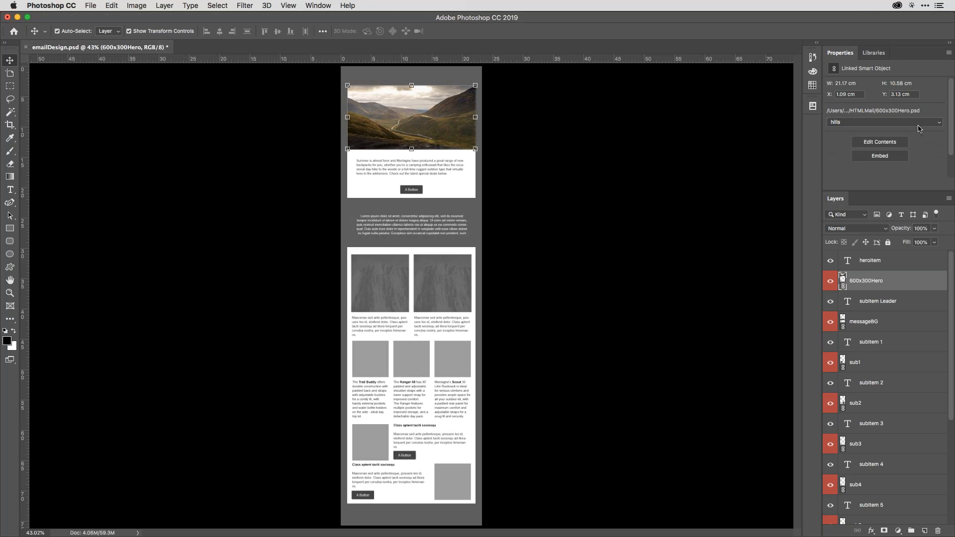
click(918, 125)
click(917, 129)
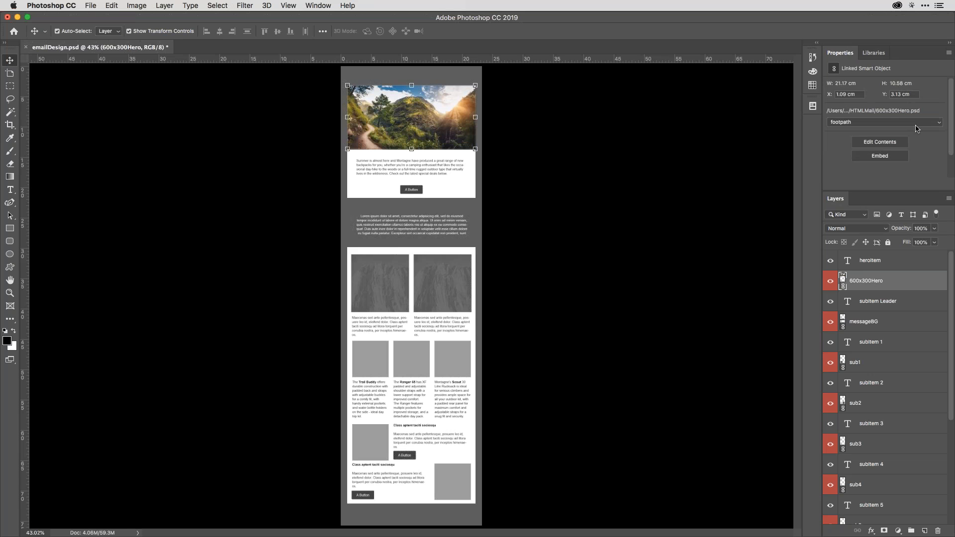
click(918, 128)
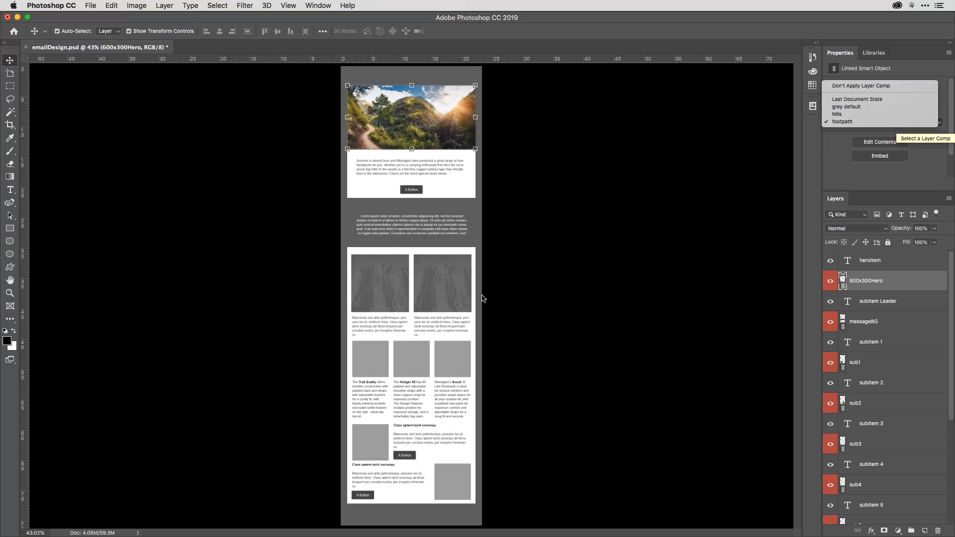
click(395, 279)
Select the sub1 linked smart object and set its layer comp to Last Document State
click(395, 280)
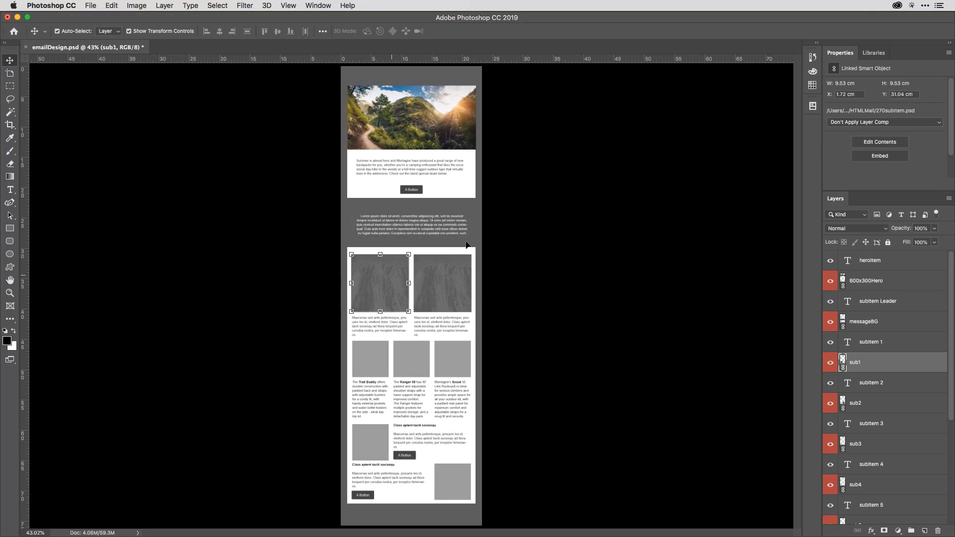
click(891, 122)
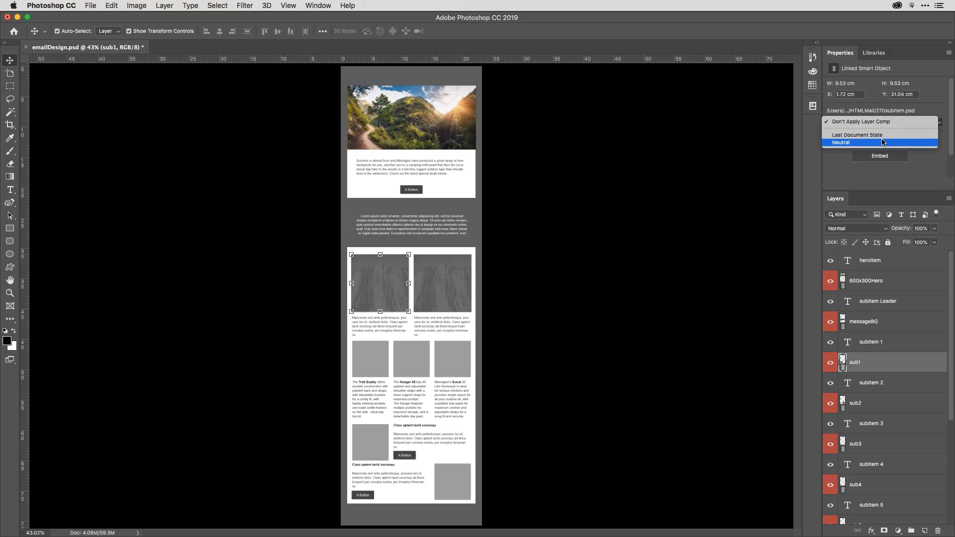
click(881, 135)
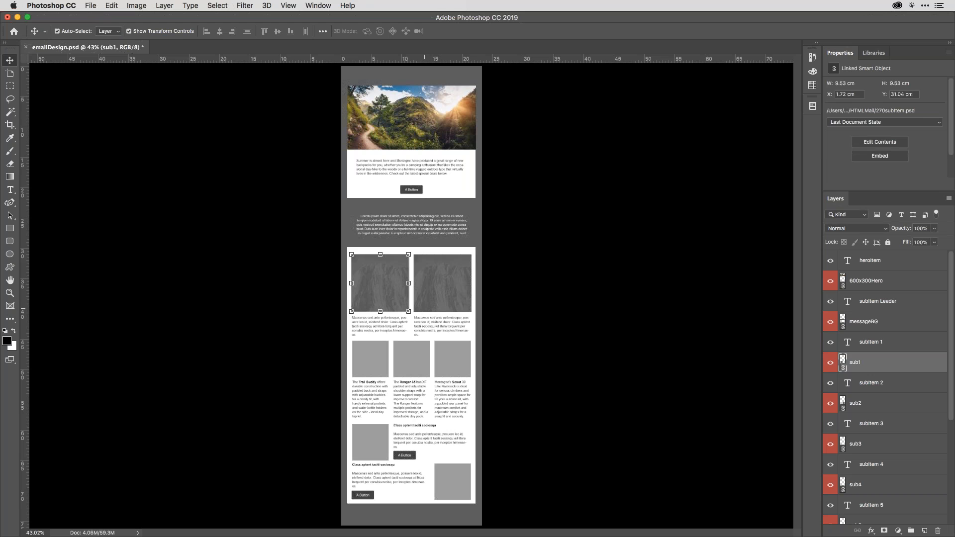
Set the layer comp of the sub3 linked smart object to Scout and of sub4 to Ranger
click(379, 358)
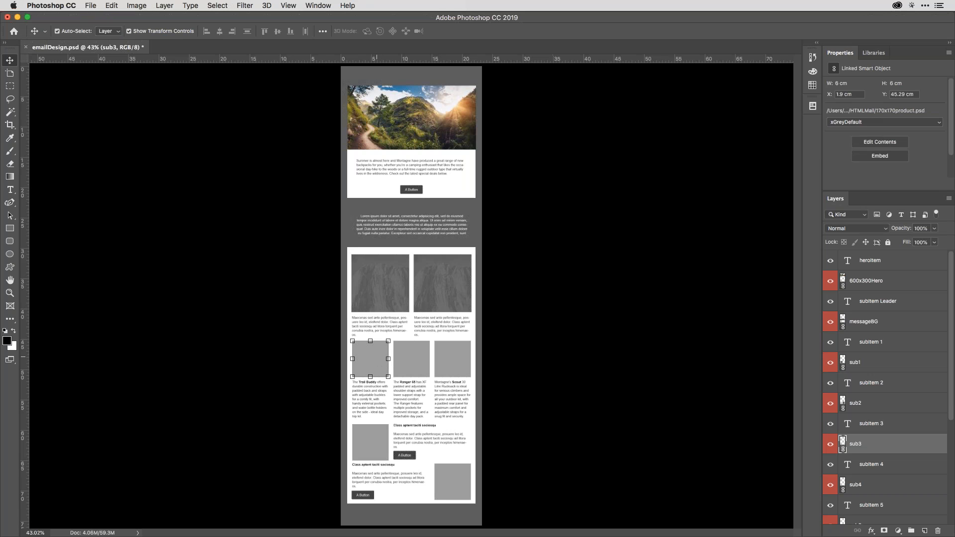
click(919, 124)
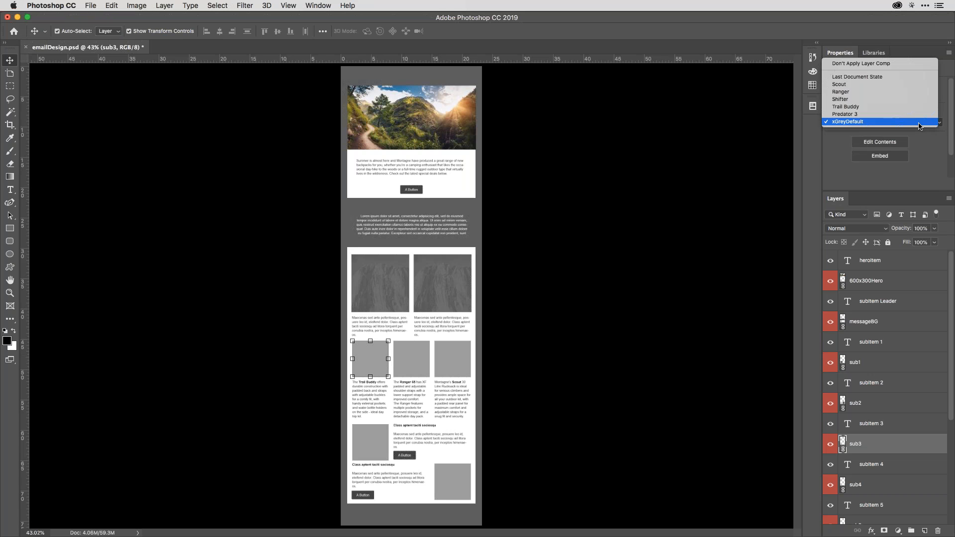
click(906, 86)
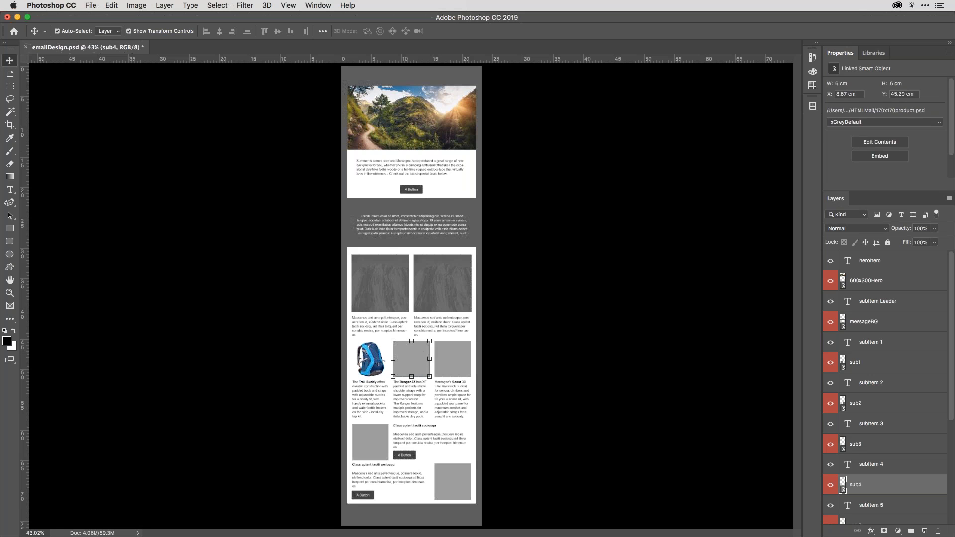
click(895, 124)
click(887, 92)
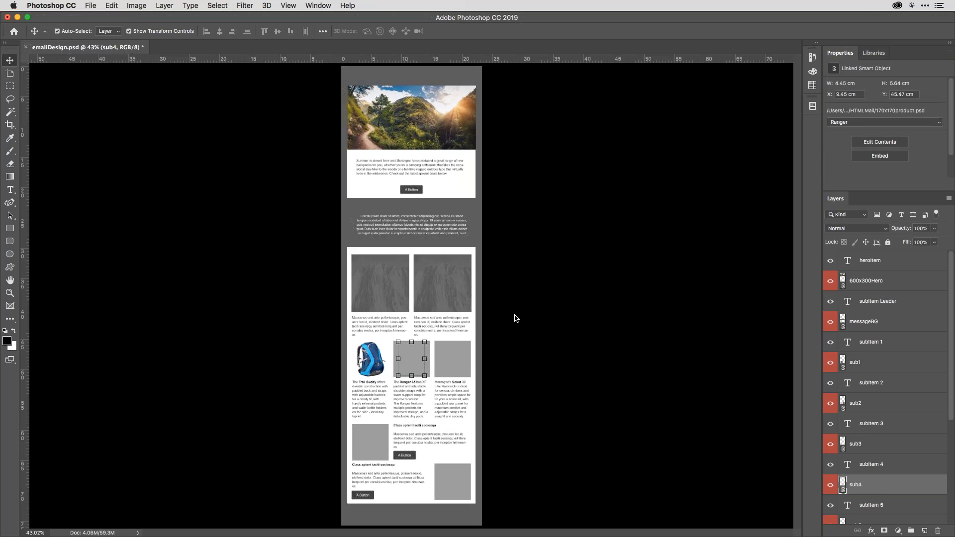
Set the layer comp of the sub5 linked smart object to Shifter and of sub6 to Trail Buddy
click(470, 354)
click(893, 123)
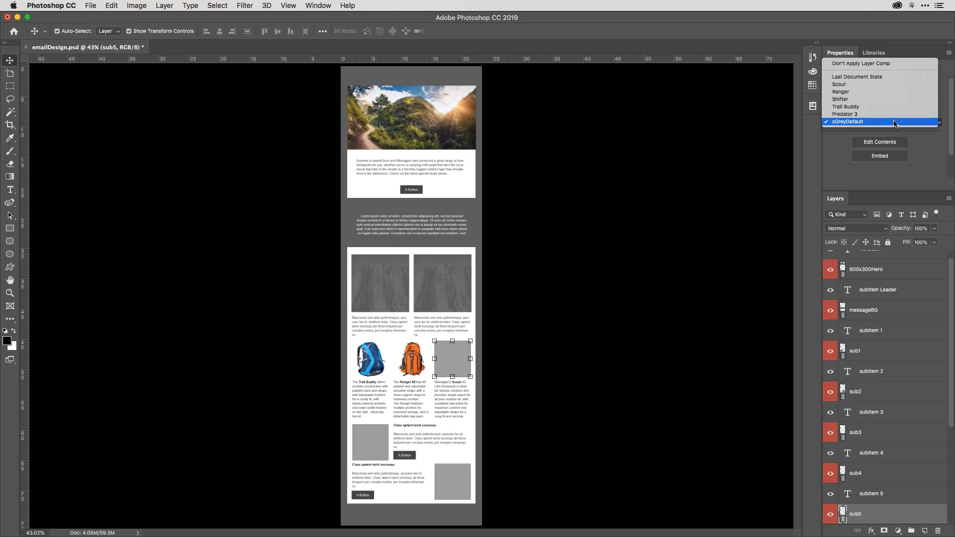
click(894, 99)
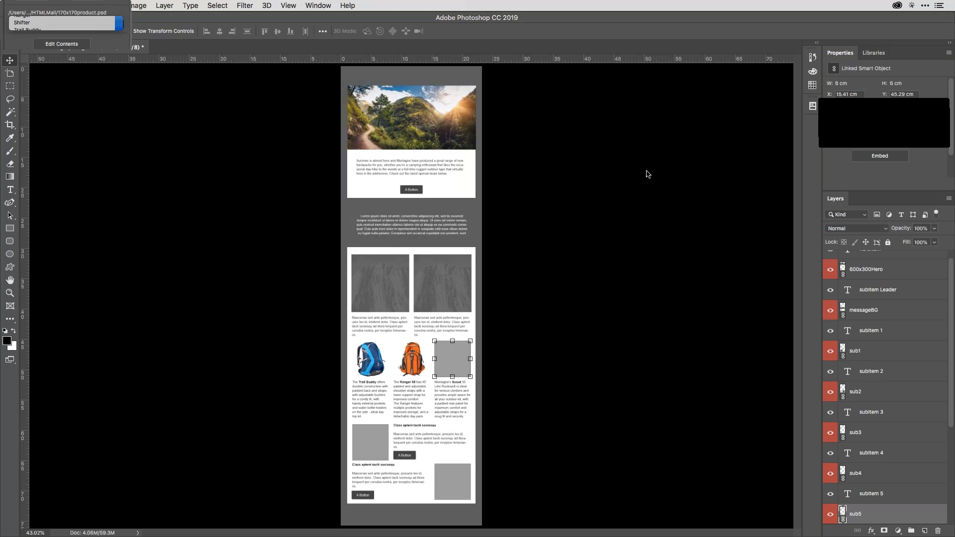
click(370, 445)
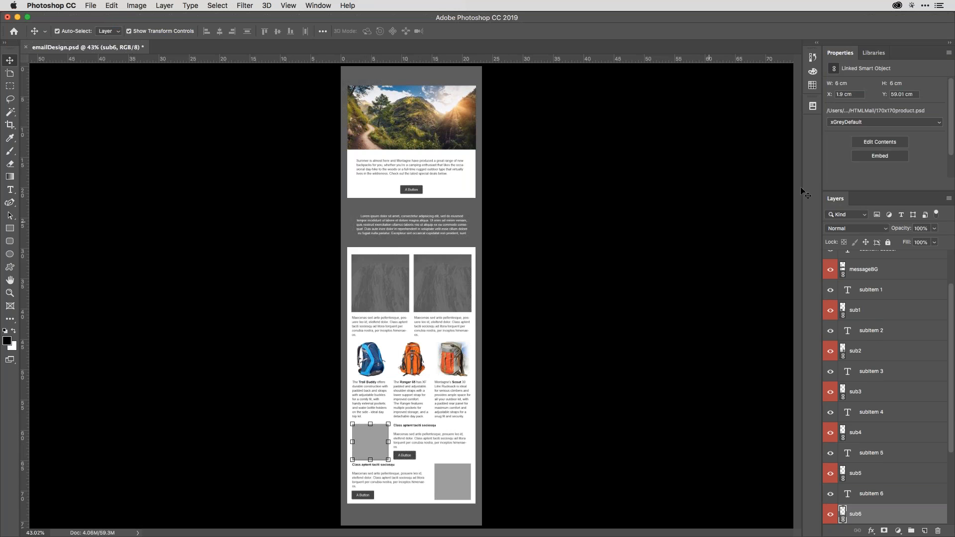
click(896, 122)
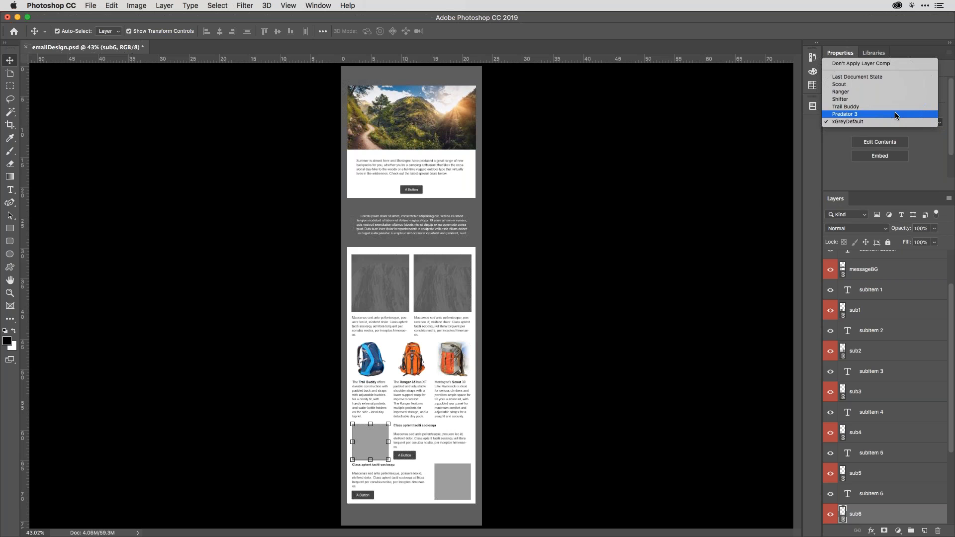
click(893, 107)
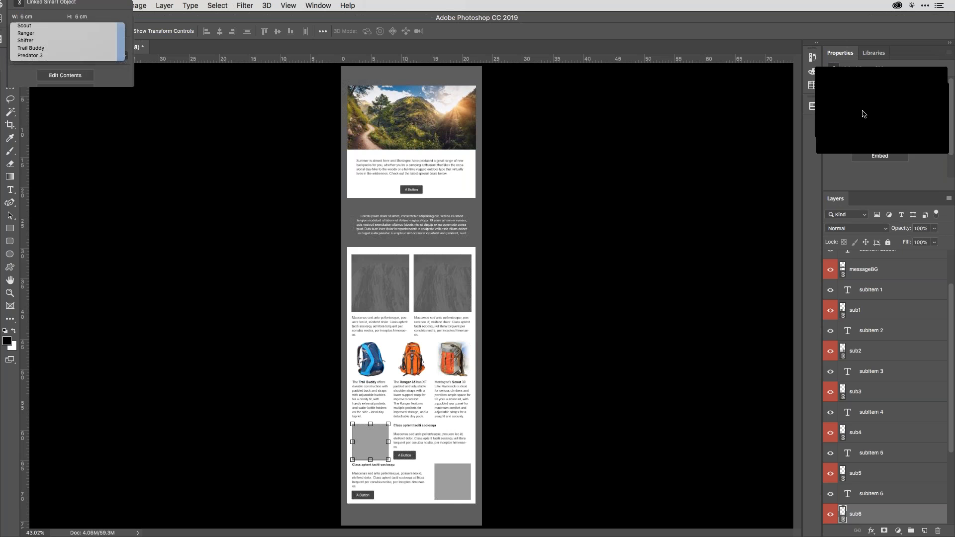
Set the sub7 linked smart object's layer comp to Predator 3 and deselect all layers
click(459, 481)
click(884, 125)
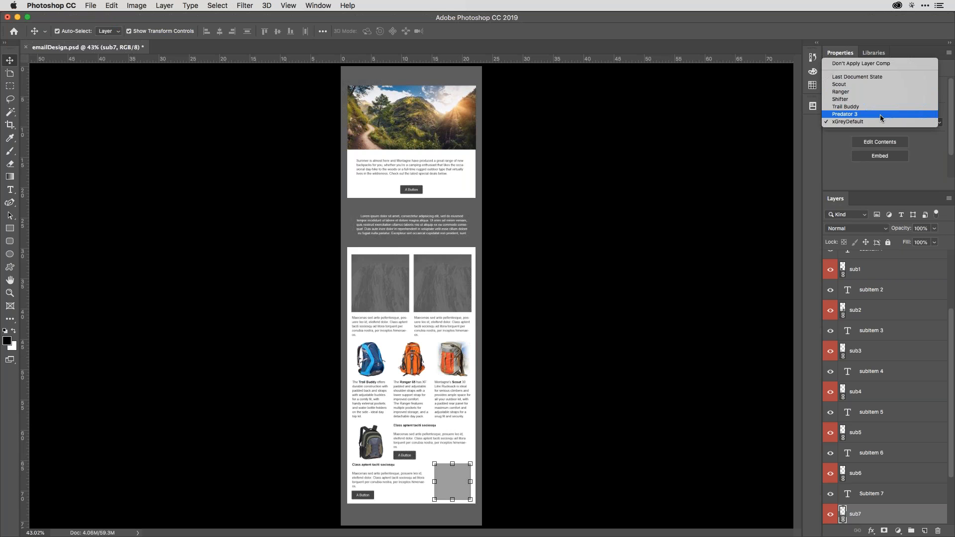
click(879, 115)
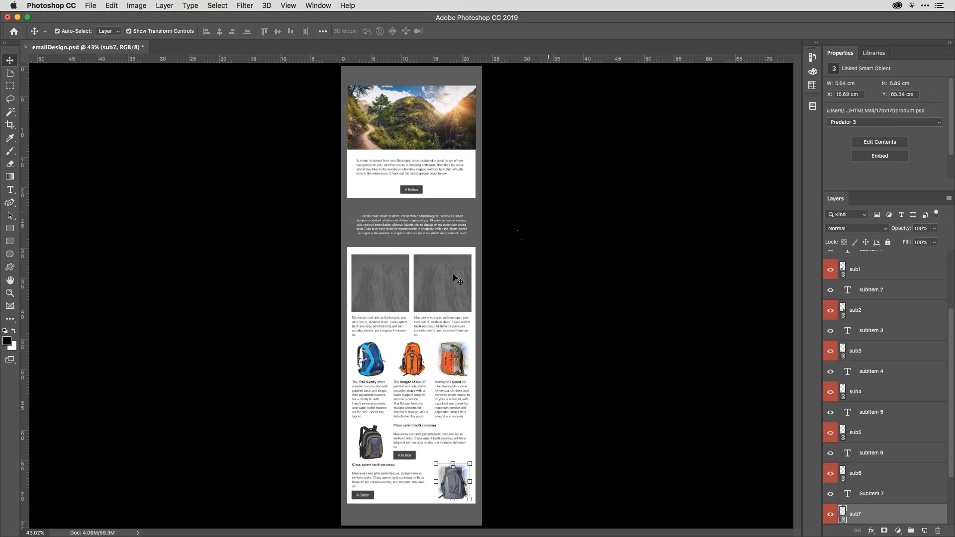
click(531, 374)
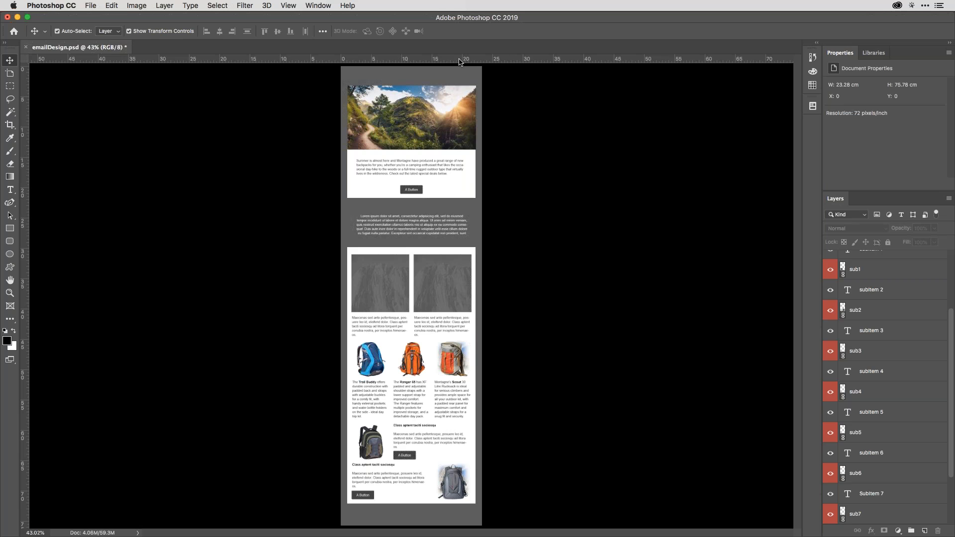
Try a horizontal guide along the hero section's lower edge and a vertical guide beside the email canvas, and undo both
drag(462, 59, 456, 199)
drag(25, 159, 332, 160)
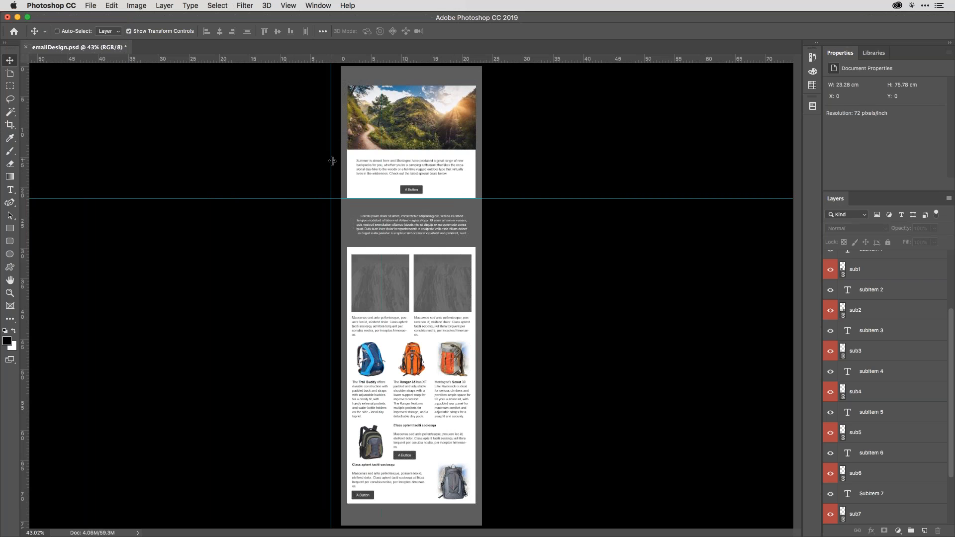
key(super+z)
key(super+z)
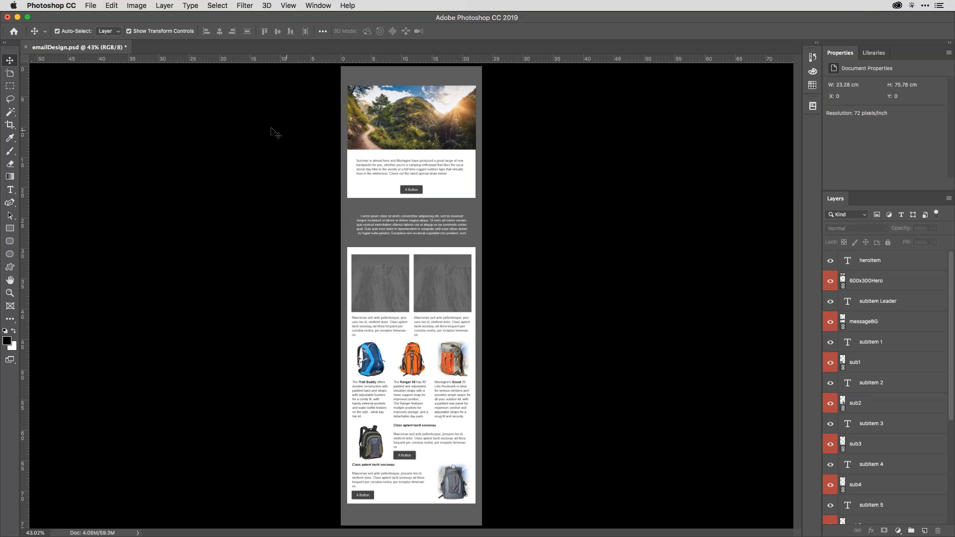
drag(427, 60, 478, 47)
key(alt)
key(alt)
Start a new guide layout based on the default eight columns and enable its margins
click(289, 5)
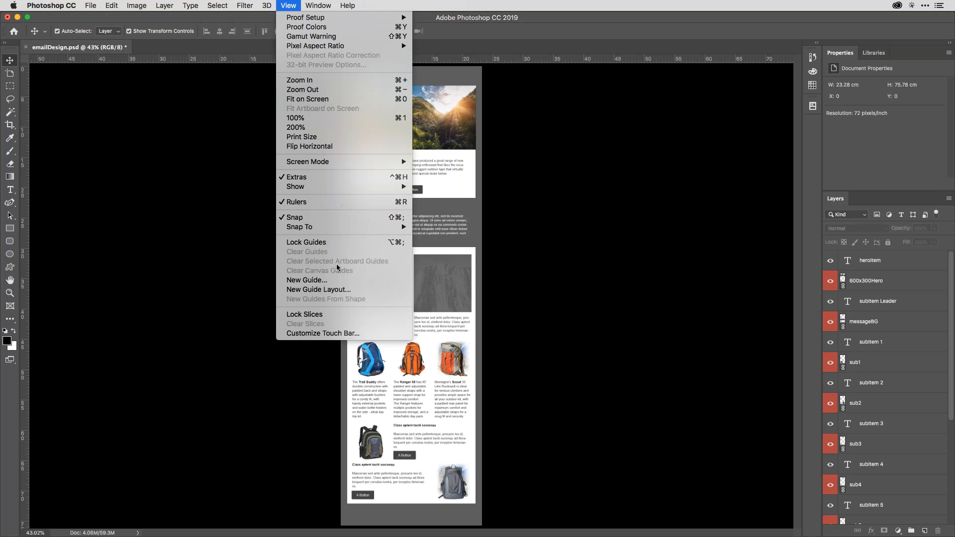
click(335, 291)
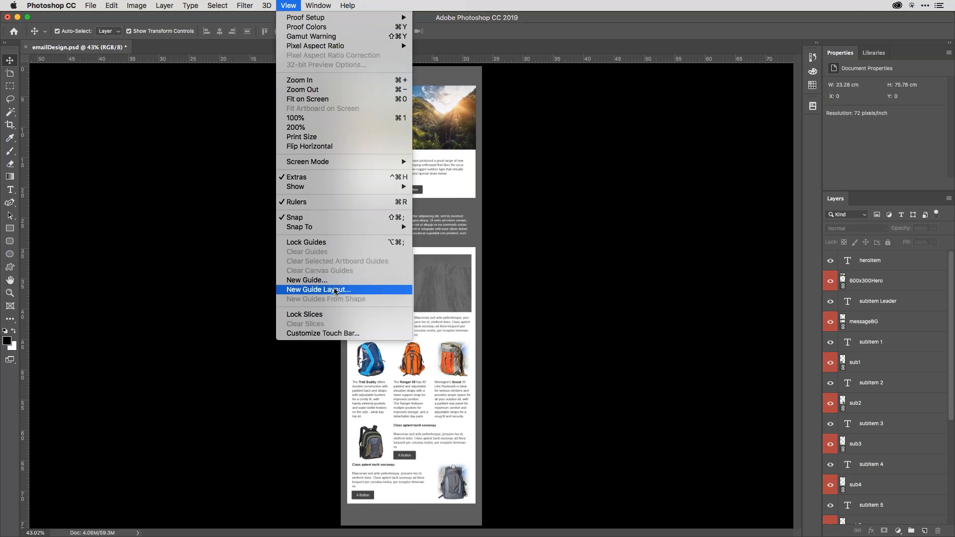
drag(885, 380, 655, 157)
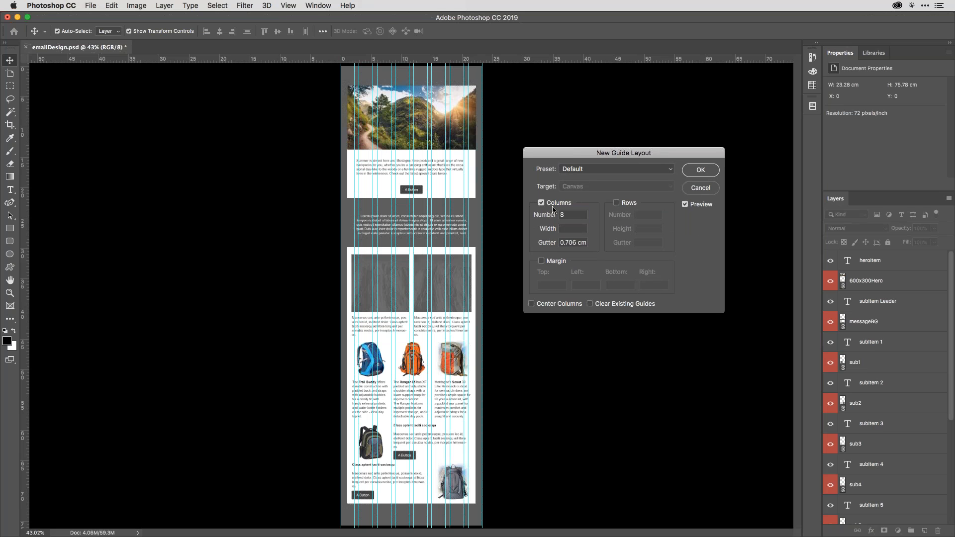
click(541, 261)
click(541, 261)
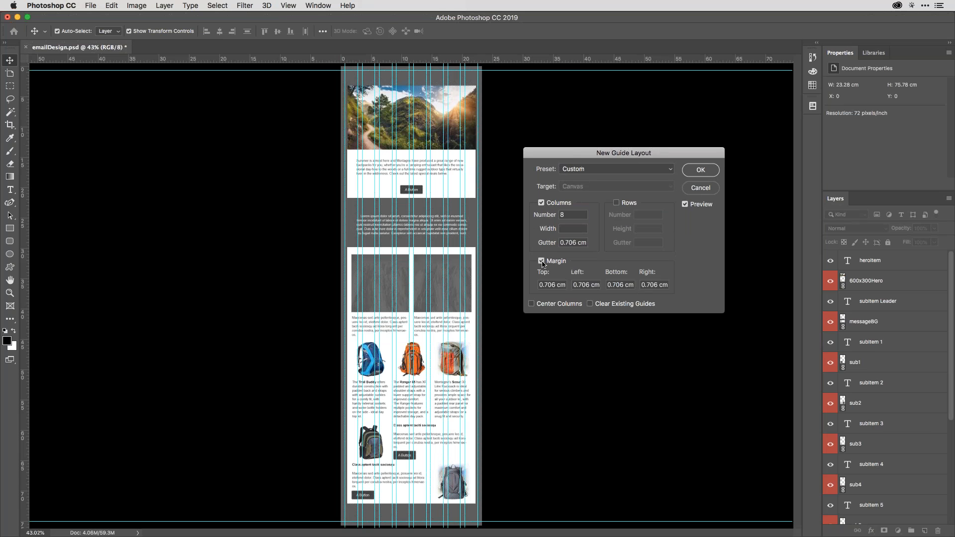
Nudge the guide layout's top margin to -0.294 cm
double_click(556, 285)
key(Up)
key(Up)
key(Down)
key(Down)
key(Down)
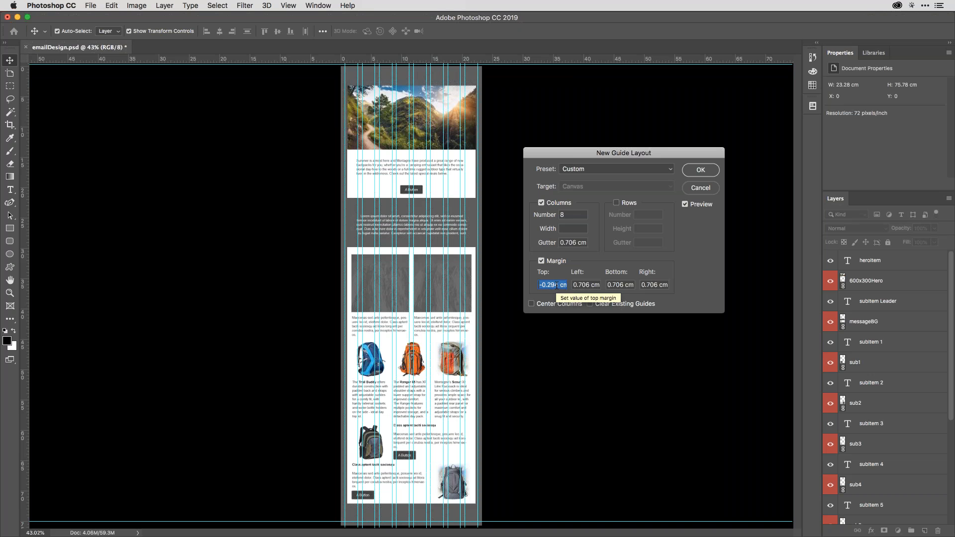
Set the guide layout's left margin to 20 px, with preview on, and try a new right margin
double_click(624, 286)
double_click(584, 286)
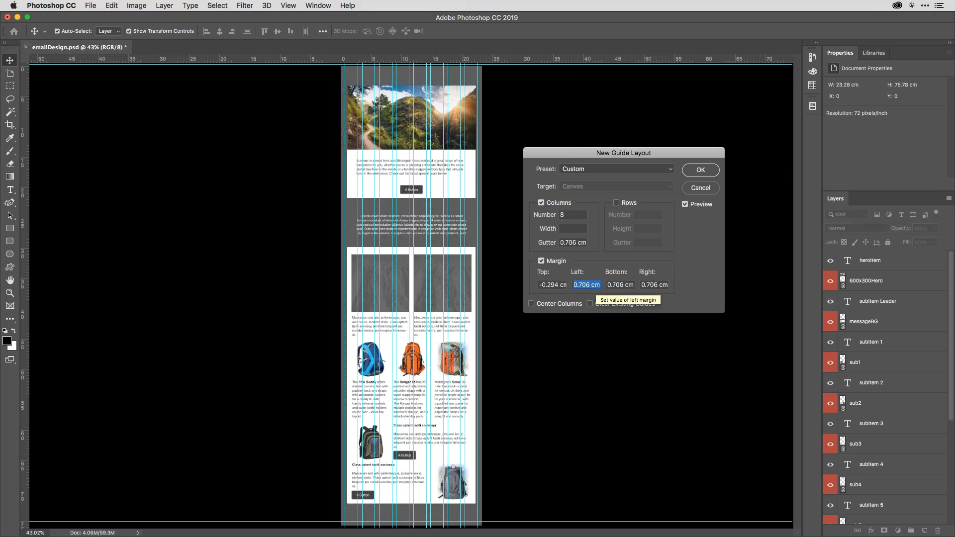
text(20)
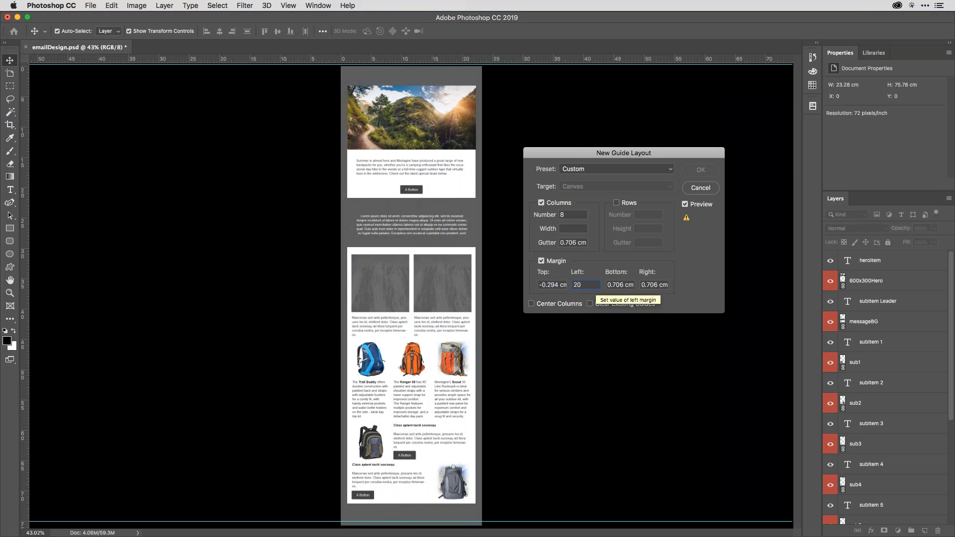
text(px)
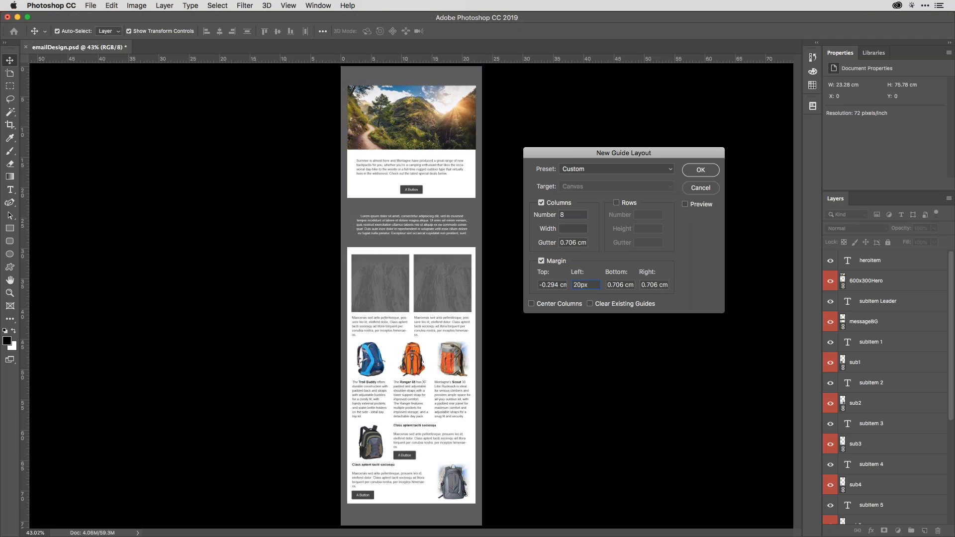
key(Tab)
click(655, 286)
click(686, 205)
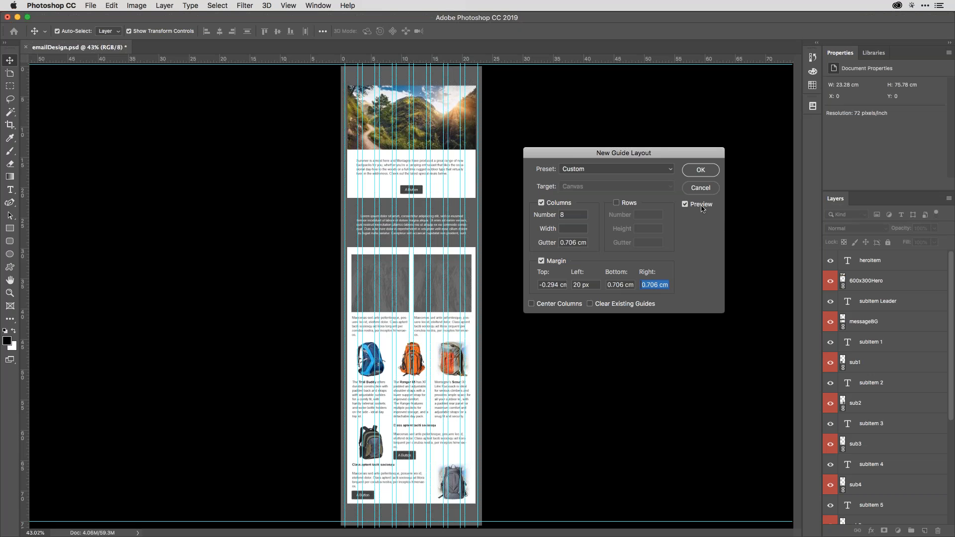
text(pp)
Preview the 12 Column, 24 Column and 8 Column guide presets, and cancel the guide layout
click(599, 170)
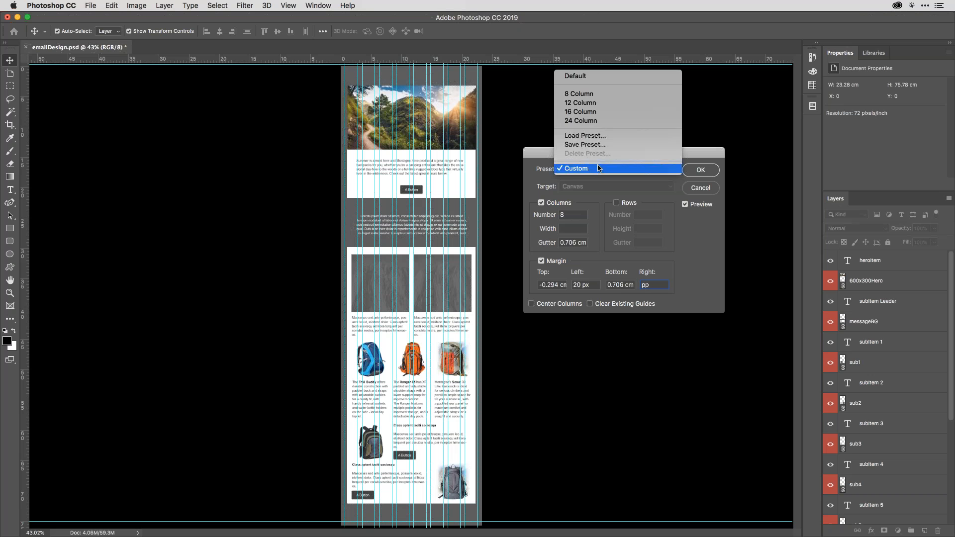
click(604, 104)
click(546, 185)
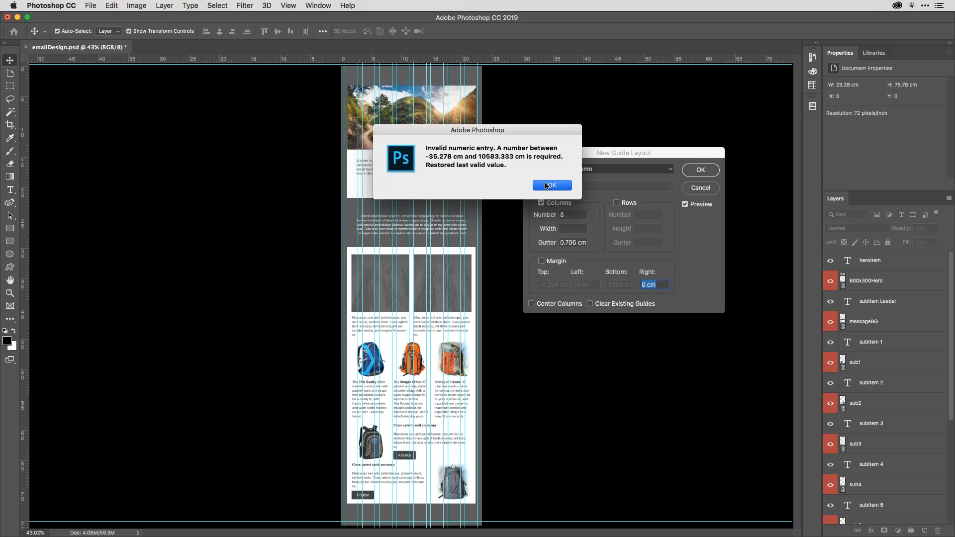
click(629, 170)
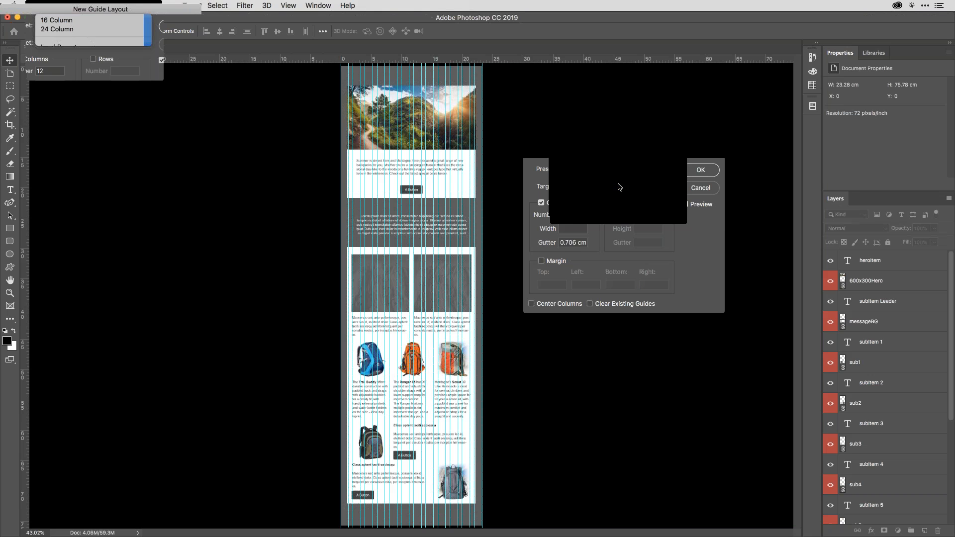
click(623, 169)
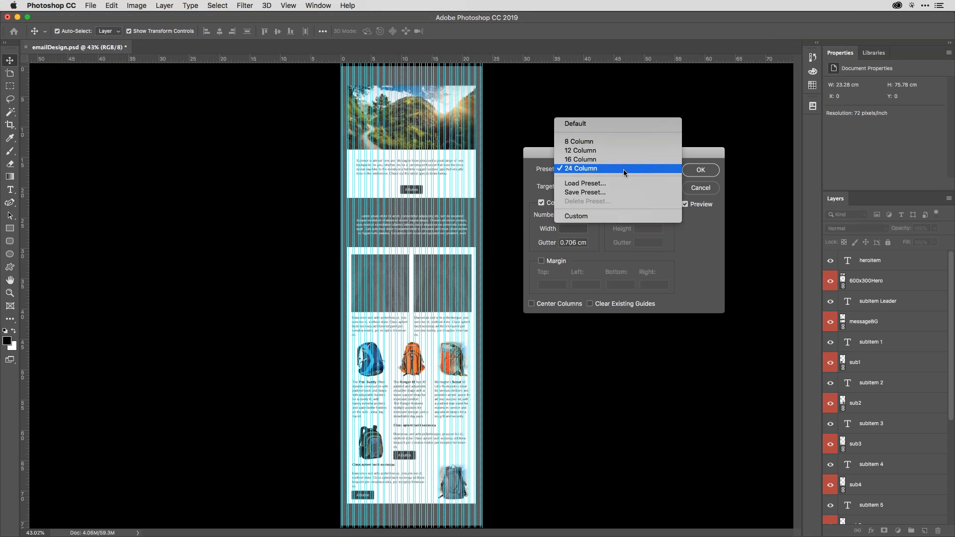
click(616, 142)
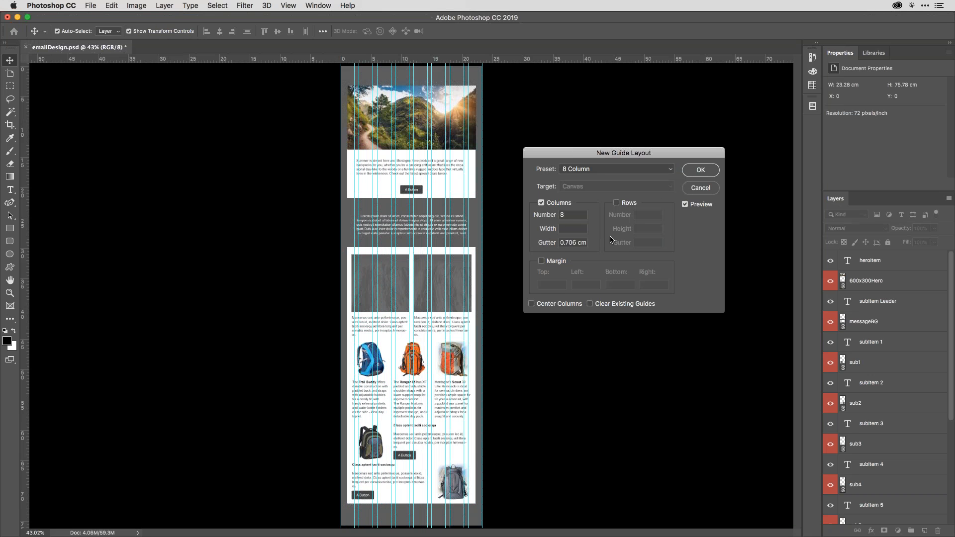
click(701, 188)
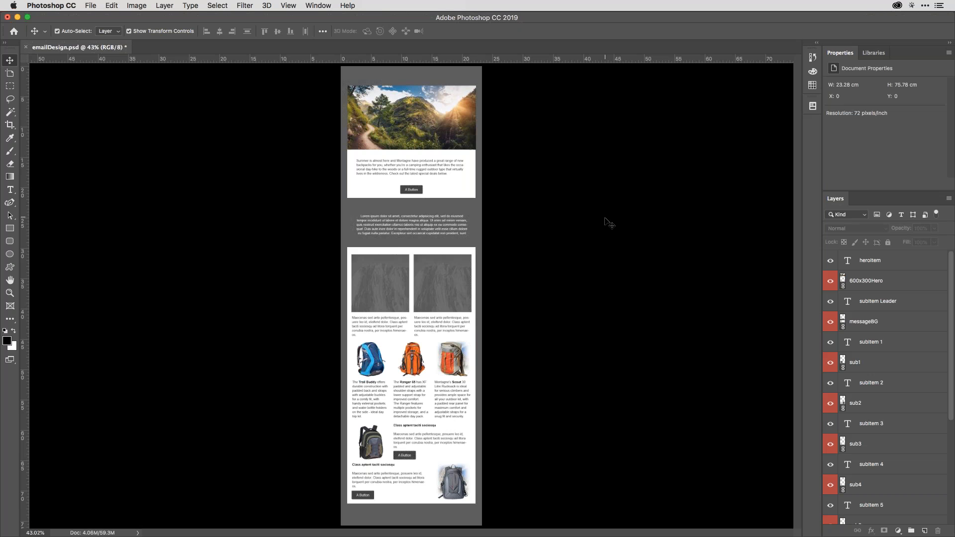
Save the emailDesign.psd document and switch to the eatsAppStartBenQ project in Adobe XD
key(super+s)
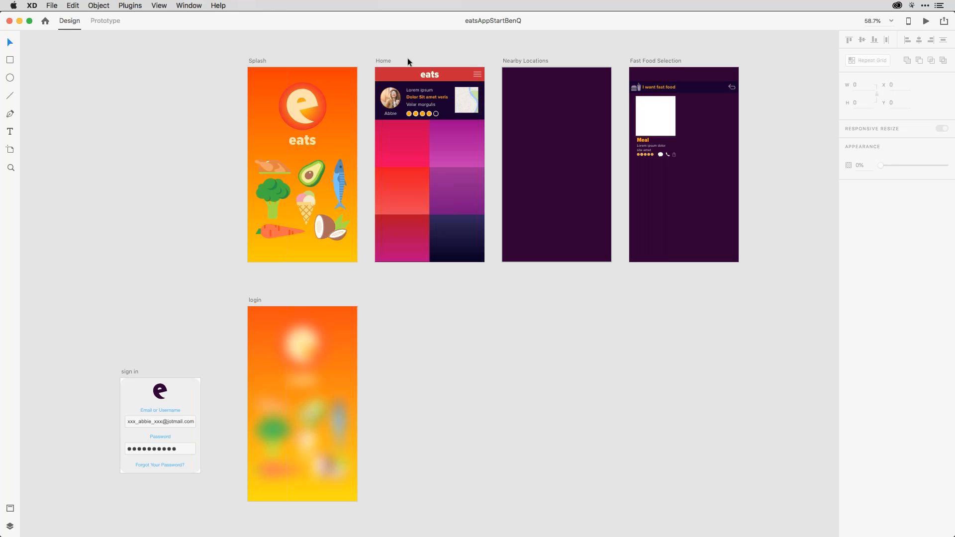
Select the overlay on the login artboard and set its background blur to amount 23, brightness 11 and opacity 34%
click(255, 61)
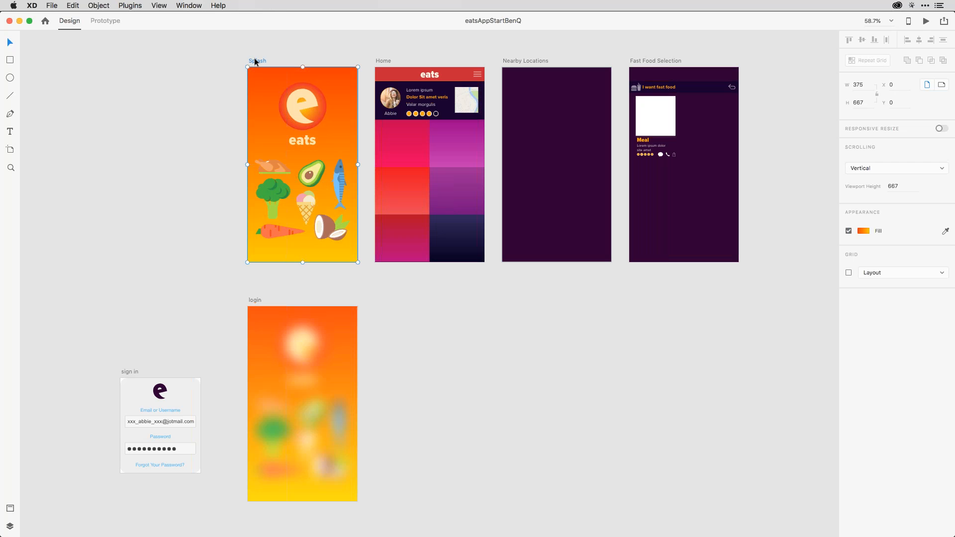
click(255, 299)
click(251, 286)
click(256, 317)
mouse_move(257, 316)
mouse_down()
mouse_move(338, 321)
mouse_move(270, 325)
mouse_up()
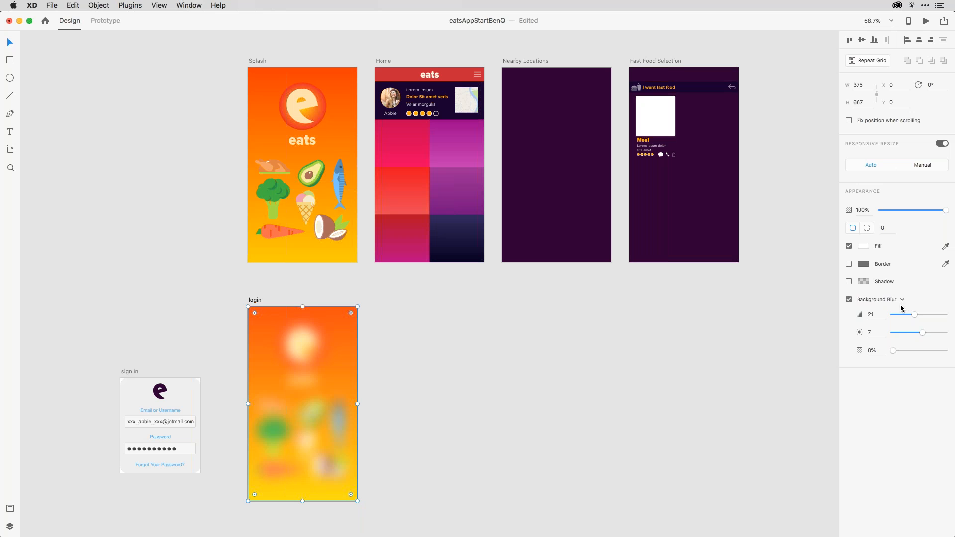
drag(912, 313, 909, 350)
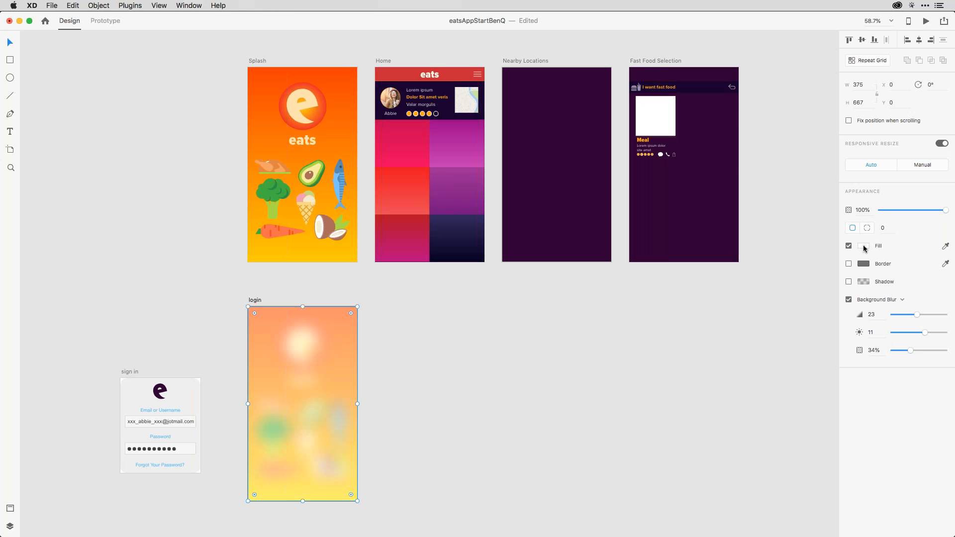
Check the login overlay's fill colour and raise its background blur opacity to 40%
click(863, 247)
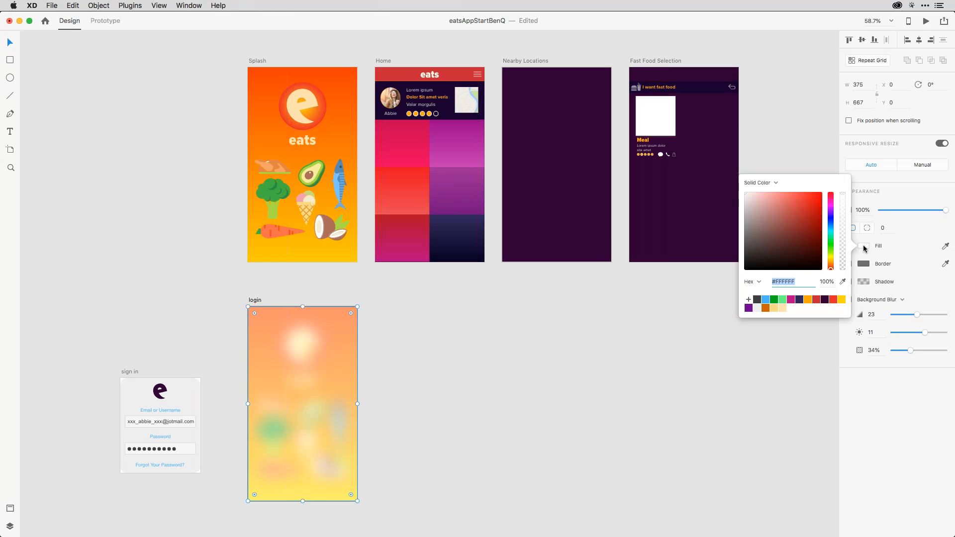
click(898, 252)
mouse_move(911, 351)
mouse_down()
mouse_move(940, 352)
mouse_move(913, 350)
mouse_up()
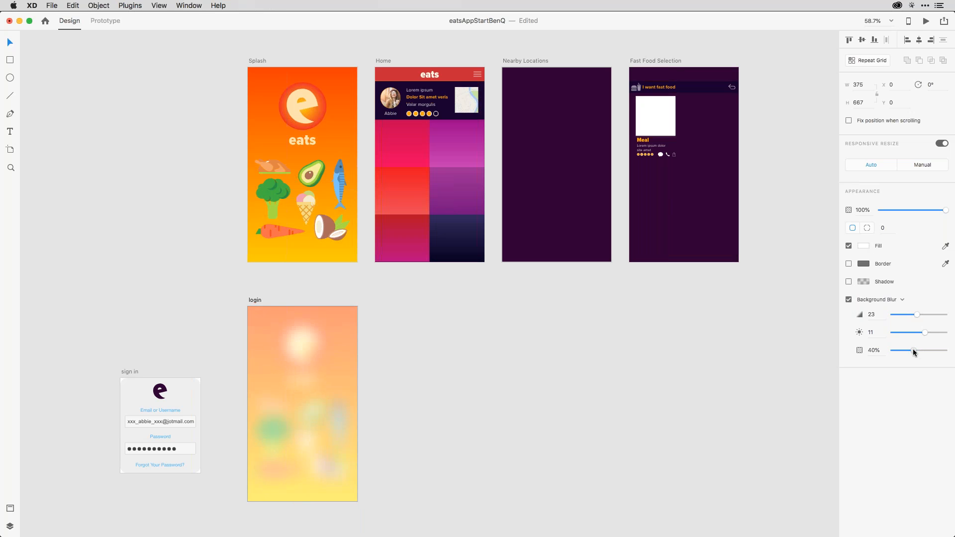
Try #322A5D and #6C0093 as the login overlay's fill, settle on #4BB7FF, and lower the background blur opacity to 0%
click(863, 246)
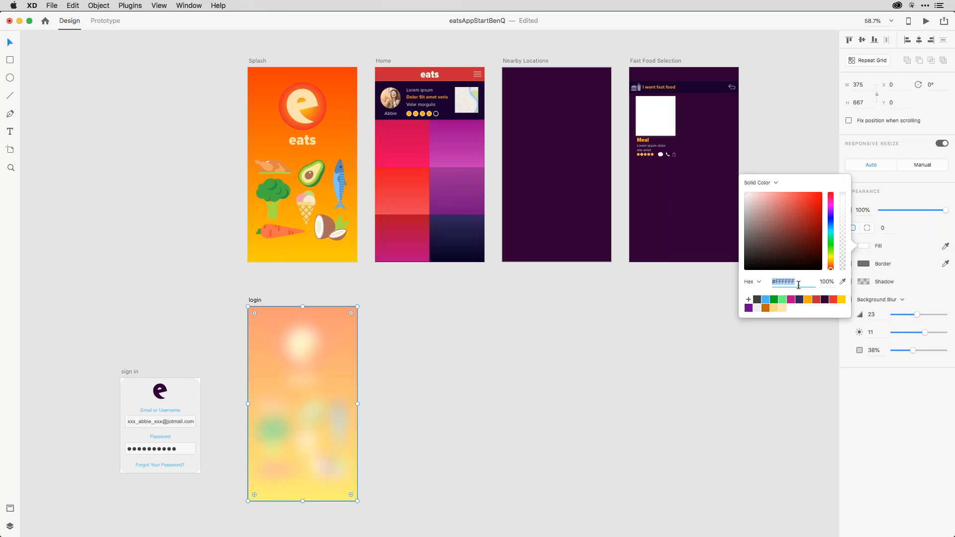
click(799, 299)
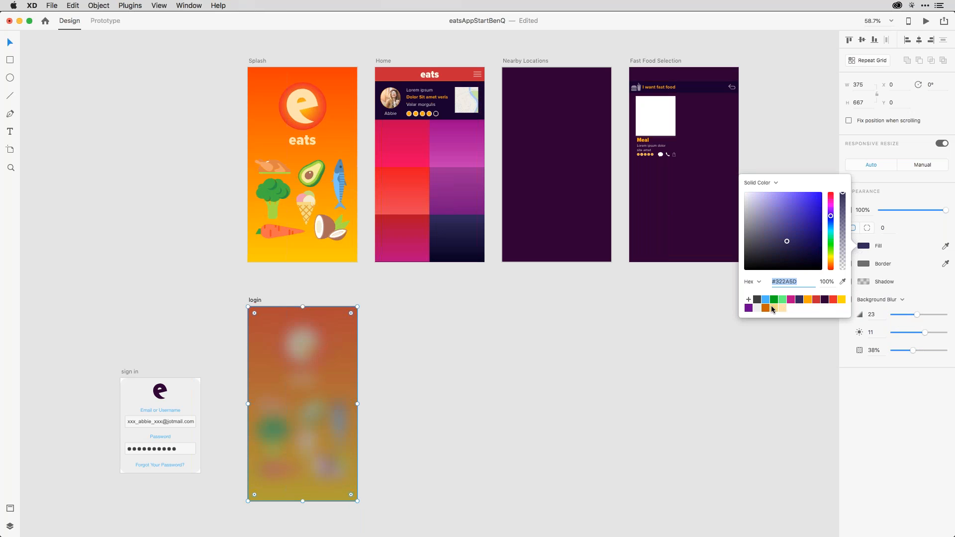
click(749, 308)
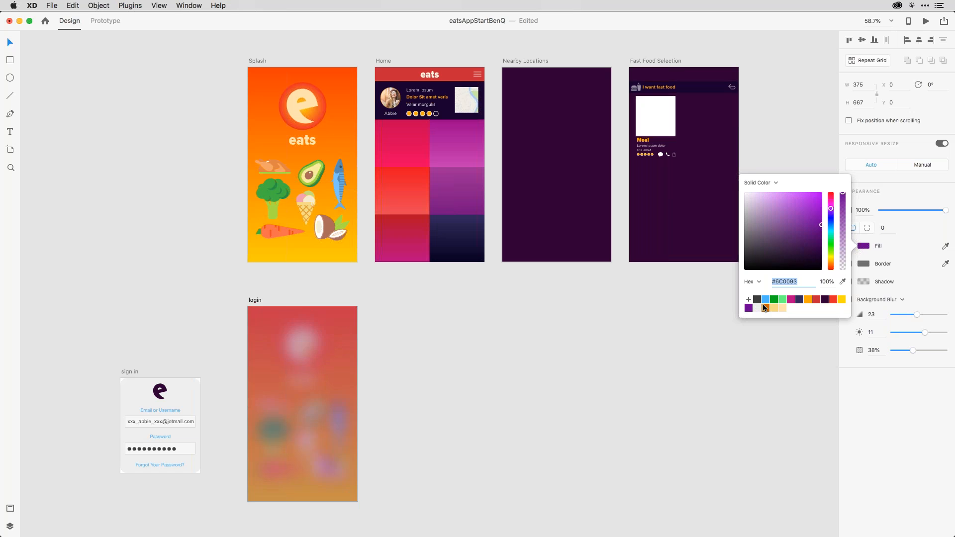
click(766, 299)
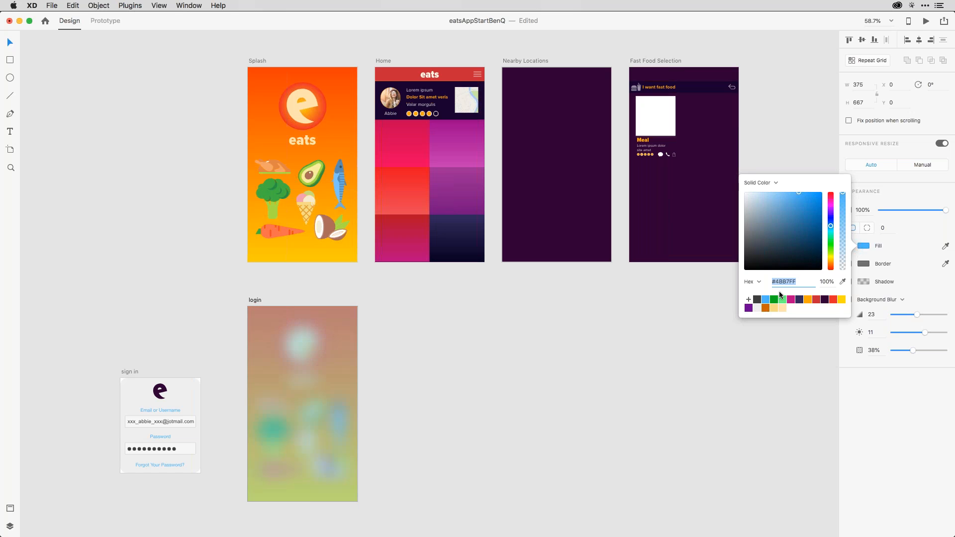
click(905, 257)
drag(914, 351, 886, 353)
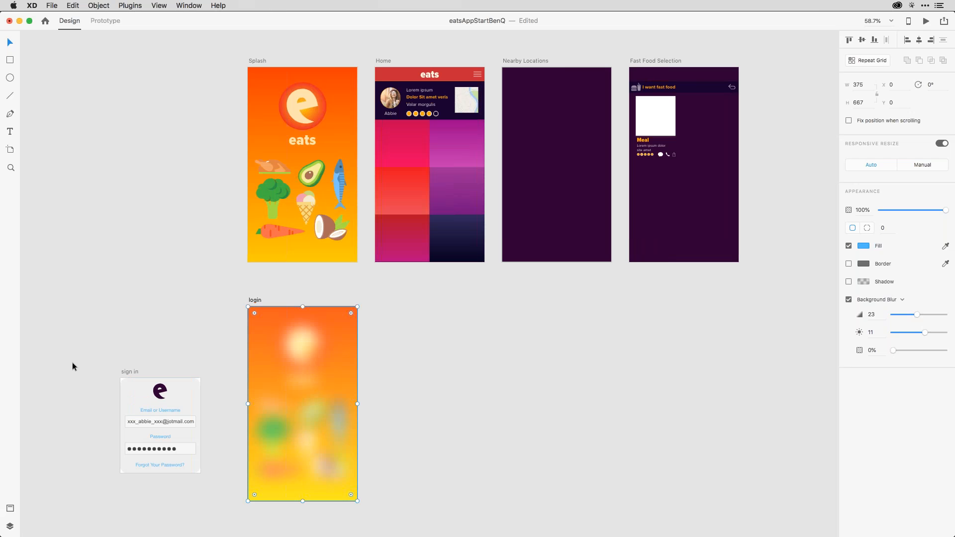
click(132, 302)
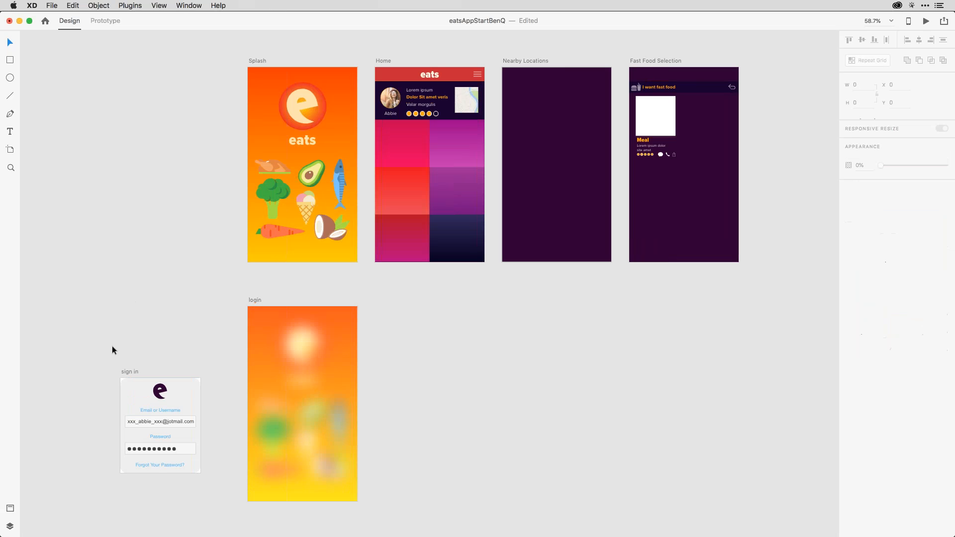
Examine the sign in artboard and the six gradient tiles on the Home artboard
click(123, 372)
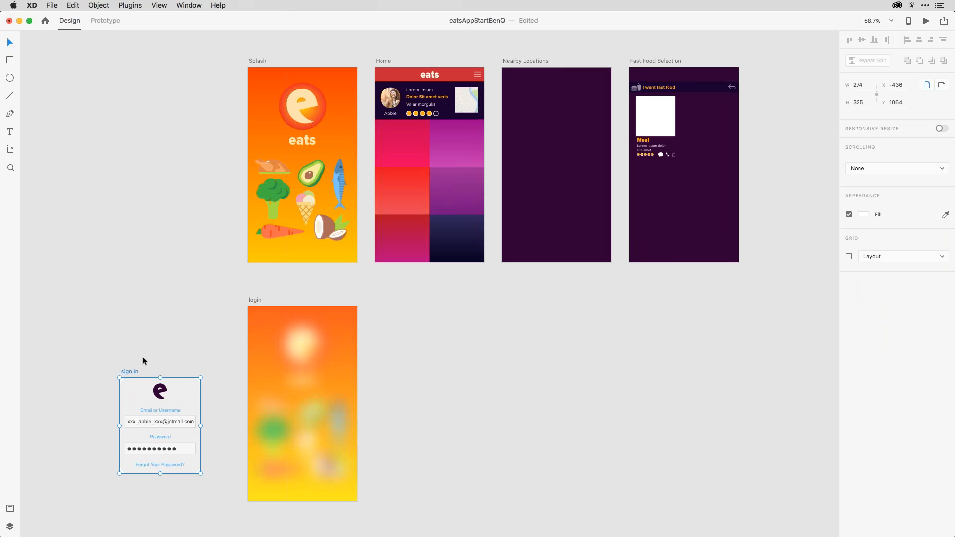
click(383, 60)
click(407, 141)
click(450, 153)
click(405, 183)
click(451, 190)
click(402, 228)
click(453, 237)
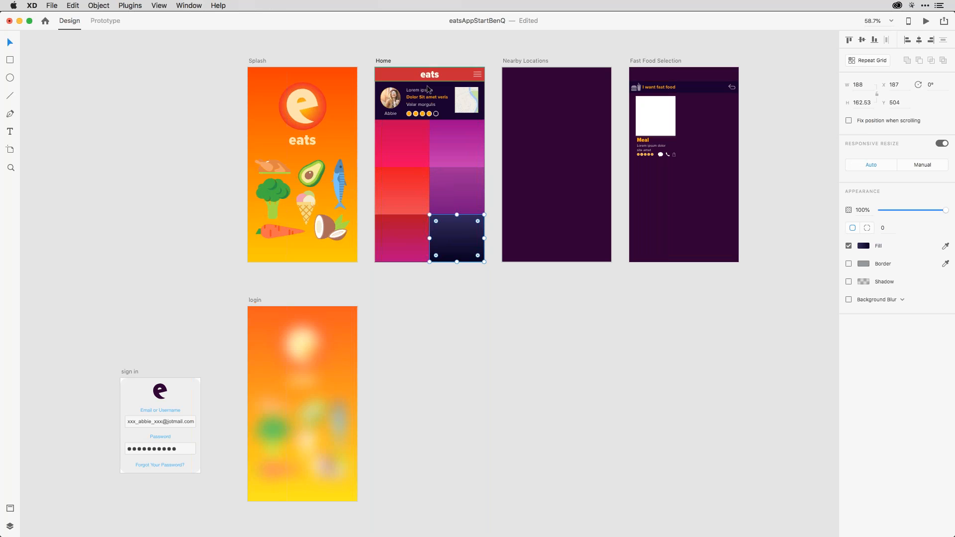
scroll(430, 92, up, 5)
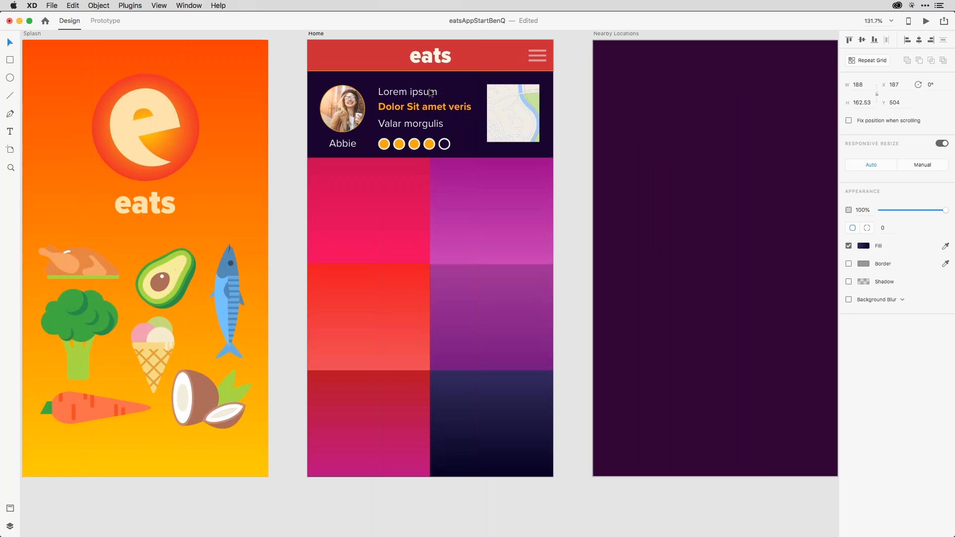
scroll(431, 92, down, 1)
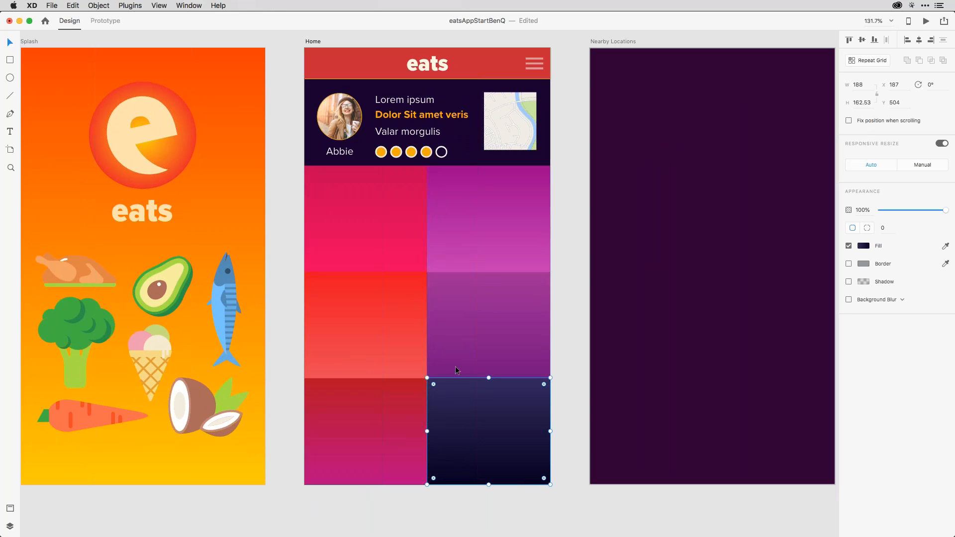
click(560, 214)
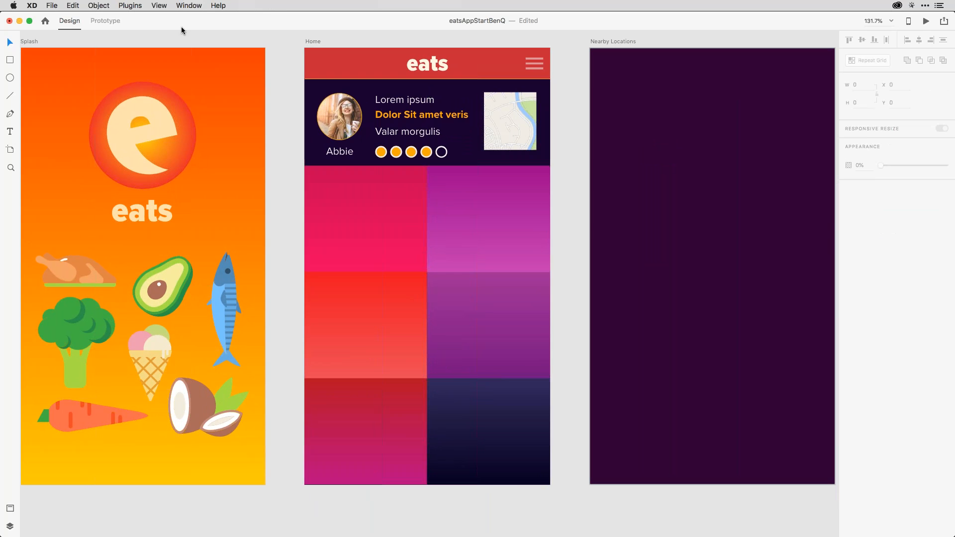
Switch to the EatsStickerSheet document and inspect the fast food, restaurant, star, clock and compass icons
click(189, 6)
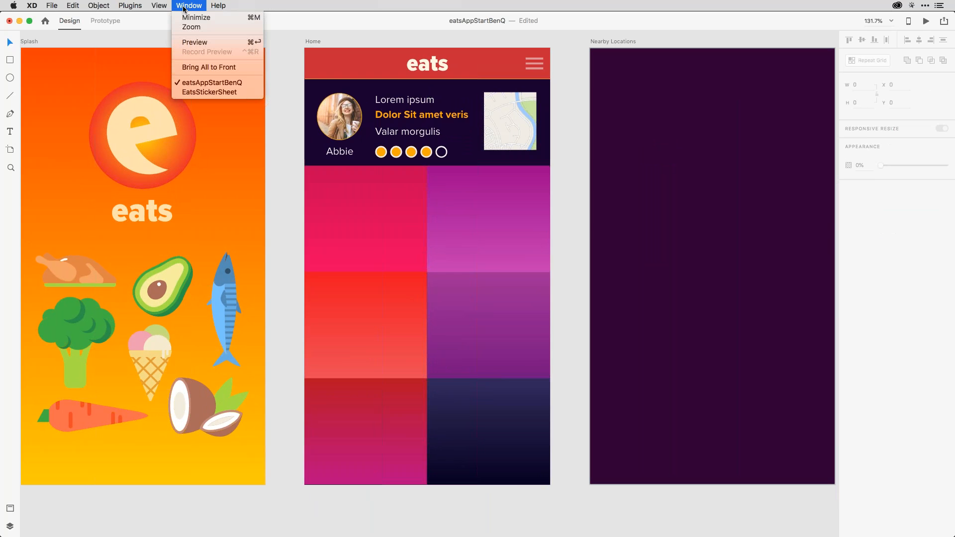
click(209, 92)
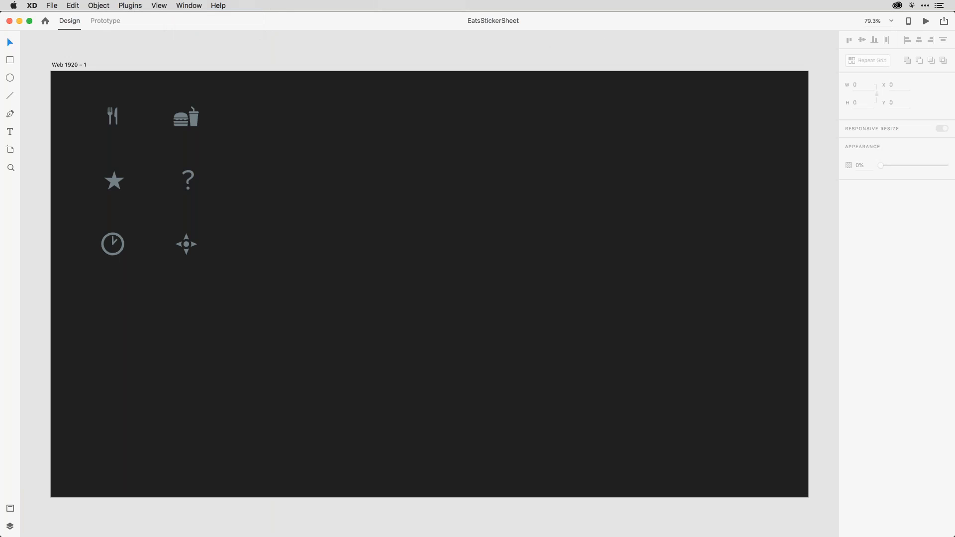
click(191, 122)
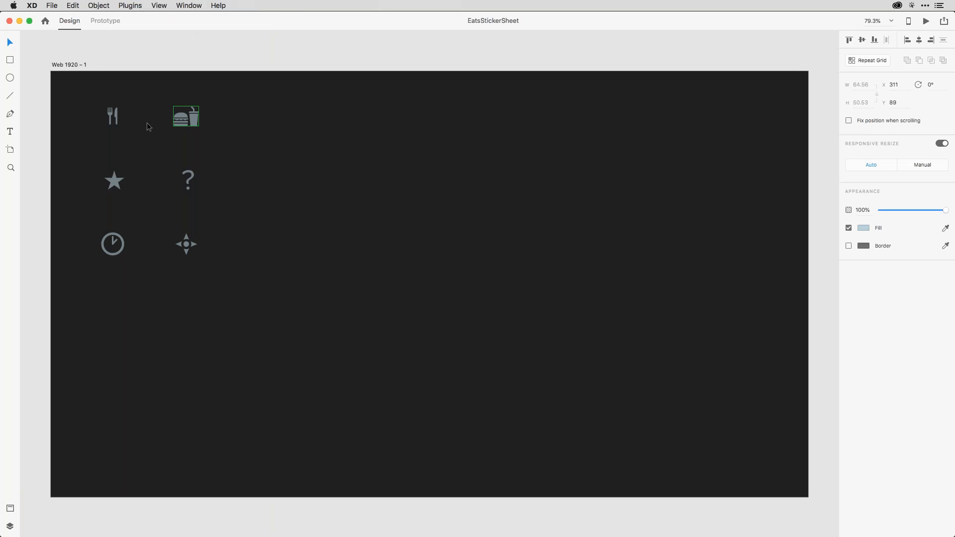
click(117, 123)
click(120, 184)
click(123, 244)
click(190, 244)
click(256, 58)
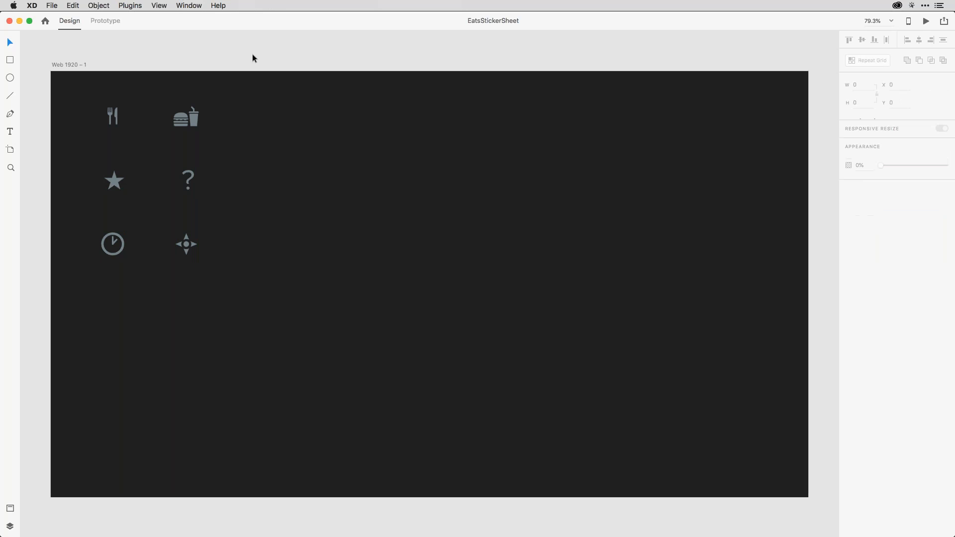
Examine the restaurant and fast food icons up close and show the sticker sheet's saved assets
click(185, 116)
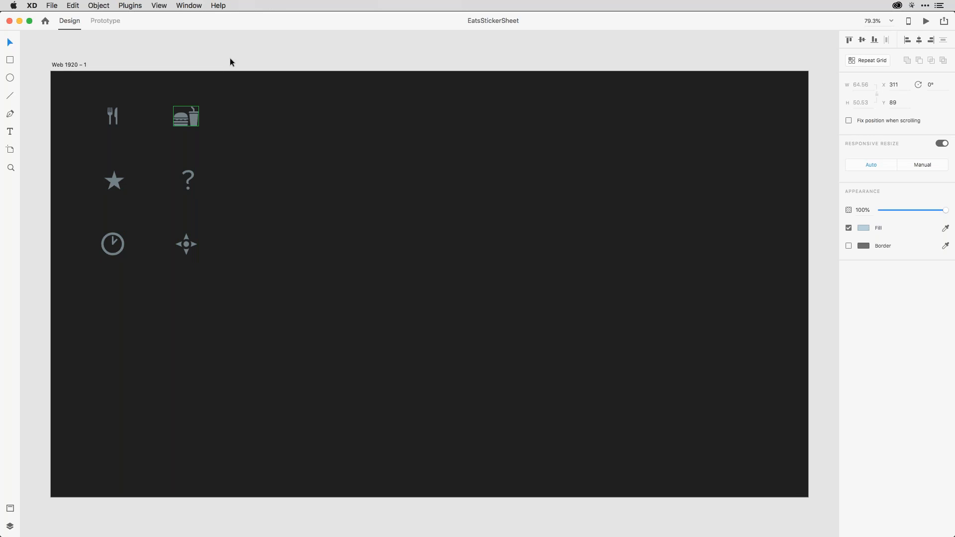
click(216, 59)
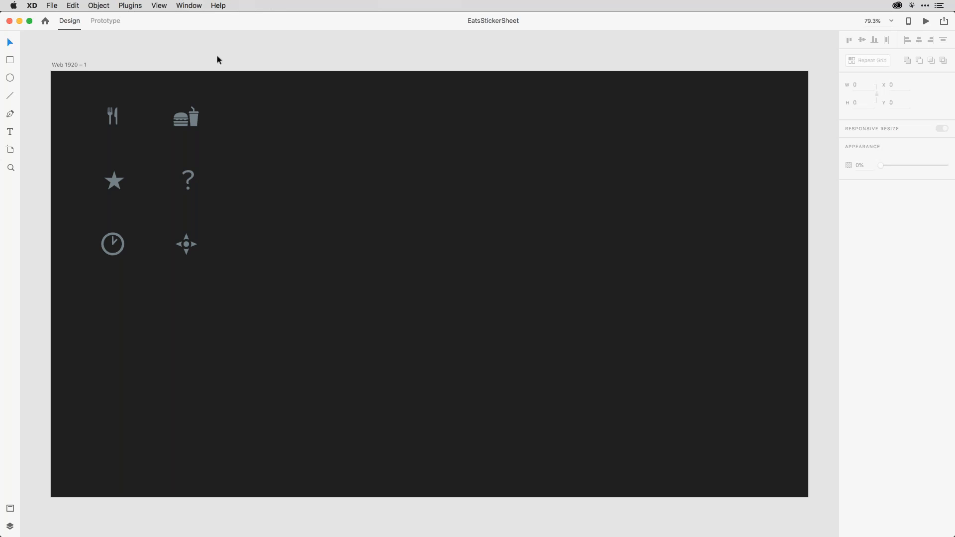
click(116, 118)
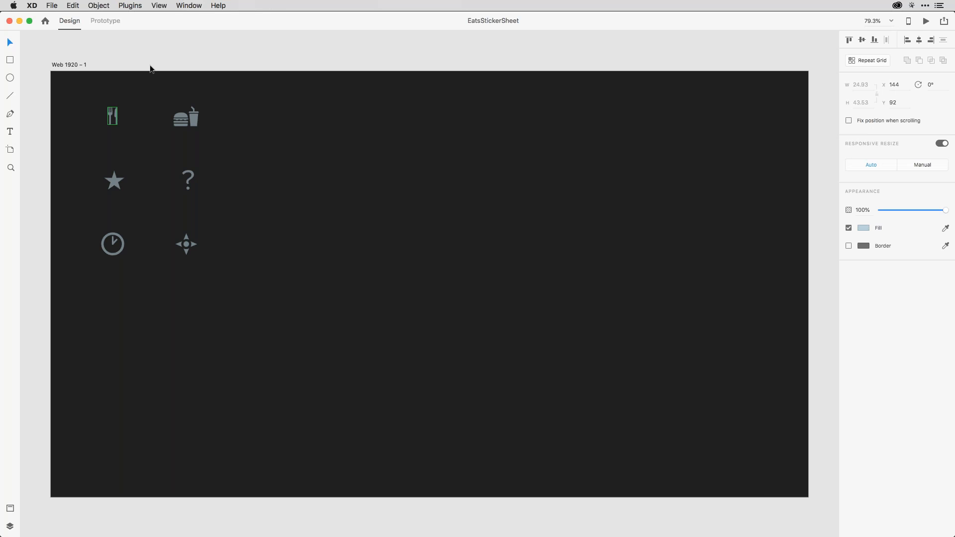
scroll(116, 100, up, 8)
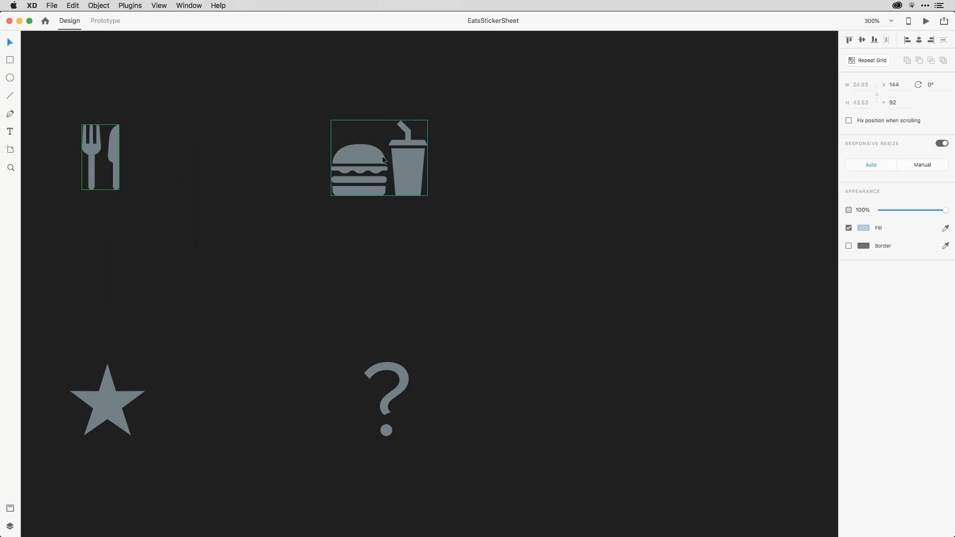
click(418, 154)
scroll(408, 165, down, 5)
scroll(407, 166, up, 8)
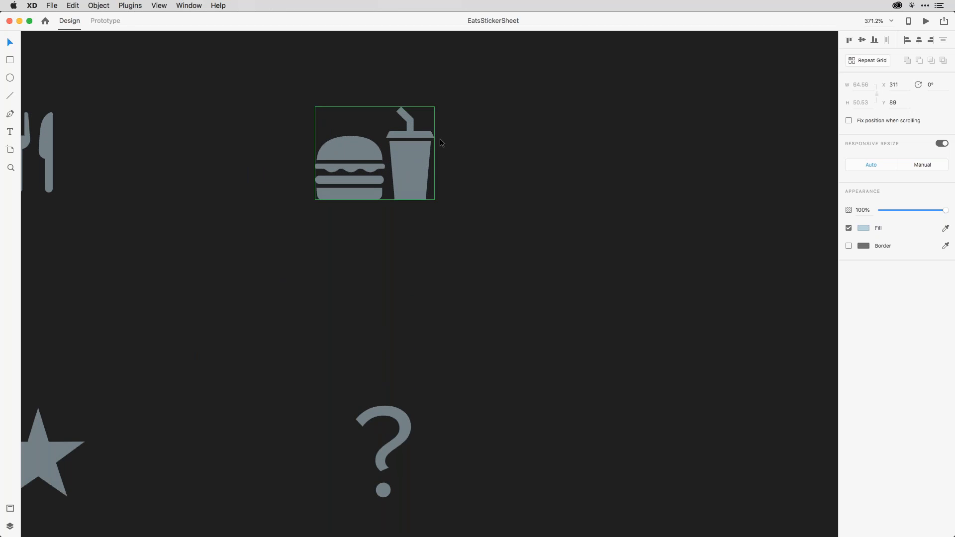
scroll(492, 145, down, 3)
scroll(491, 144, down, 5)
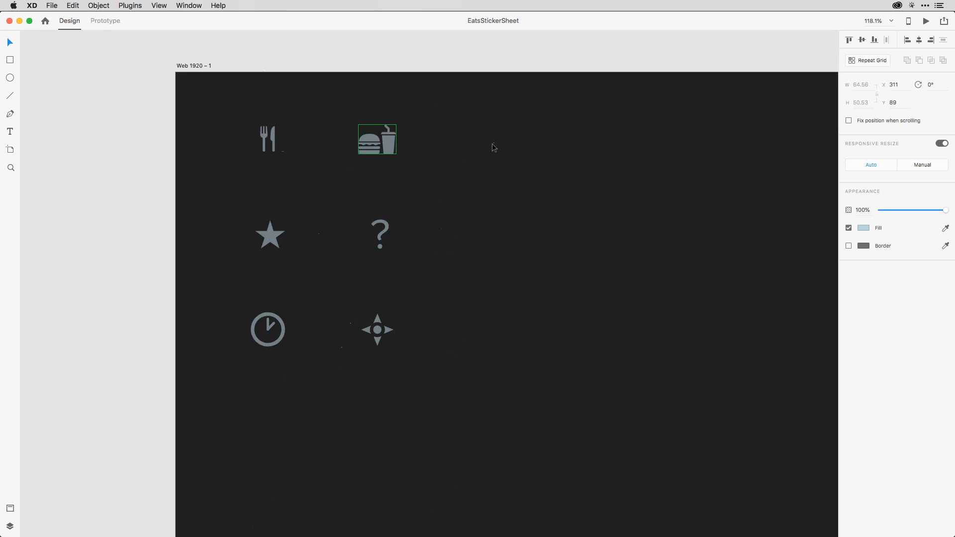
scroll(492, 141, up, 2)
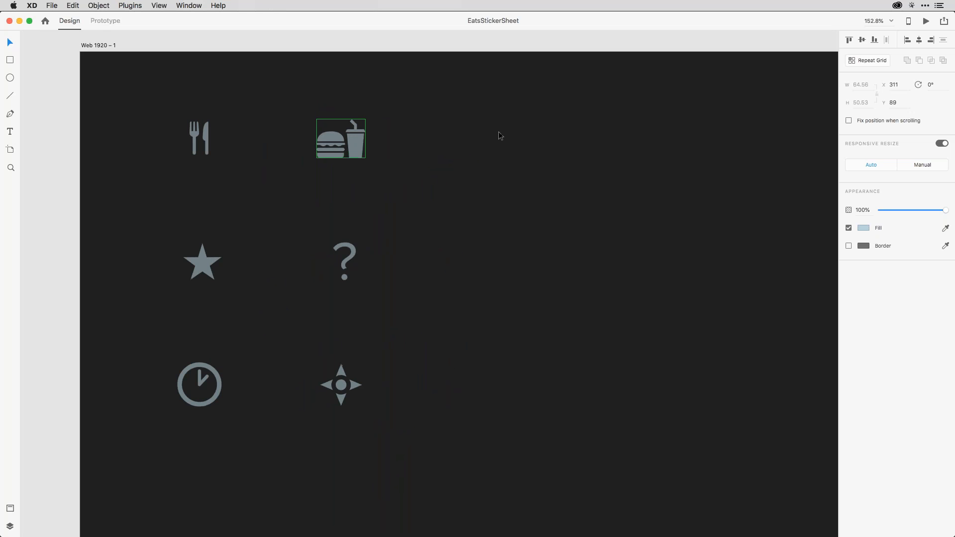
click(10, 508)
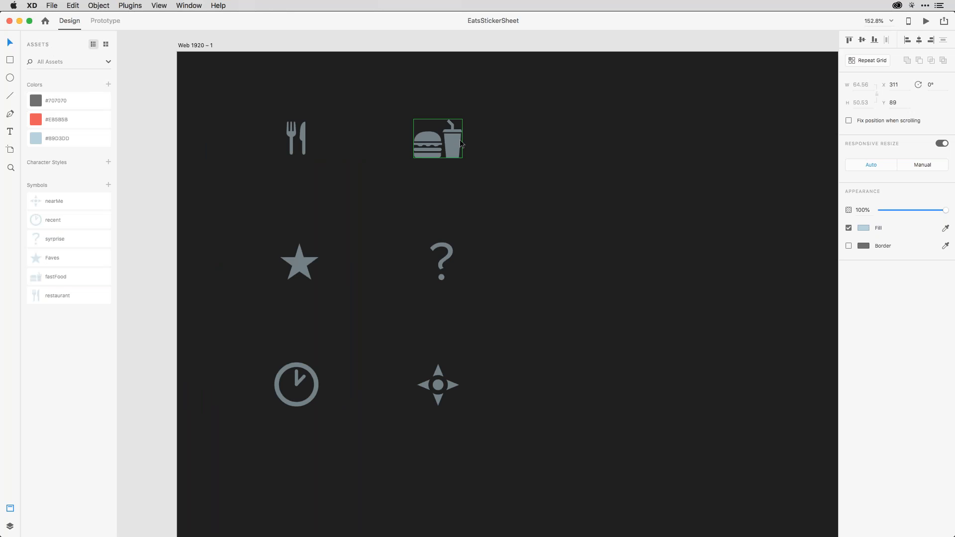
Draw a circle about 99 by 100 beside the icons, add a concentric circle about 54 wide, and subtract it
click(10, 78)
drag(608, 145, 682, 220)
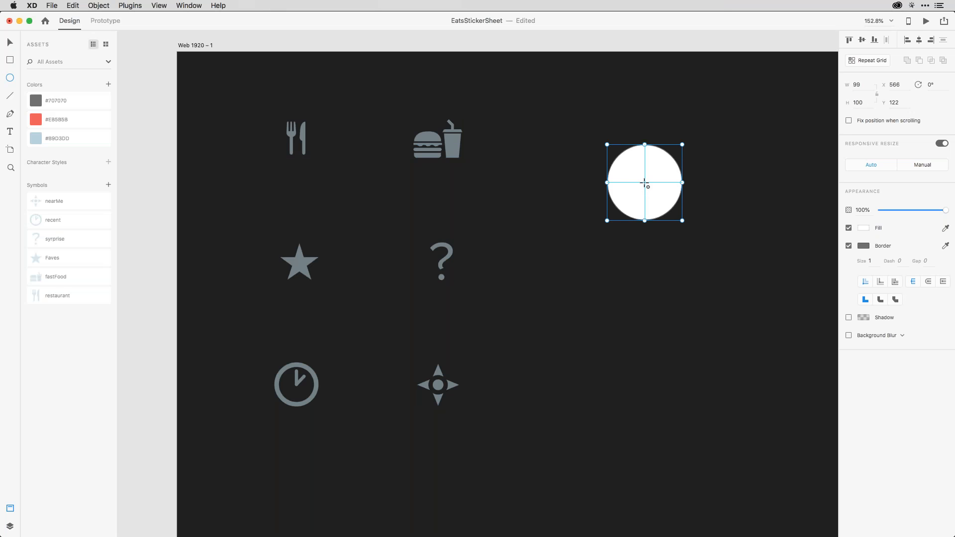
drag(645, 183, 665, 203)
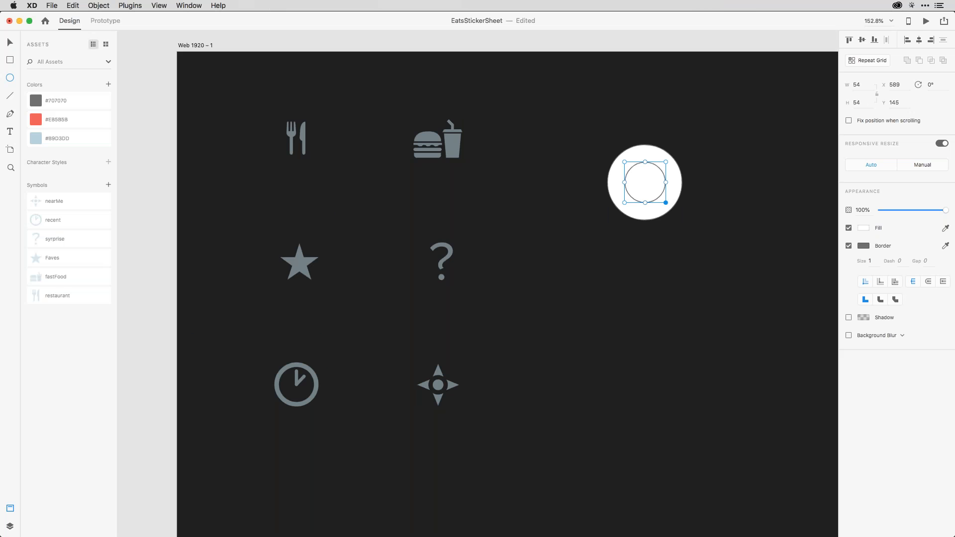
key(v)
drag(699, 171, 649, 188)
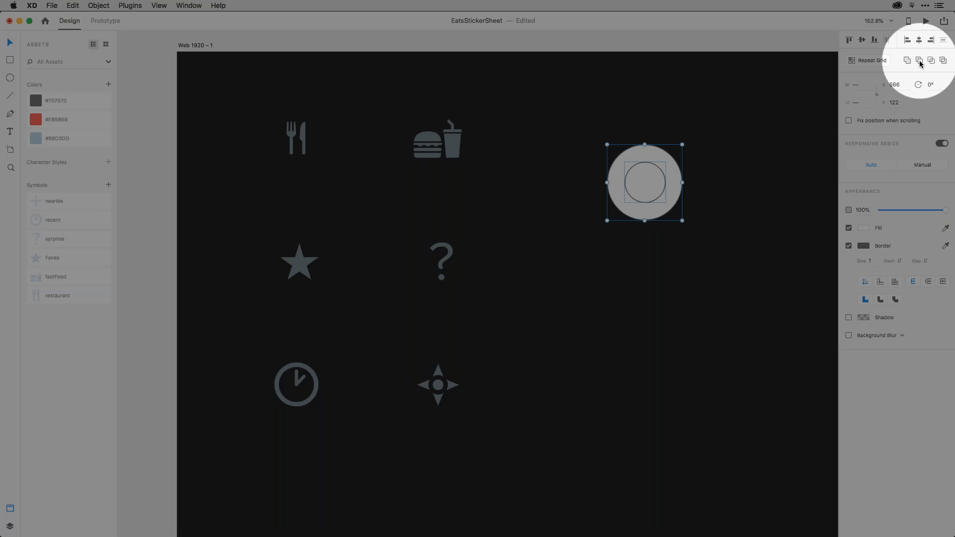
click(919, 61)
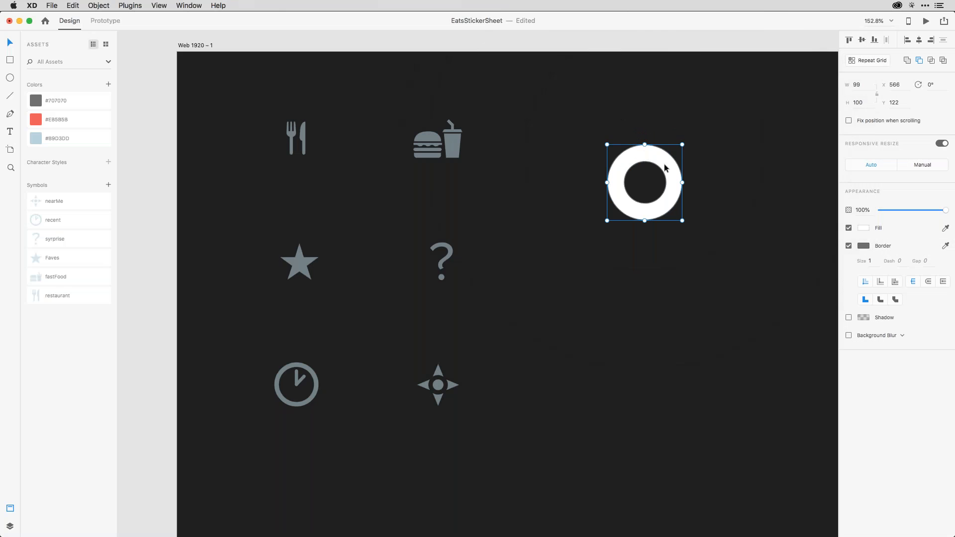
Move the cut-out circle inside the ring to X 599, Y 137, and reselect the whole shape
double_click(661, 172)
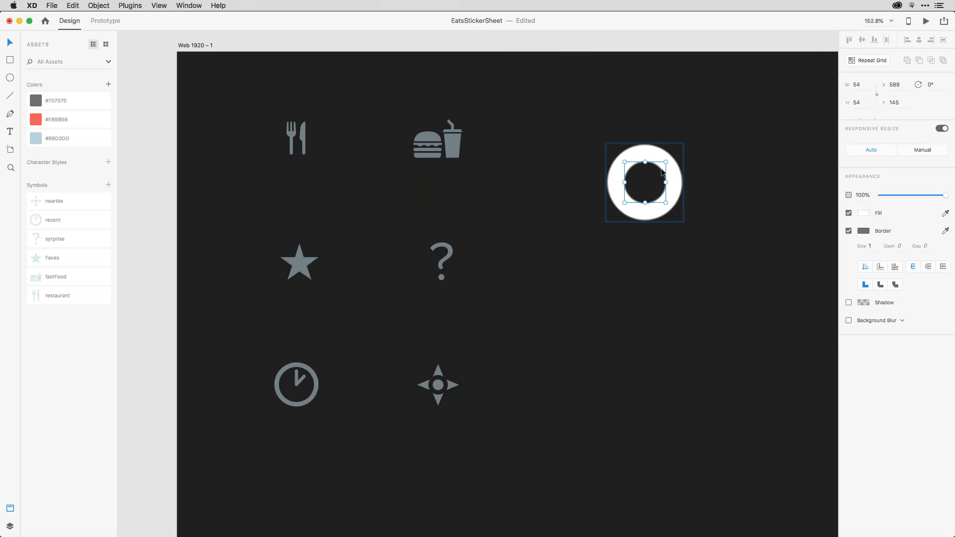
drag(661, 172, 669, 165)
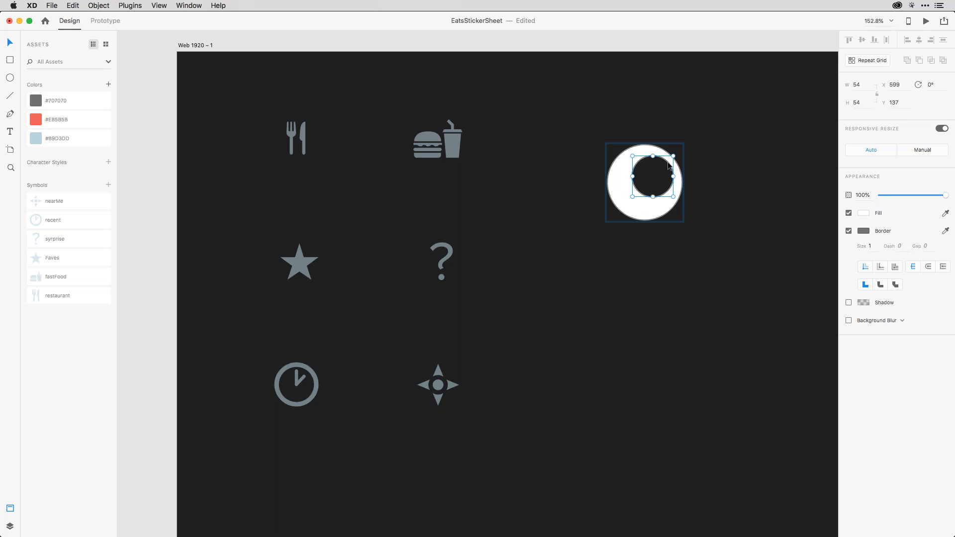
click(695, 176)
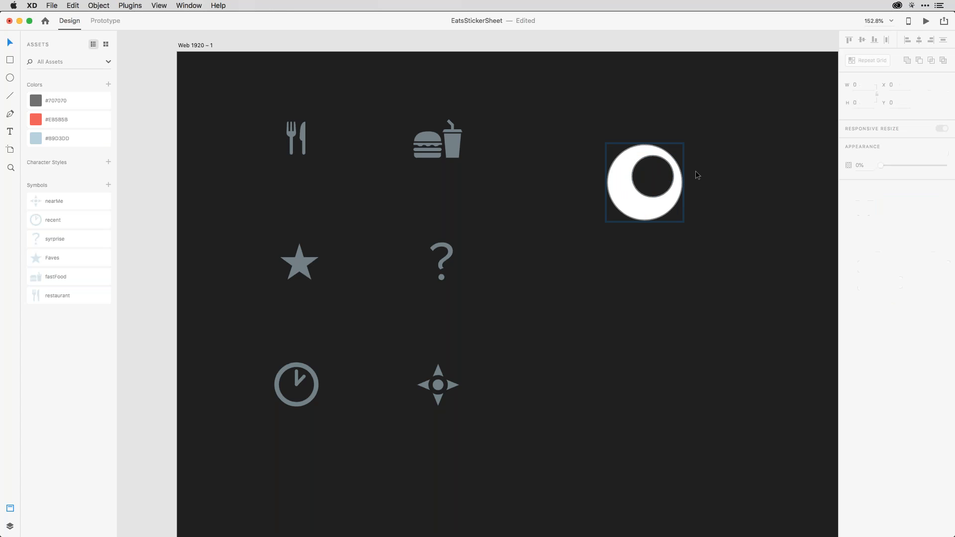
click(675, 200)
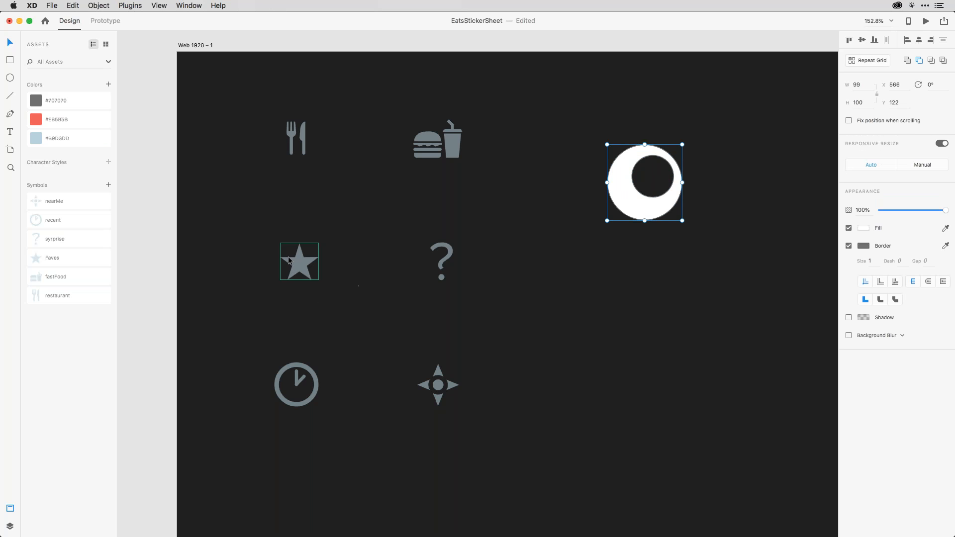
Try adding the cut-out circle as a symbol, then remove the symbol and delete the shape from the artboard
click(108, 186)
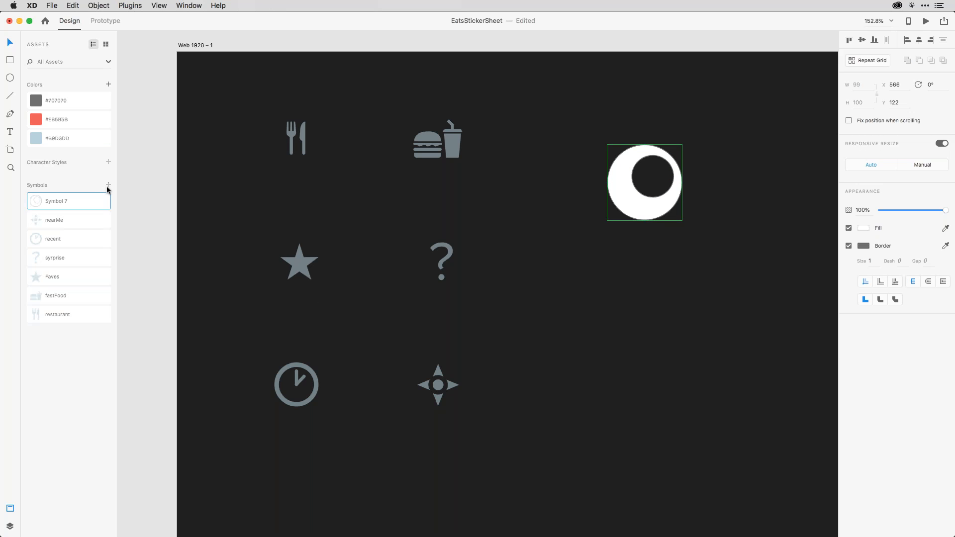
double_click(61, 201)
click(81, 187)
key(Delete)
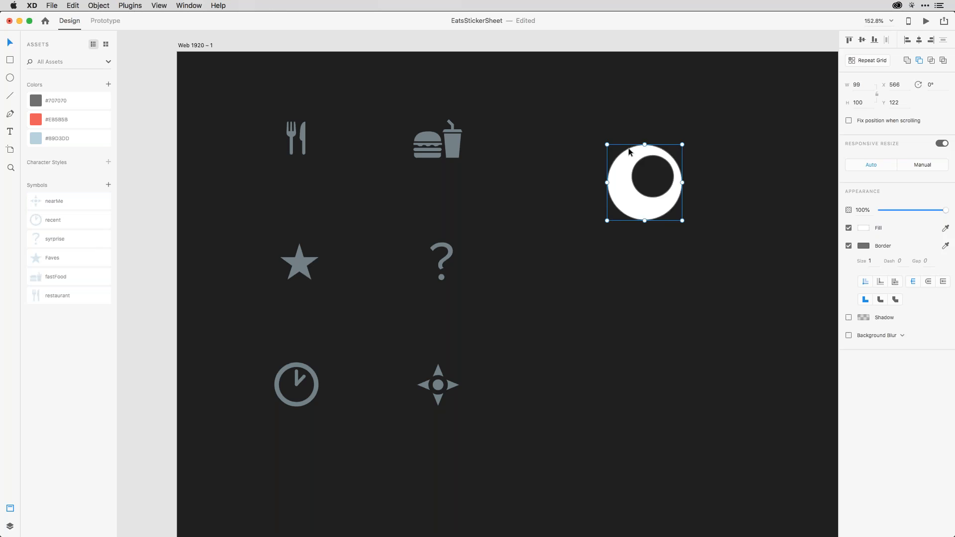
key(Delete)
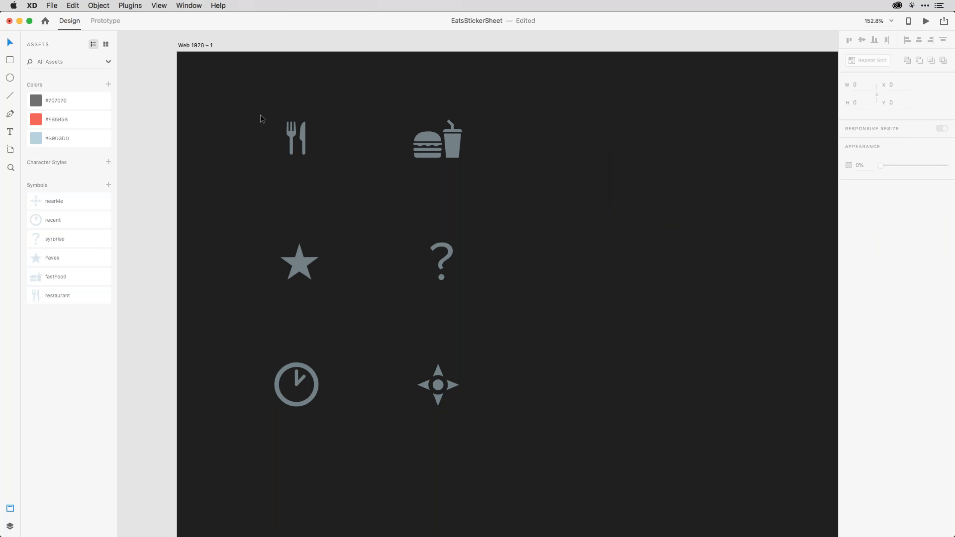
Select all six sticker sheet icons, fill them with red #E85858, and restore their light blue #B9D3DD fill
click(304, 137)
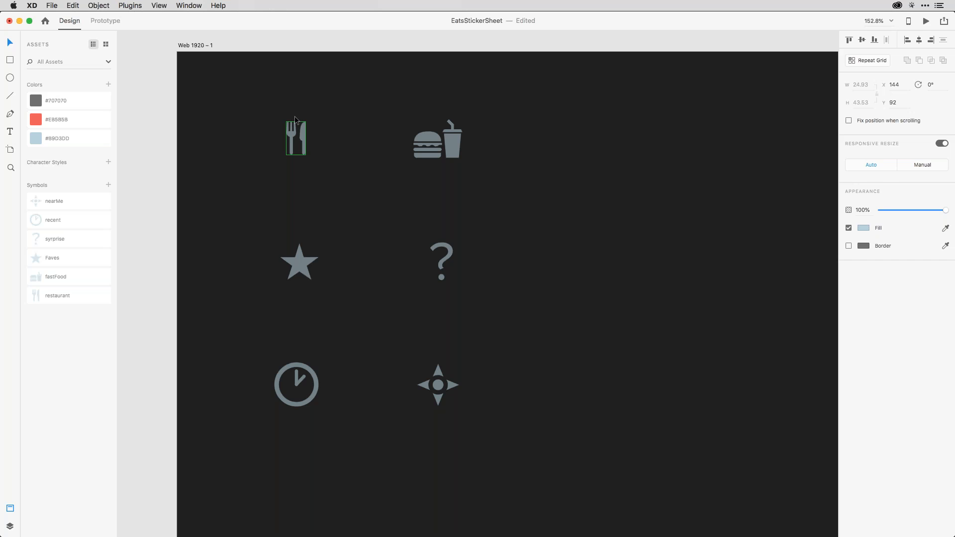
drag(238, 100, 515, 422)
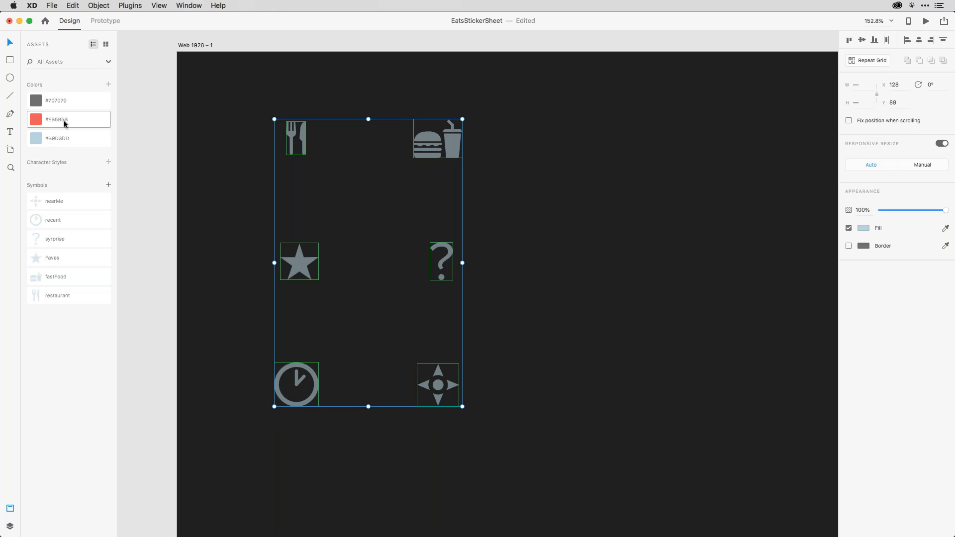
click(84, 122)
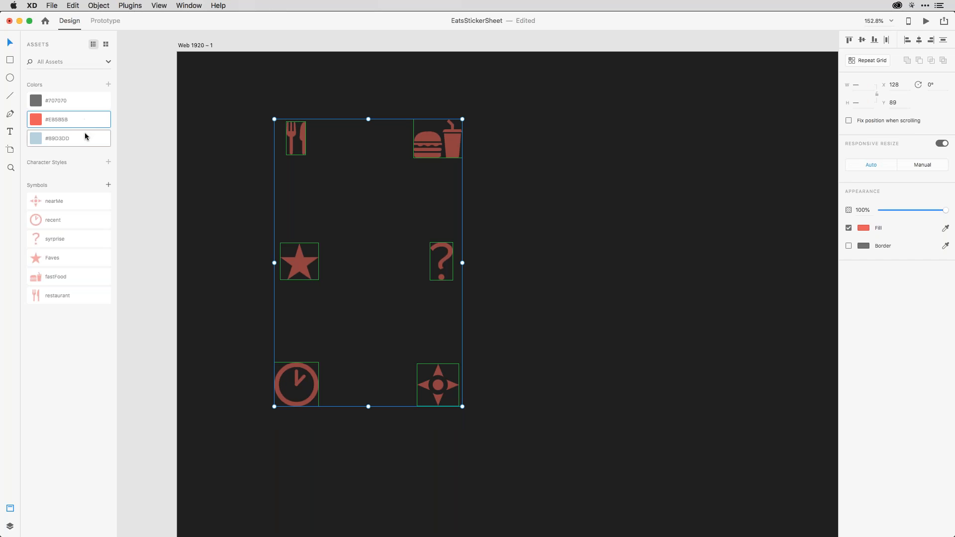
click(86, 139)
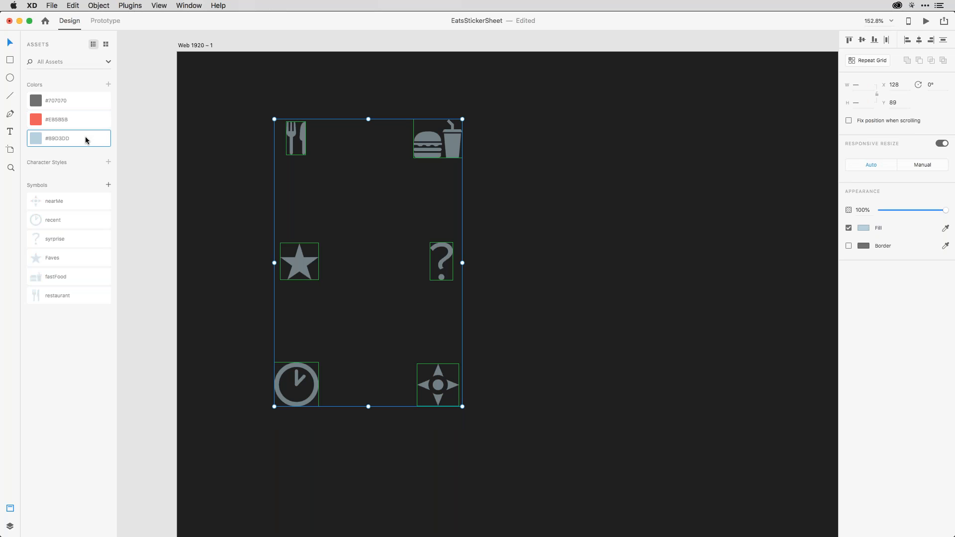
Copy the six icons into eatsAppStartBenQ's Home artboard, place them over the tiles at X 66, Y 234, and check the linked fast food icon
click(195, 6)
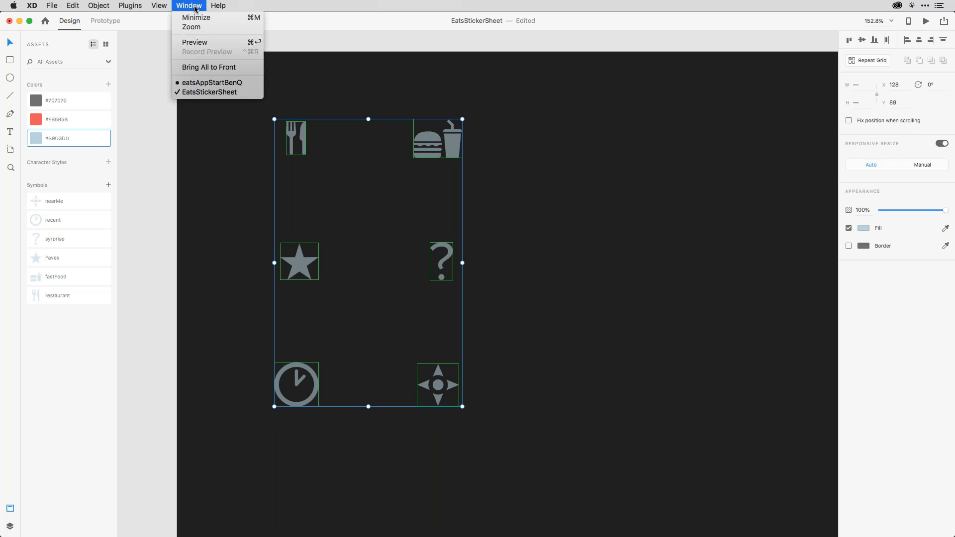
click(231, 83)
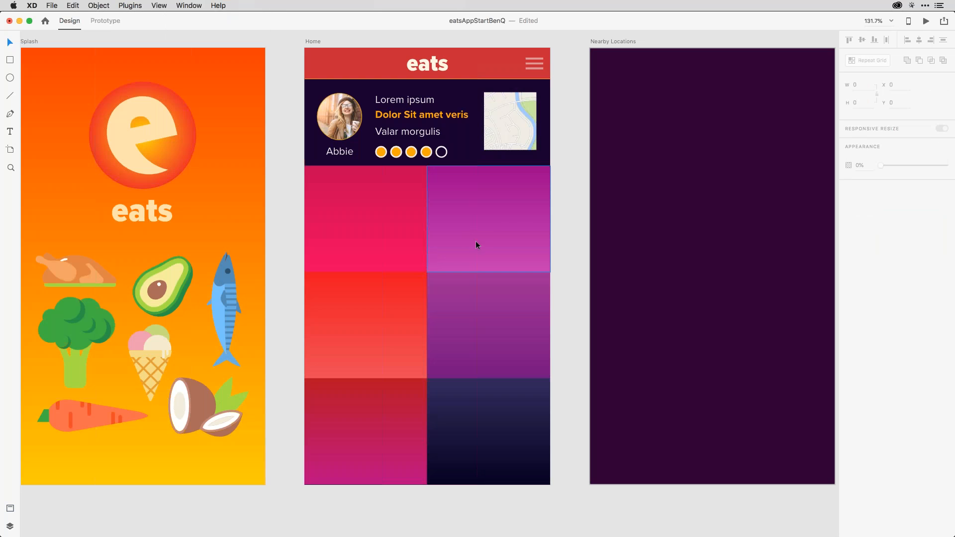
key(super+v)
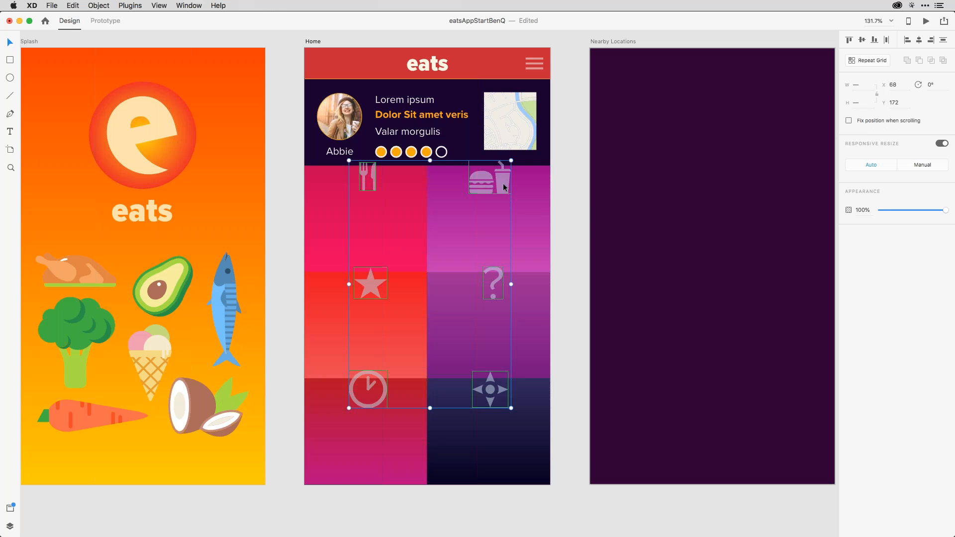
drag(503, 184, 503, 225)
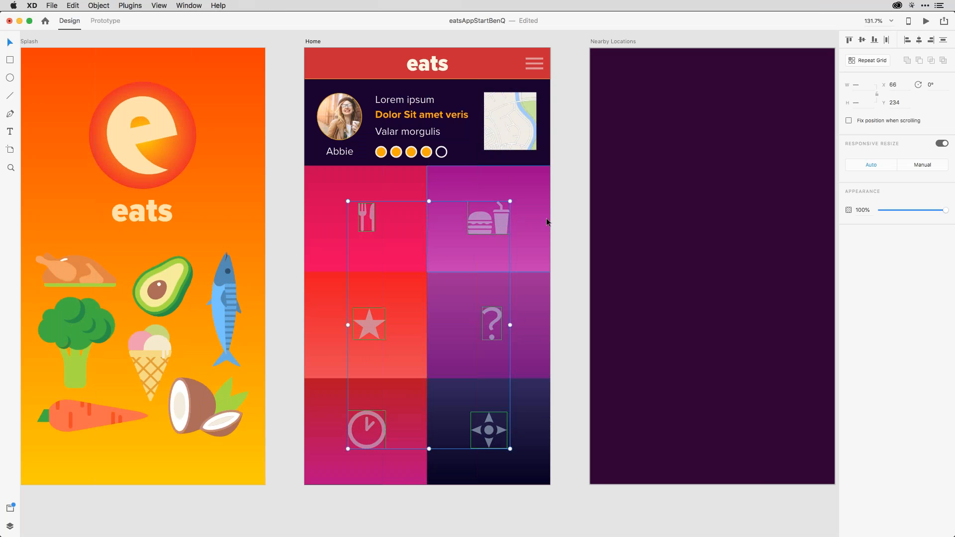
click(574, 213)
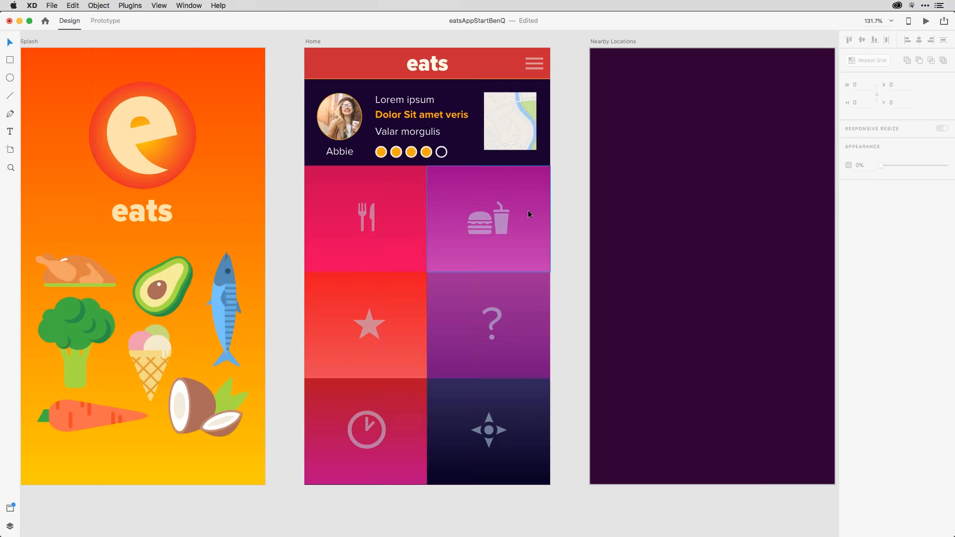
click(495, 219)
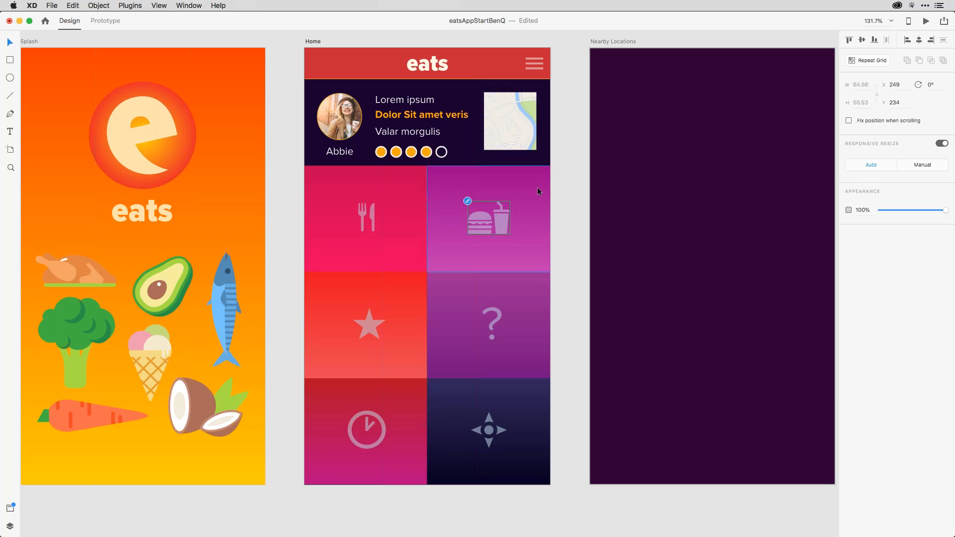
click(561, 187)
In EatsStickerSheet, edit the saved light blue color to pink #F2B4DF and return to the eatsAppStartBenQ document
click(203, 4)
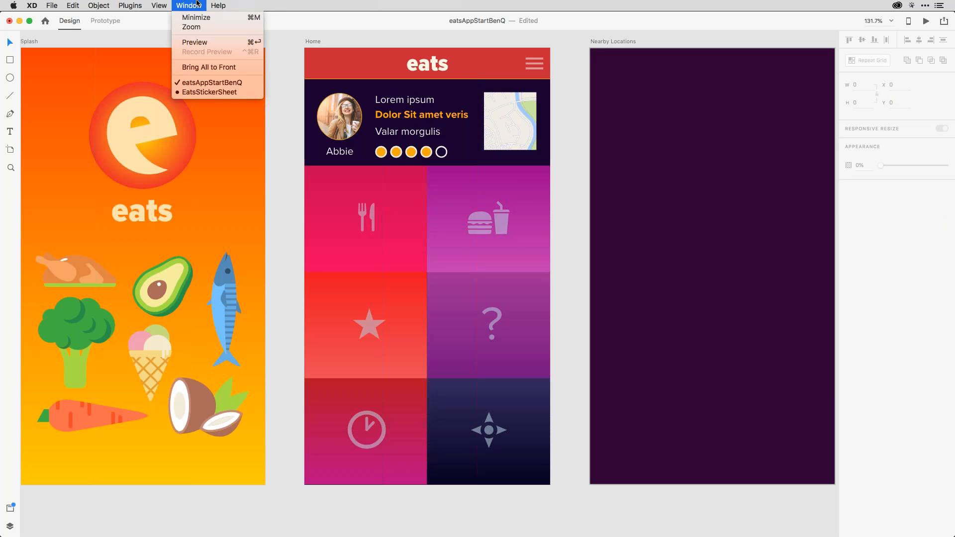
click(197, 93)
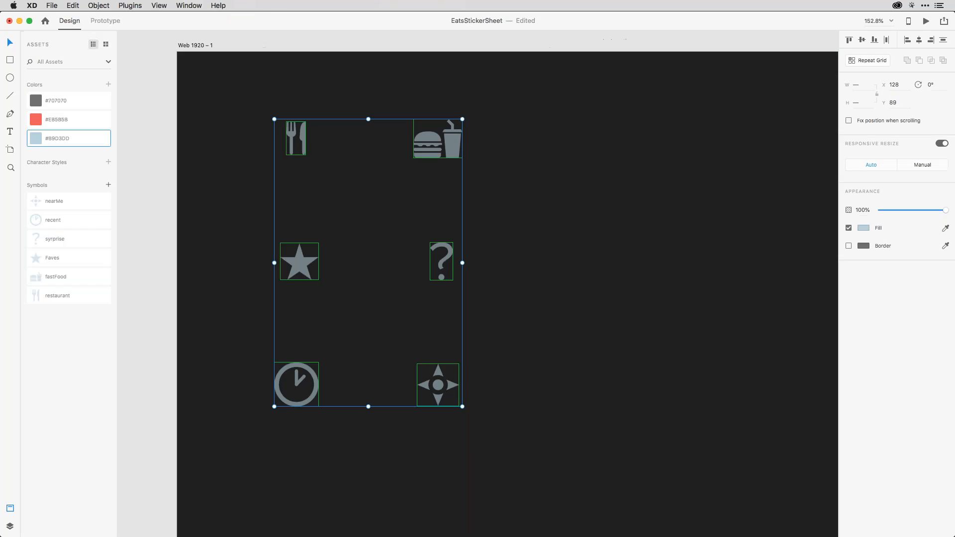
right_click(33, 141)
click(48, 151)
drag(139, 127, 142, 105)
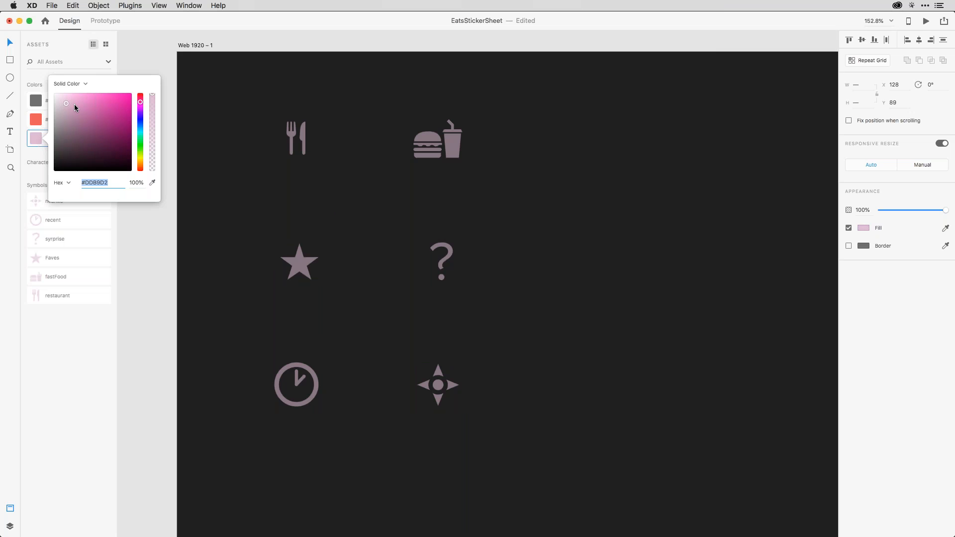
drag(76, 103, 73, 97)
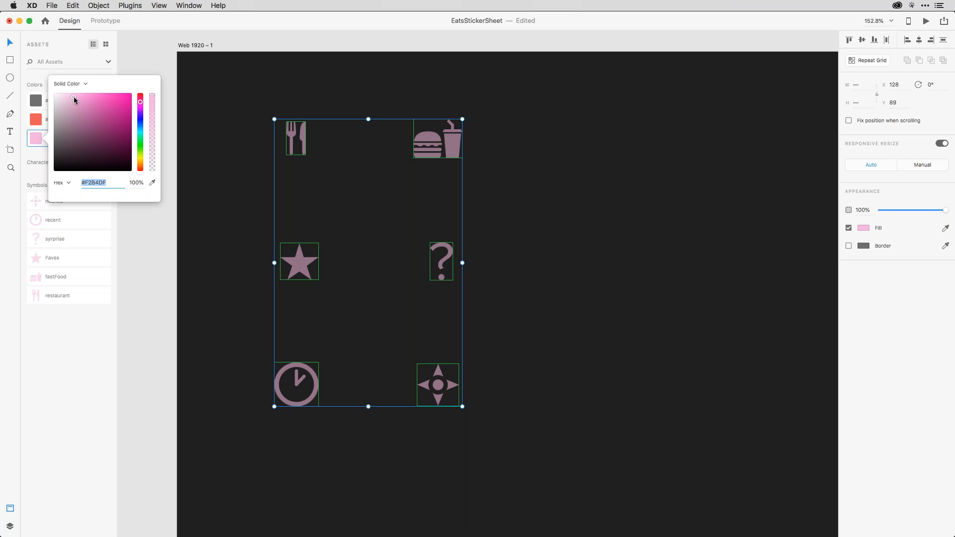
click(36, 138)
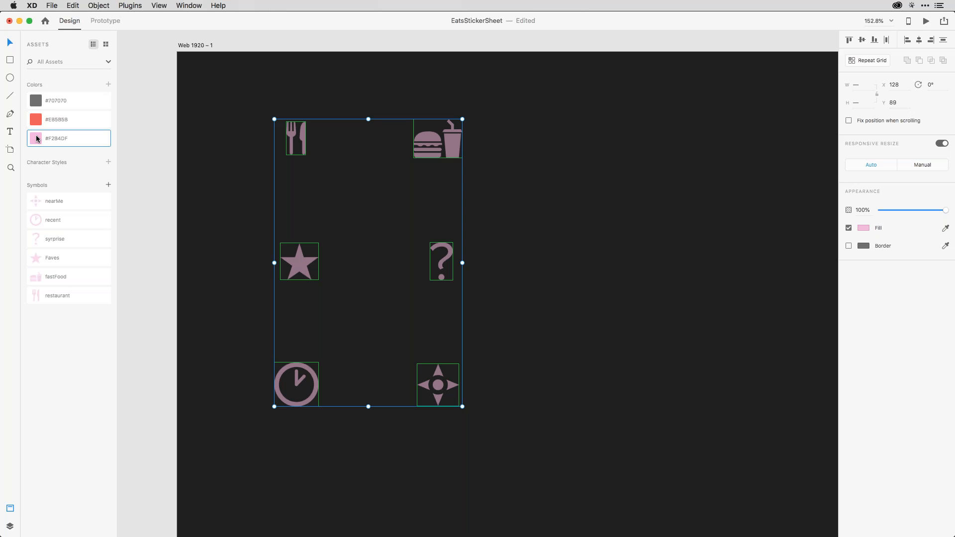
click(188, 6)
click(203, 84)
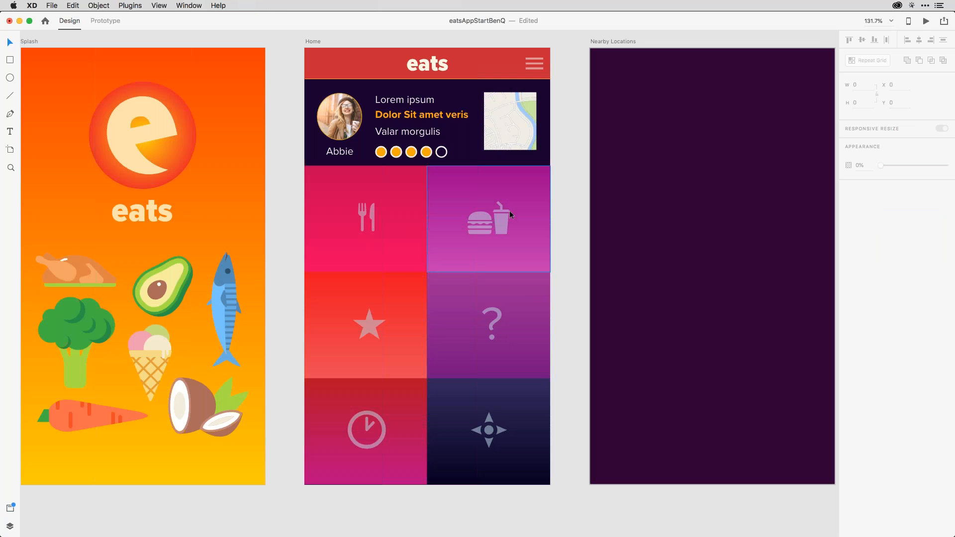
In EatsStickerSheet, edit the saved pink color to cyan #00F5FF and return to the eatsAppStartBenQ document
click(189, 5)
click(197, 92)
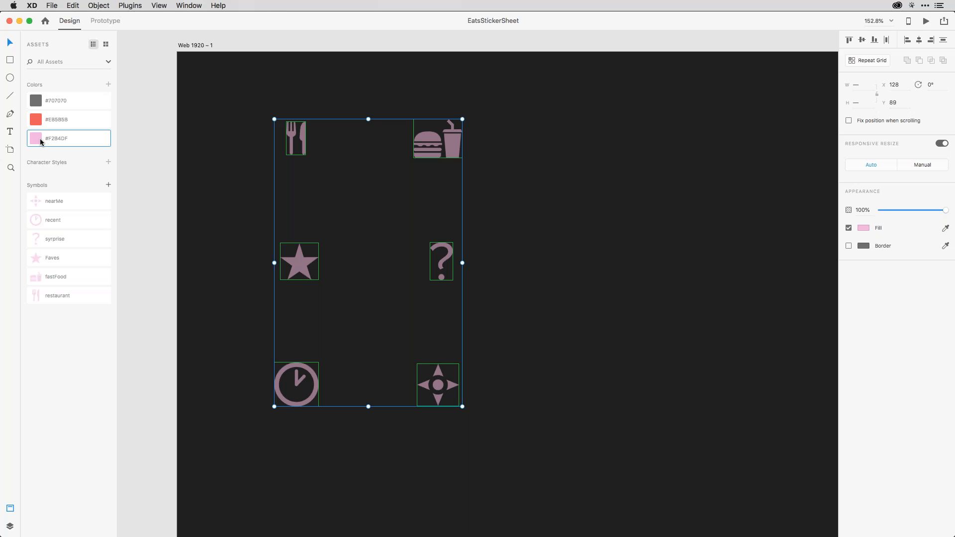
right_click(48, 139)
click(56, 153)
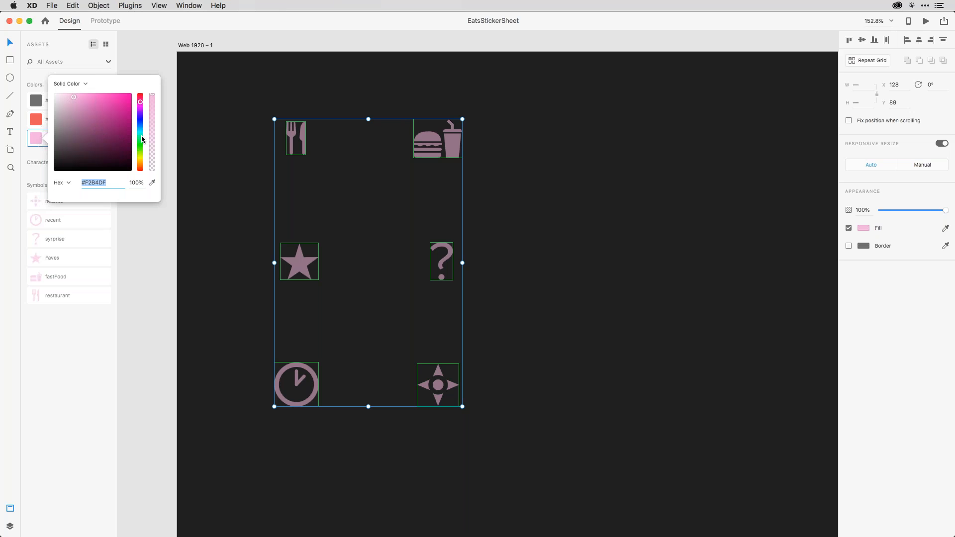
drag(141, 135, 140, 132)
drag(85, 103, 166, 28)
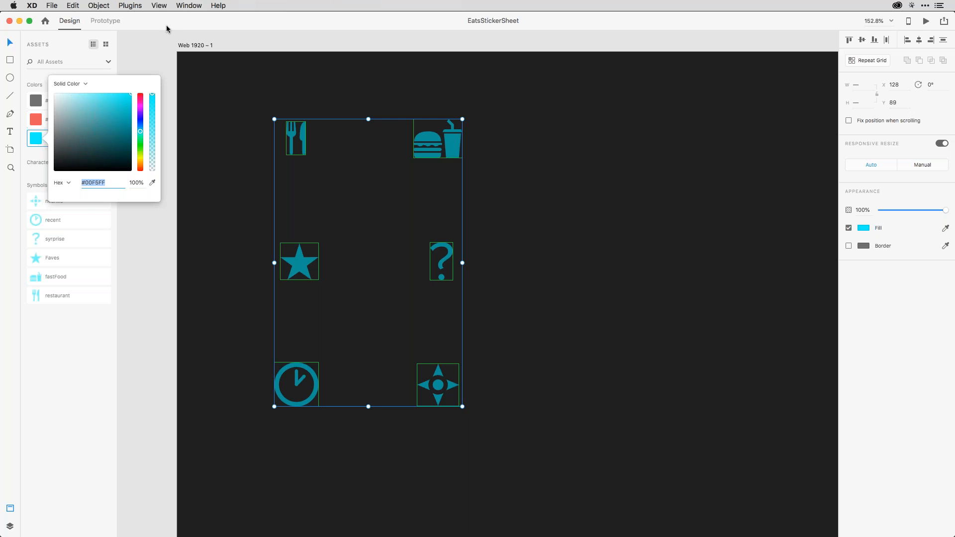
click(170, 41)
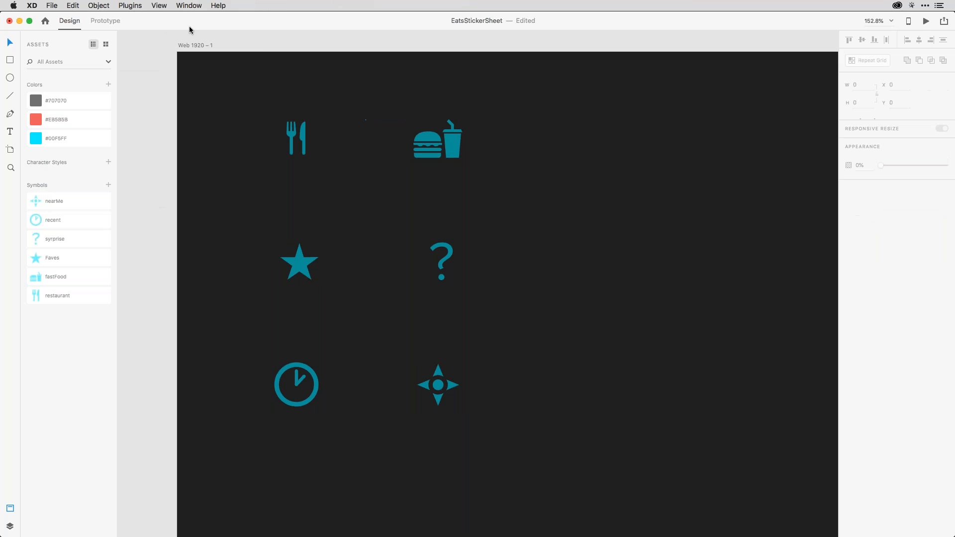
click(190, 6)
click(206, 83)
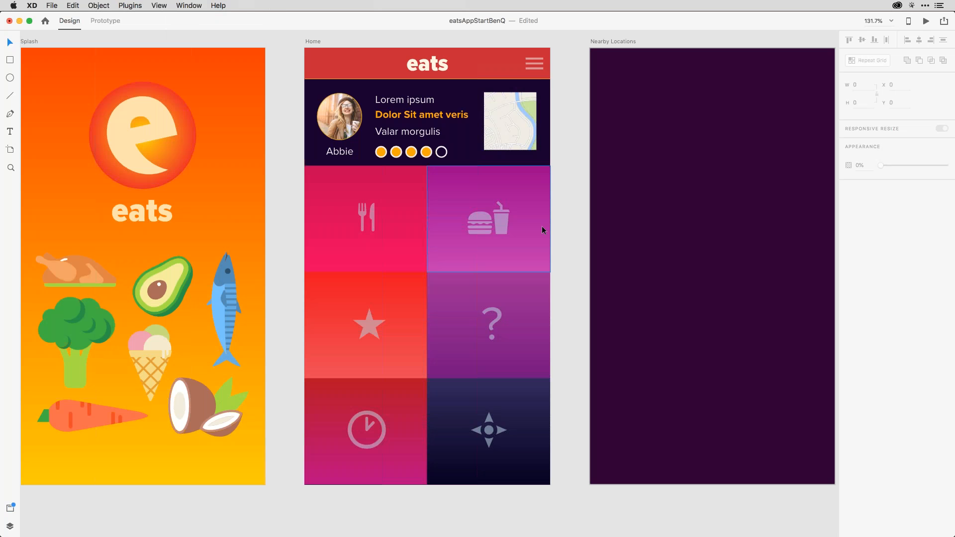
Try moving the fast food tile and its icon onto the Splash artboard, and undo the move
drag(557, 214, 502, 219)
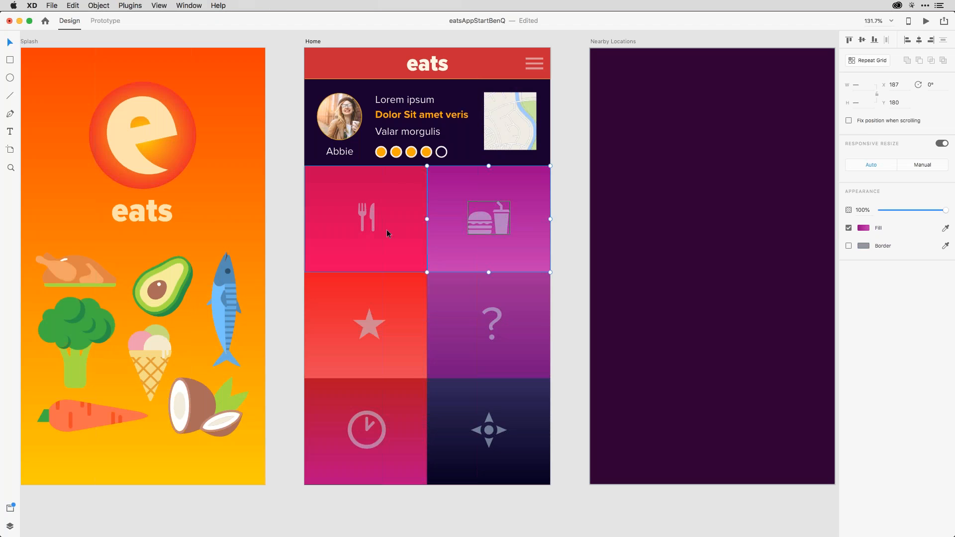
drag(532, 255, 160, 458)
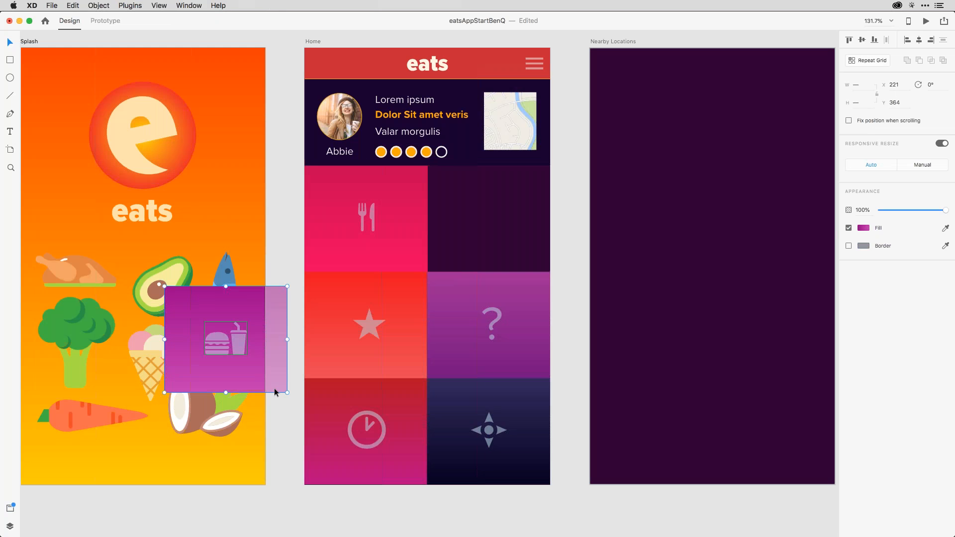
key(super+z)
click(561, 232)
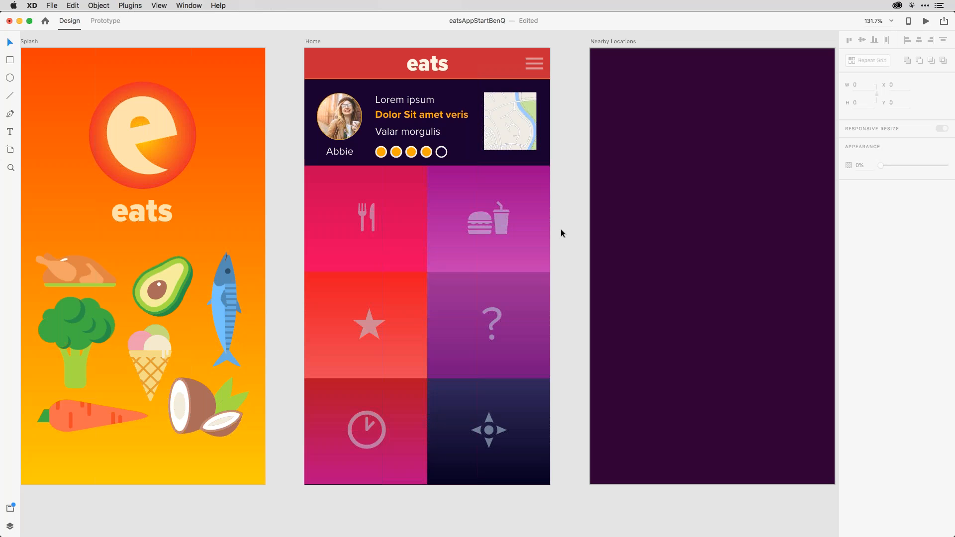
Turn the meal card on the Fast Food Selection artboard into a two-column repeat grid about 303 wide
scroll(558, 232, down, 5)
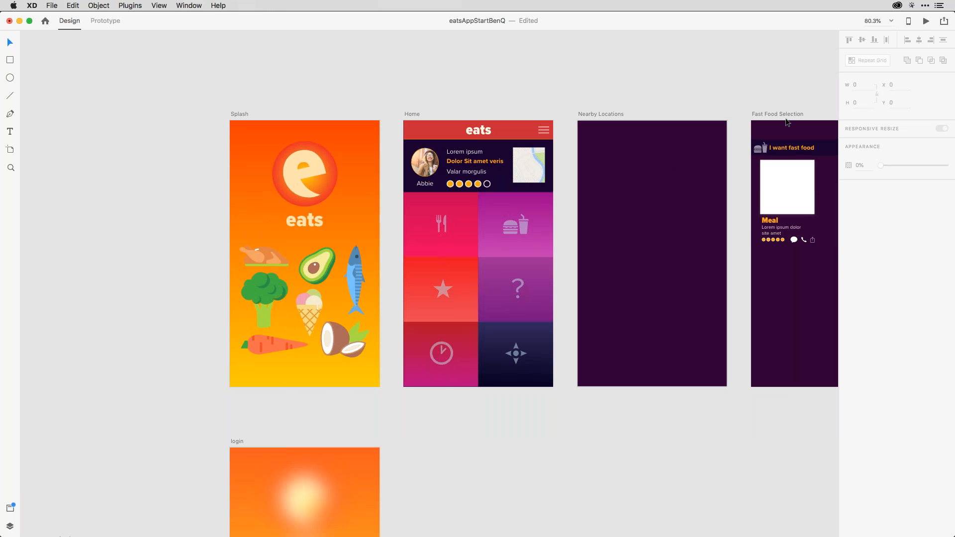
scroll(786, 119, right, 6)
drag(580, 159, 711, 254)
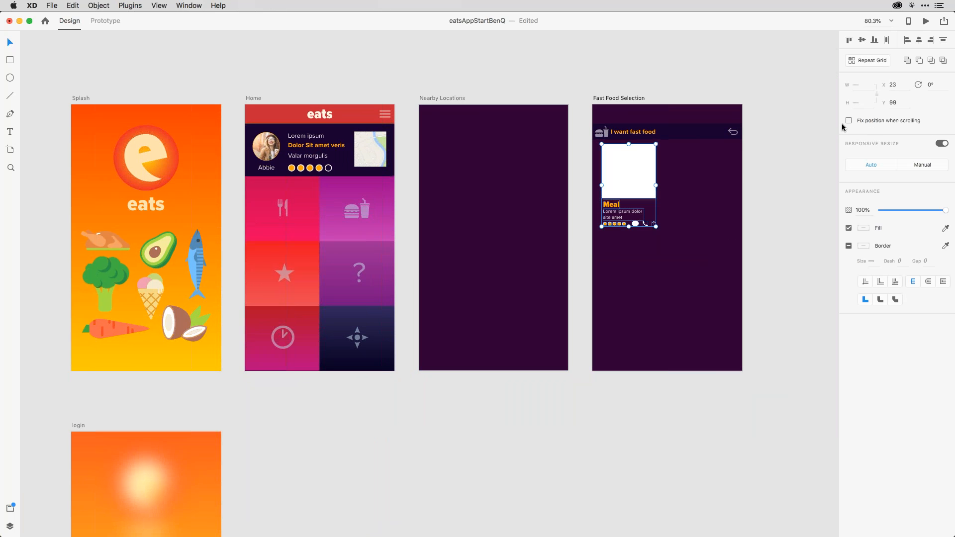
click(872, 61)
drag(656, 185, 722, 185)
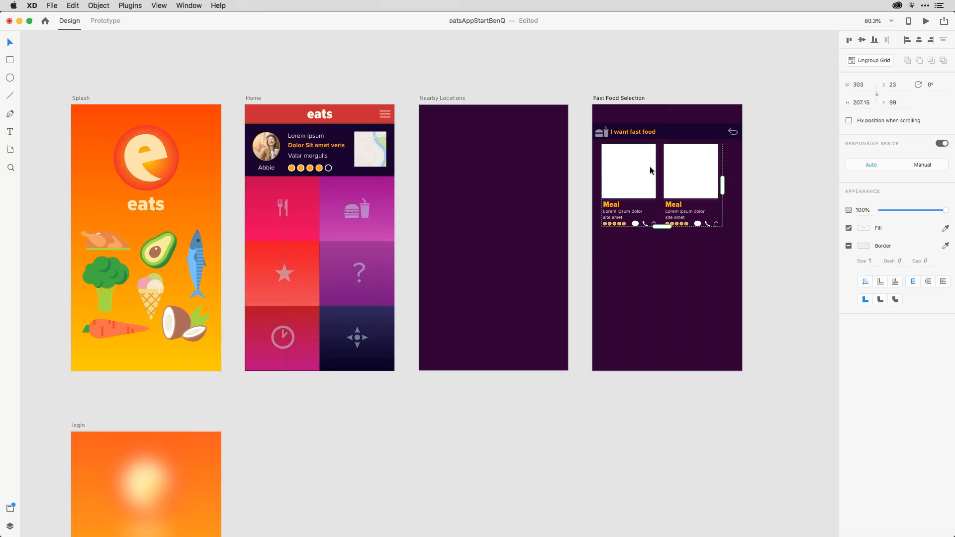
Widen the meal grid's column gap to make it about 334 wide, and extend it down to four rows, about 904 high
drag(662, 168, 674, 167)
drag(668, 227, 641, 505)
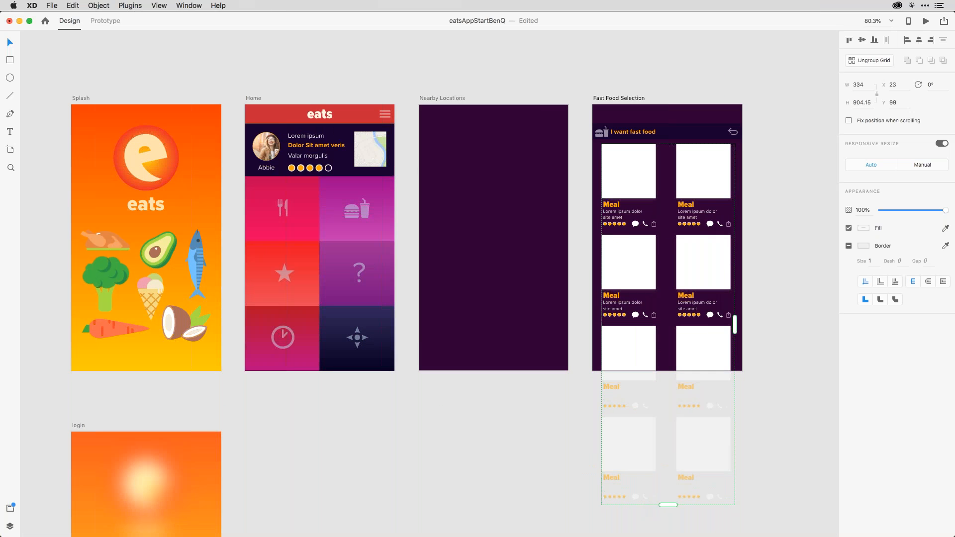
click(770, 184)
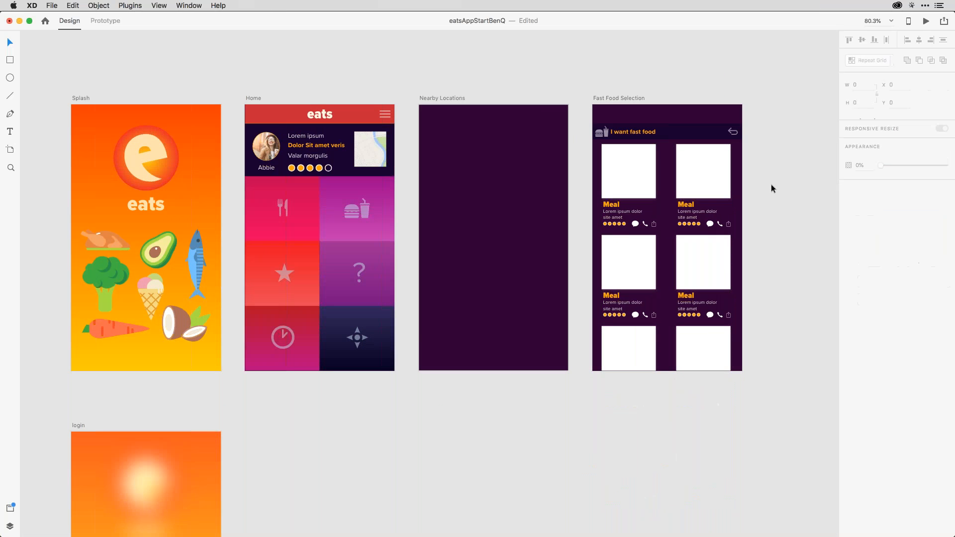
Nudge the meal repeat grid right to X 27 on the Fast Food Selection artboard
click(727, 180)
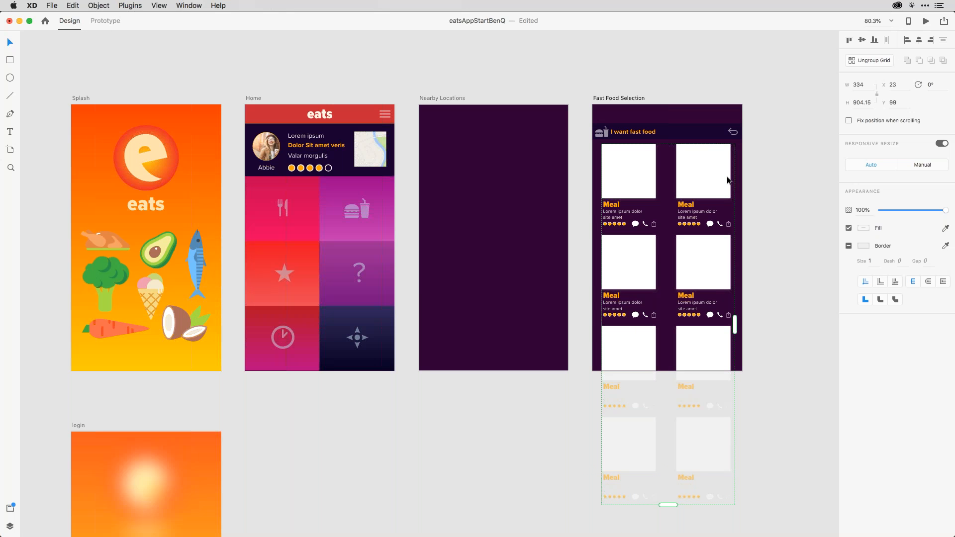
key(Right)
key(Right)
key(Right)
key(Right)
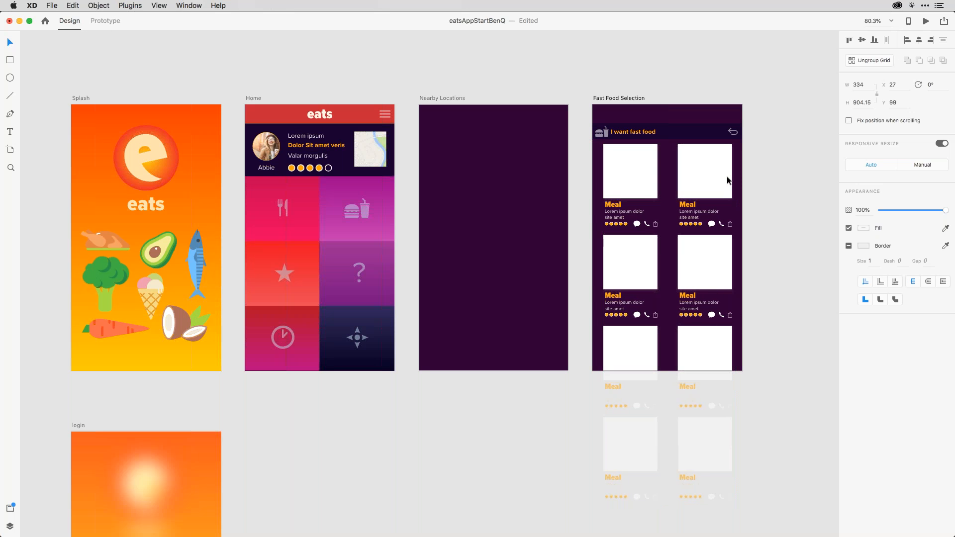
click(777, 172)
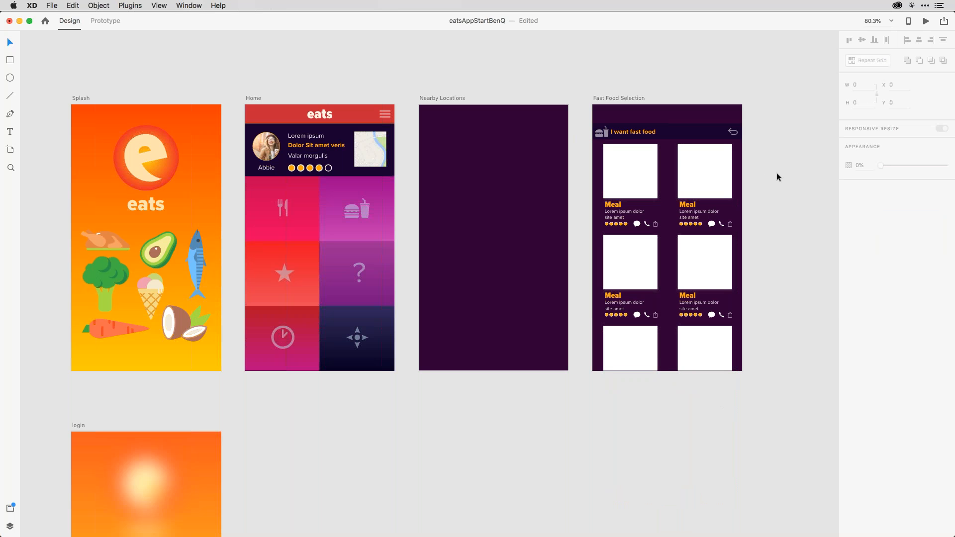
Switch to Finder and fill the meal grid's image placeholders with 01_burger.jpg through 11_sashimi.png from the XD folder's fastFood folder
key(super+Tab)
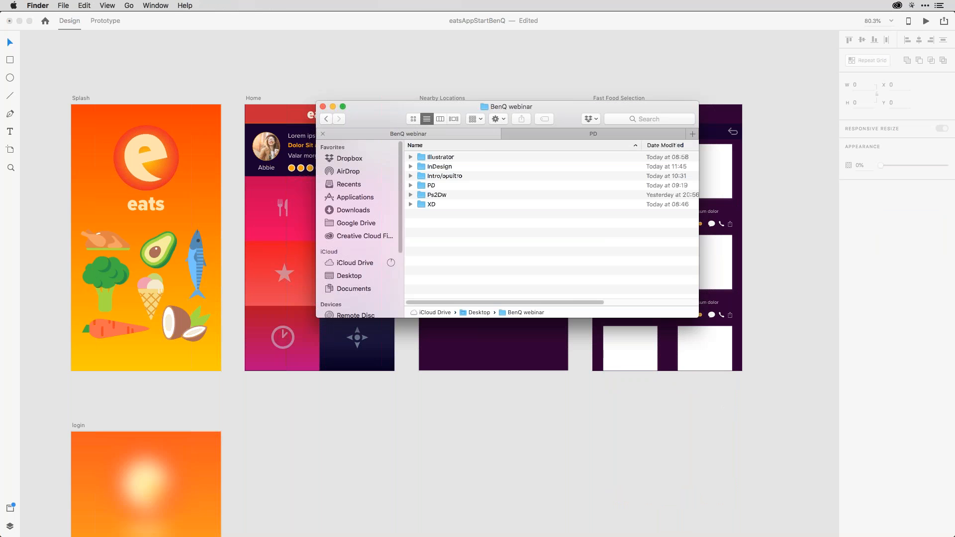
double_click(431, 204)
click(411, 166)
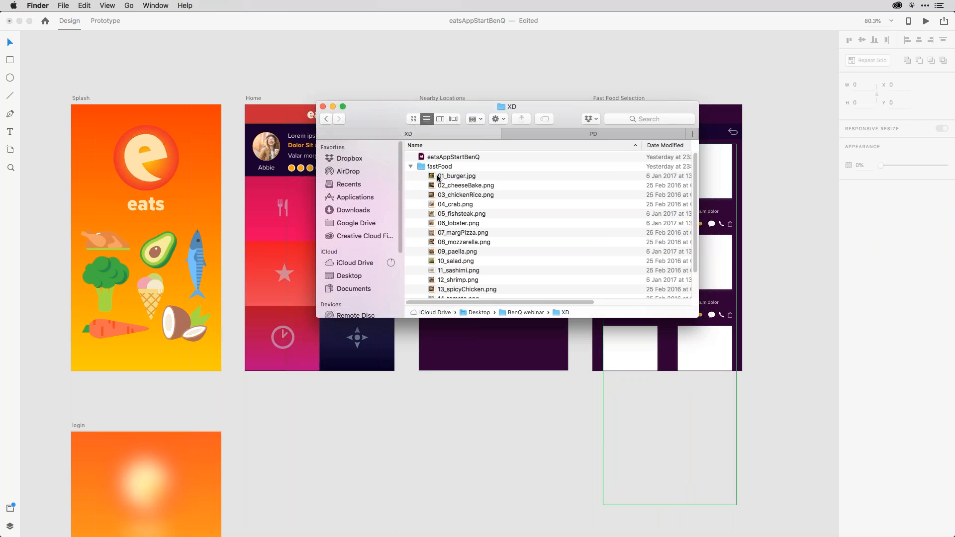
drag(437, 177, 460, 197)
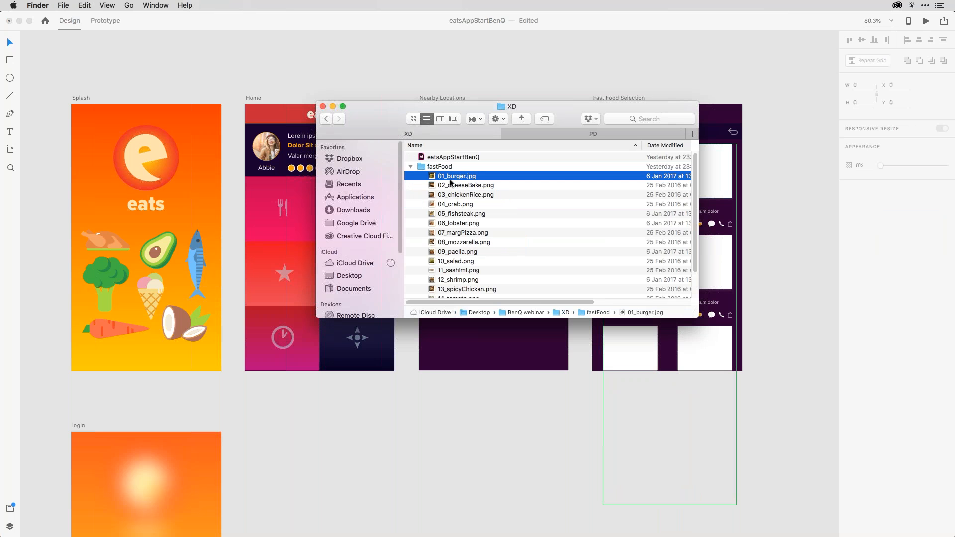
shift+click(466, 274)
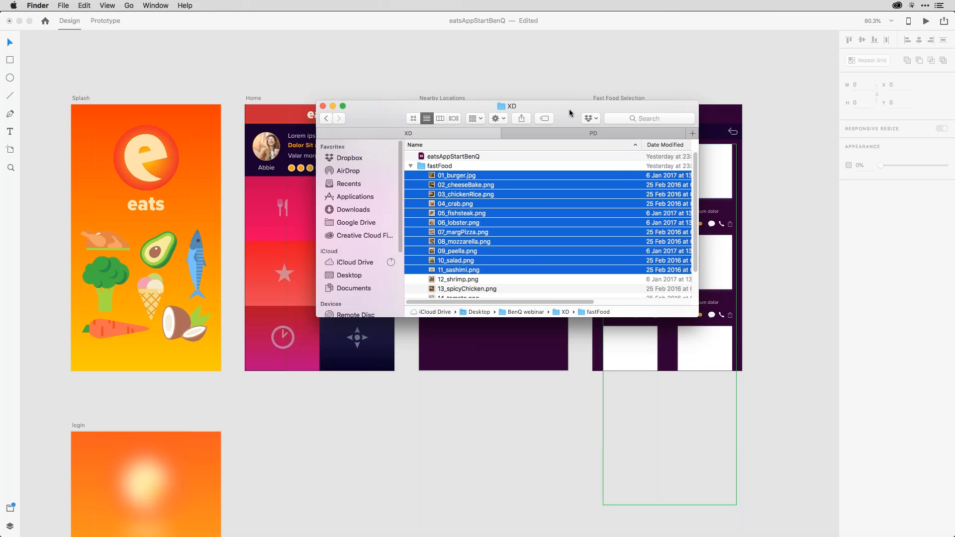
drag(570, 114, 418, 112)
drag(280, 173, 618, 173)
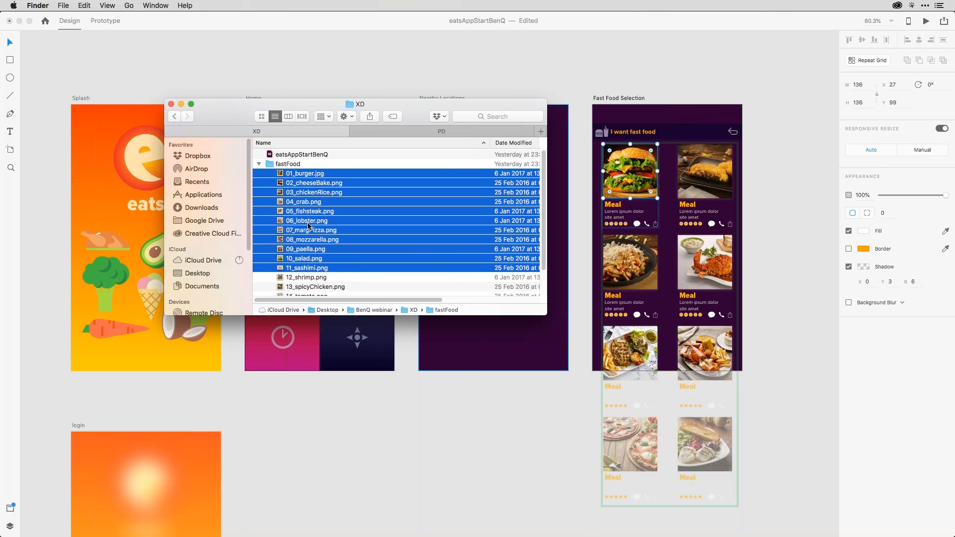
Preview foodItems.txt in Finder and use it to fill the Meal titles of the repeat grid with food names
scroll(308, 226, down, 3)
click(282, 263)
key(space)
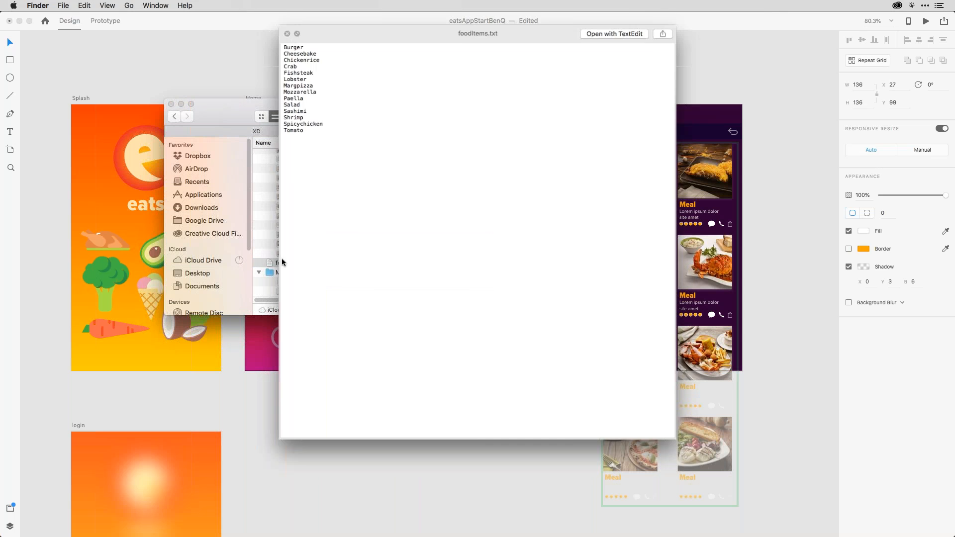
key(space)
drag(283, 263, 615, 208)
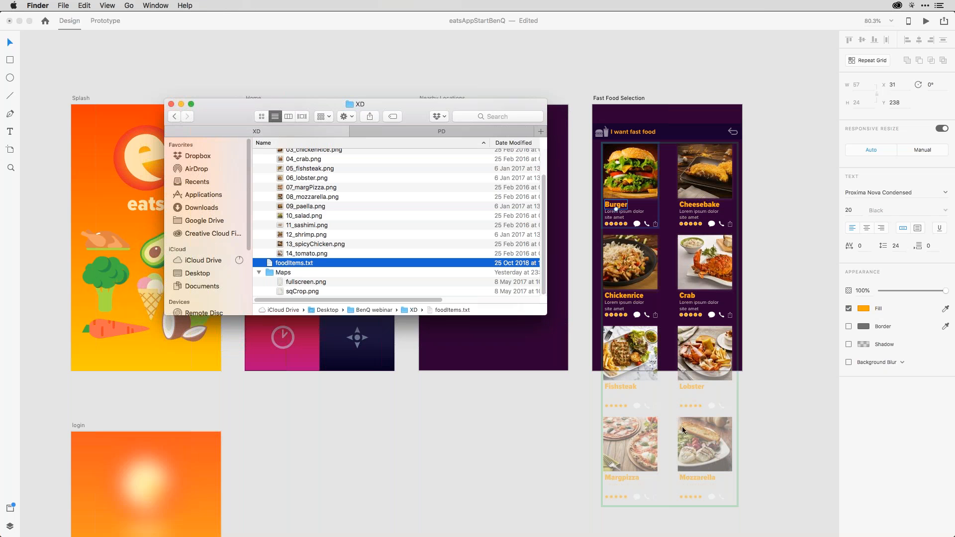
Return to XD and extend the Fast Food Selection artboard downward to a height of 1043
click(615, 208)
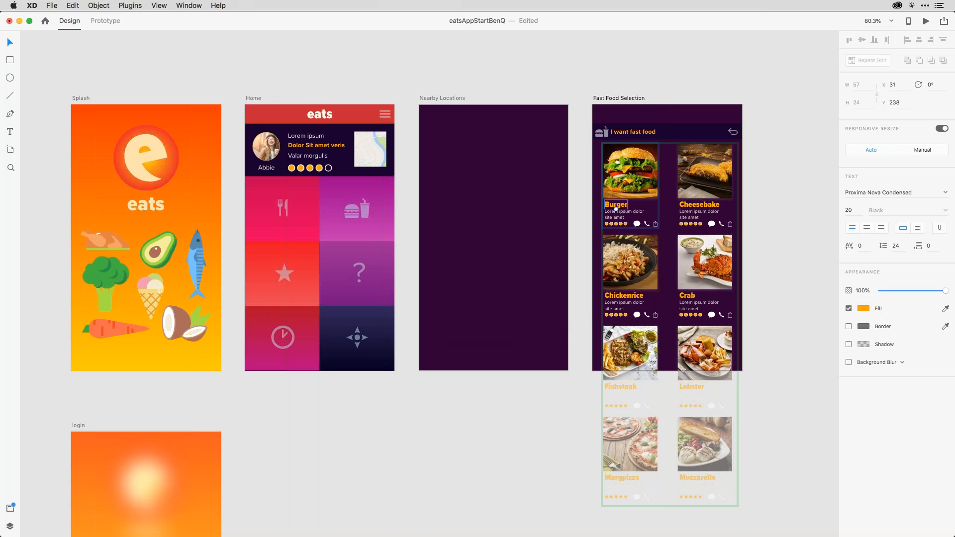
click(634, 103)
drag(667, 371, 677, 521)
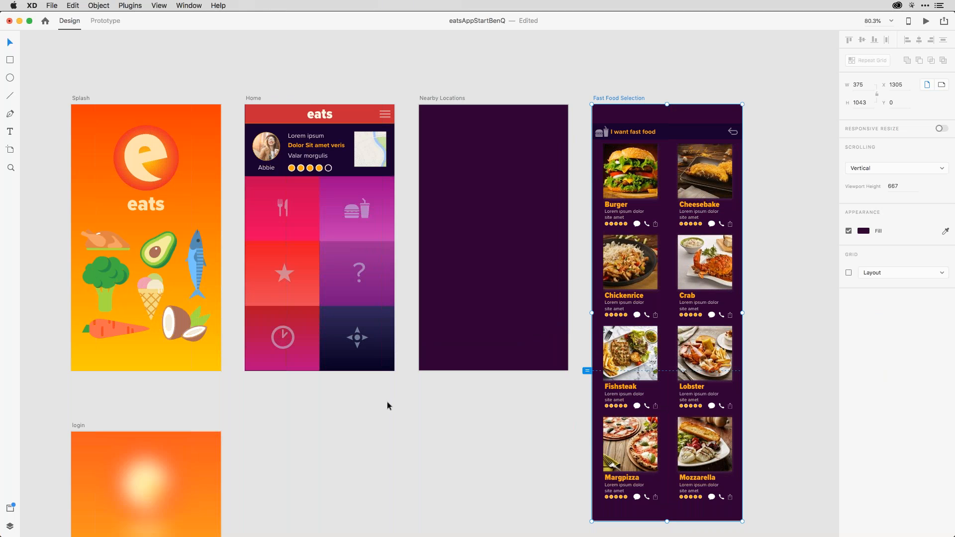
Switch the document to Prototype mode to work on the login and sign in artboards
click(109, 22)
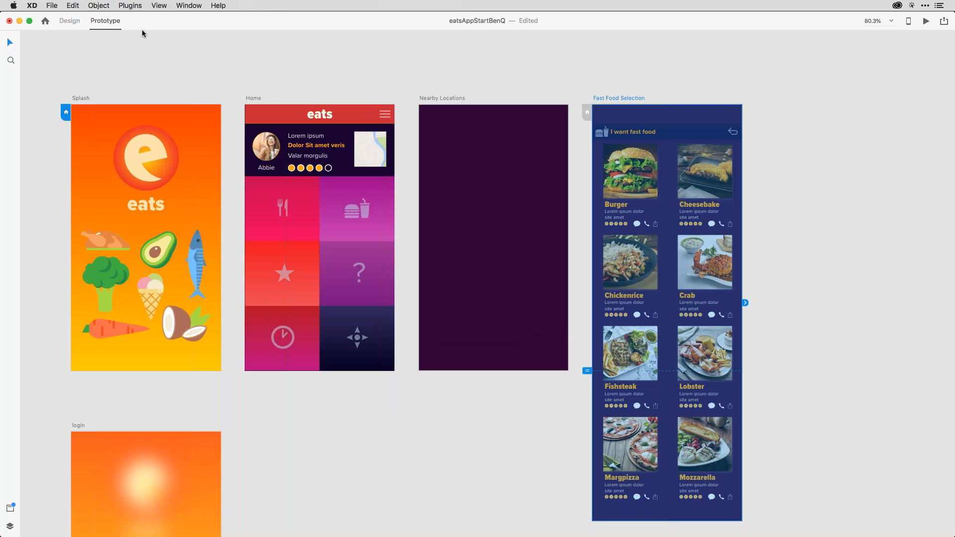
scroll(206, 40, down, 3)
scroll(205, 39, down, 1)
scroll(205, 40, left, 4)
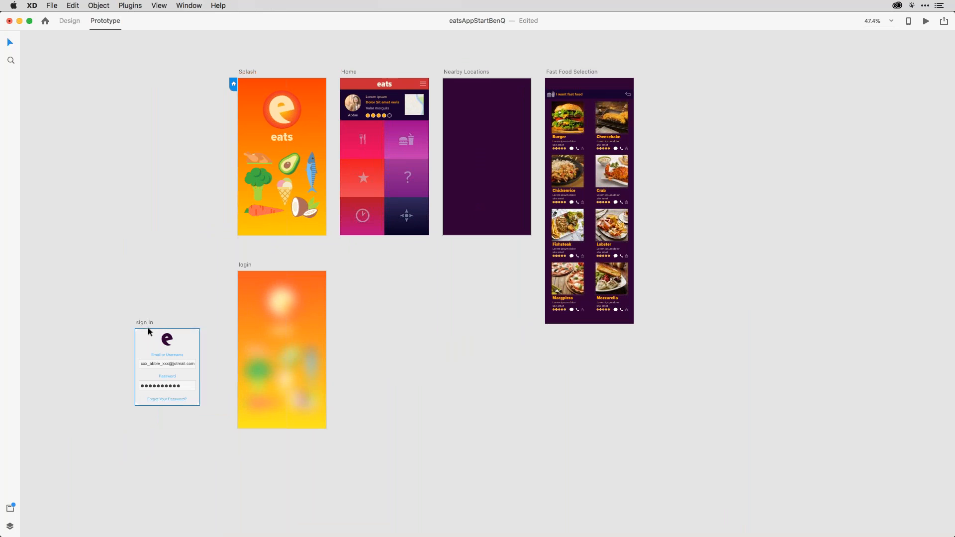
click(256, 297)
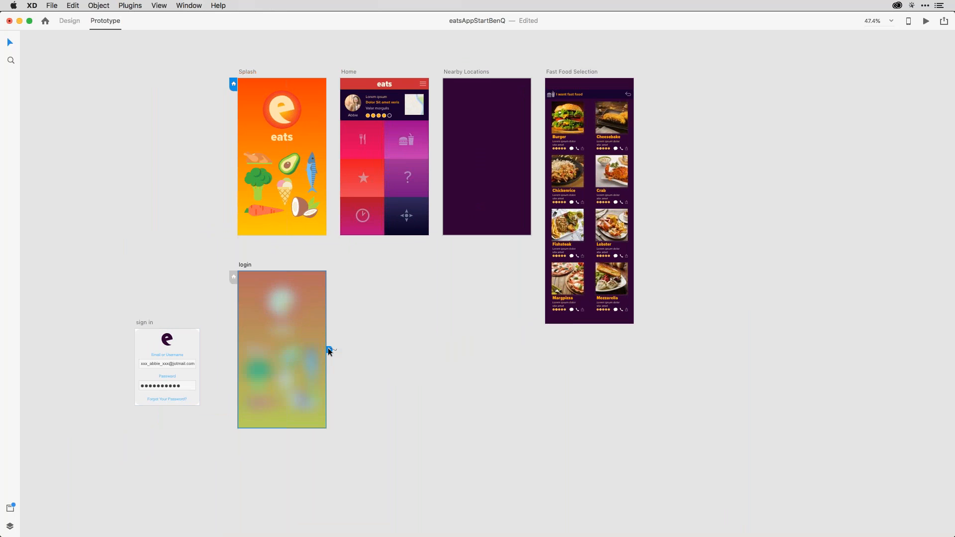
right_click(256, 321)
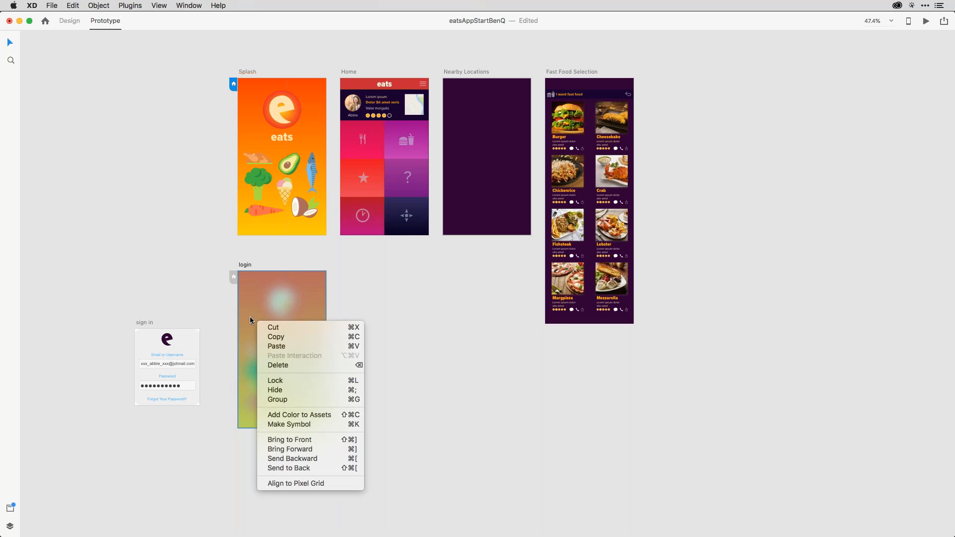
click(208, 292)
click(197, 355)
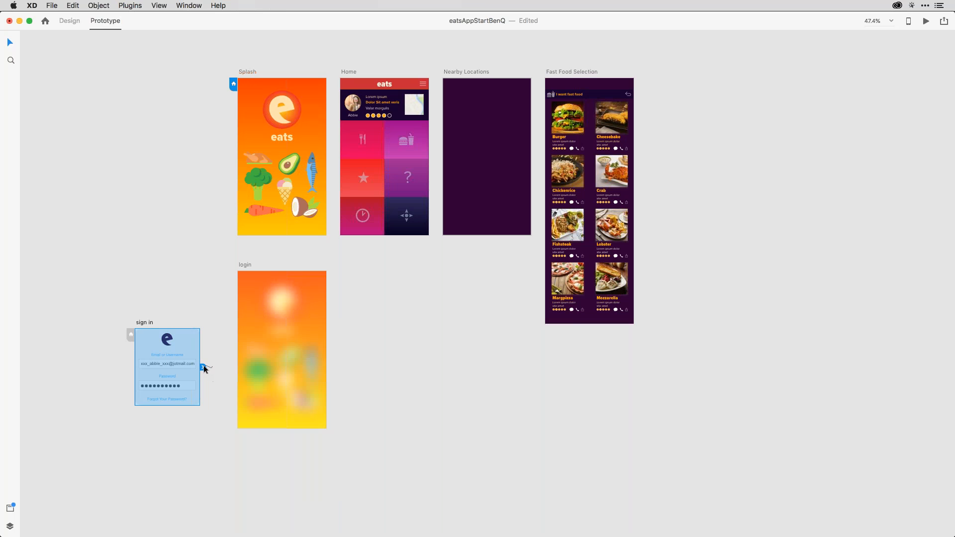
Start an interaction from the login artboard with a Time trigger and a 0 s delay
click(247, 268)
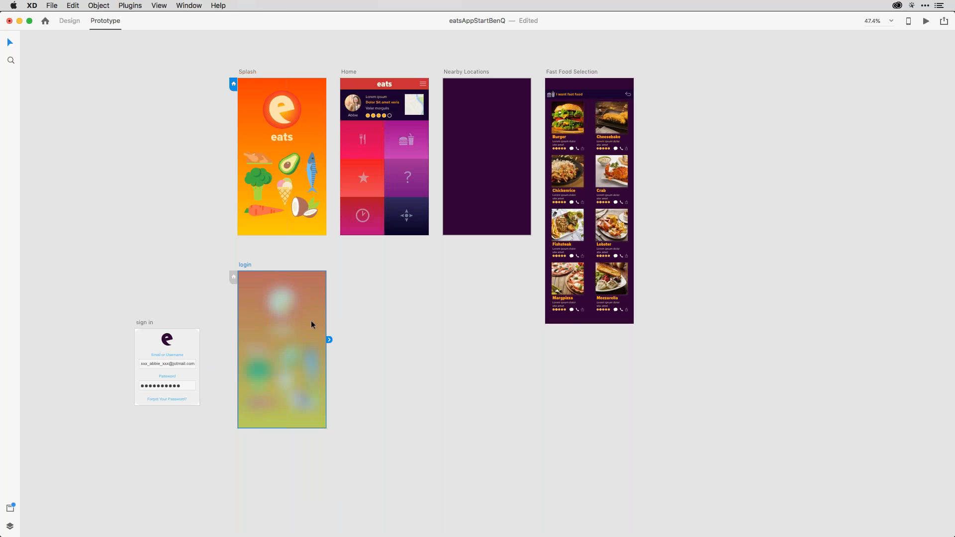
click(329, 340)
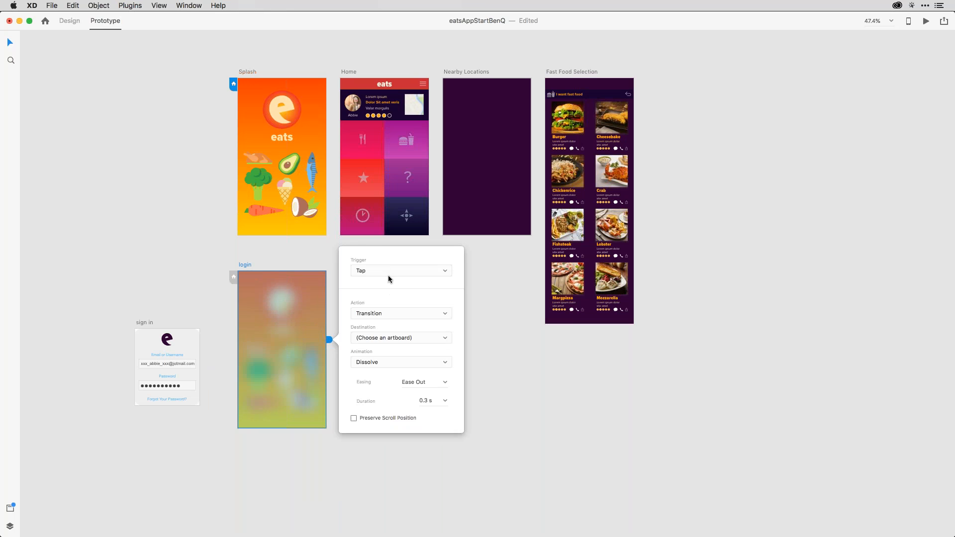
click(392, 269)
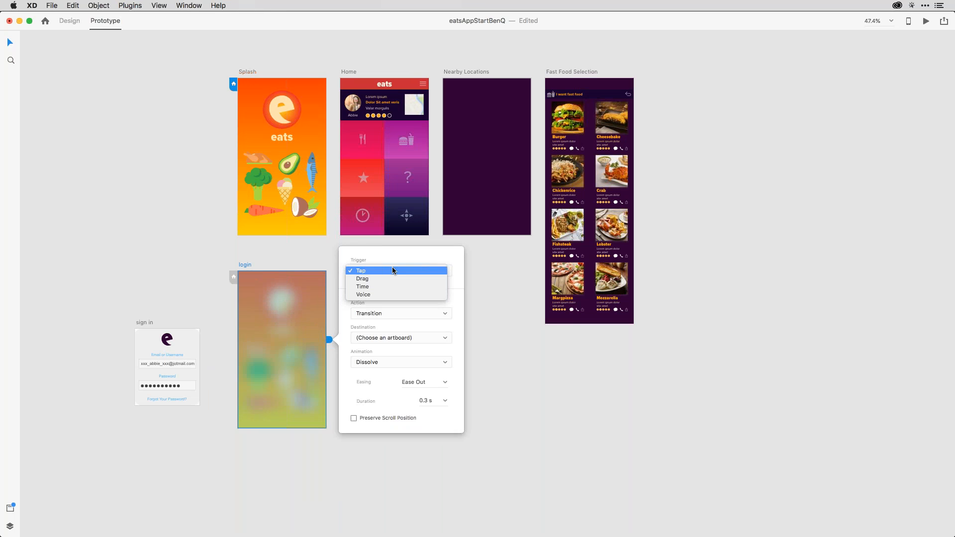
click(383, 286)
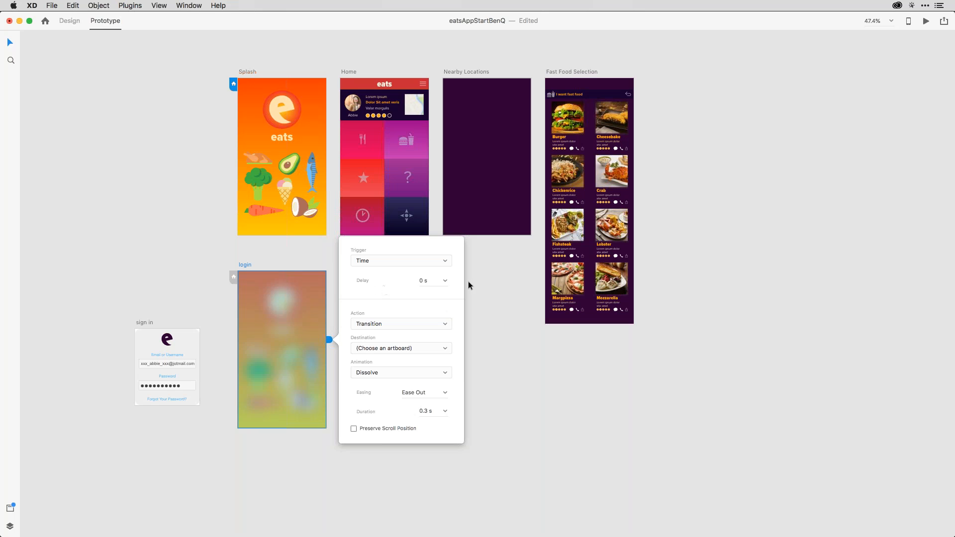
click(423, 280)
Set the login interaction's action to Overlay with the sign in artboard as its destination
click(411, 324)
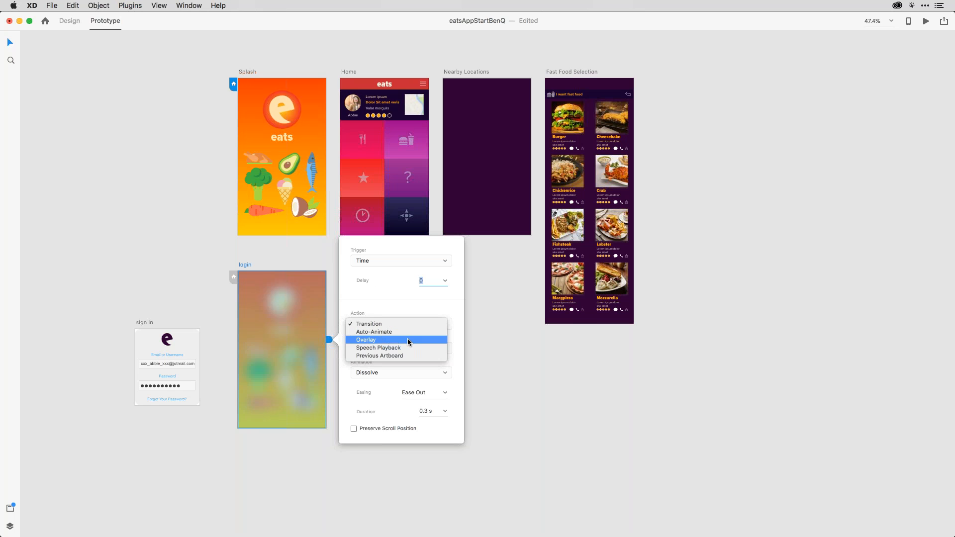
click(408, 340)
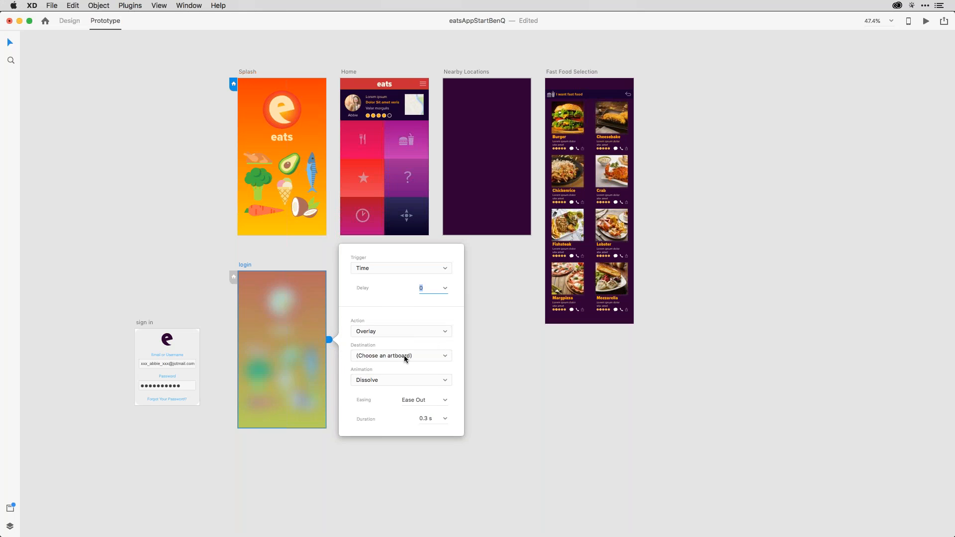
click(404, 356)
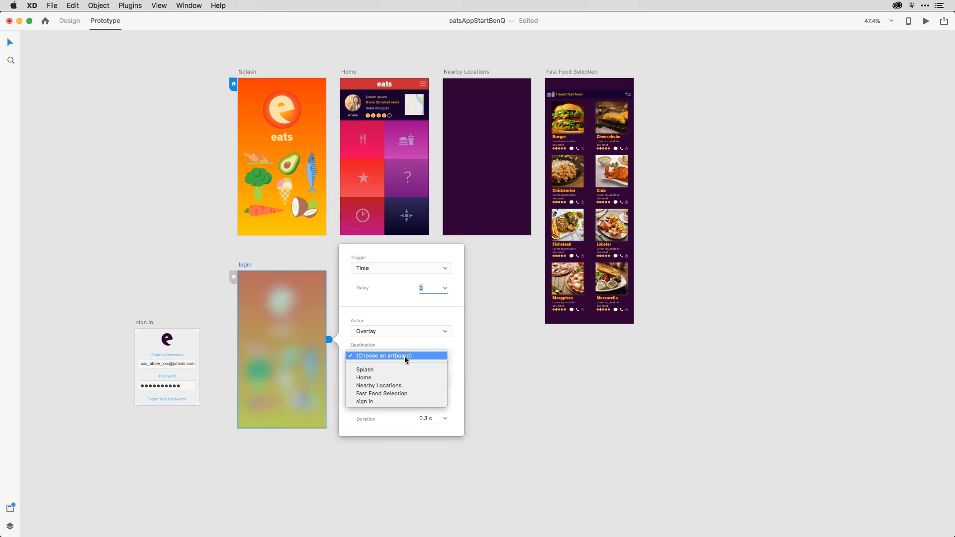
click(390, 402)
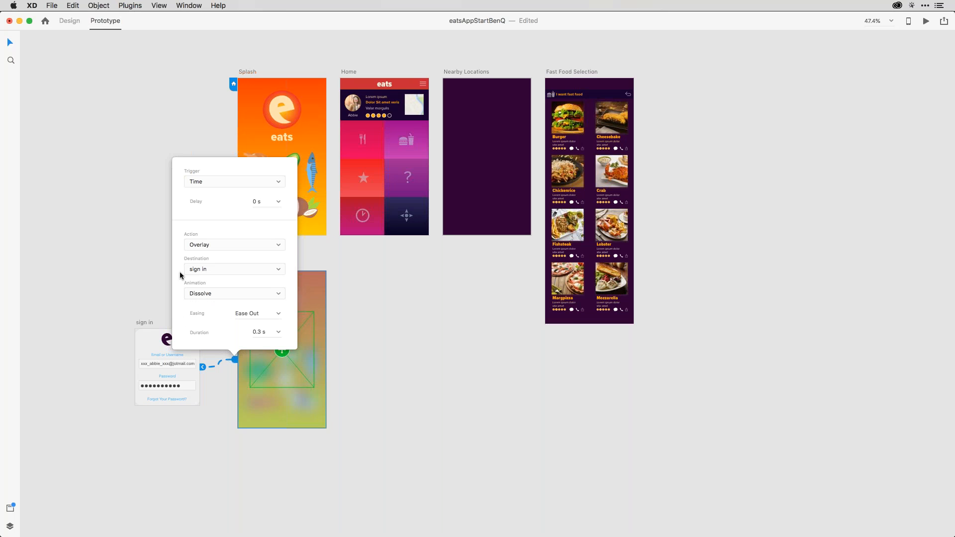
click(148, 267)
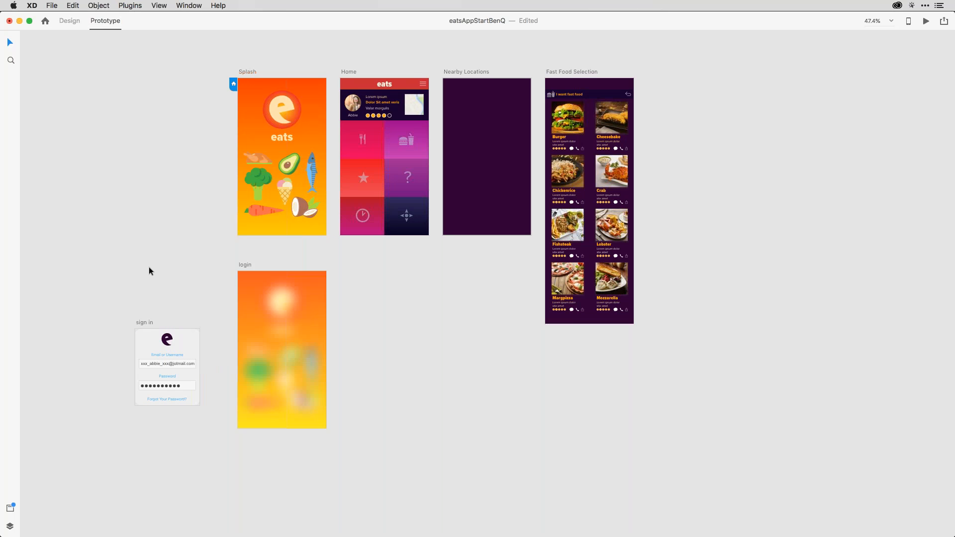
Wire the password field on the sign in artboard to Home as a Tap-triggered overlay
click(144, 322)
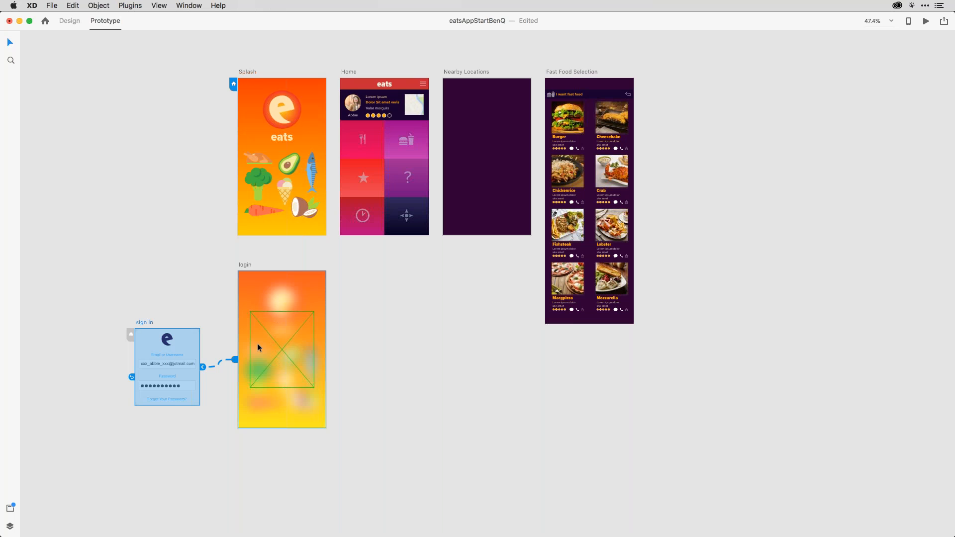
click(180, 383)
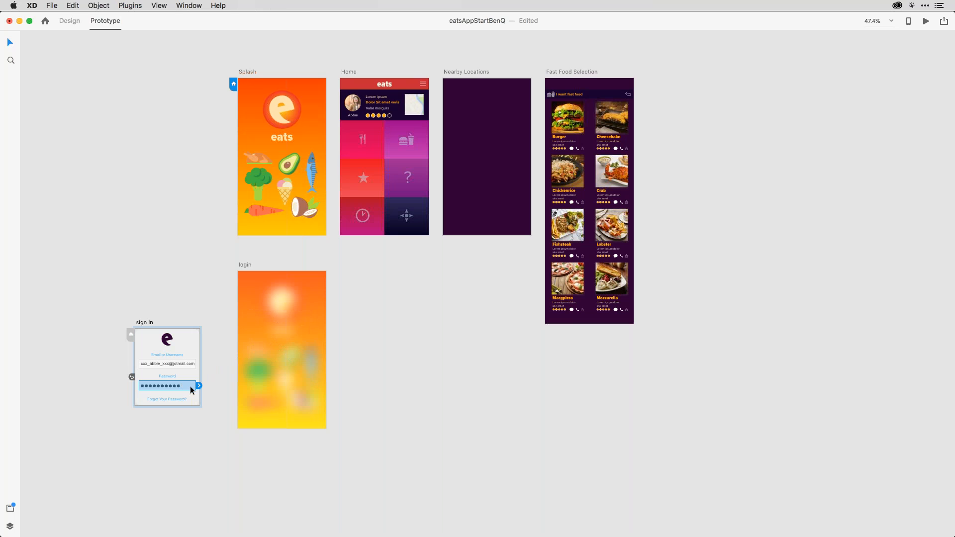
drag(198, 385, 356, 116)
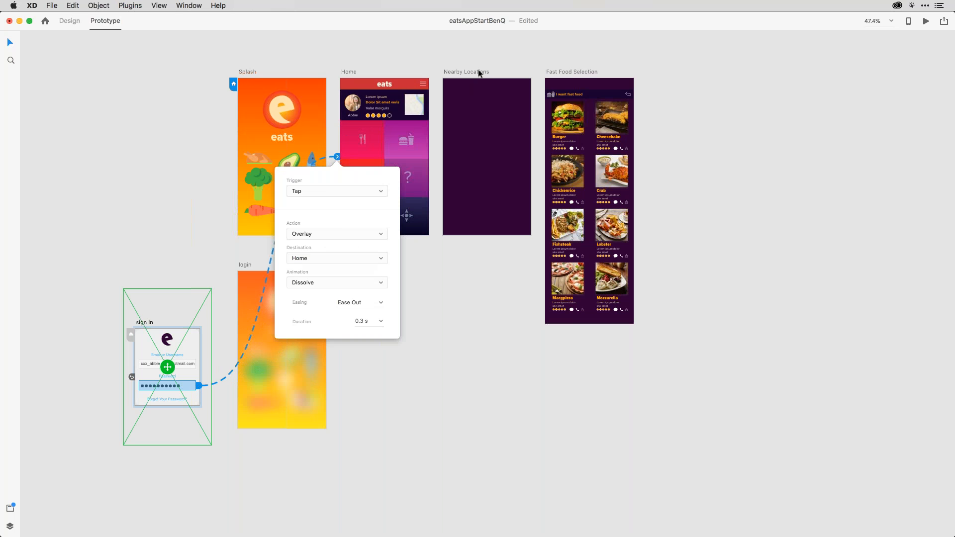
click(477, 55)
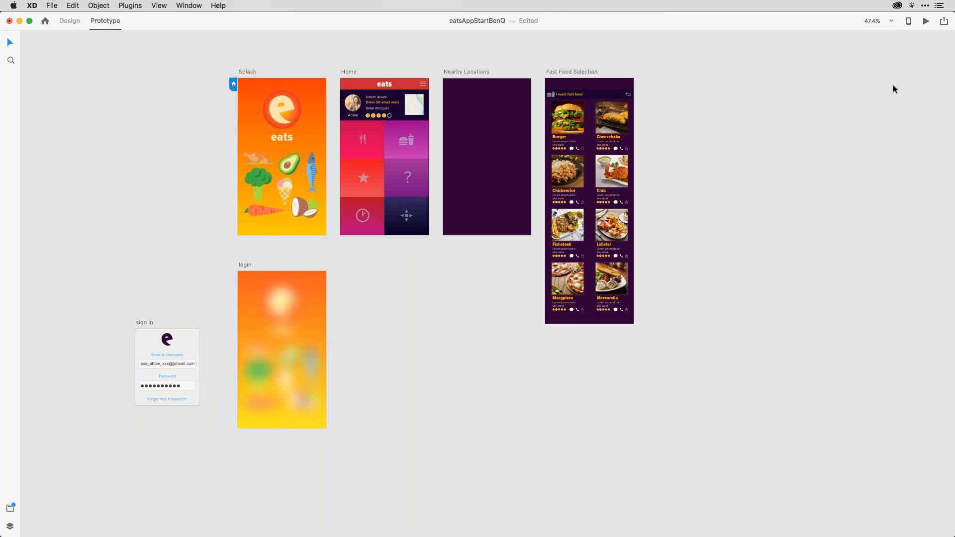
Preview the prototype from the Splash artboard, and close the preview
click(924, 21)
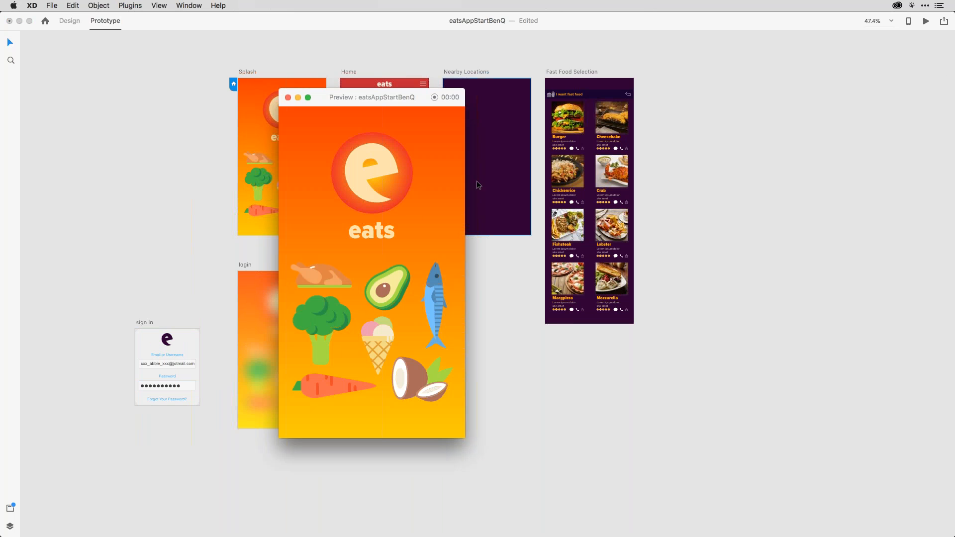
drag(385, 97, 664, 89)
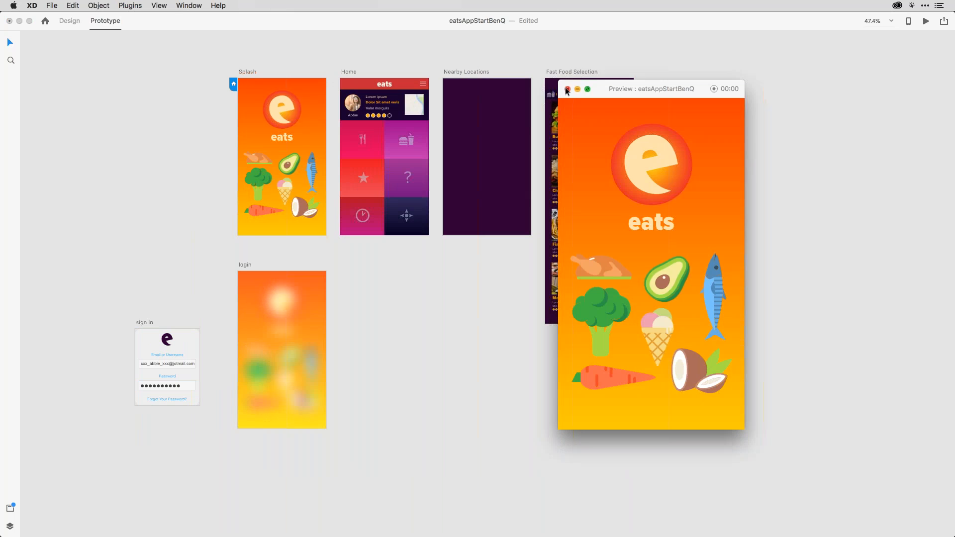
click(568, 89)
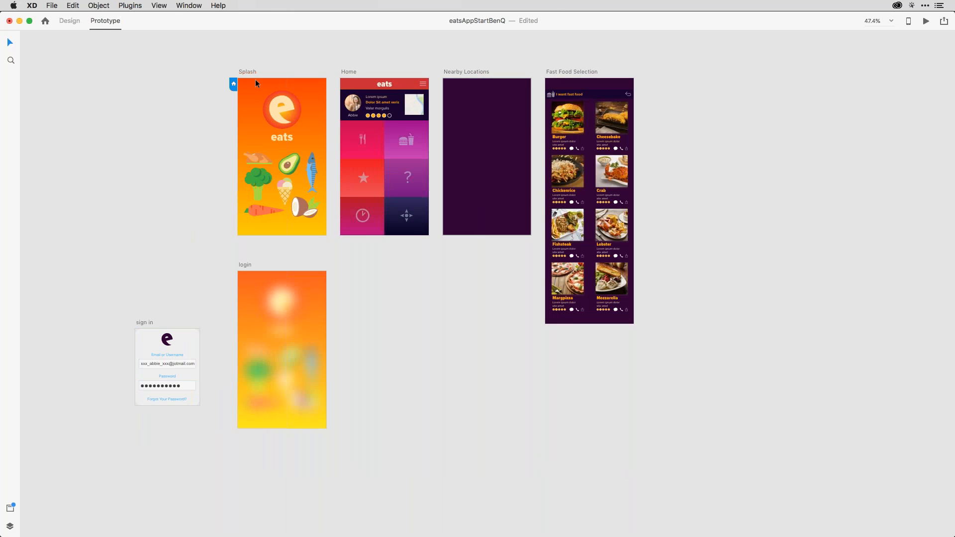
Add a Time-triggered transition from the Splash artboard to login with a 3 s delay
click(249, 76)
click(328, 146)
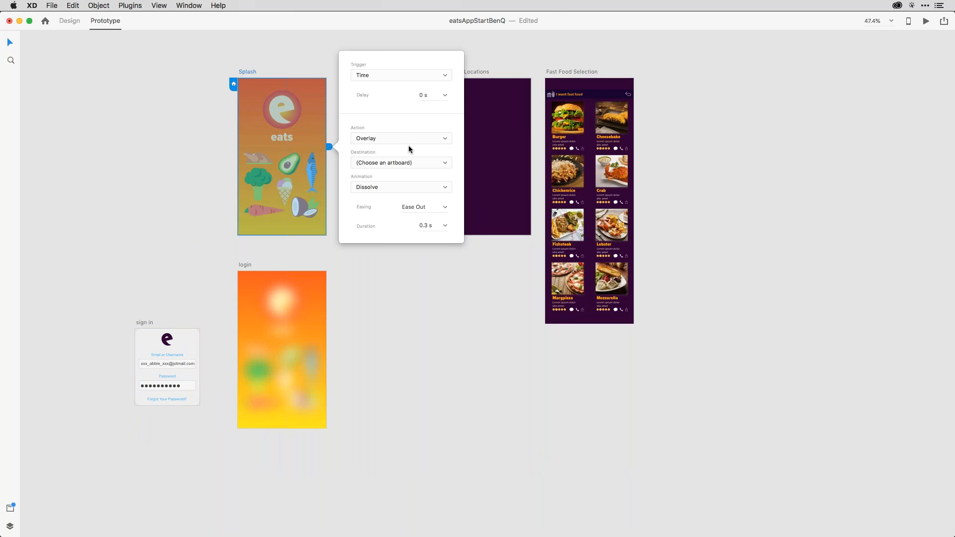
click(422, 97)
text(3)
click(416, 138)
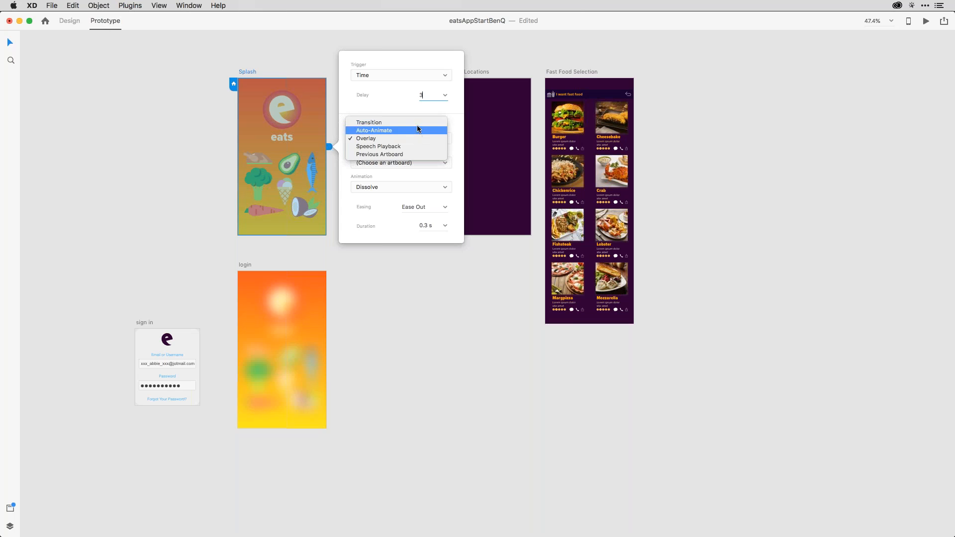
click(416, 123)
click(416, 155)
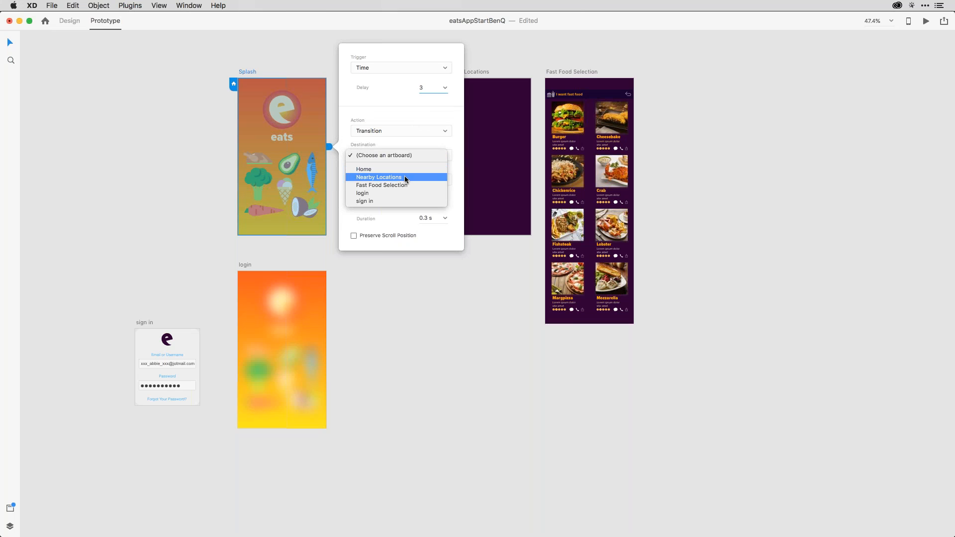
click(397, 193)
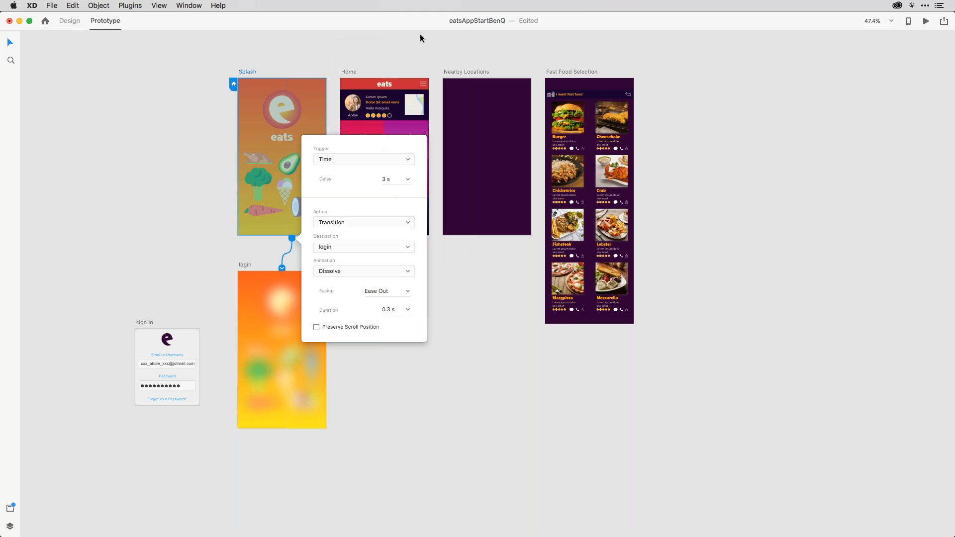
Preview the prototype from Splash, follow the sign in password field to Home, and close the preview
click(929, 22)
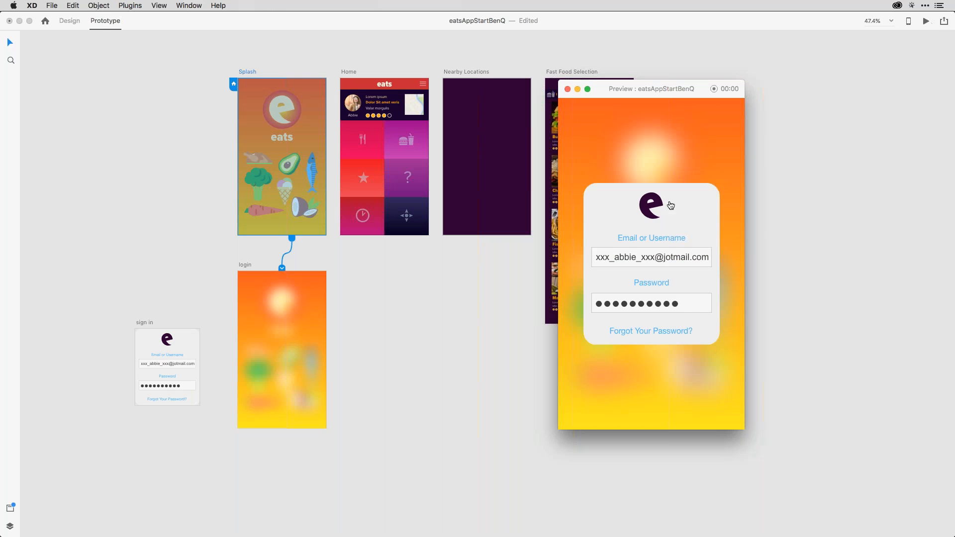
click(687, 309)
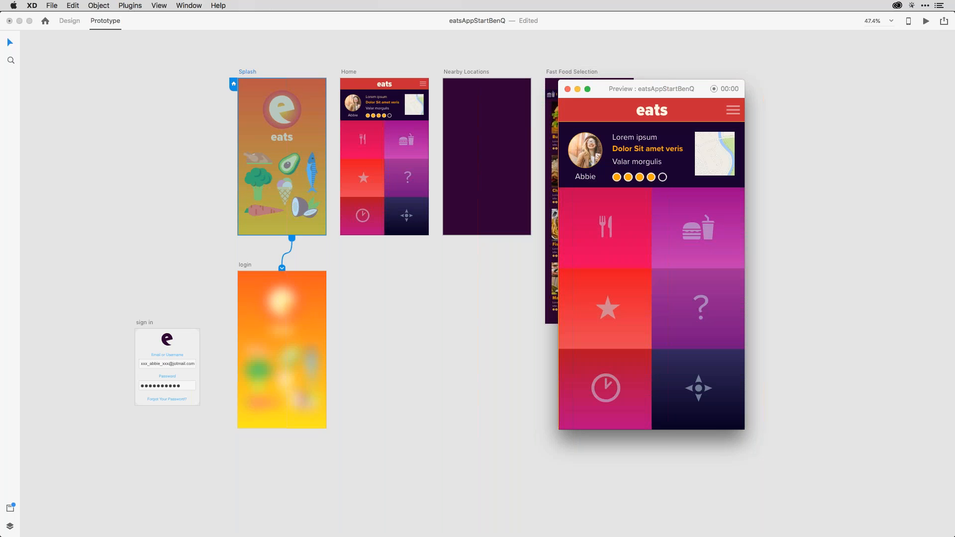
click(567, 89)
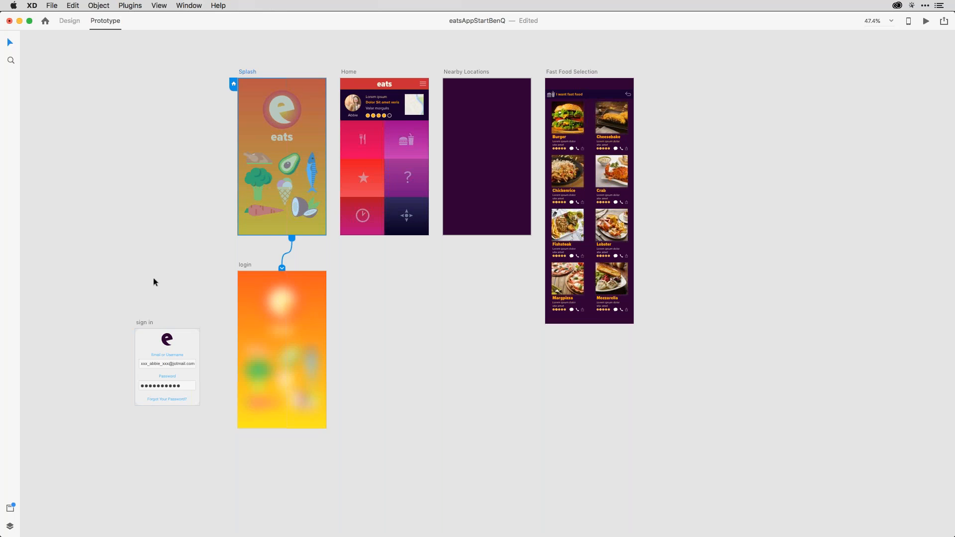
click(188, 223)
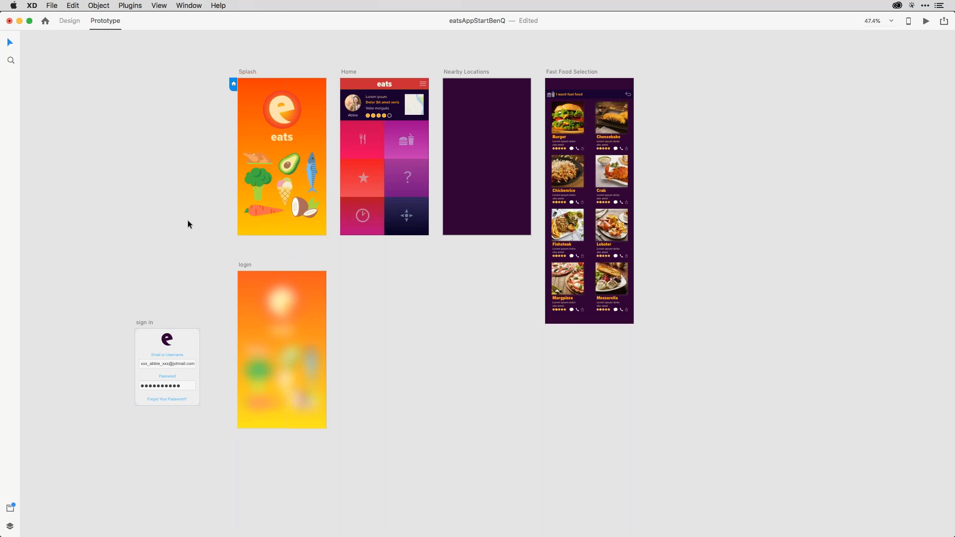